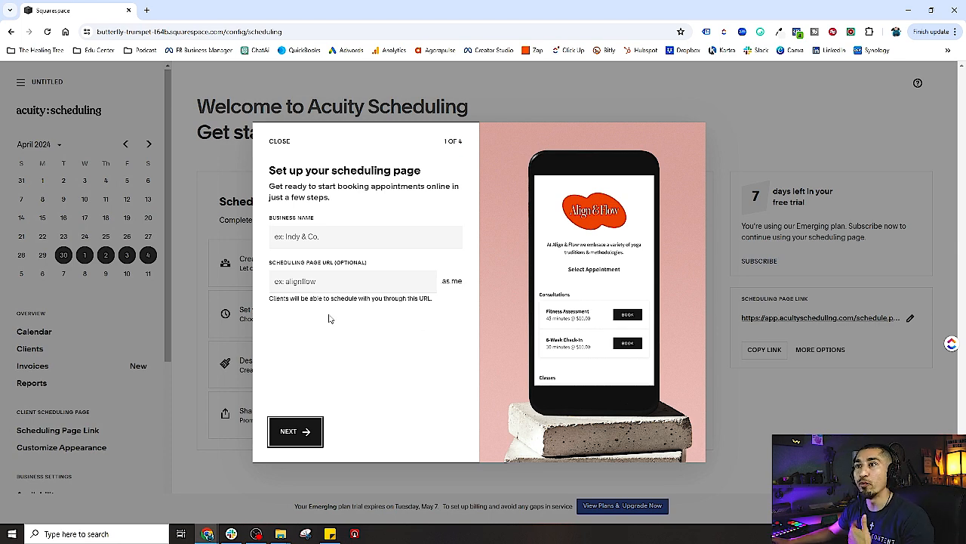
Enter 'The Healing Tree' as the business name
{"action": "left_click", "coordinate": [330, 236]}
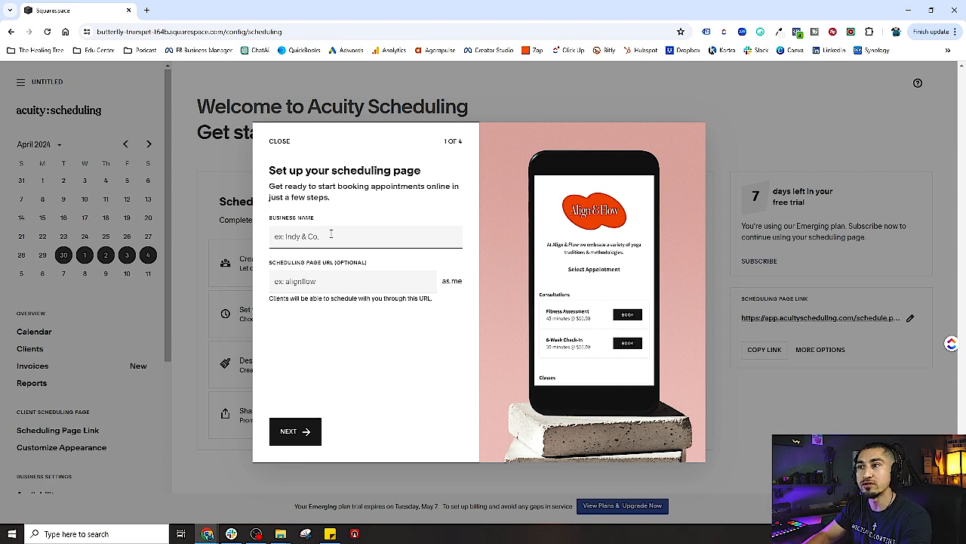
{"action": "type", "text": "The Healing Tree"}
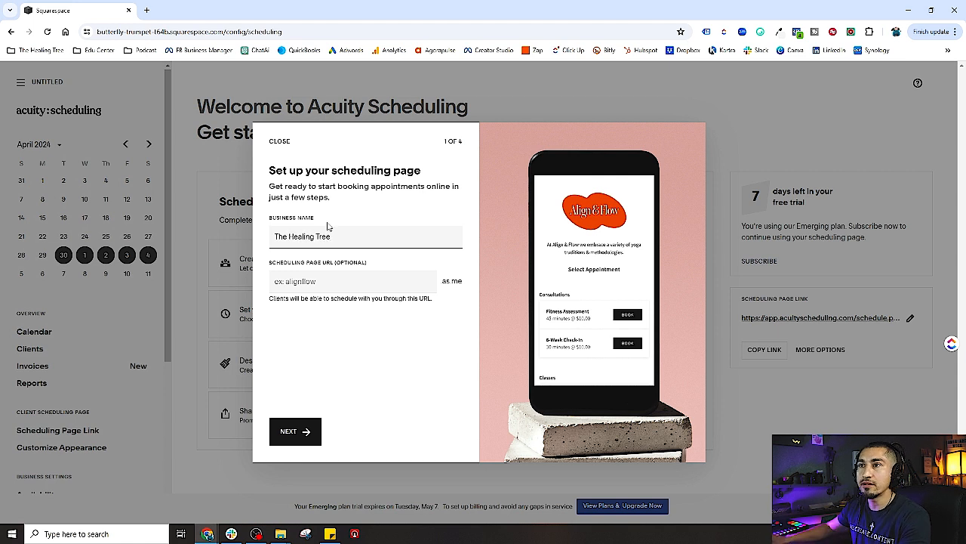
{"action": "left_click", "coordinate": [312, 277]}
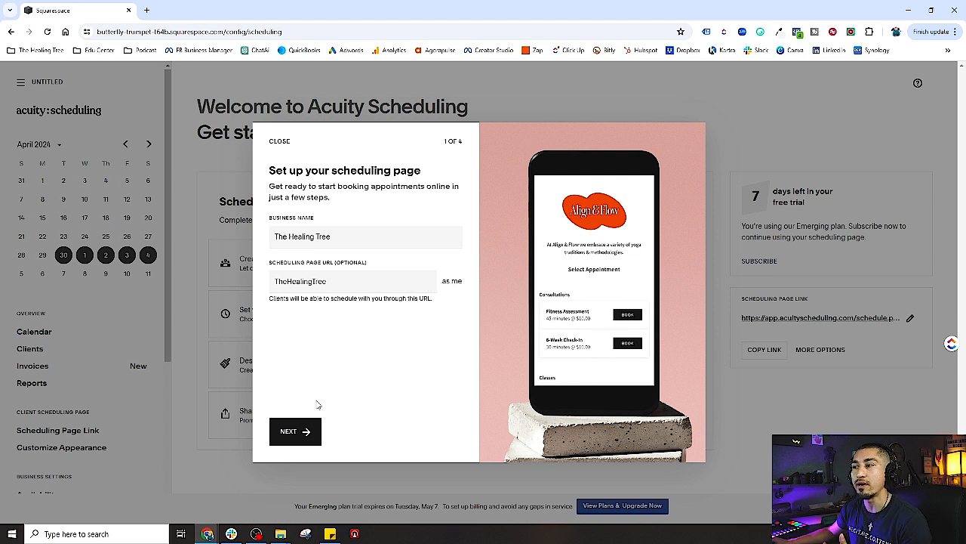
{"action": "left_click", "coordinate": [315, 441]}
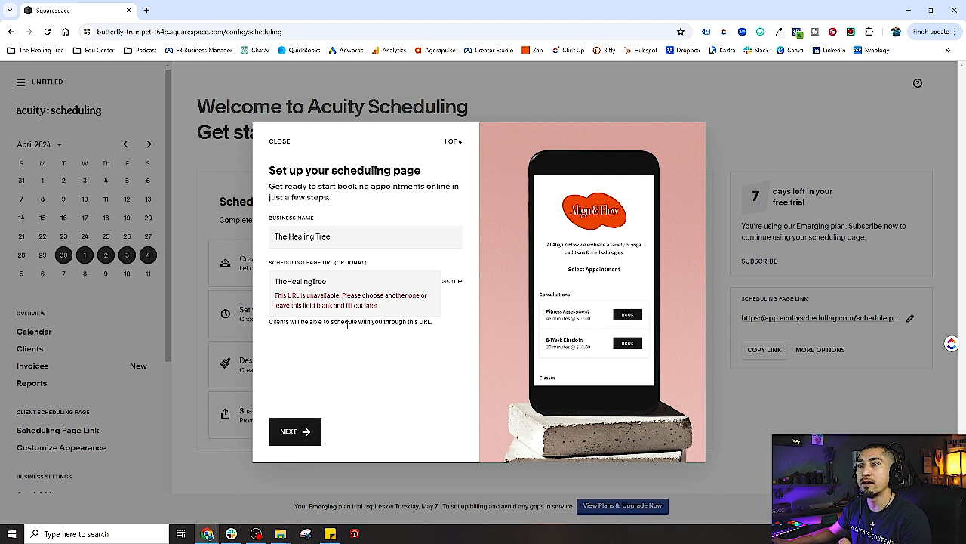
Change the scheduling page URL to TheHealingTreecollective until it is accepted
{"action": "left_click", "coordinate": [366, 278]}
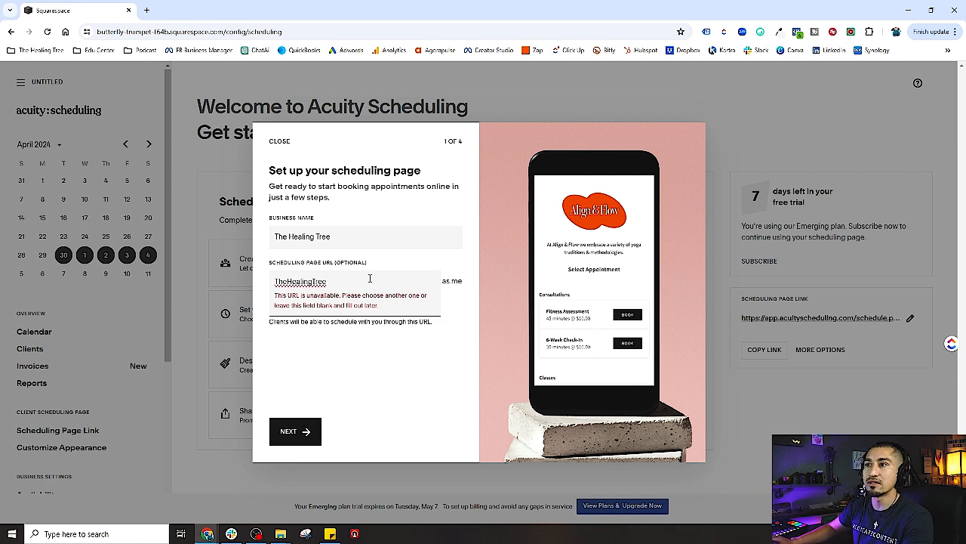
{"action": "type", "text": "collective"}
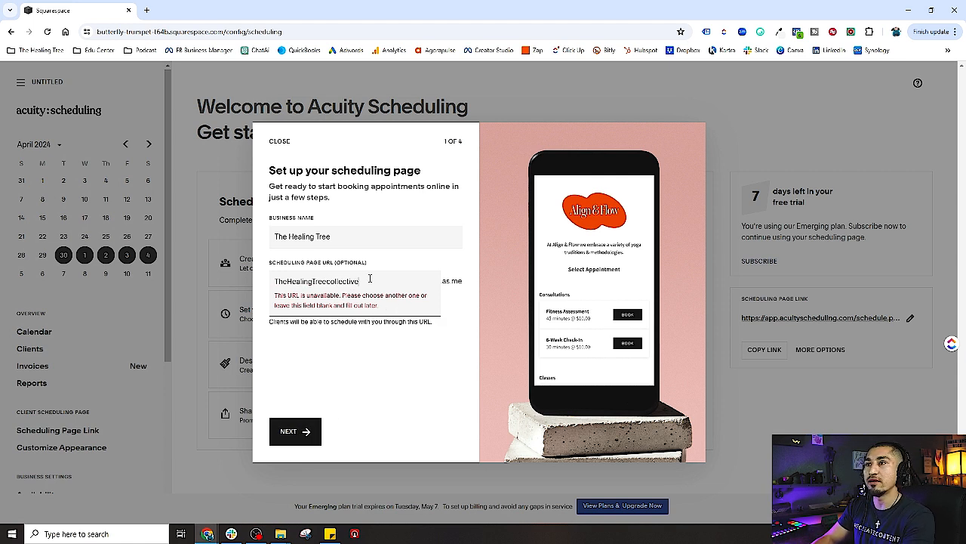
{"action": "left_click", "coordinate": [295, 432]}
{"action": "left_click", "coordinate": [285, 431]}
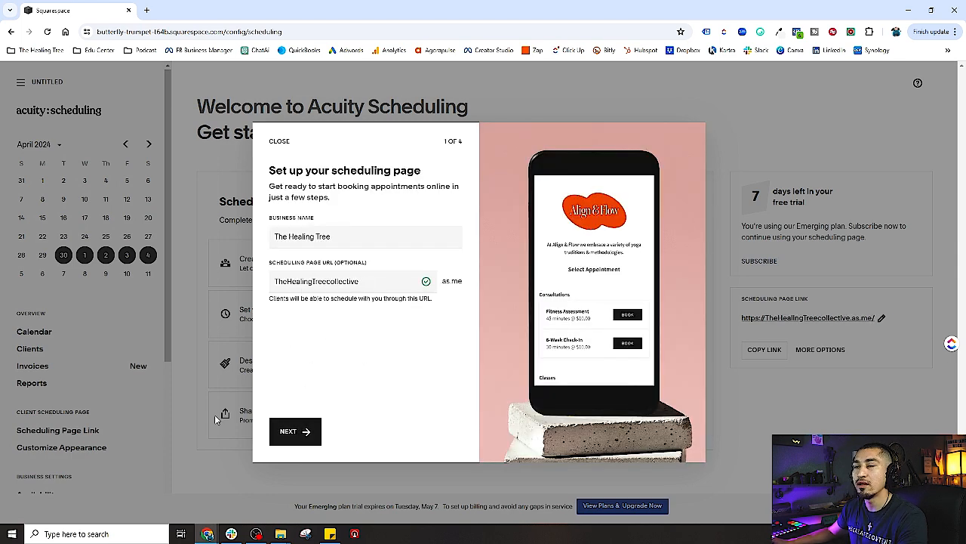
Create the appointment type 'test' lasting 60 minutes at $50, then continue to availability
{"action": "left_click", "coordinate": [309, 435]}
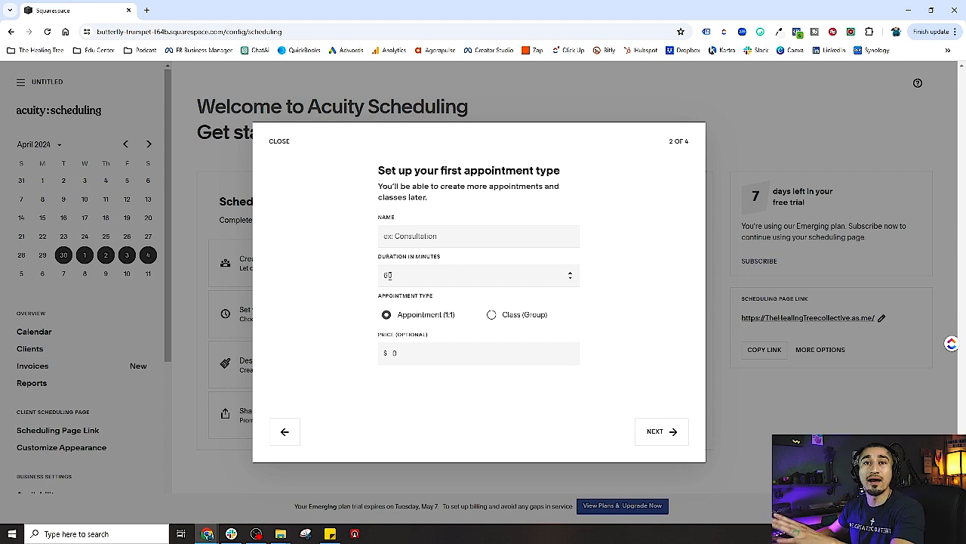
{"action": "left_click", "coordinate": [656, 437]}
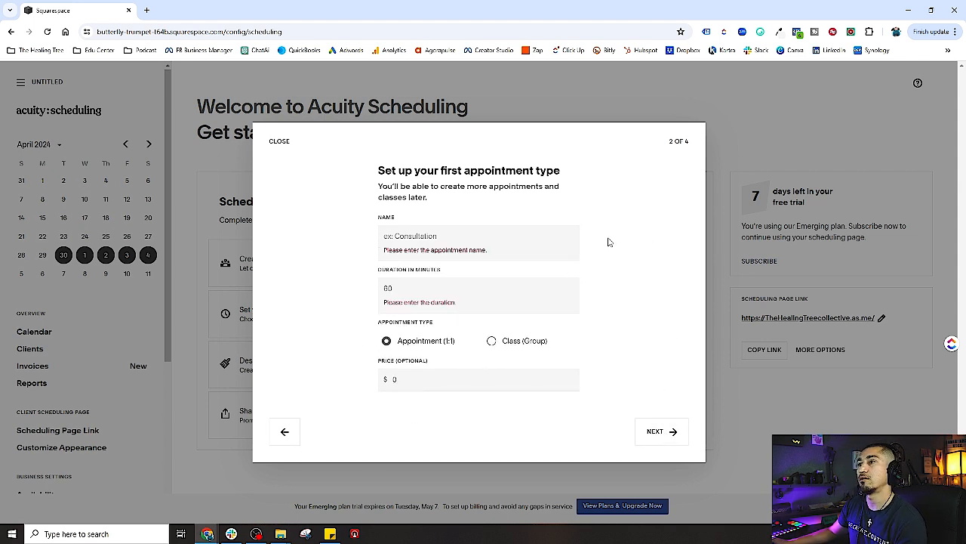
{"action": "left_click", "coordinate": [425, 238]}
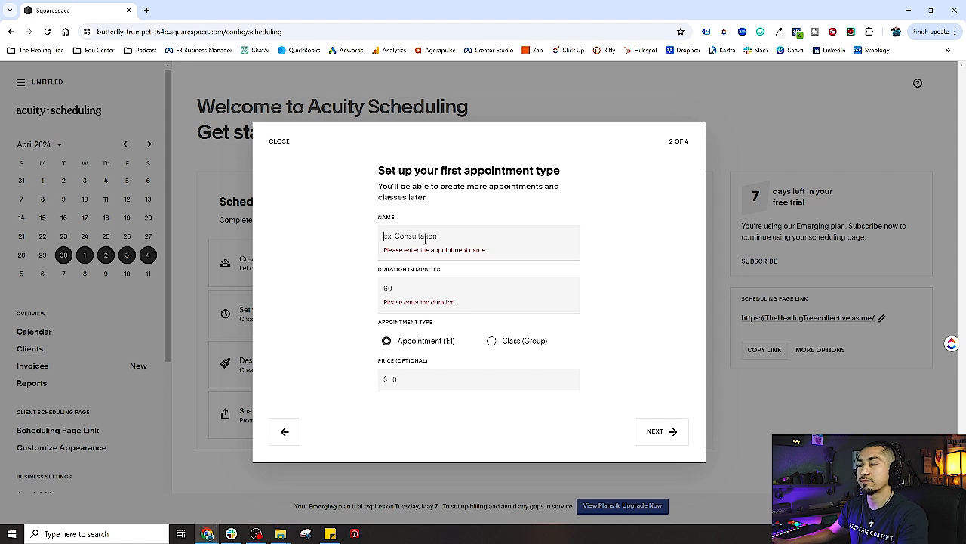
{"action": "type", "text": "test"}
{"action": "left_click", "coordinate": [408, 276]}
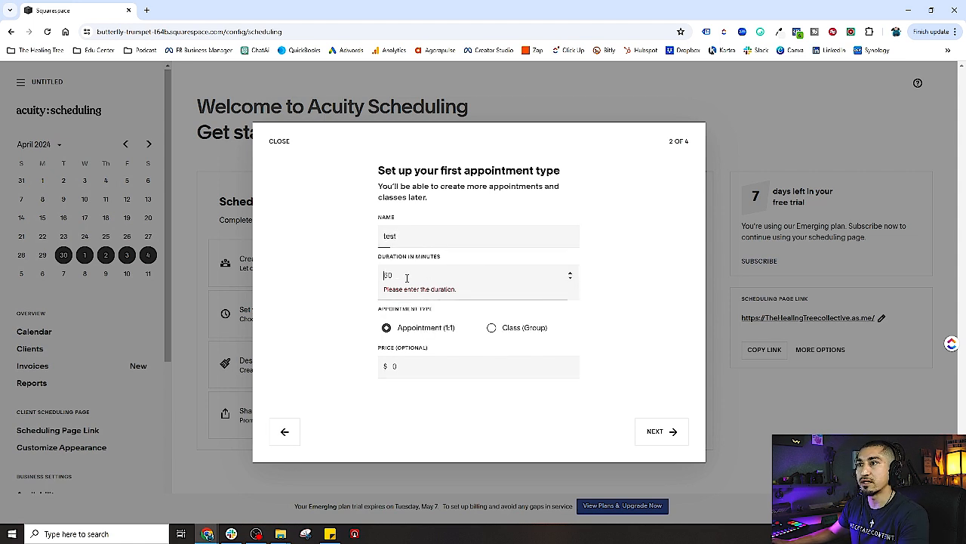
{"action": "type", "text": "60"}
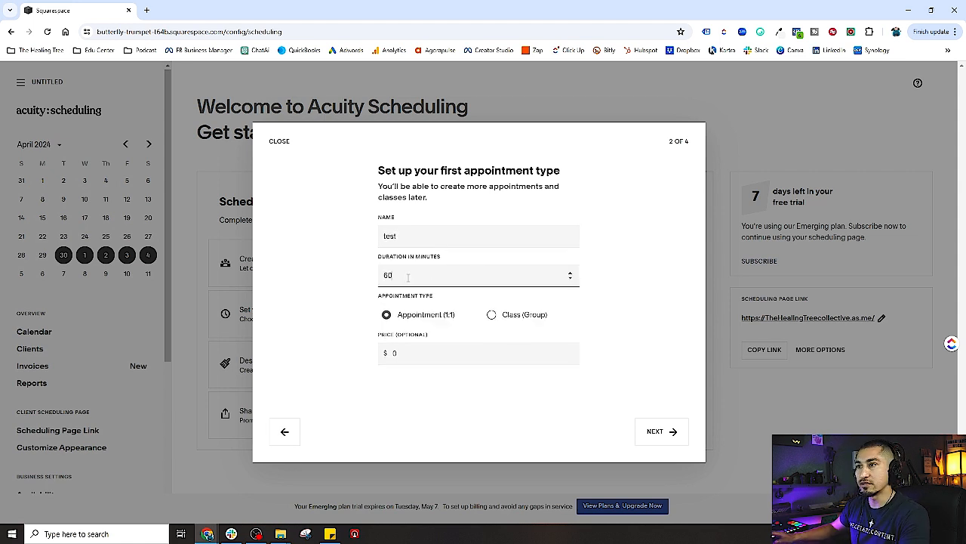
{"action": "left_click", "coordinate": [406, 353]}
{"action": "type", "text": "50"}
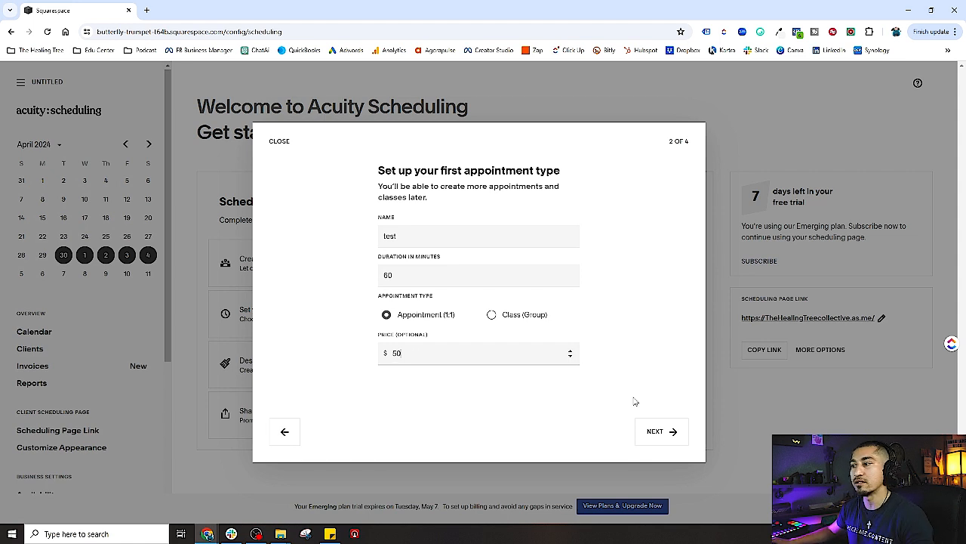
{"action": "left_click", "coordinate": [666, 432]}
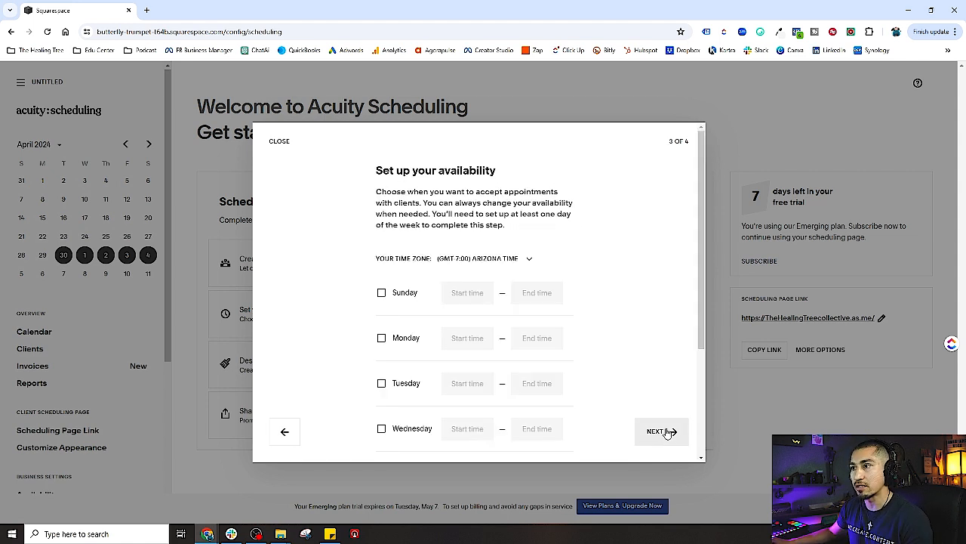
Make Sunday available 9:00AM–5:00PM and postpone accepting payments until later
{"action": "left_click", "coordinate": [382, 293]}
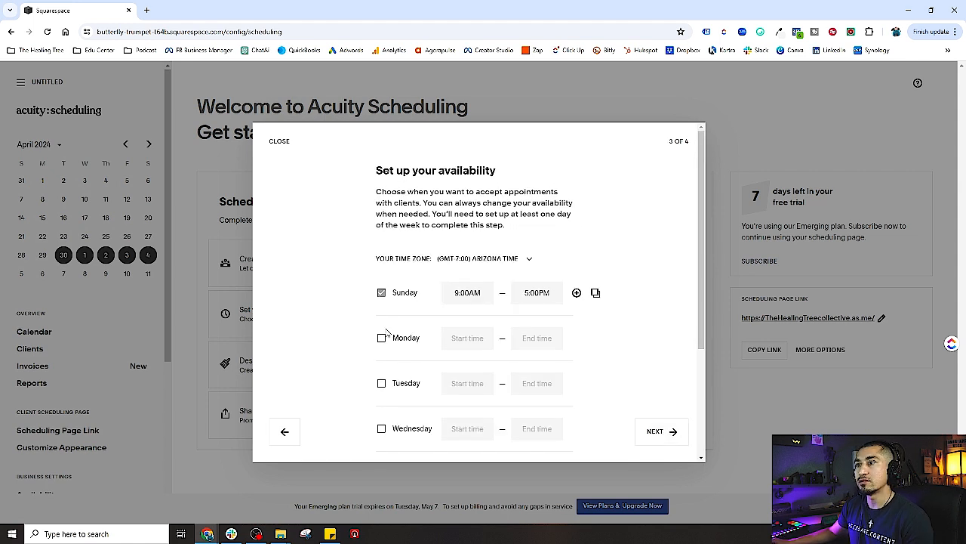
{"action": "left_click", "coordinate": [656, 437]}
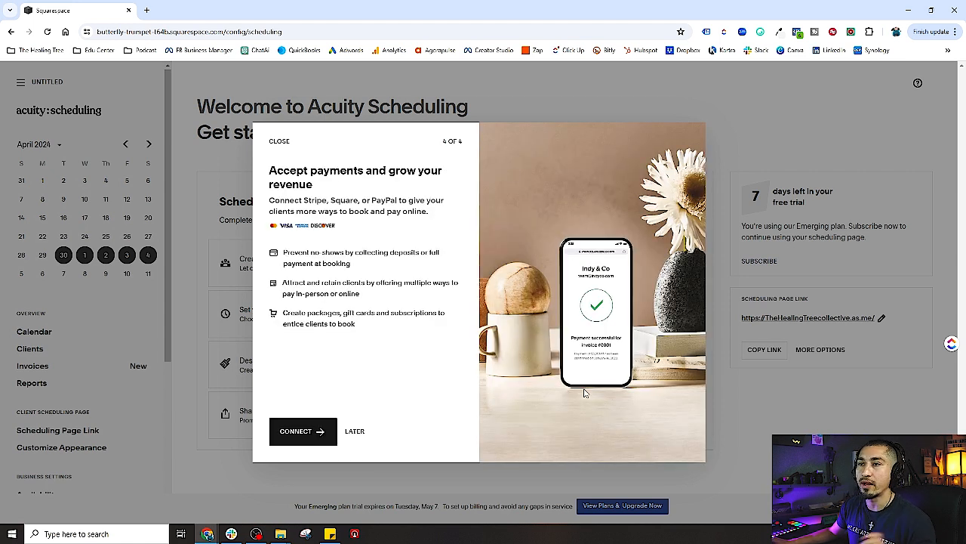
{"action": "left_click", "coordinate": [360, 436]}
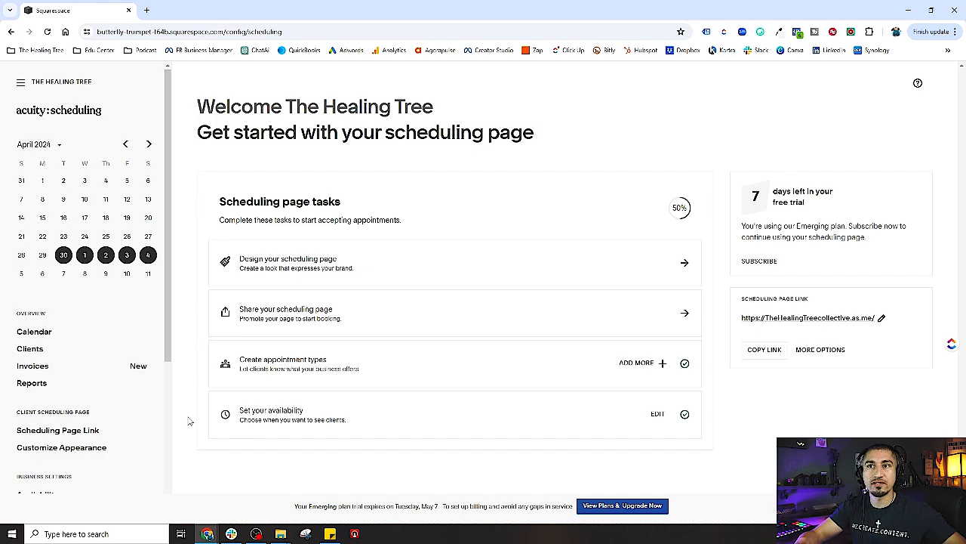
Open the Calendar from the sidebar to see the week of April 28, 2024
{"action": "scroll", "coordinate": [138, 408], "scroll_direction": "down", "scroll_amount": 5}
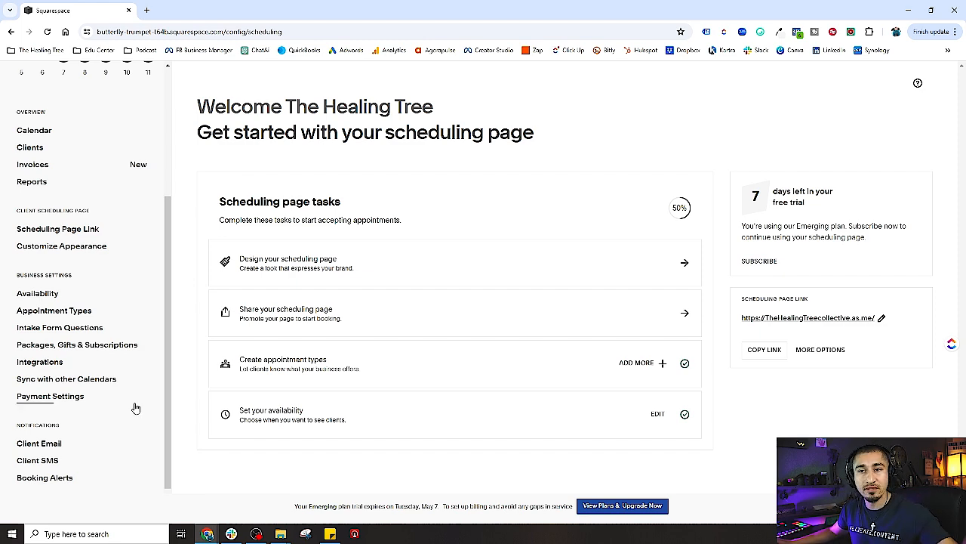
{"action": "scroll", "coordinate": [137, 409], "scroll_direction": "up", "scroll_amount": 4}
{"action": "scroll", "coordinate": [134, 409], "scroll_direction": "up", "scroll_amount": 1}
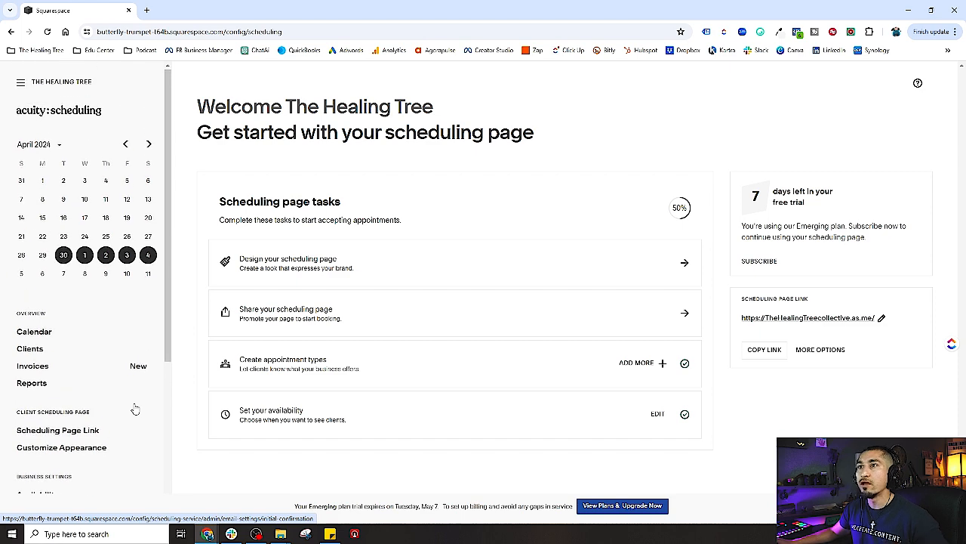
{"action": "scroll", "coordinate": [70, 315], "scroll_direction": "down", "scroll_amount": 1}
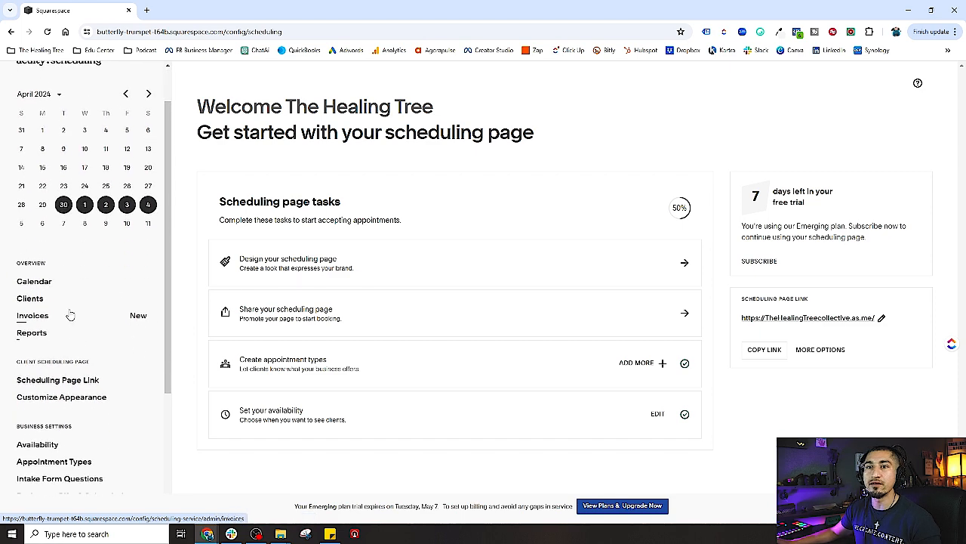
{"action": "left_click", "coordinate": [23, 285]}
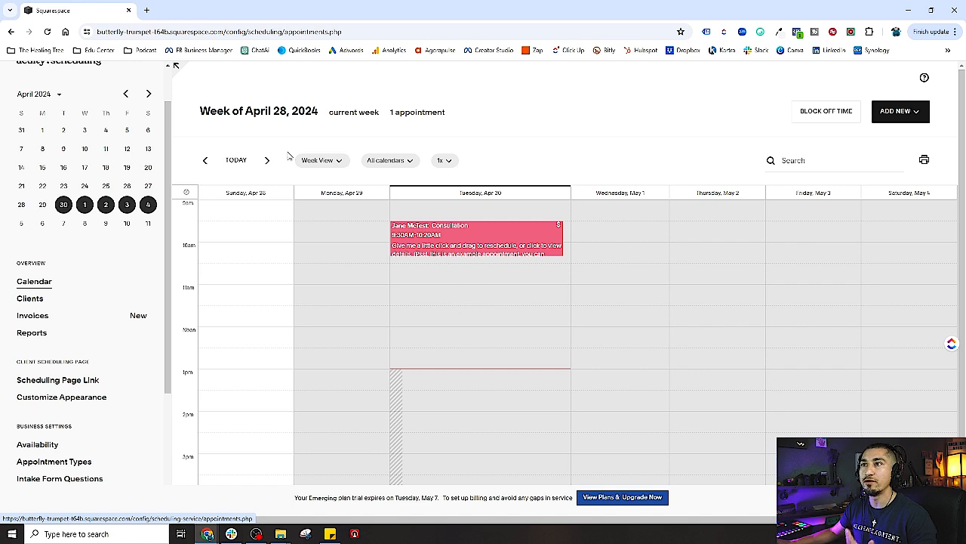
Switch the calendar to Day view, then to Month view for April 2024
{"action": "left_click", "coordinate": [320, 162]}
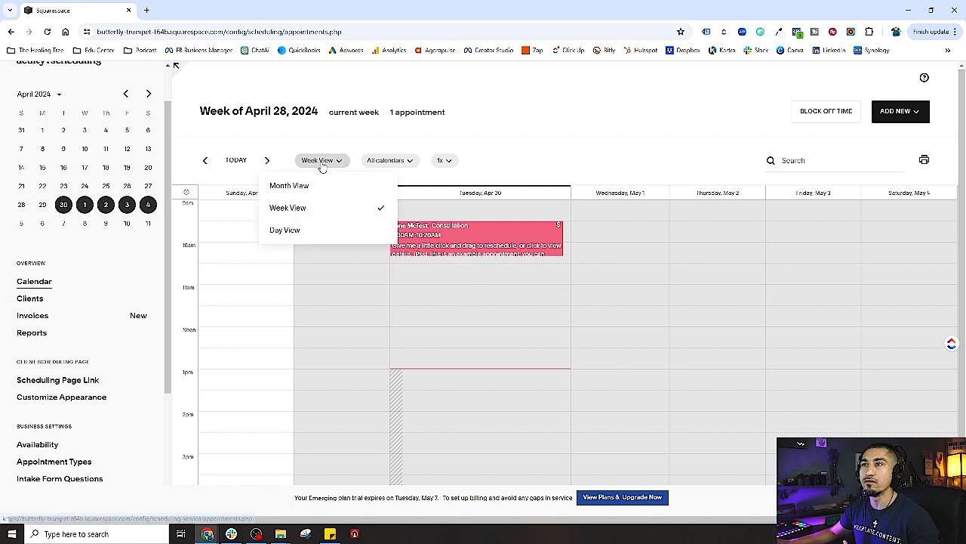
{"action": "left_click", "coordinate": [294, 229]}
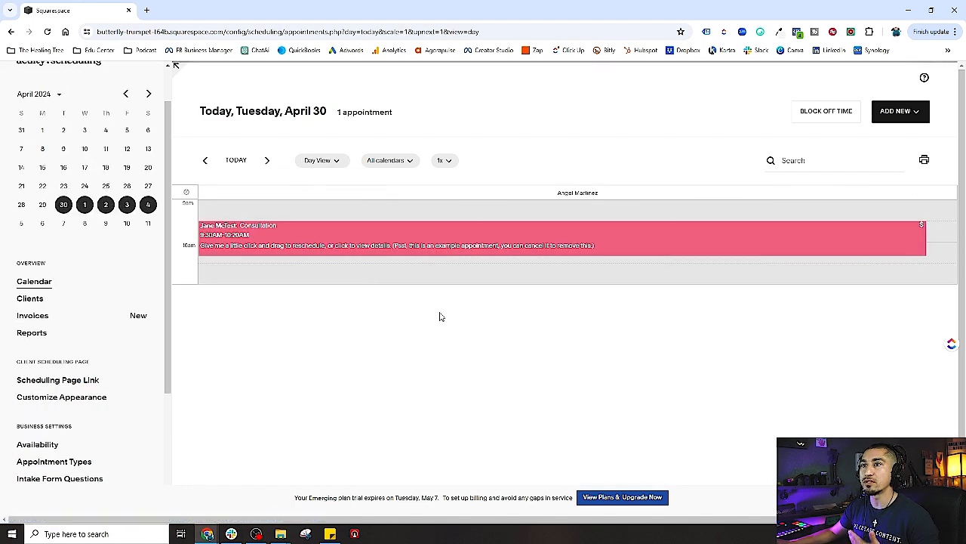
{"action": "left_click", "coordinate": [322, 161]}
{"action": "left_click", "coordinate": [309, 191]}
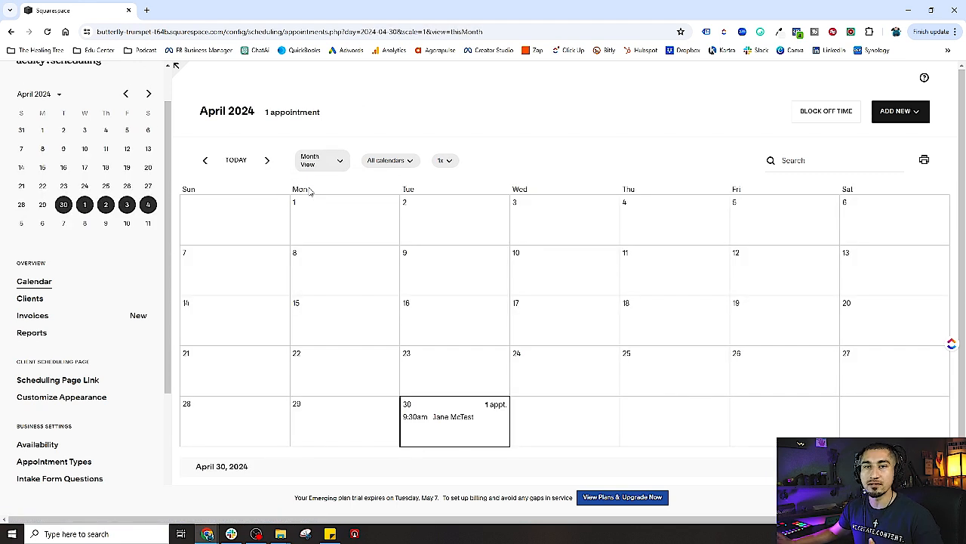
Check the calendar filter and zoom lists, then view the Add New booking options
{"action": "left_click", "coordinate": [403, 160]}
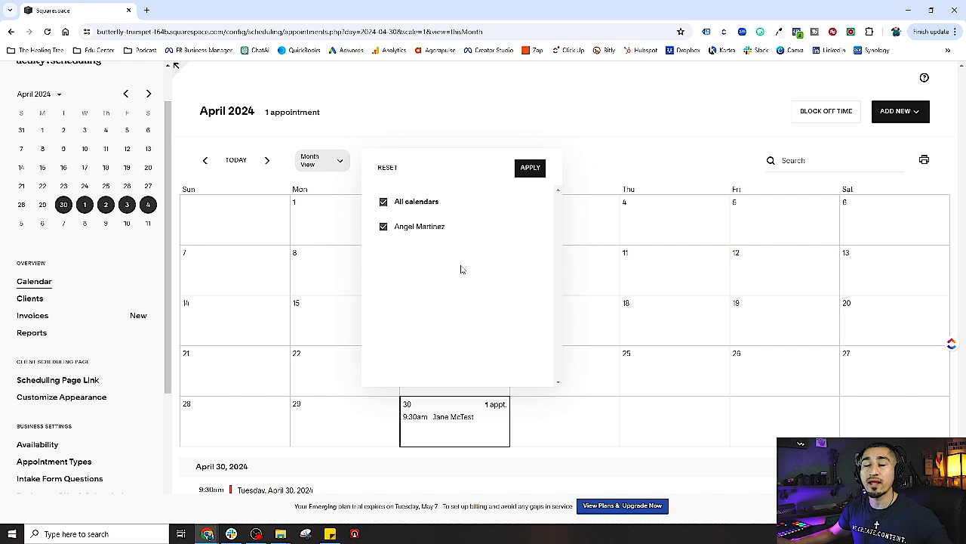
{"action": "left_click", "coordinate": [598, 152]}
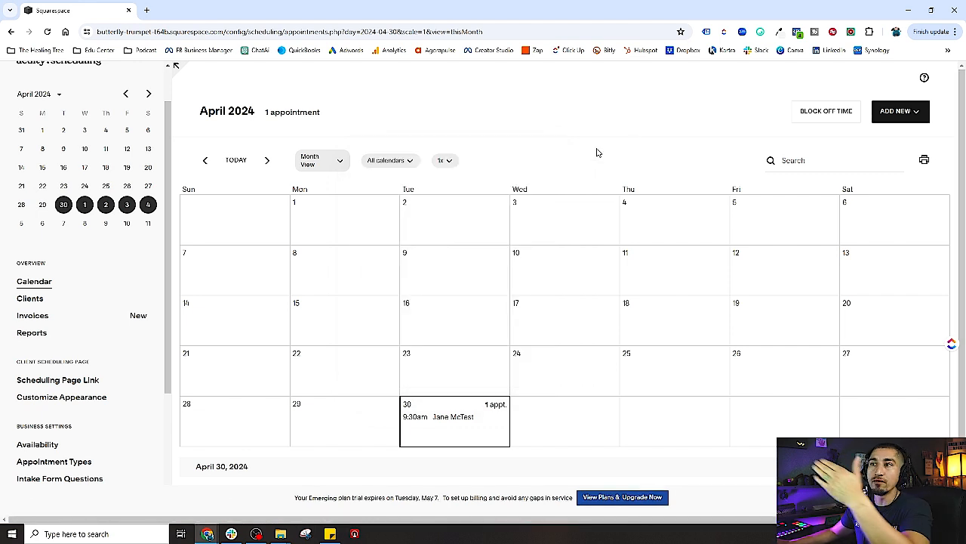
{"action": "left_click", "coordinate": [388, 160]}
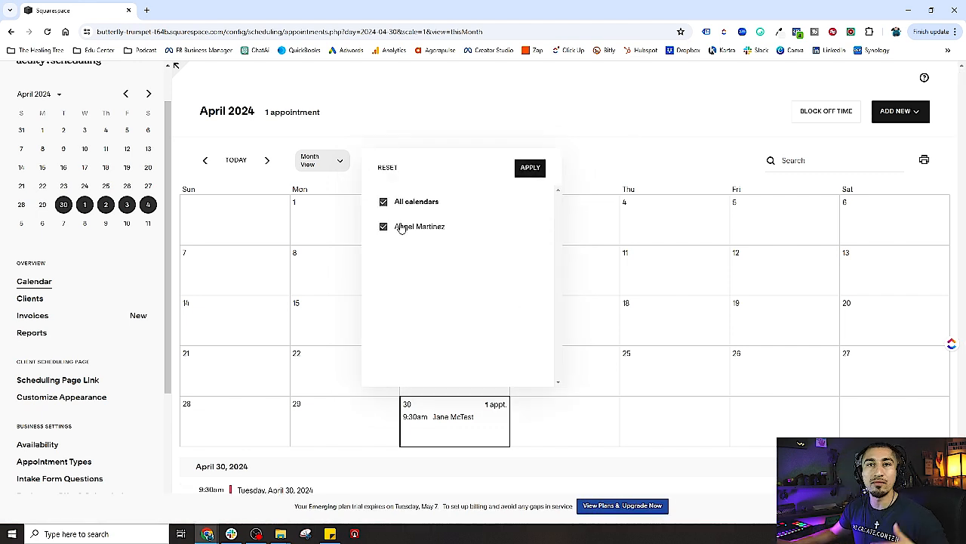
{"action": "left_click", "coordinate": [624, 160]}
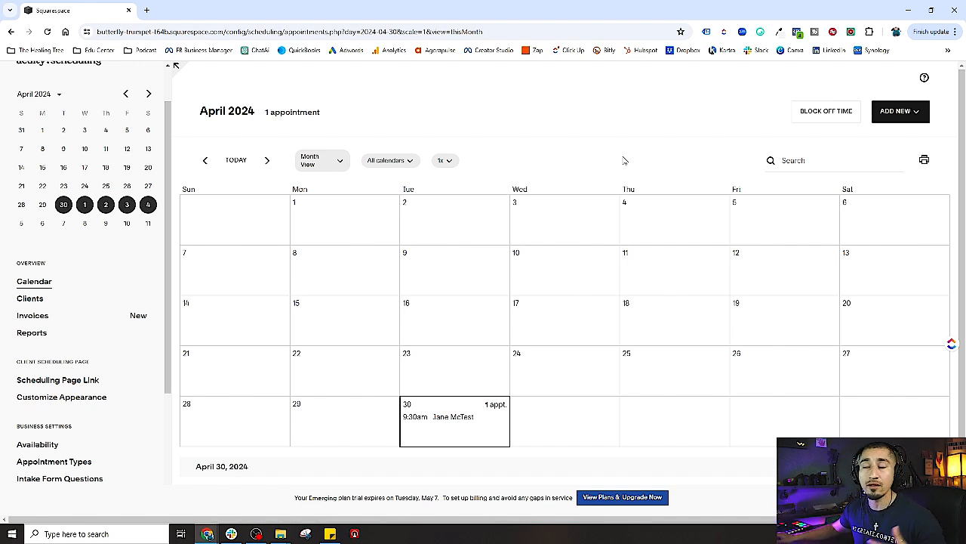
{"action": "left_click", "coordinate": [446, 160]}
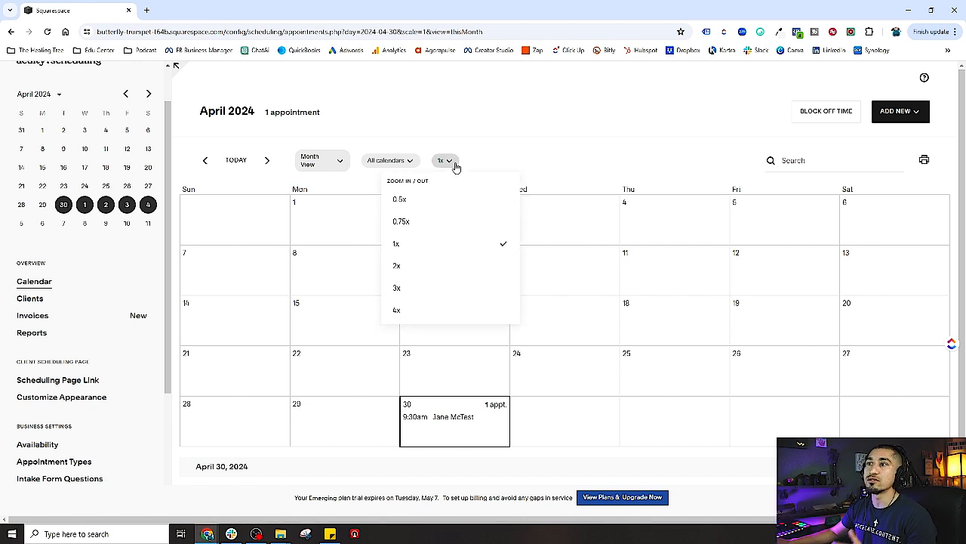
{"action": "left_click", "coordinate": [498, 161]}
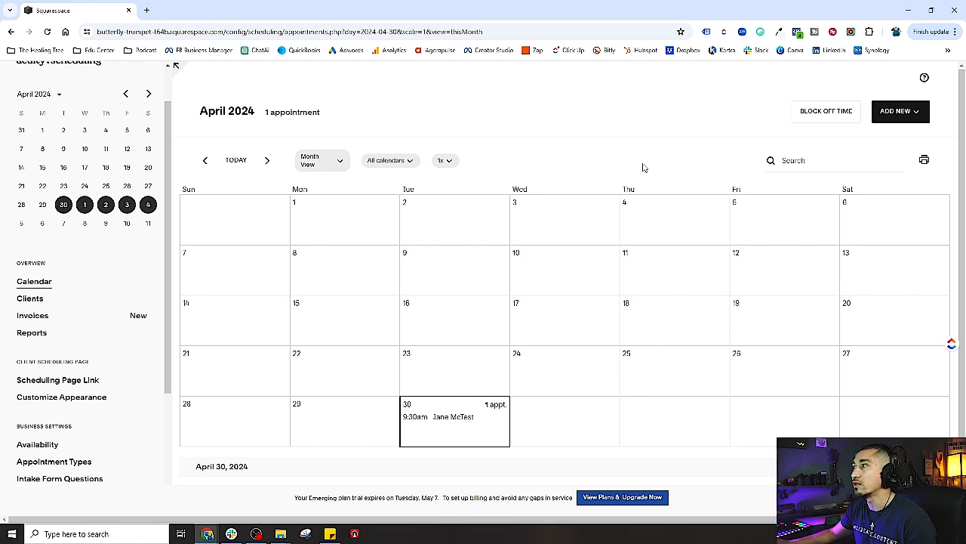
{"action": "left_click", "coordinate": [898, 121]}
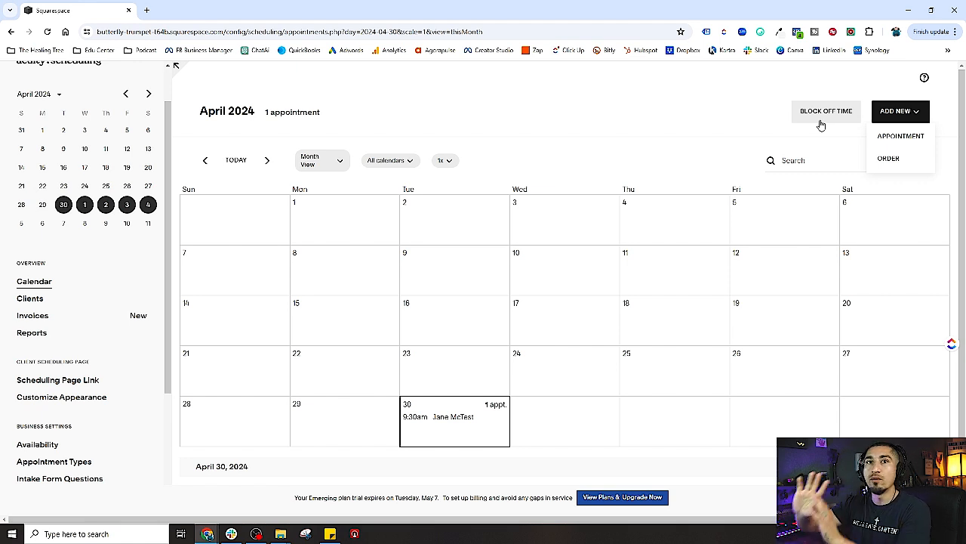
Open the Clients list showing the single test client
{"action": "left_click", "coordinate": [31, 299]}
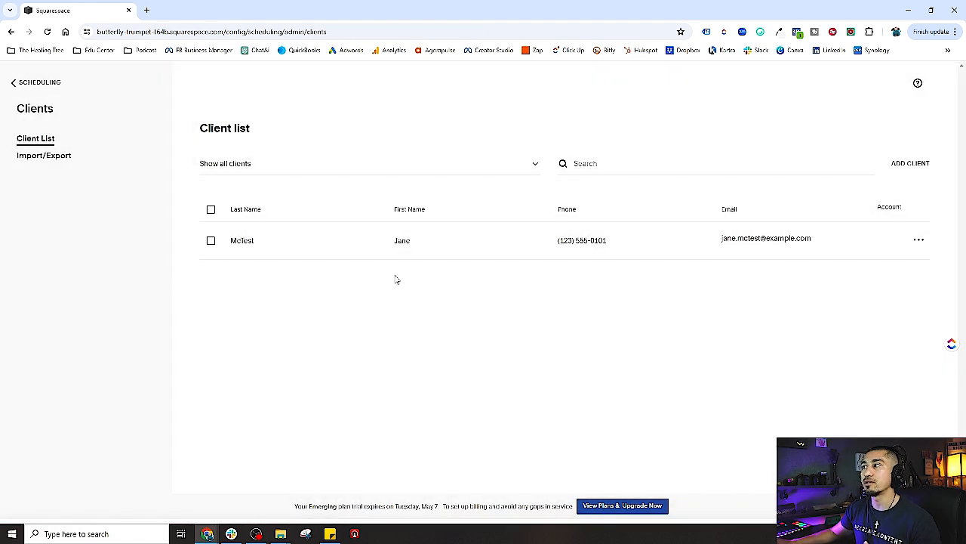
Review the test client's details, close them, and open the client Import/Export page
{"action": "left_click", "coordinate": [309, 247]}
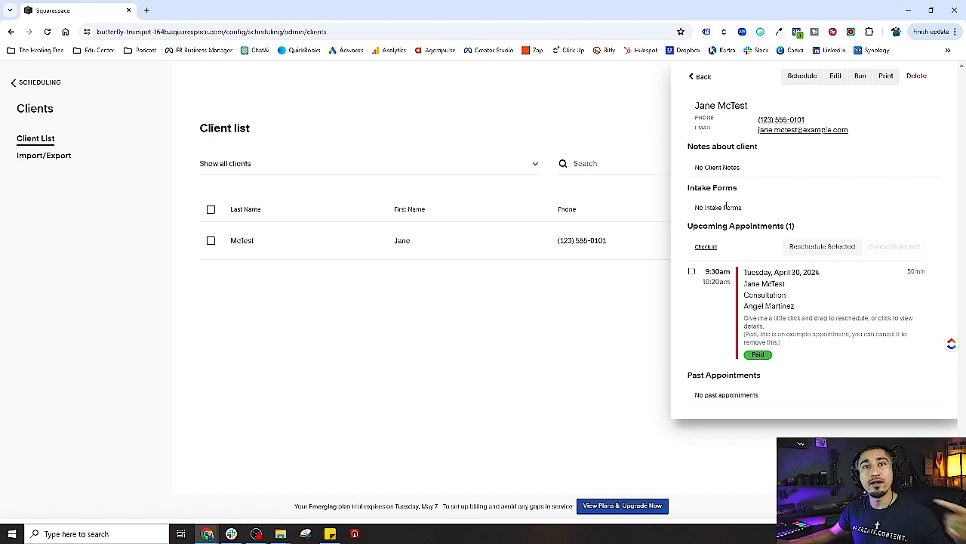
{"action": "mouse_move", "coordinate": [730, 168]}
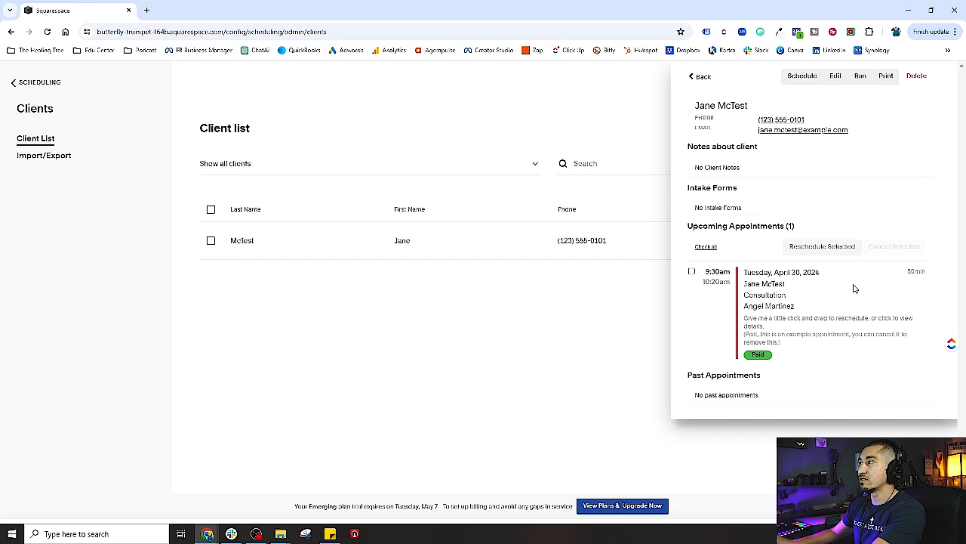
{"action": "left_click", "coordinate": [699, 78]}
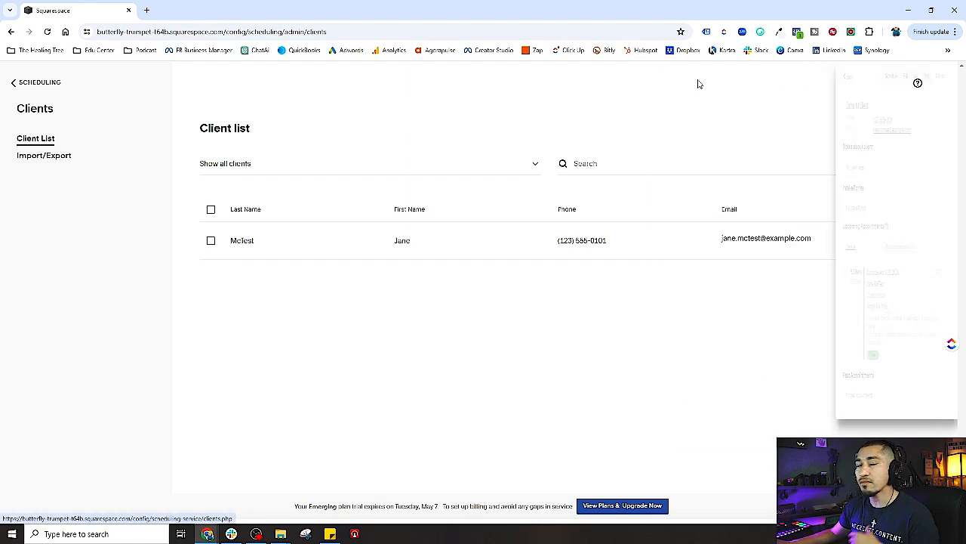
{"action": "left_click", "coordinate": [48, 157]}
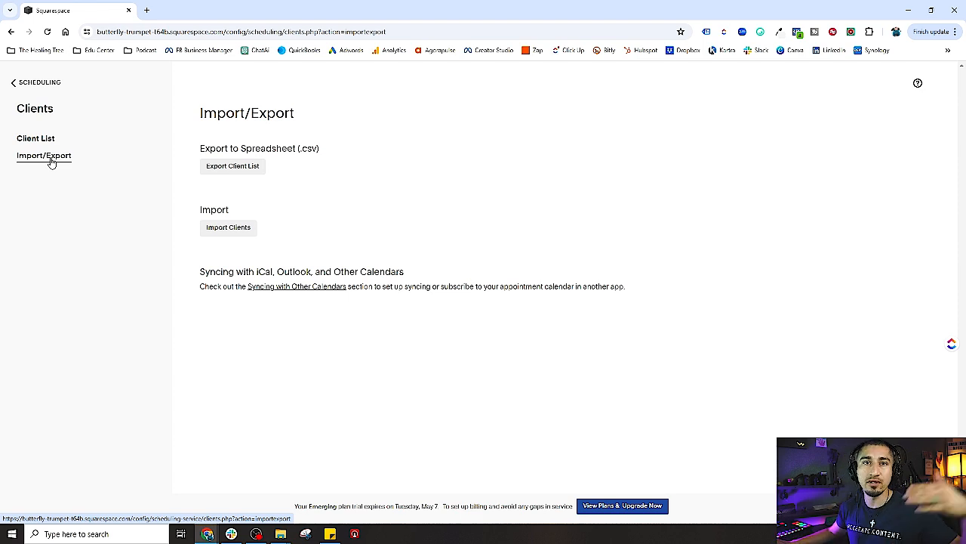
Go back to the scheduling home and open the Invoices page
{"action": "left_click", "coordinate": [27, 85]}
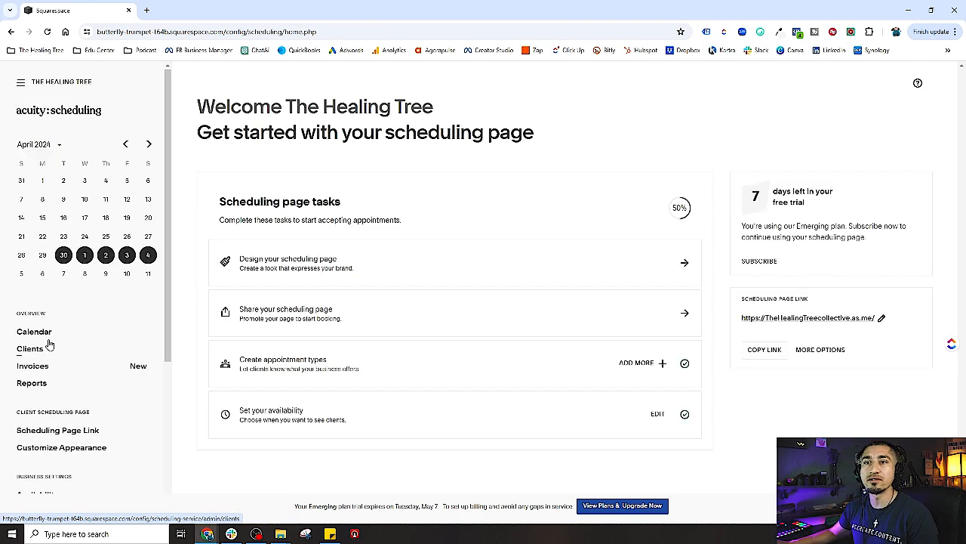
{"action": "left_click", "coordinate": [41, 367]}
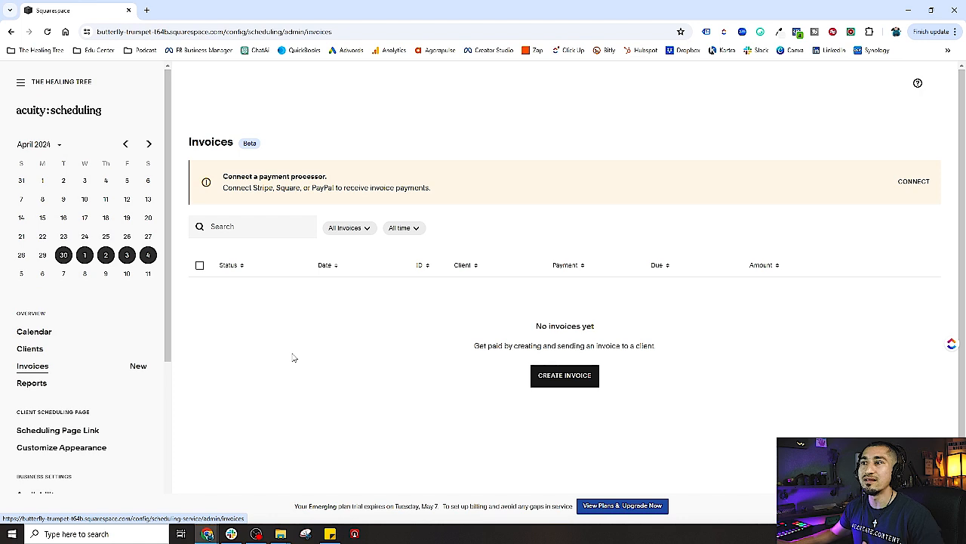
{"action": "scroll", "coordinate": [299, 357], "scroll_direction": "down", "scroll_amount": 1}
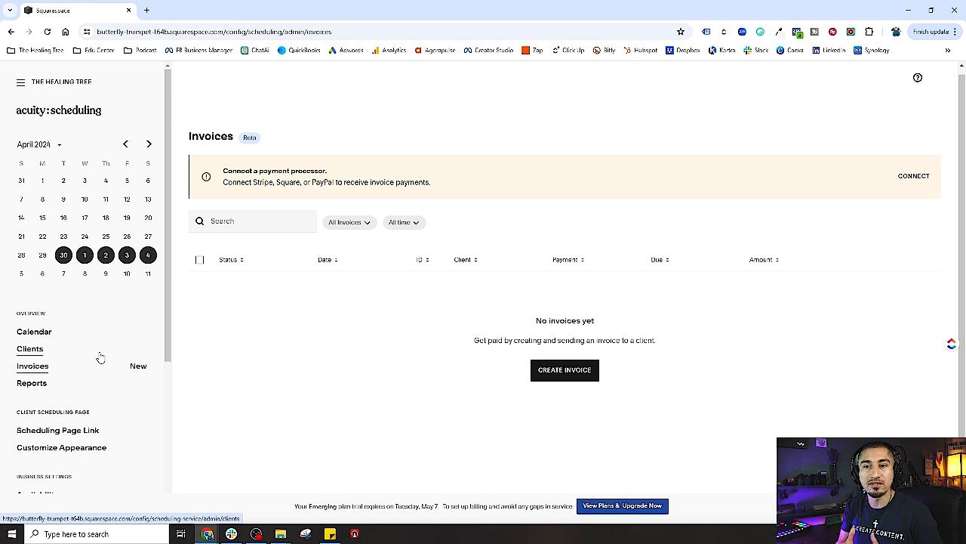
Review the April 2024 appointments report, then return to the scheduling home dashboard
{"action": "left_click", "coordinate": [35, 387]}
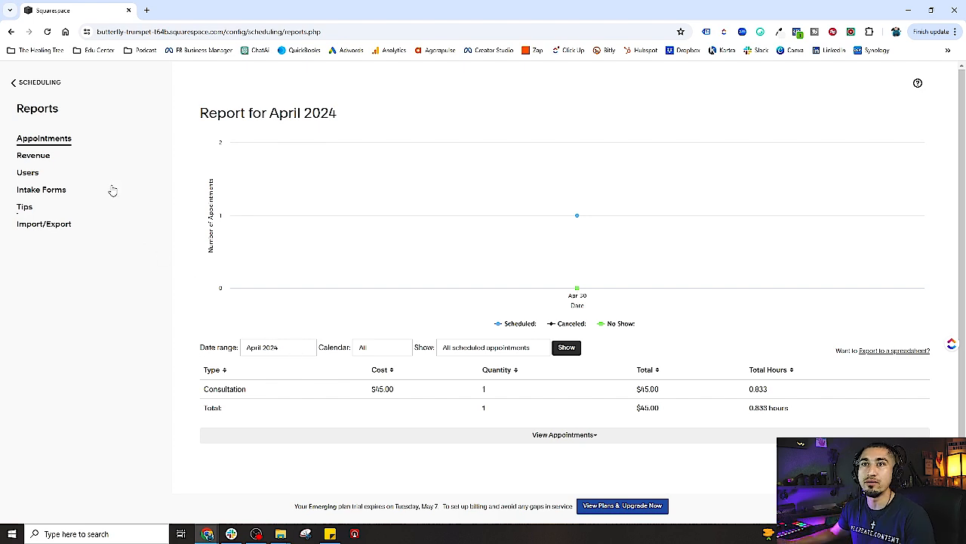
{"action": "left_click", "coordinate": [17, 83]}
{"action": "scroll", "coordinate": [128, 383], "scroll_direction": "down", "scroll_amount": 1}
{"action": "scroll", "coordinate": [128, 384], "scroll_direction": "down", "scroll_amount": 2}
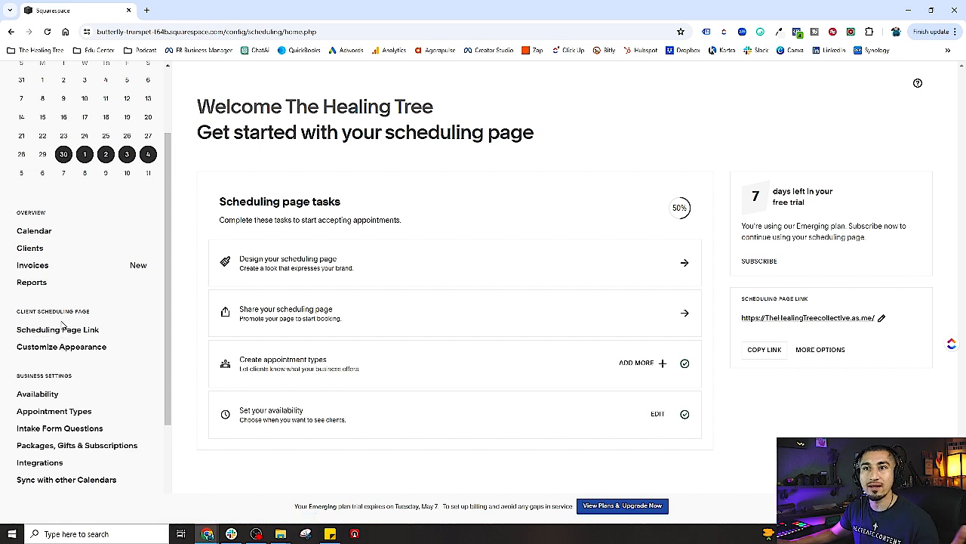
Open the Scheduling Page Link settings and copy the TheHealingTreecollective.as.me URL
{"action": "left_click", "coordinate": [73, 332]}
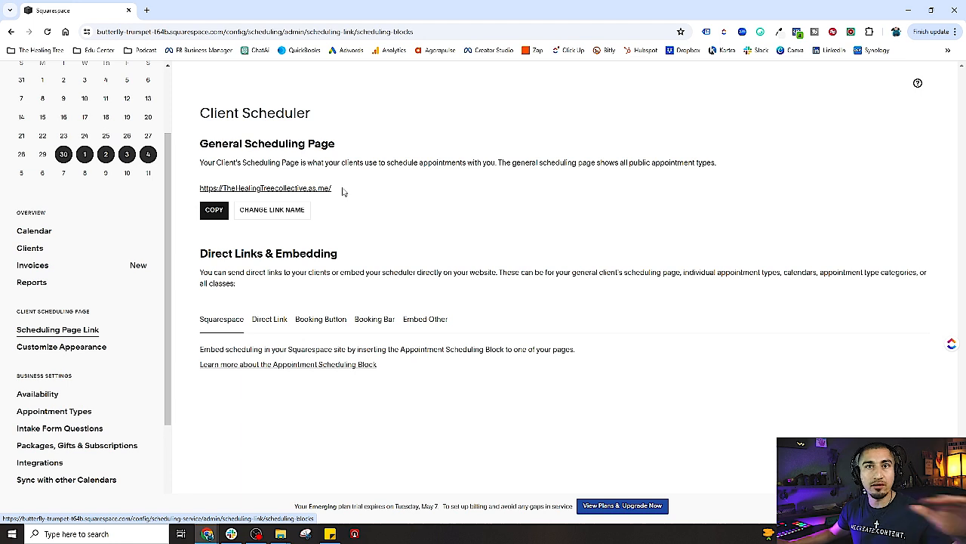
{"action": "triple_click", "coordinate": [202, 146]}
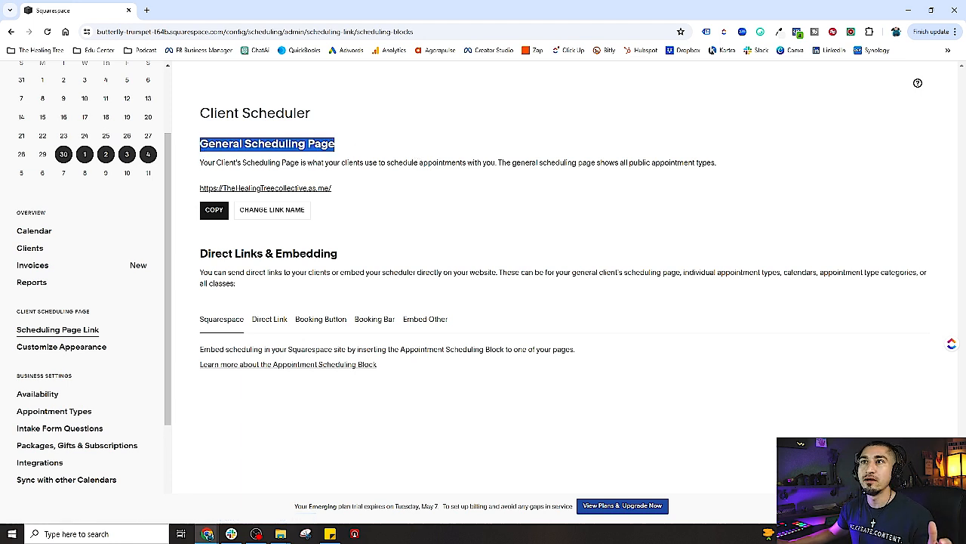
{"action": "left_click_drag", "start_coordinate": [340, 191], "coordinate": [193, 192]}
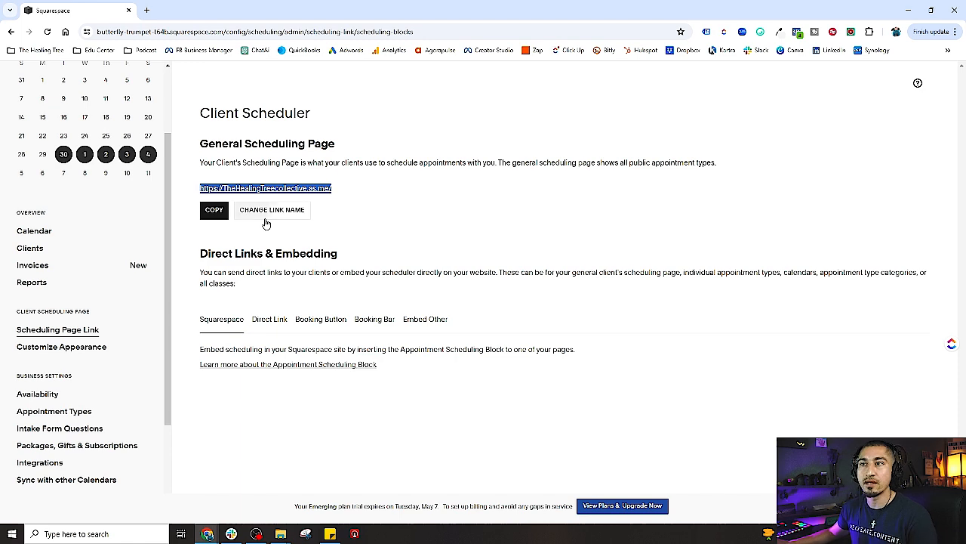
{"action": "left_click", "coordinate": [214, 210]}
Load the booking link in a new tab, then return to the Client Scheduler page
{"action": "left_click", "coordinate": [147, 10]}
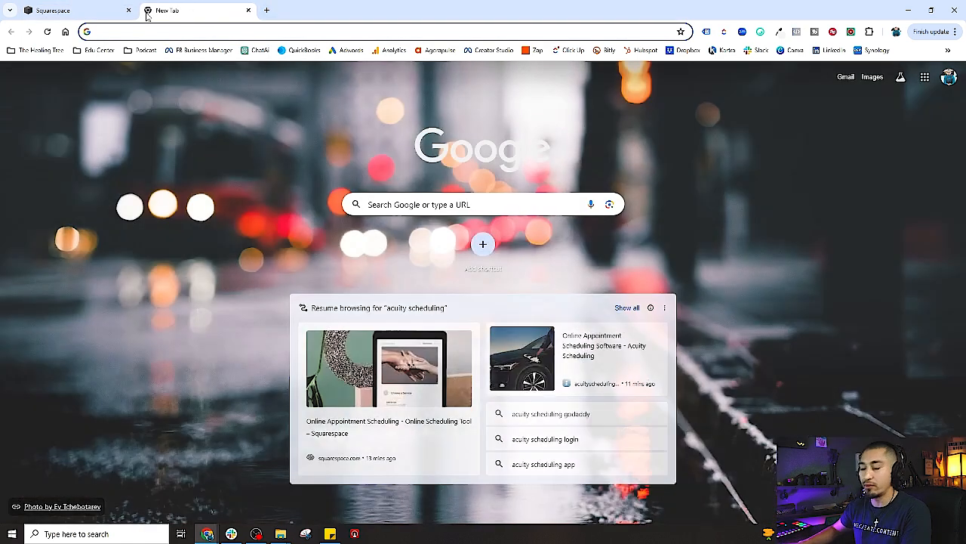
{"action": "key", "text": "ctrl+v"}
{"action": "key", "text": "Return"}
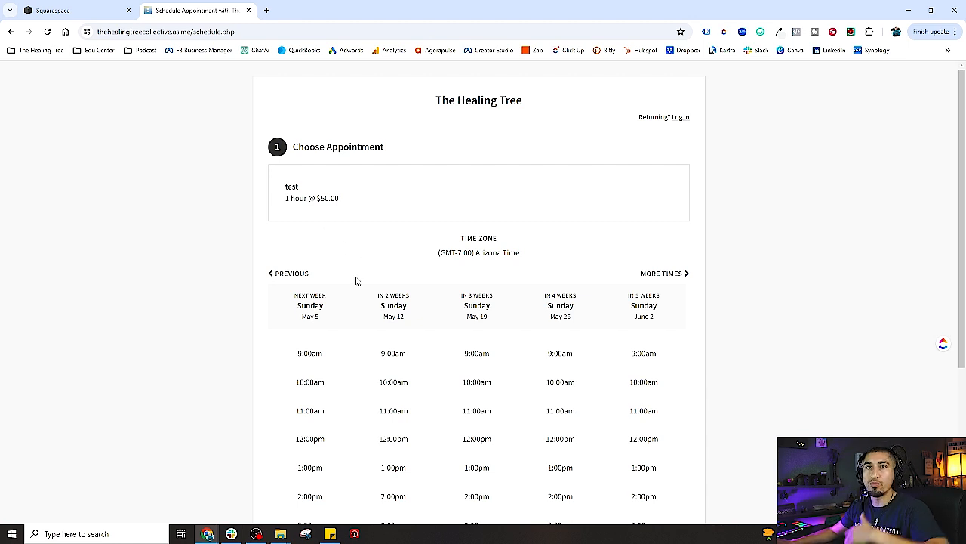
{"action": "left_click", "coordinate": [51, 10]}
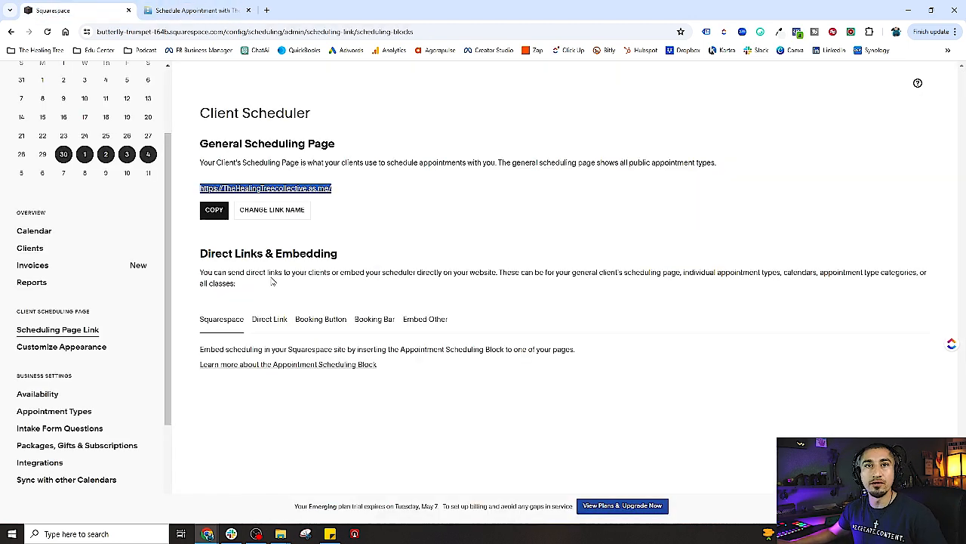
{"action": "left_click", "coordinate": [358, 210]}
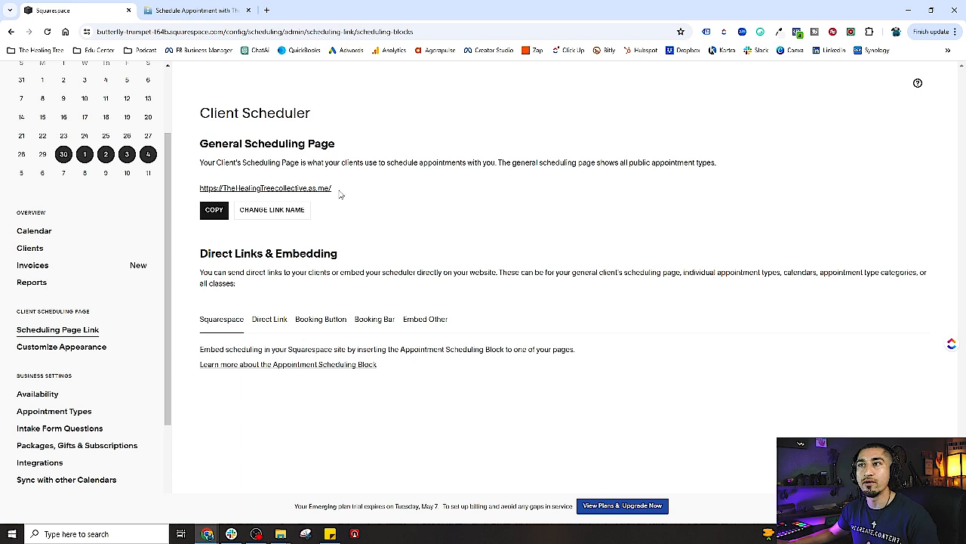
{"action": "left_click_drag", "start_coordinate": [340, 195], "coordinate": [198, 191]}
{"action": "left_click", "coordinate": [442, 201]}
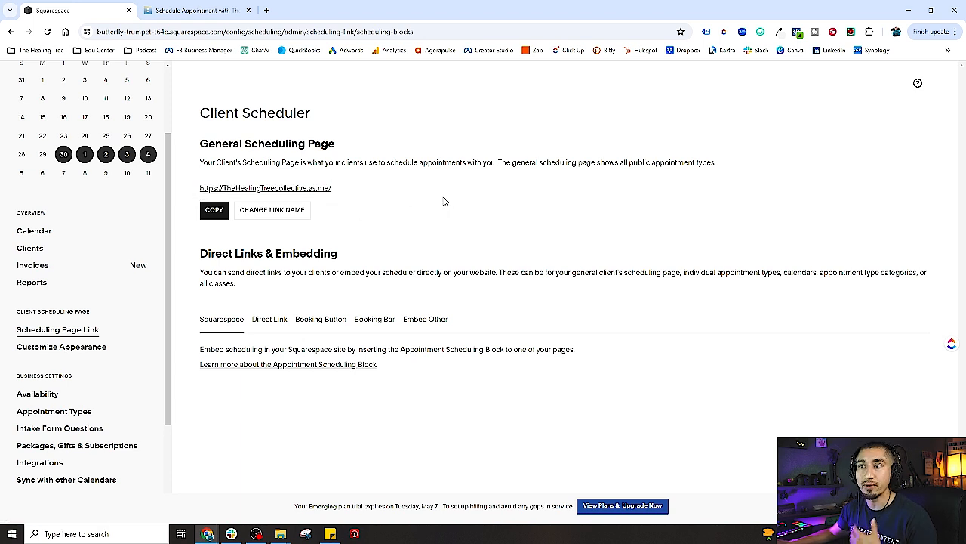
Review the Direct Link URL for the General Scheduling Page and the Squarespace option
{"action": "left_click", "coordinate": [271, 319]}
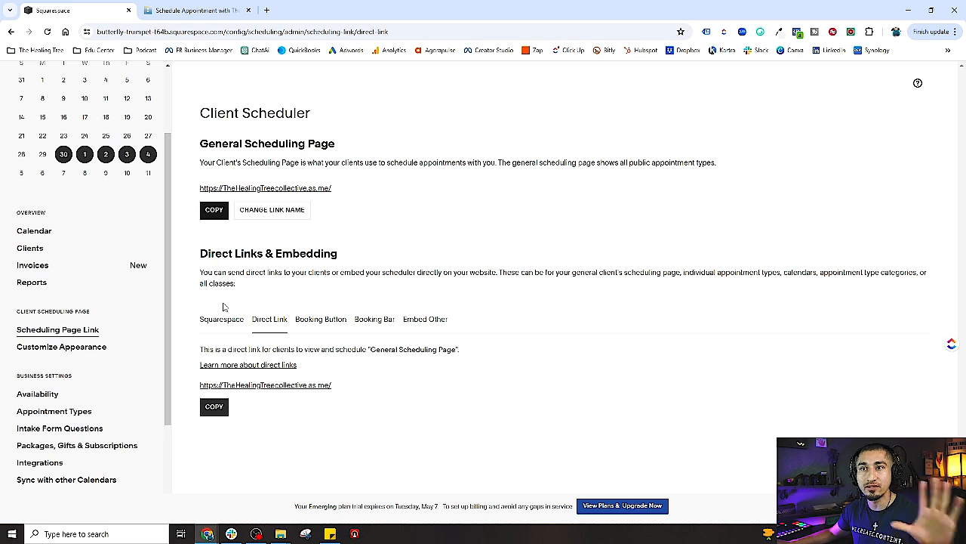
{"action": "left_click_drag", "start_coordinate": [339, 388], "coordinate": [211, 386]}
{"action": "left_click", "coordinate": [196, 385]}
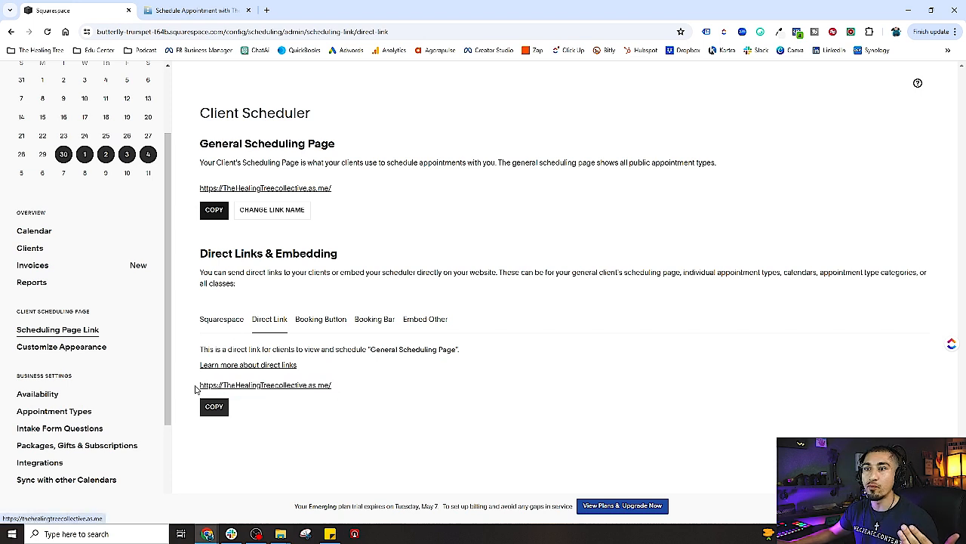
{"action": "left_click", "coordinate": [235, 322]}
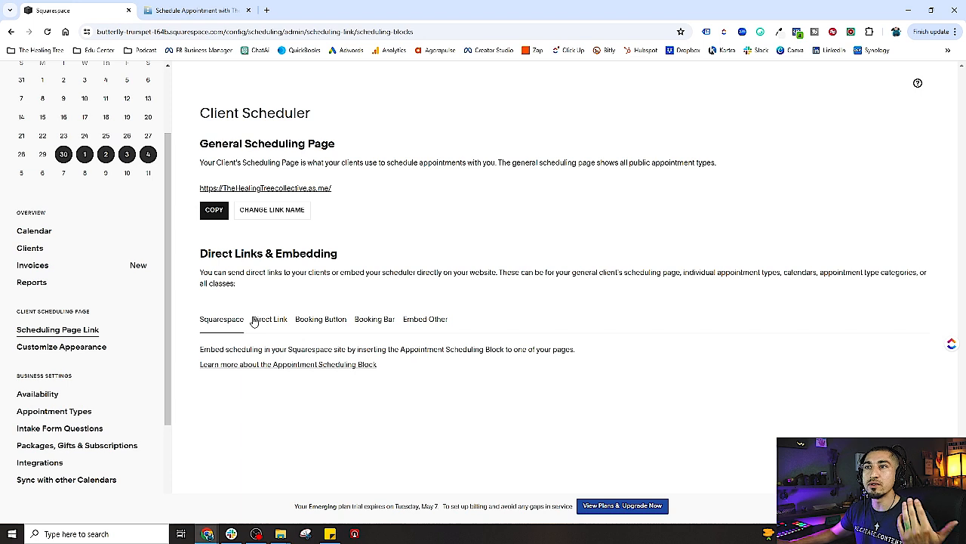
{"action": "left_click", "coordinate": [280, 326]}
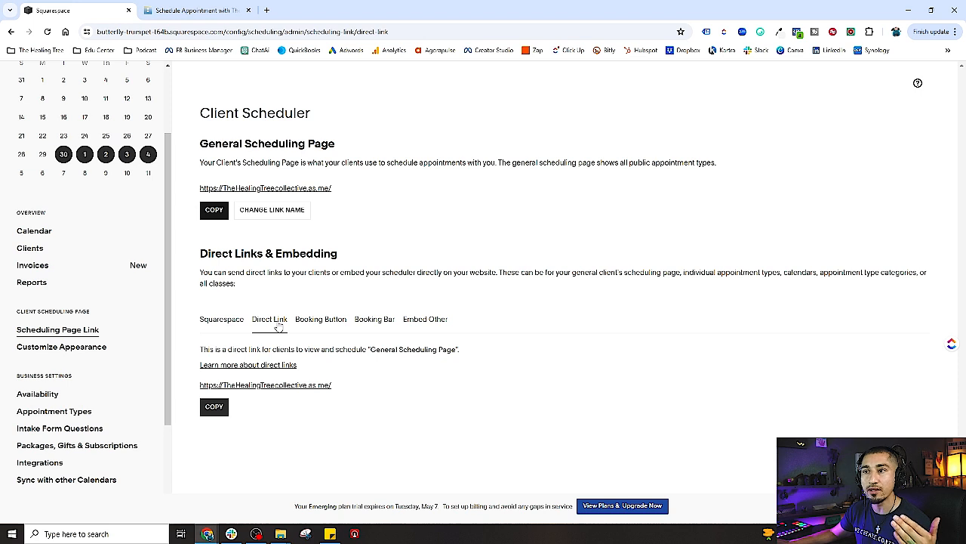
Review the Booking Button and Booking Bar embed codes, ending back on Direct Link
{"action": "left_click", "coordinate": [305, 325]}
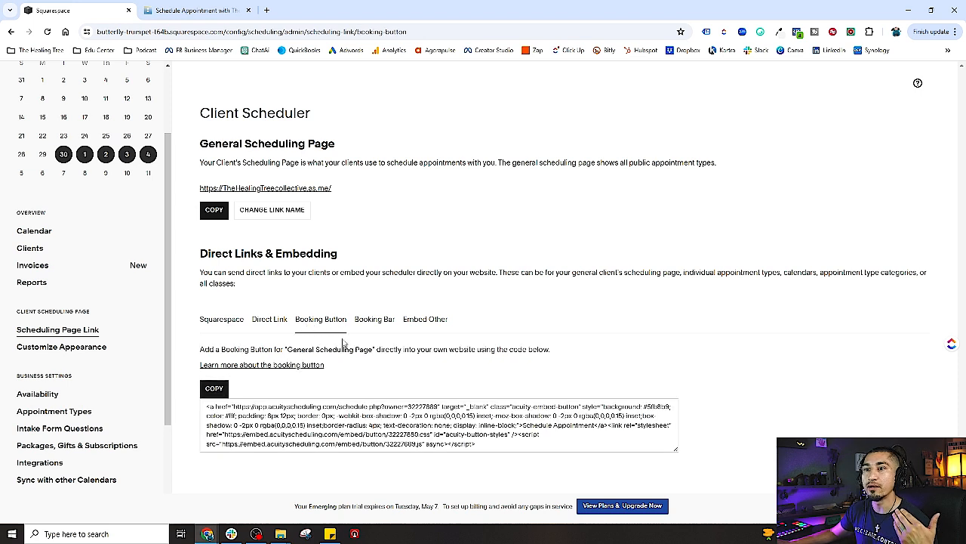
{"action": "left_click", "coordinate": [381, 322]}
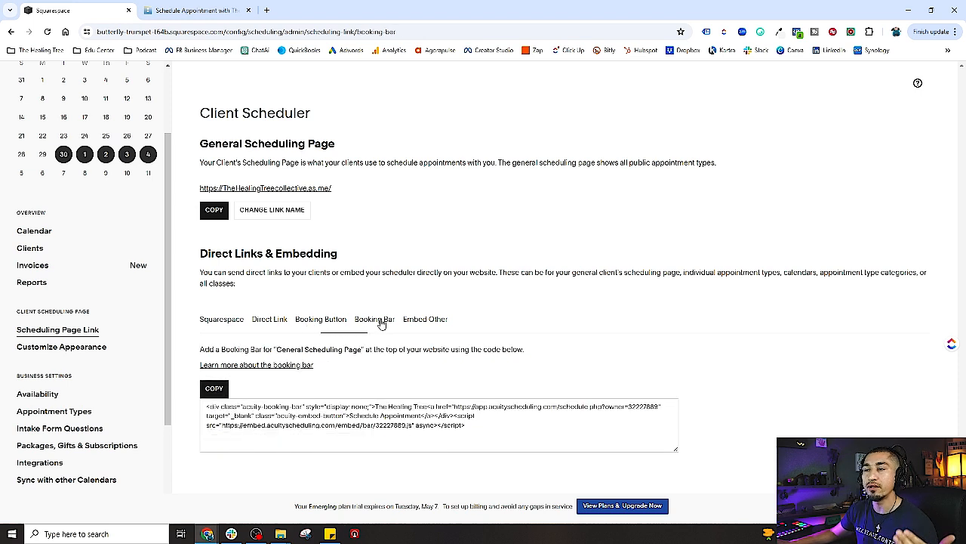
{"action": "left_click", "coordinate": [272, 321]}
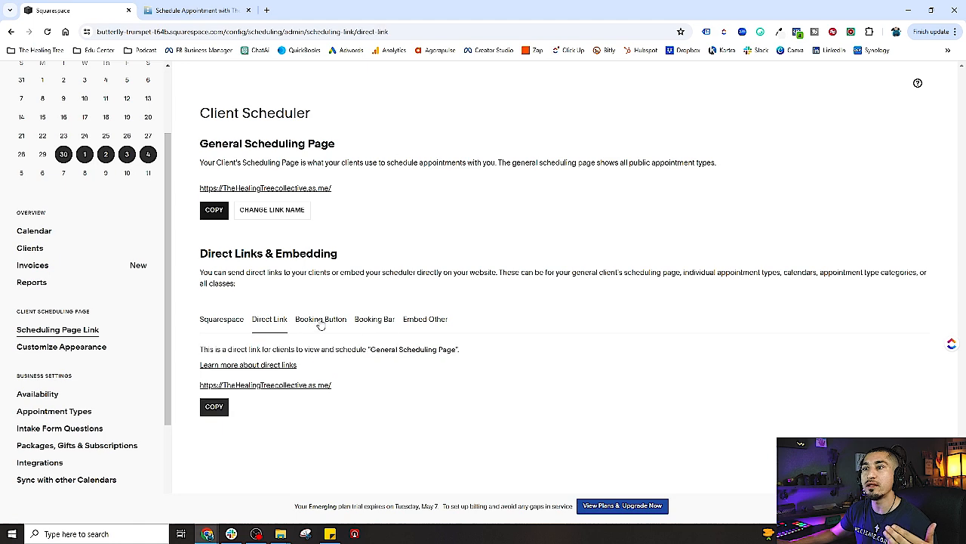
{"action": "left_click", "coordinate": [321, 323]}
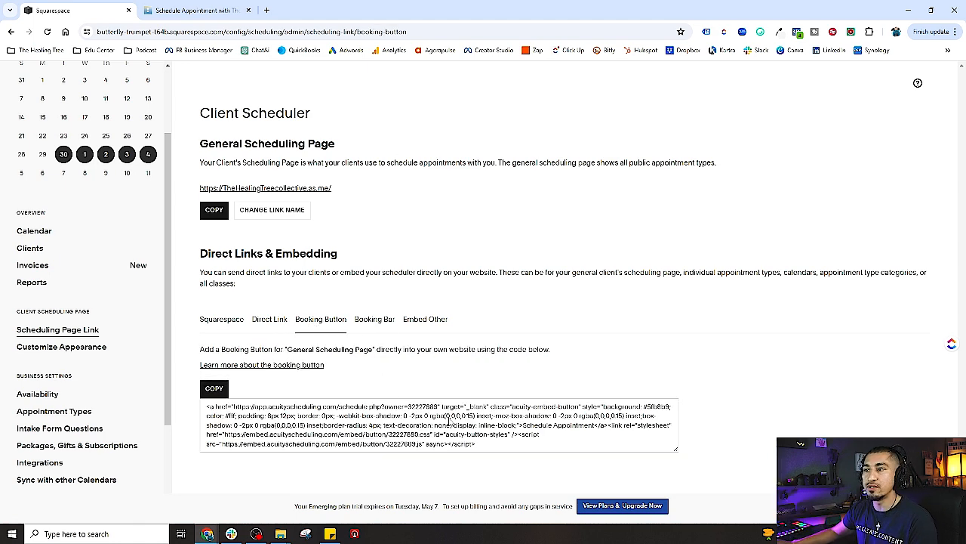
{"action": "left_click_drag", "start_coordinate": [504, 448], "coordinate": [210, 406]}
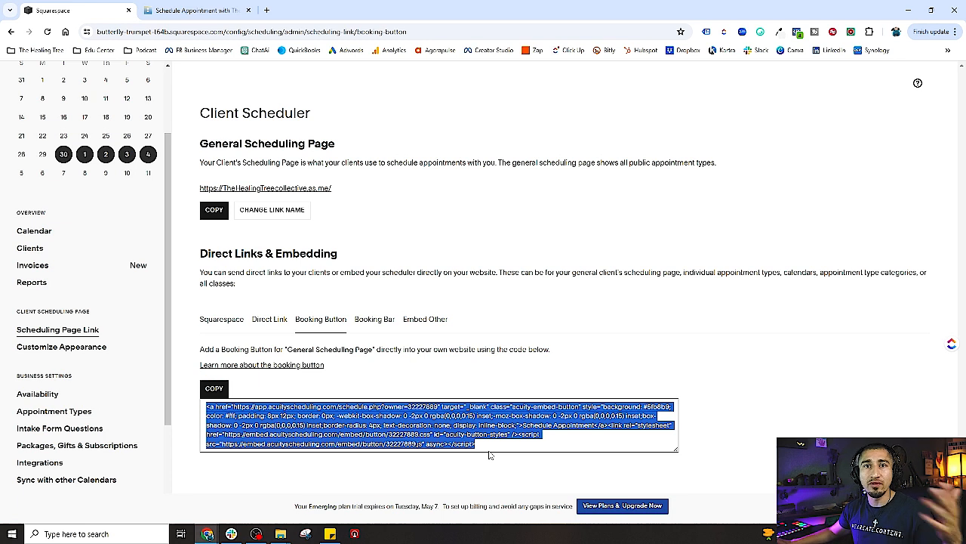
{"action": "left_click", "coordinate": [491, 449]}
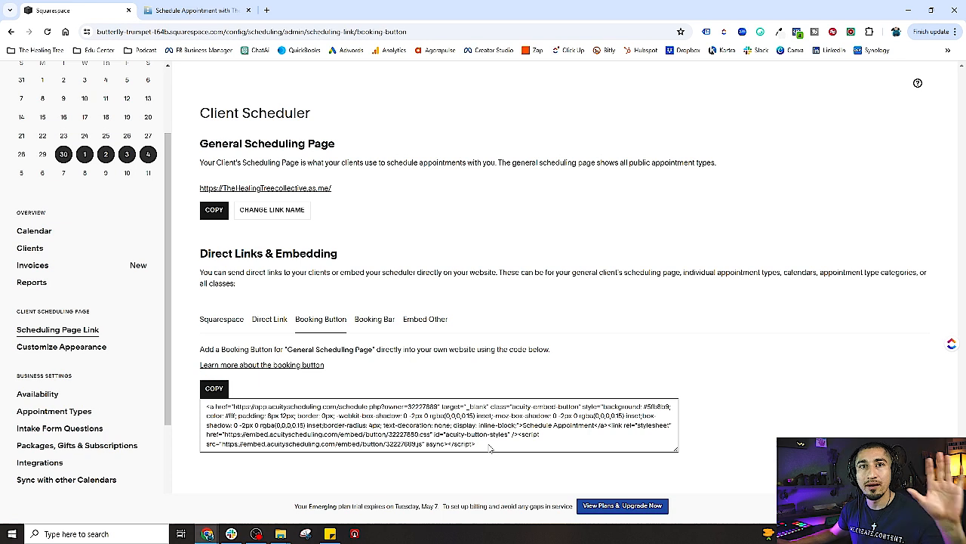
{"action": "left_click", "coordinate": [265, 322]}
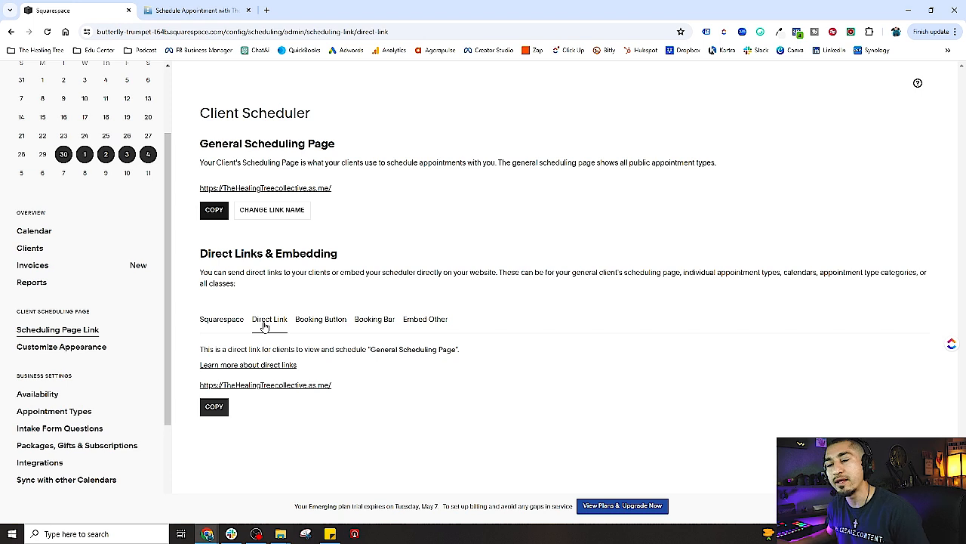
Save Scheduling Page Options with Require Phone Number on and Hide Spots Left off
{"action": "left_click", "coordinate": [64, 349]}
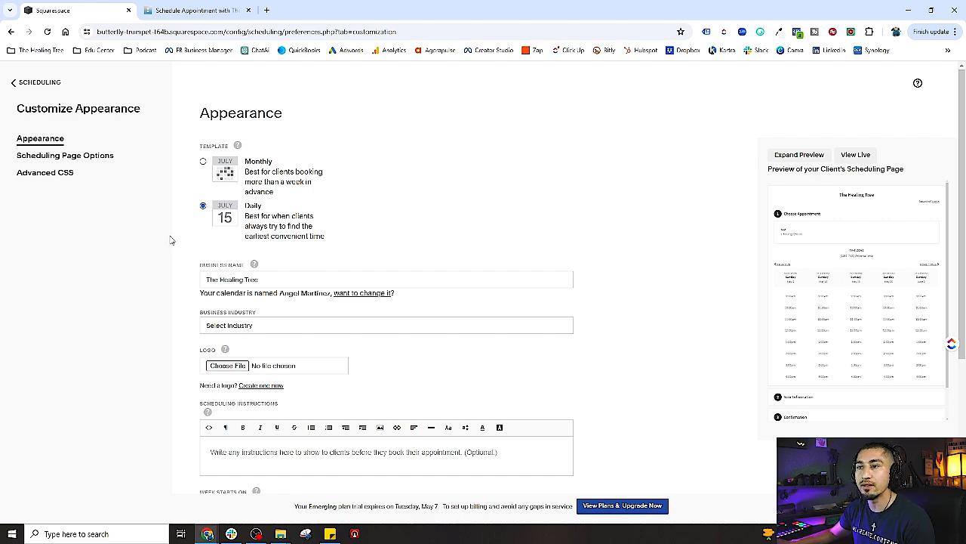
{"action": "left_click", "coordinate": [67, 156]}
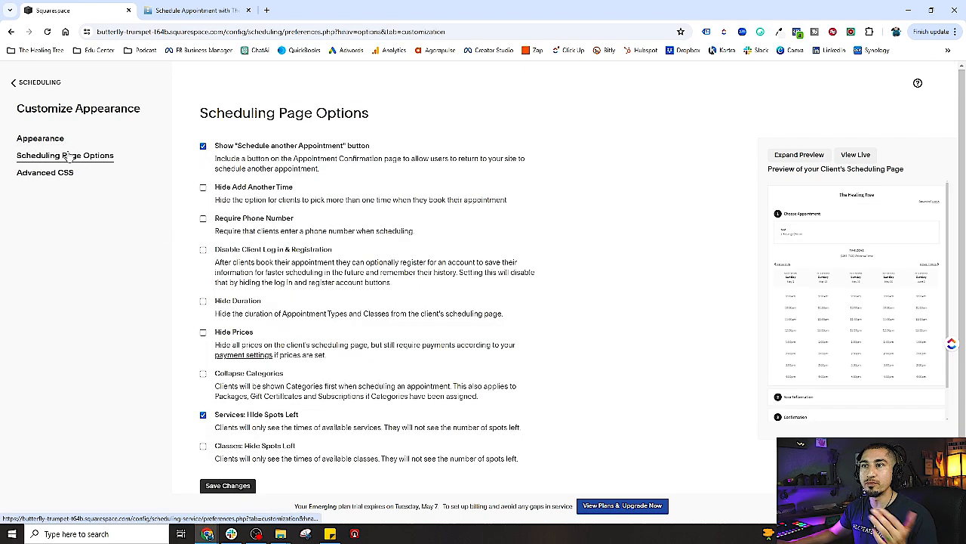
{"action": "left_click", "coordinate": [40, 139]}
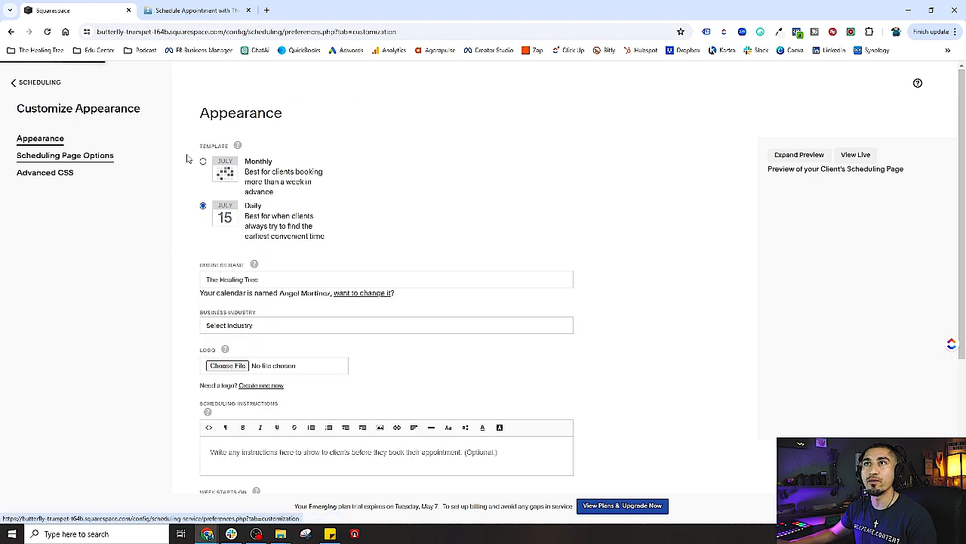
{"action": "left_click", "coordinate": [64, 156]}
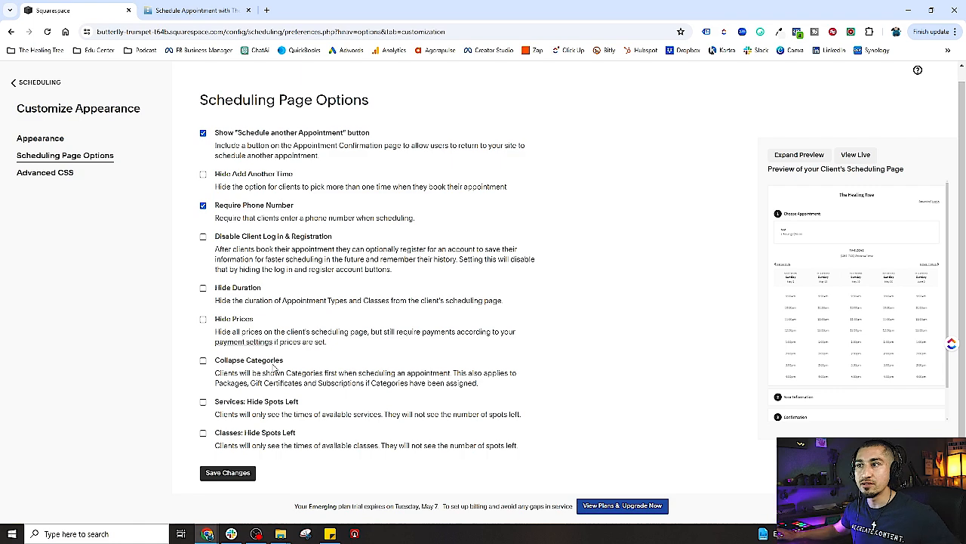
{"action": "left_click", "coordinate": [223, 476]}
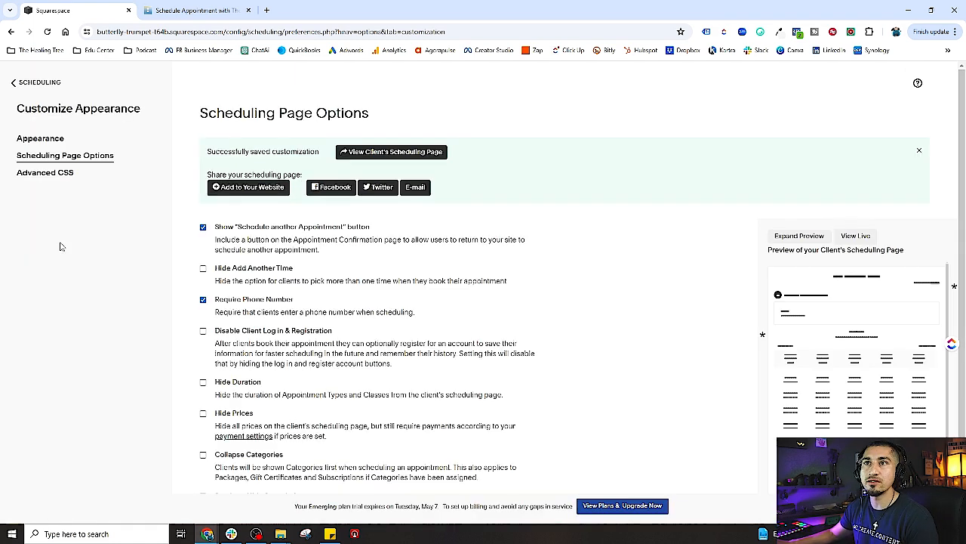
{"action": "left_click", "coordinate": [42, 141]}
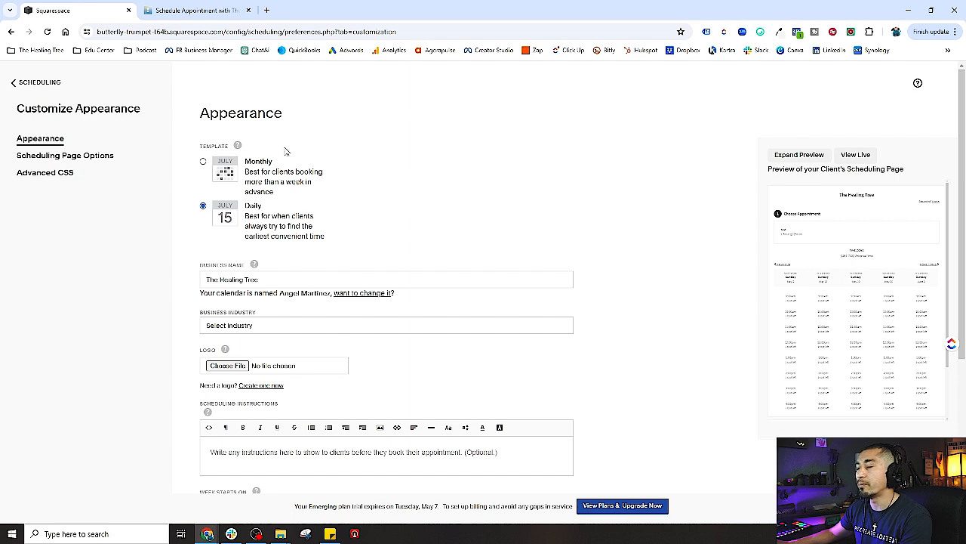
Switch the client page template from Daily to Monthly
{"action": "left_click", "coordinate": [203, 162]}
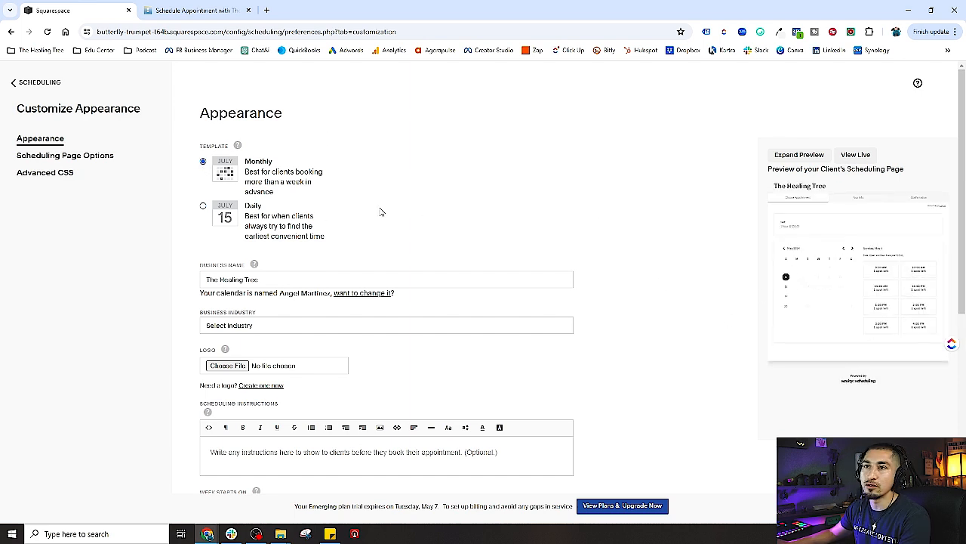
{"action": "left_click", "coordinate": [203, 205]}
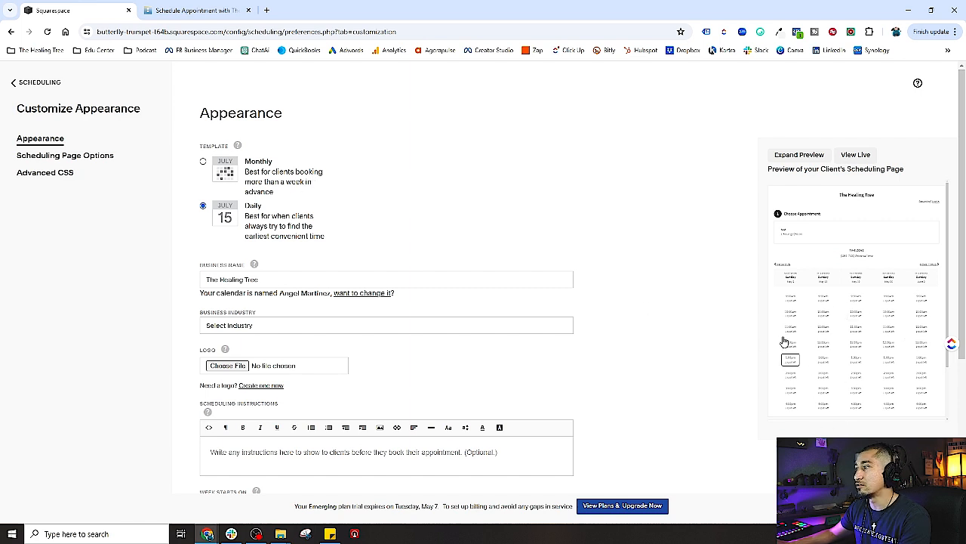
{"action": "left_click", "coordinate": [202, 163]}
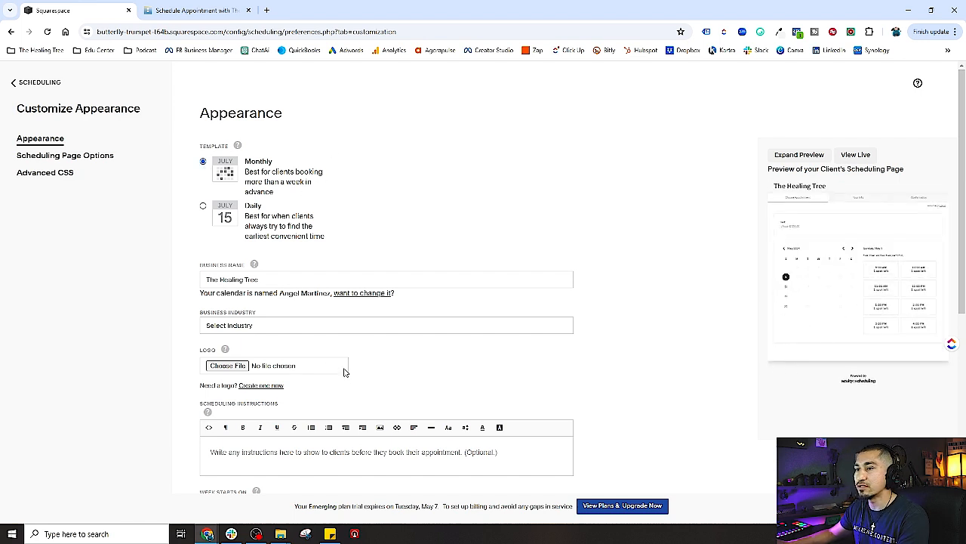
Set the Business Industry dropdown to Wellness
{"action": "left_click", "coordinate": [272, 281]}
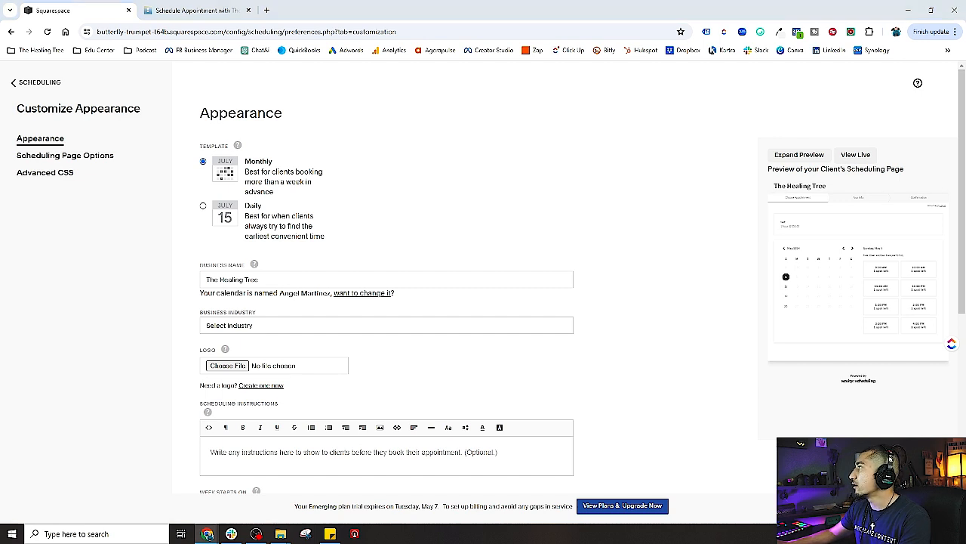
{"action": "left_click", "coordinate": [279, 324]}
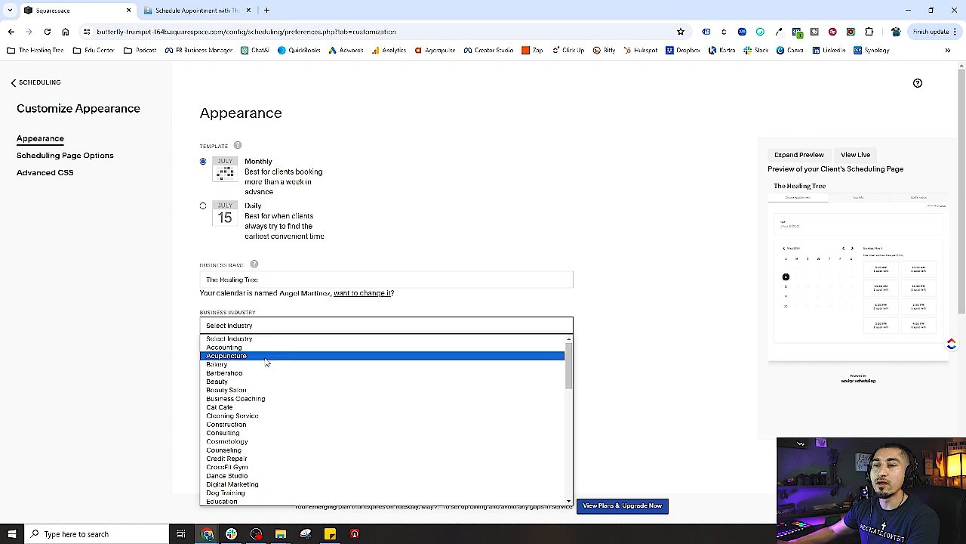
{"action": "left_click", "coordinate": [257, 279]}
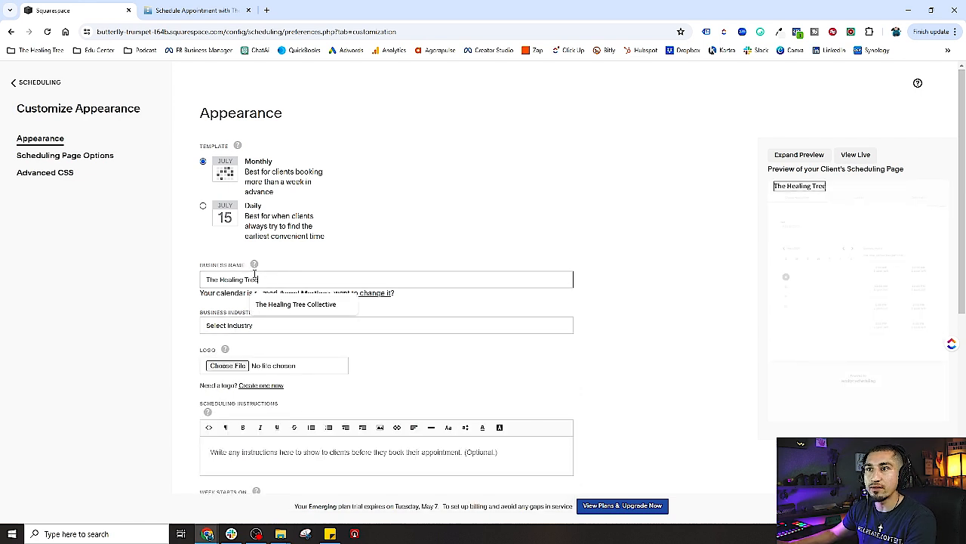
{"action": "left_click", "coordinate": [275, 326]}
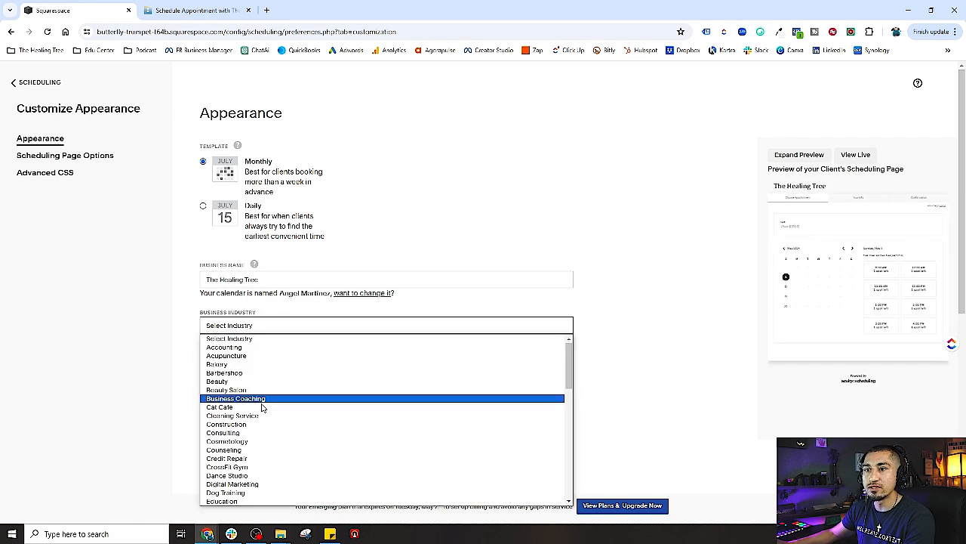
{"action": "left_click", "coordinate": [237, 325]}
{"action": "left_click", "coordinate": [237, 324]}
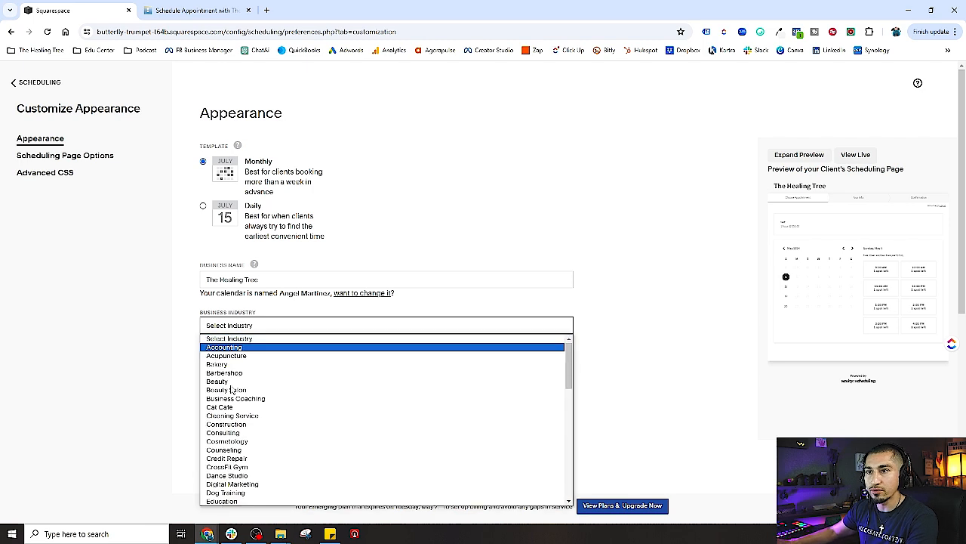
{"action": "scroll", "coordinate": [255, 427], "scroll_direction": "down", "scroll_amount": 10}
{"action": "left_click", "coordinate": [253, 492]}
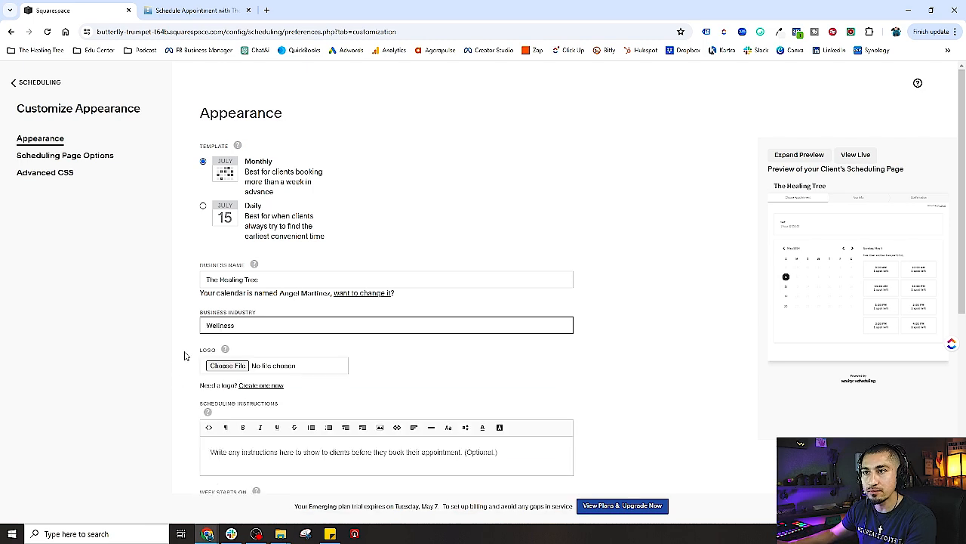
{"action": "scroll", "coordinate": [188, 325], "scroll_direction": "down", "scroll_amount": 1}
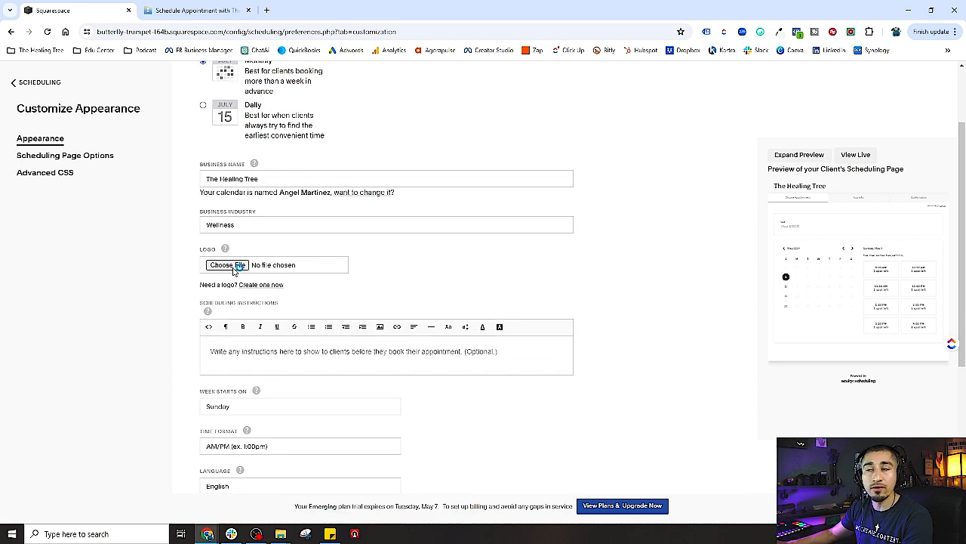
Upload Logo_Transparent.png from HEALING TREE > HEALING TREE STUDIO > DIGITAL ASSETS > LOGO as the logo
{"action": "left_click", "coordinate": [235, 266]}
{"action": "left_click", "coordinate": [55, 300]}
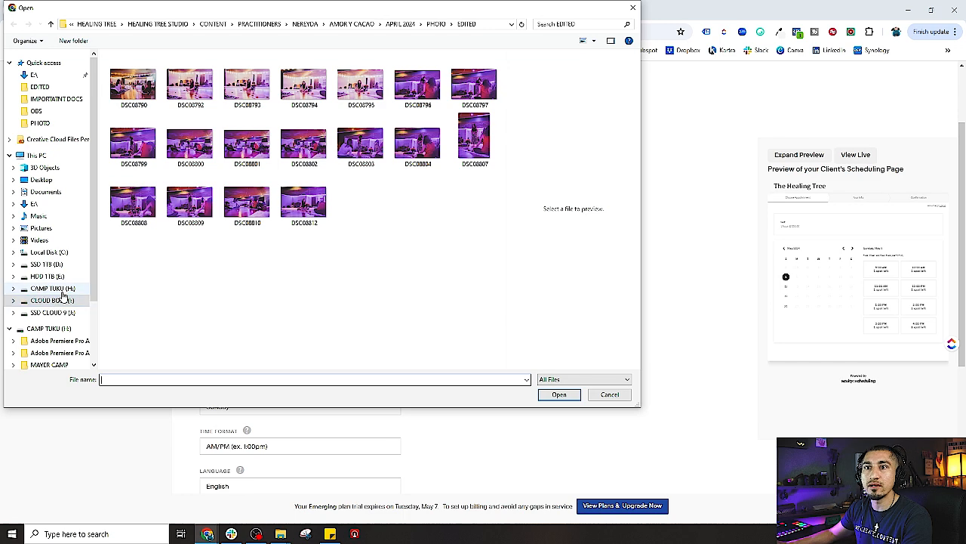
{"action": "double_click", "coordinate": [151, 92]}
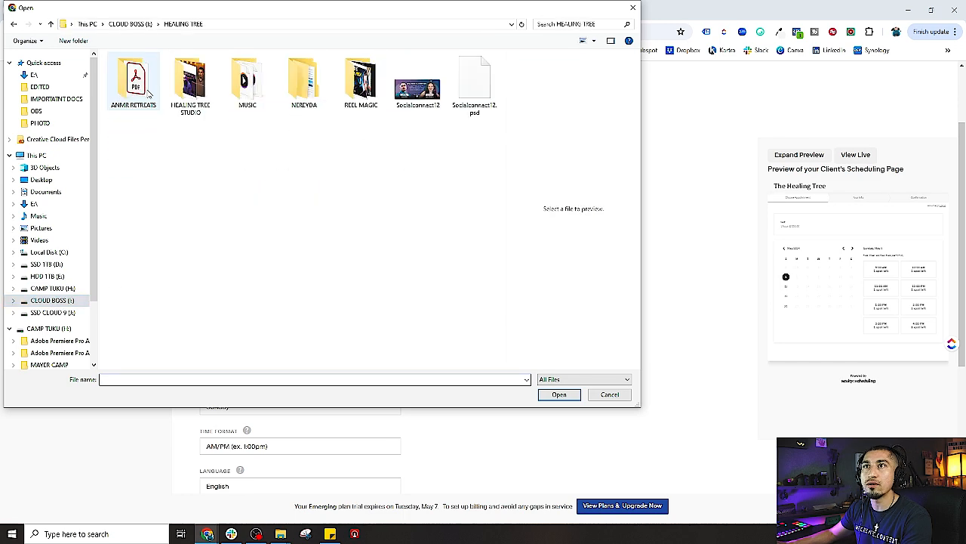
{"action": "double_click", "coordinate": [212, 89]}
{"action": "double_click", "coordinate": [248, 83]}
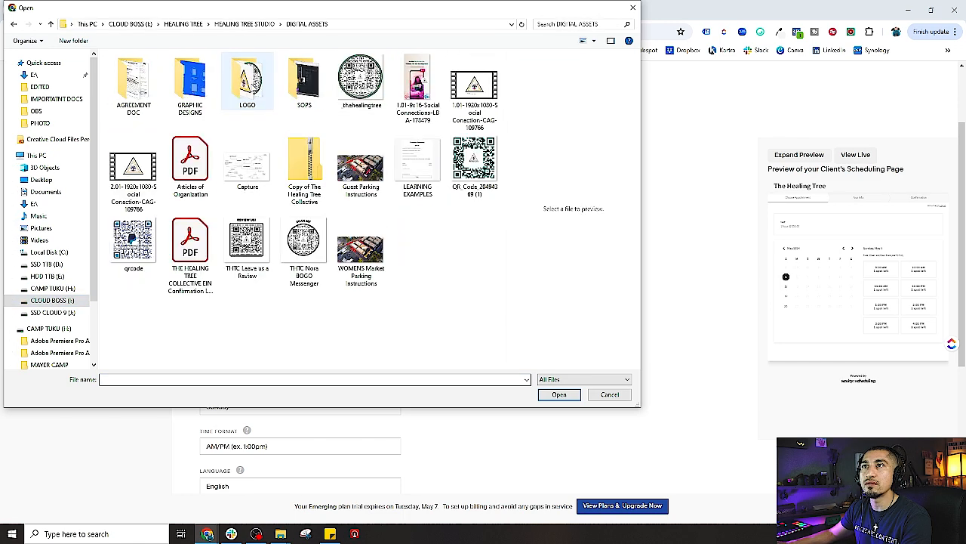
{"action": "left_click", "coordinate": [253, 87]}
{"action": "double_click", "coordinate": [247, 83]}
{"action": "double_click", "coordinate": [304, 155]}
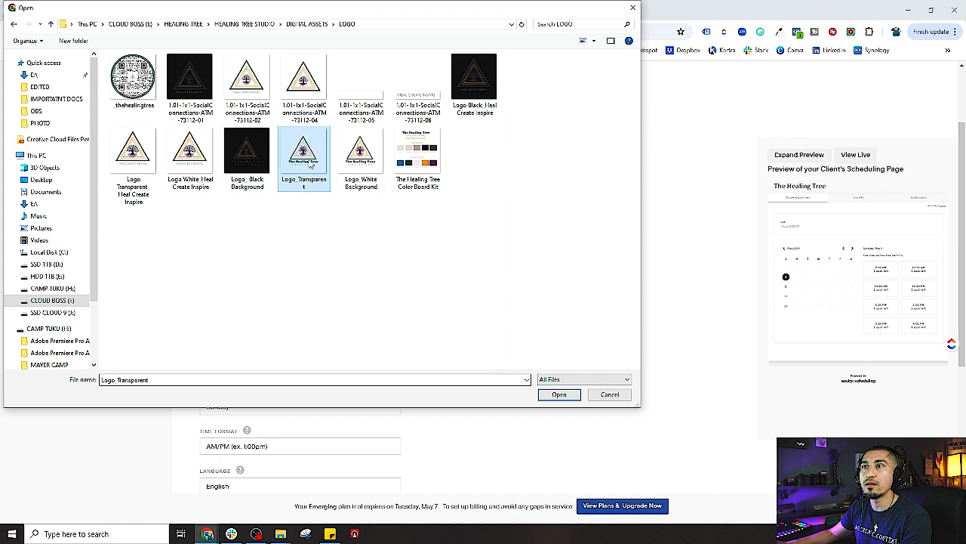
{"action": "scroll", "coordinate": [298, 317], "scroll_direction": "down", "scroll_amount": 2}
{"action": "left_click", "coordinate": [245, 255]}
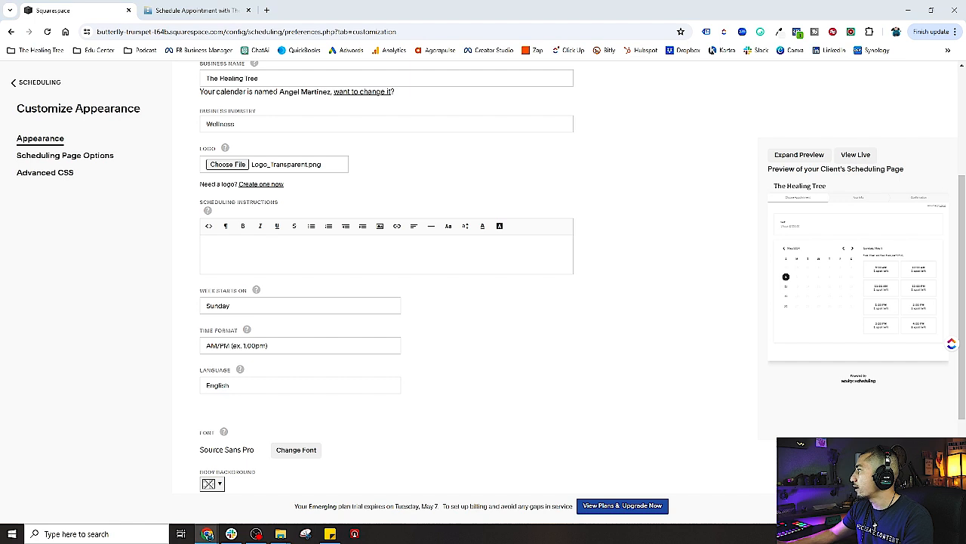
Paste instructions 'Book your class/event at The Healing Tree Collective studio' plus a timeframe prompt
{"action": "type", "text": "Book your class/event at The Healing Tree Collective studio. Please select the timeframe that you would like to reserve using the options down below!"}
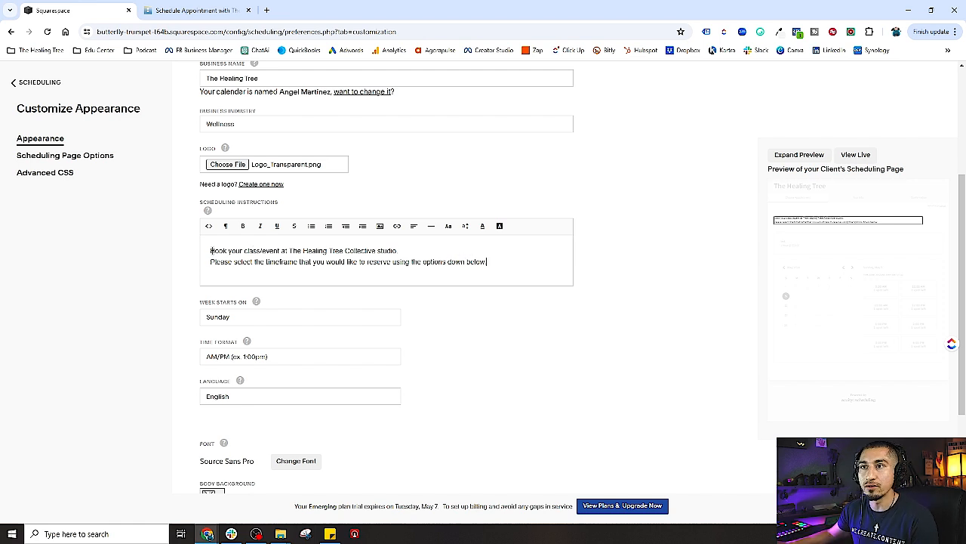
{"action": "left_click_drag", "start_coordinate": [212, 250], "coordinate": [302, 250]}
{"action": "left_click", "coordinate": [316, 250]}
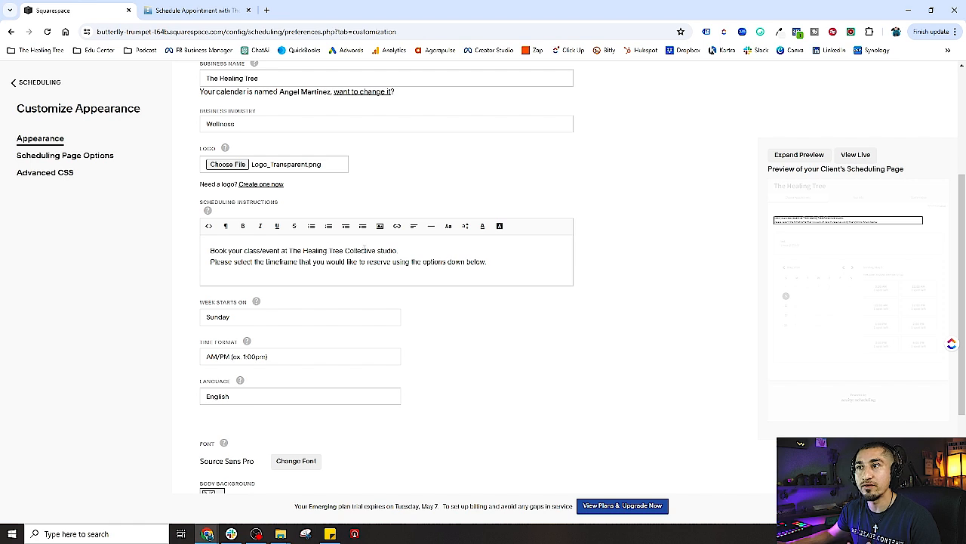
{"action": "left_click_drag", "start_coordinate": [210, 262], "coordinate": [489, 262]}
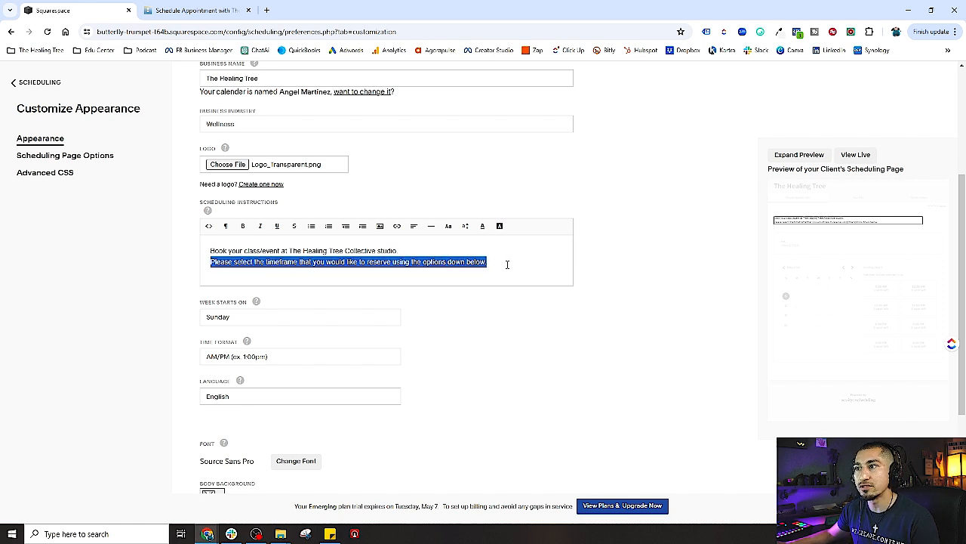
{"action": "left_click", "coordinate": [507, 264]}
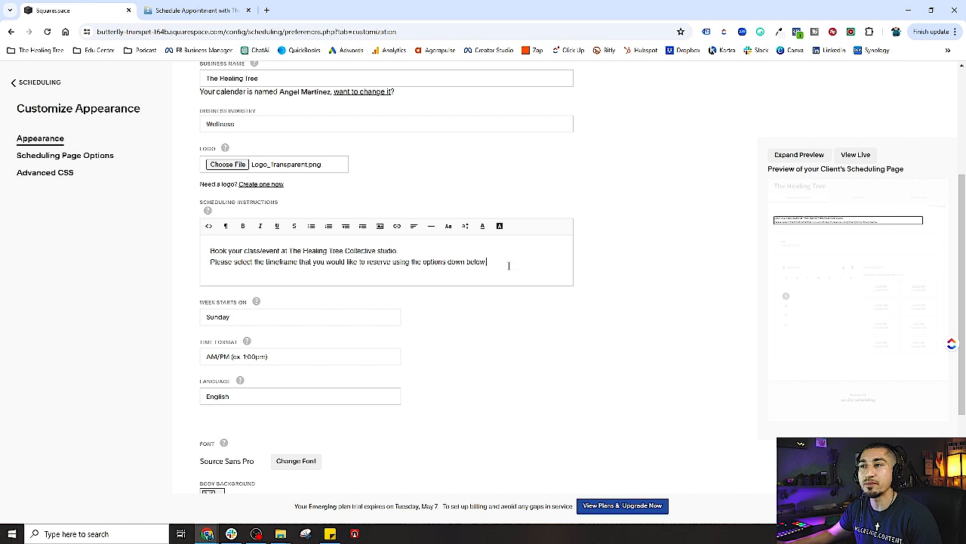
{"action": "left_click_drag", "start_coordinate": [505, 267], "coordinate": [212, 250]}
{"action": "left_click", "coordinate": [469, 261]}
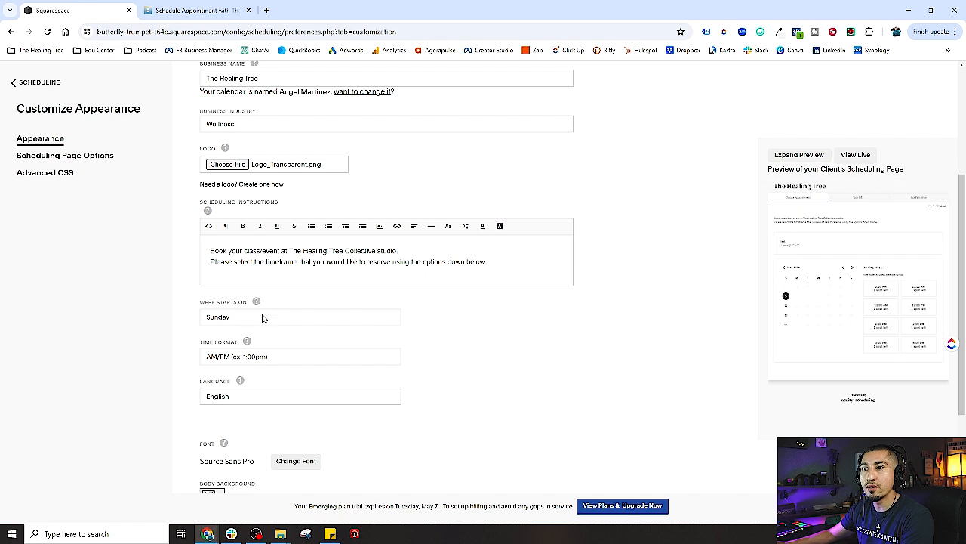
{"action": "left_click_drag", "start_coordinate": [211, 251], "coordinate": [474, 261]}
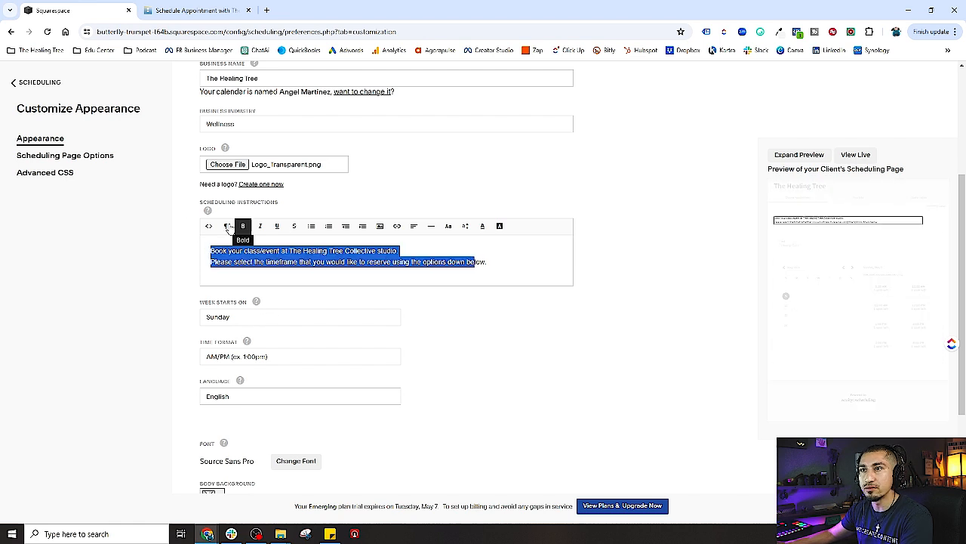
{"action": "mouse_move", "coordinate": [209, 216]}
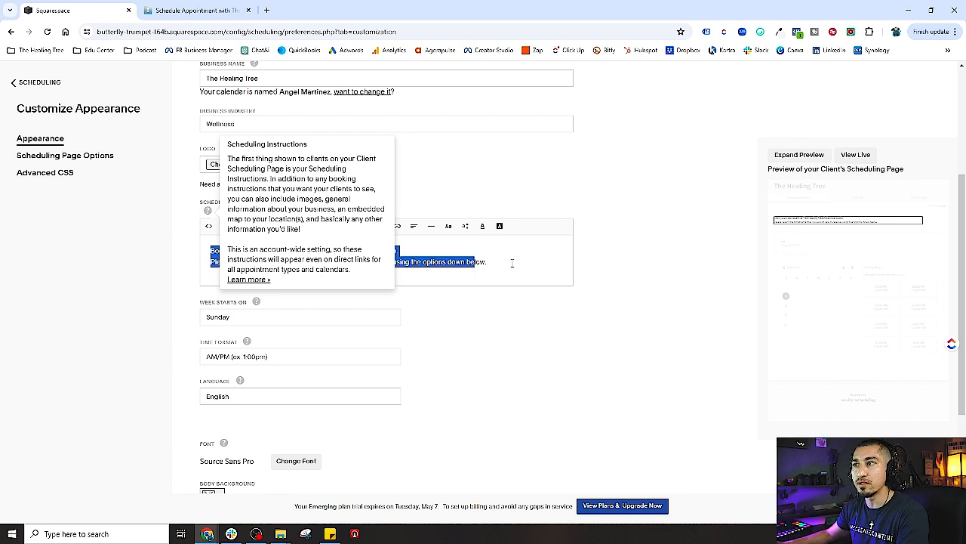
{"action": "left_click_drag", "start_coordinate": [503, 261], "coordinate": [202, 255]}
{"action": "left_click", "coordinate": [519, 324]}
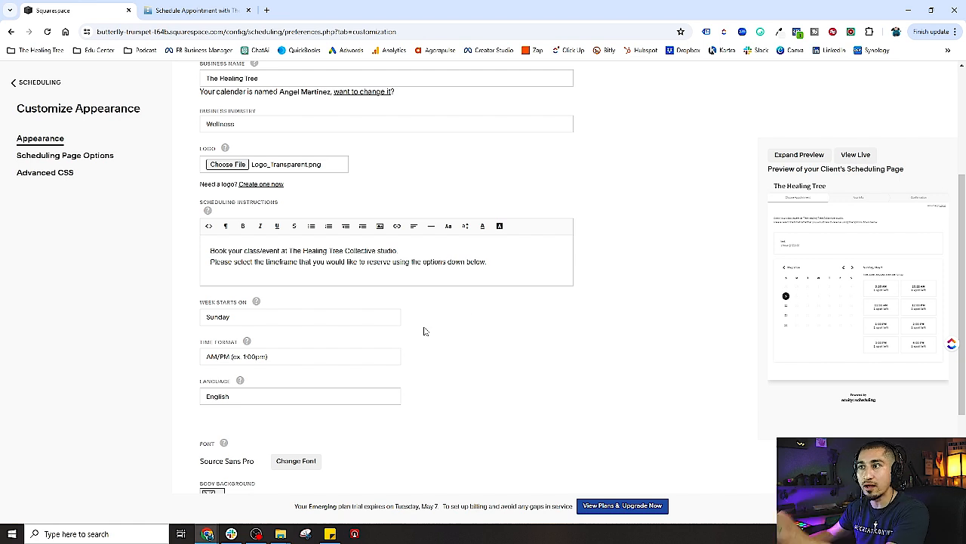
{"action": "scroll", "coordinate": [425, 331], "scroll_direction": "down", "scroll_amount": 2}
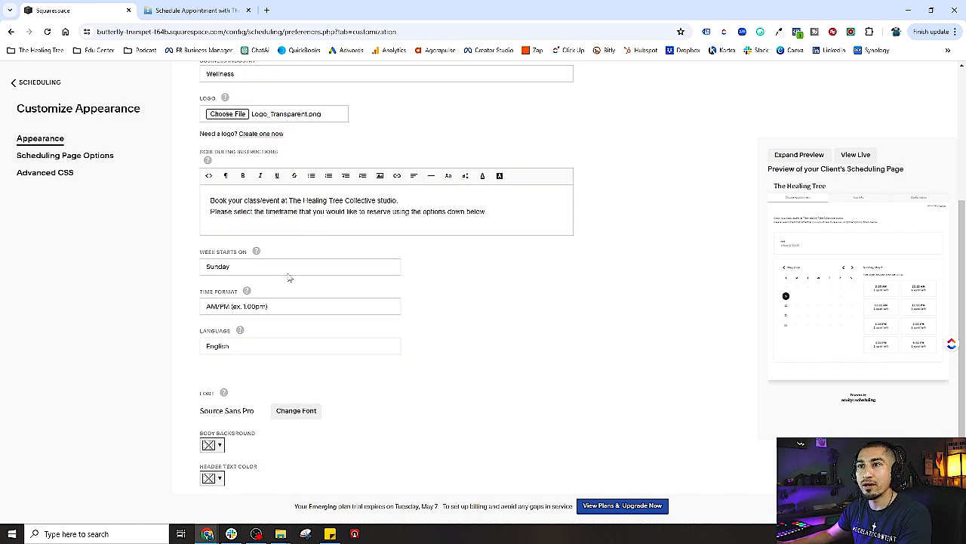
Keep Sunday as week start, AM/PM time format and English as the page language
{"action": "left_click", "coordinate": [233, 270]}
{"action": "left_click", "coordinate": [449, 310]}
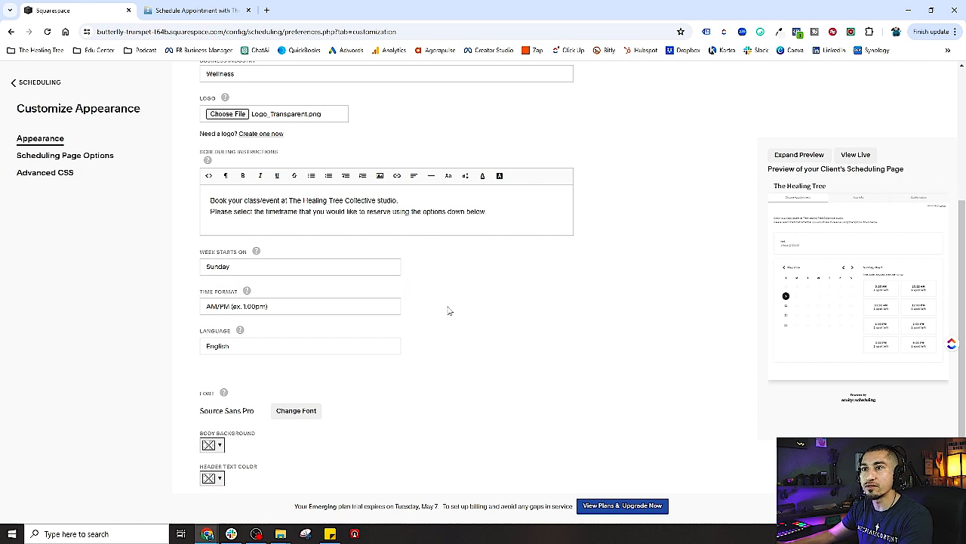
{"action": "scroll", "coordinate": [292, 265], "scroll_direction": "down", "scroll_amount": 2}
{"action": "left_click", "coordinate": [287, 256]}
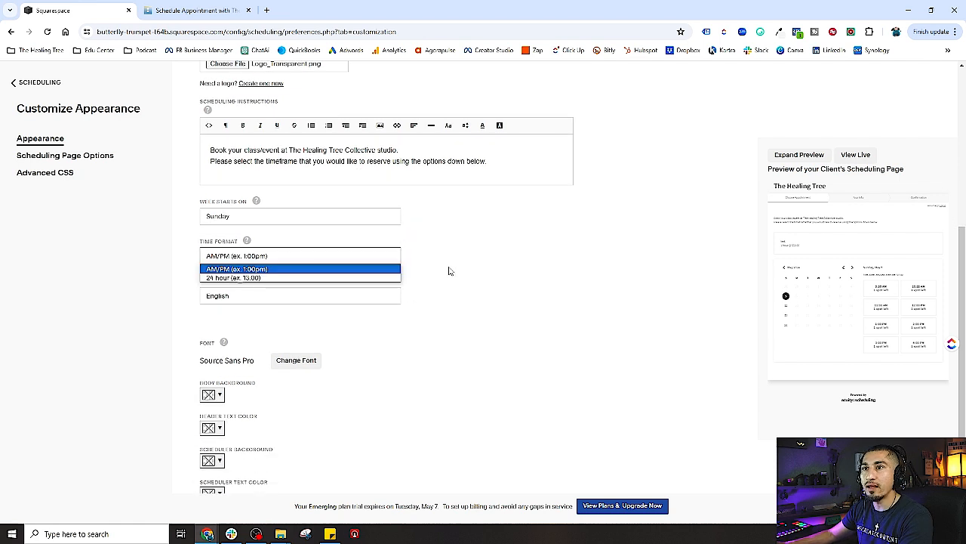
{"action": "left_click", "coordinate": [450, 270]}
{"action": "left_click", "coordinate": [303, 259]}
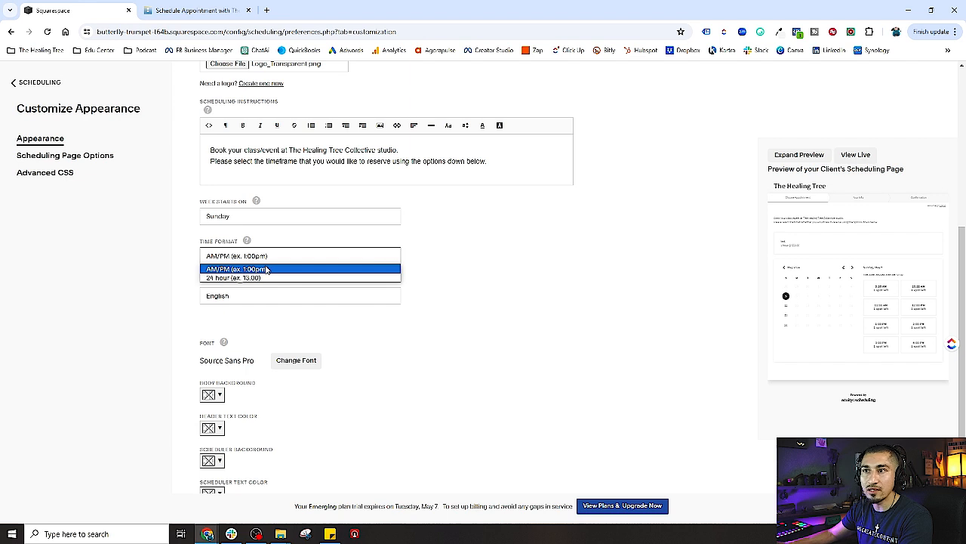
{"action": "left_click", "coordinate": [267, 270]}
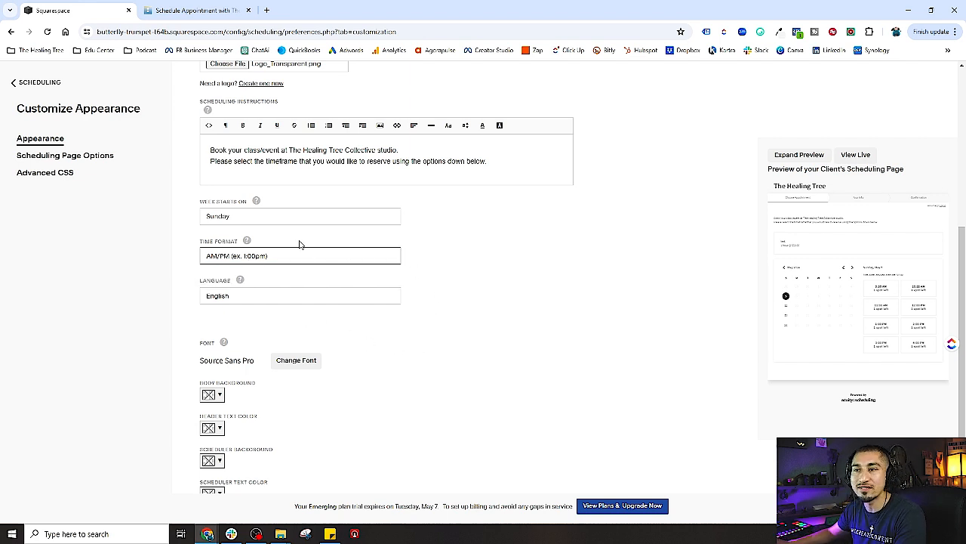
{"action": "left_click", "coordinate": [263, 299]}
{"action": "left_click", "coordinate": [227, 310]}
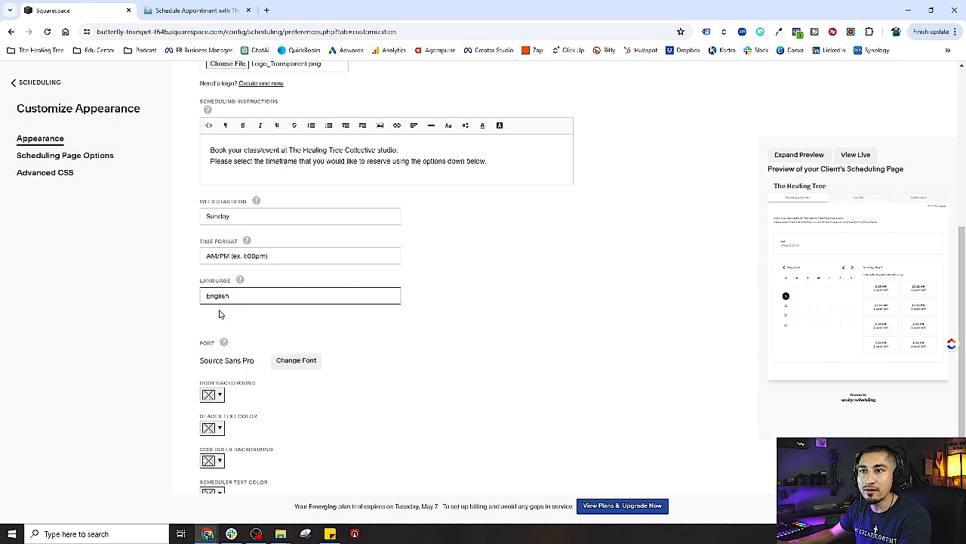
{"action": "scroll", "coordinate": [400, 309], "scroll_direction": "down", "scroll_amount": 1}
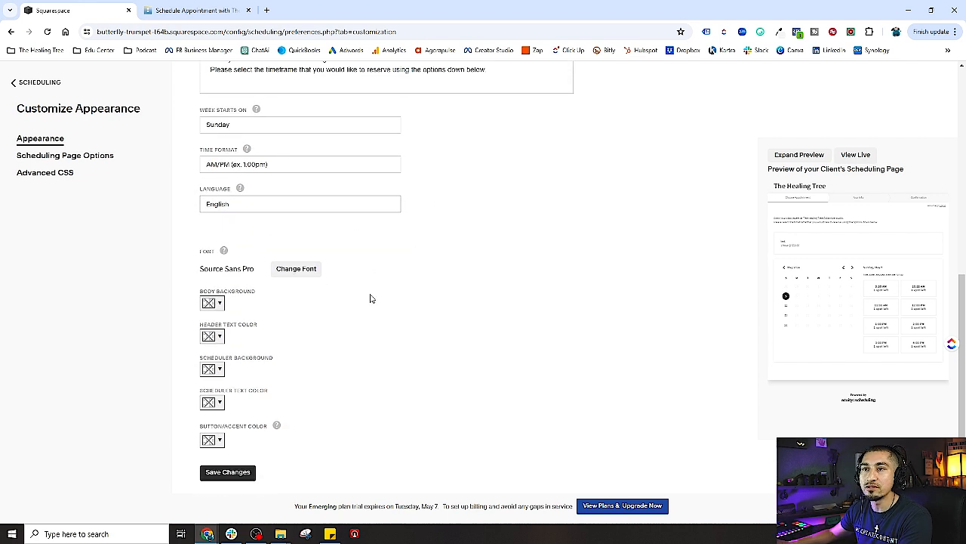
{"action": "left_click", "coordinate": [263, 208]}
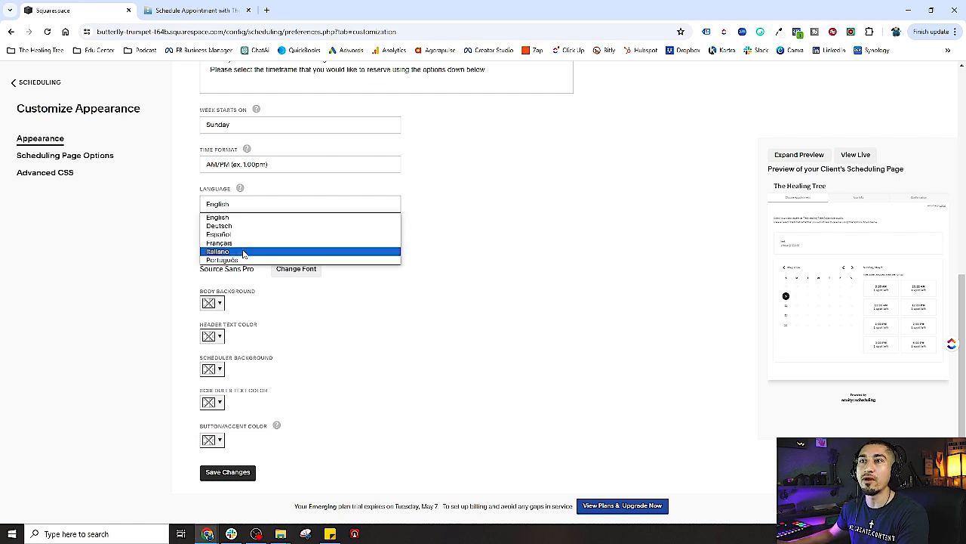
{"action": "left_click", "coordinate": [481, 206]}
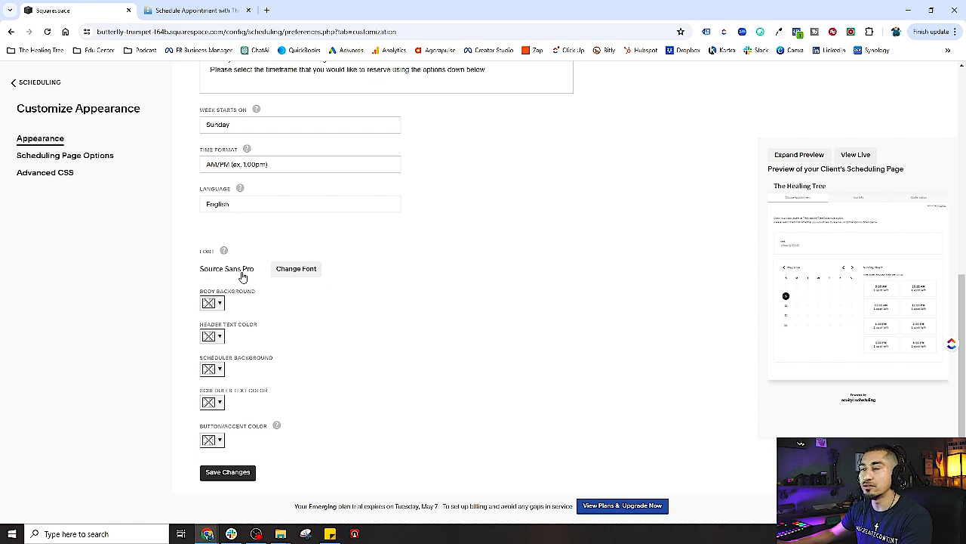
Change the client page font from Source Sans Pro to Raleway
{"action": "left_click", "coordinate": [313, 269]}
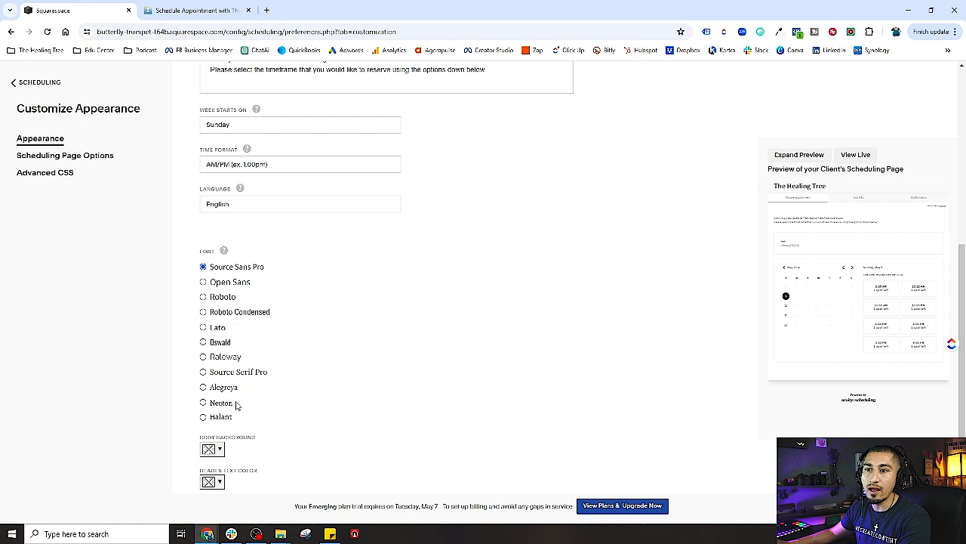
{"action": "left_click", "coordinate": [203, 357]}
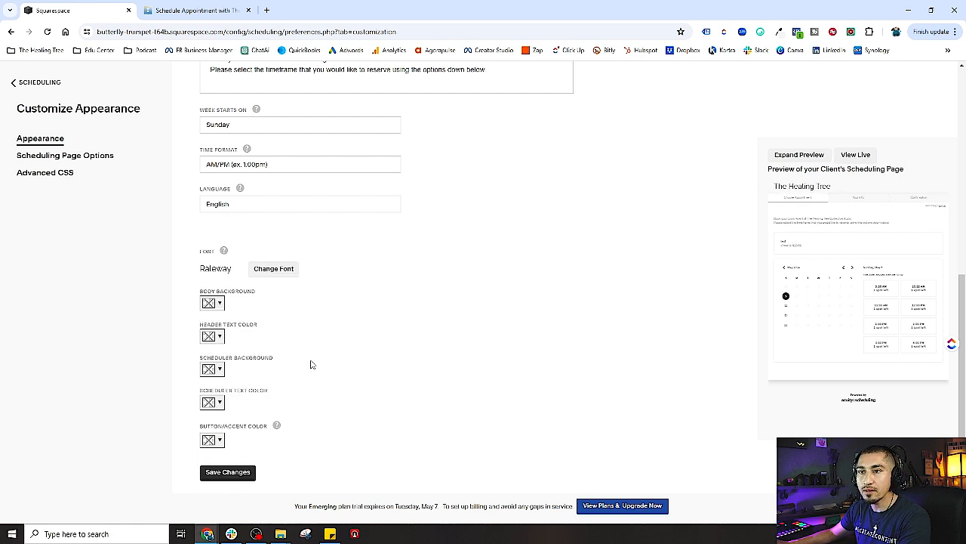
{"action": "left_click", "coordinate": [286, 273]}
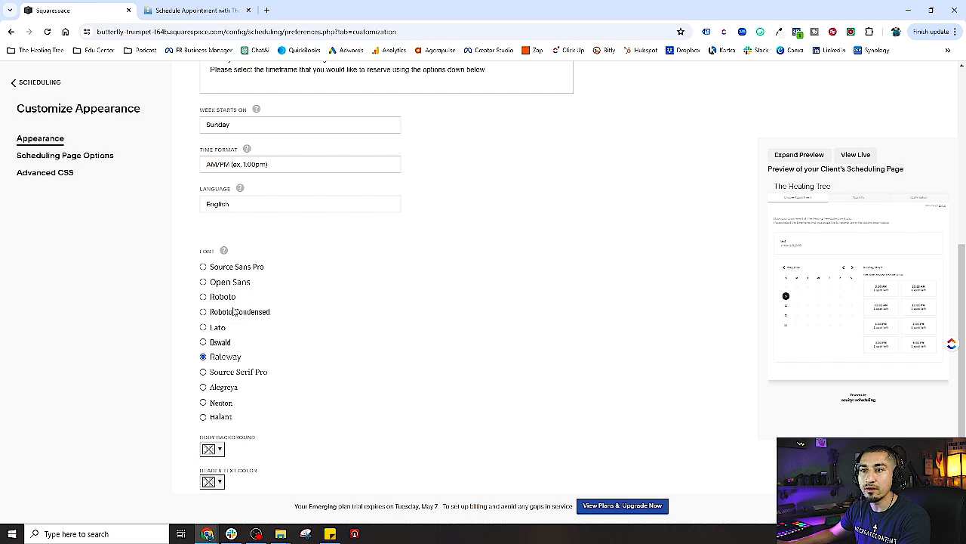
{"action": "scroll", "coordinate": [393, 388], "scroll_direction": "down", "scroll_amount": 2}
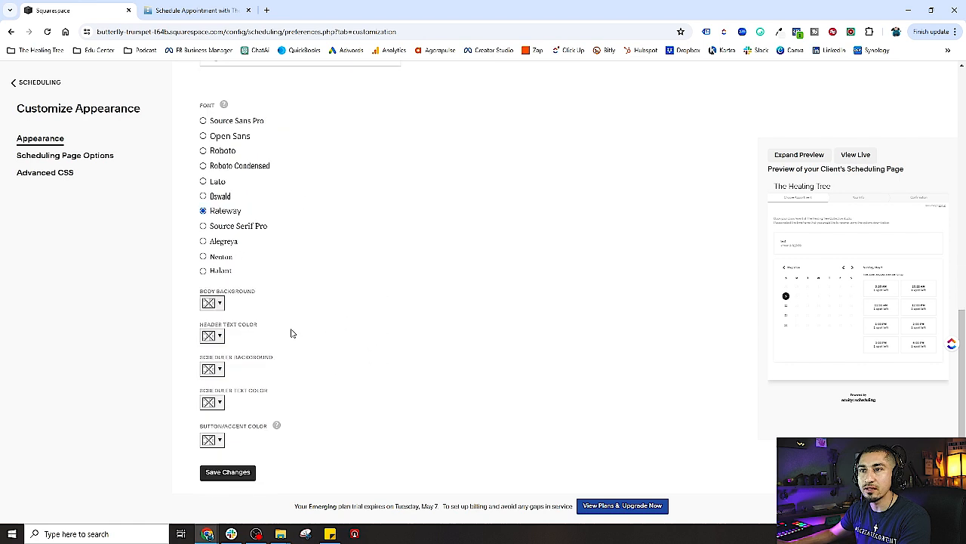
Make the header text yellow and both body and scheduler backgrounds white
{"action": "left_click", "coordinate": [210, 304]}
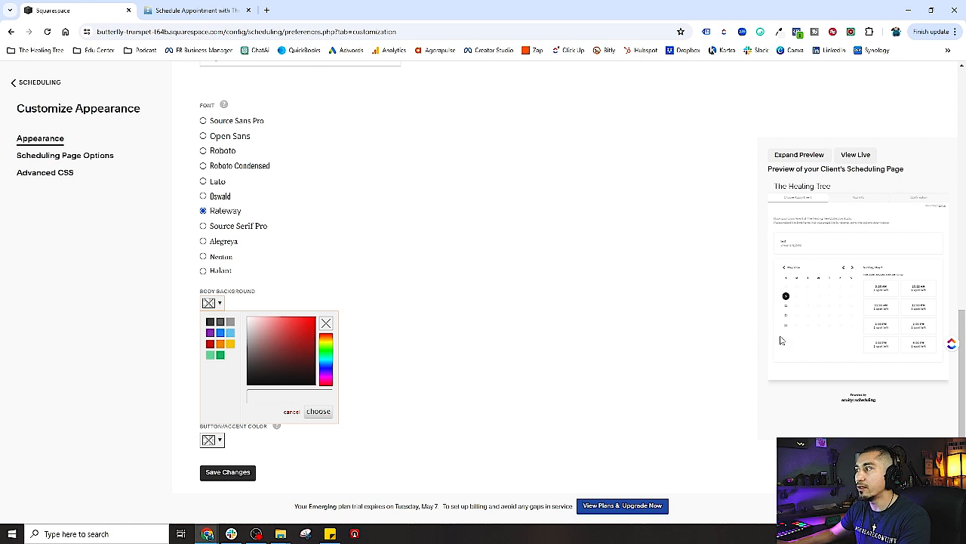
{"action": "left_click", "coordinate": [210, 322]}
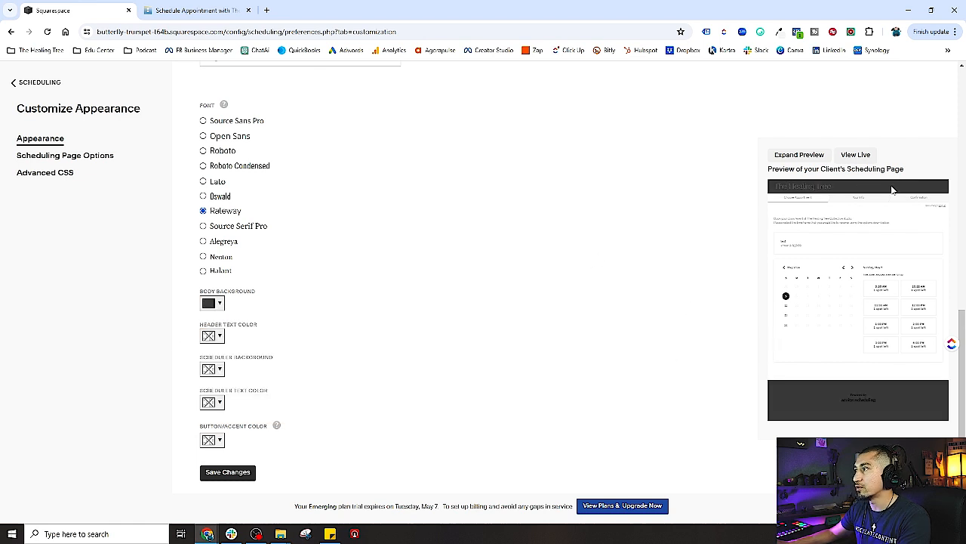
{"action": "left_click", "coordinate": [221, 303]}
{"action": "left_click_drag", "start_coordinate": [246, 370], "coordinate": [243, 381]}
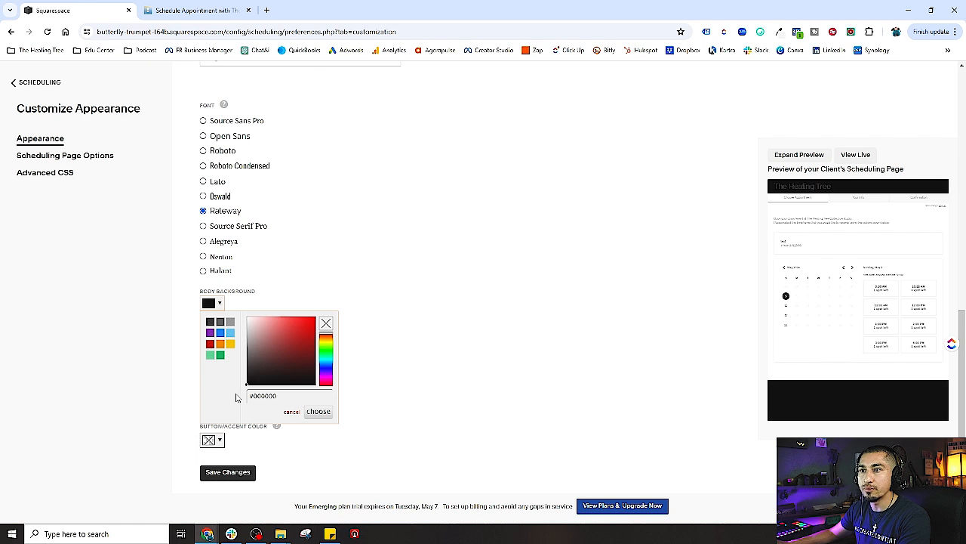
{"action": "left_click", "coordinate": [421, 347]}
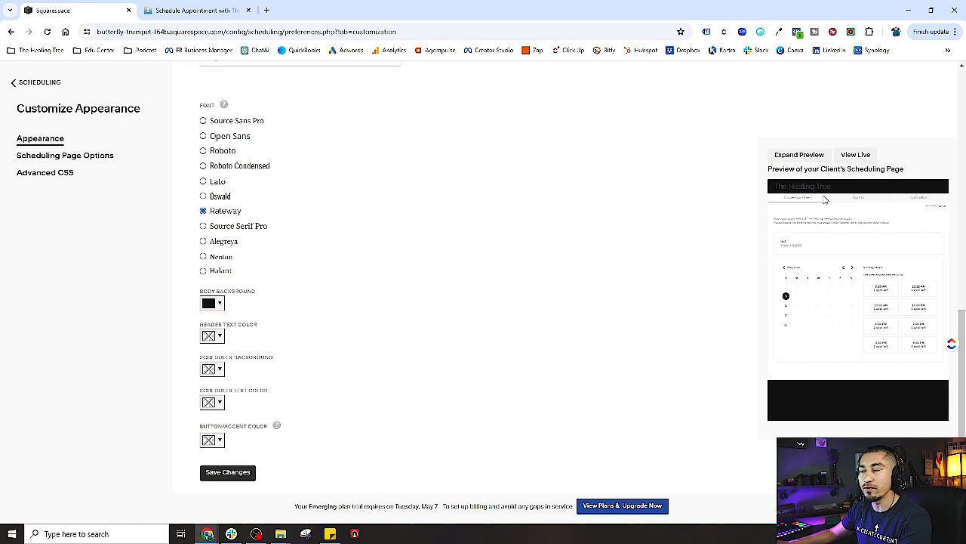
{"action": "left_click", "coordinate": [219, 337]}
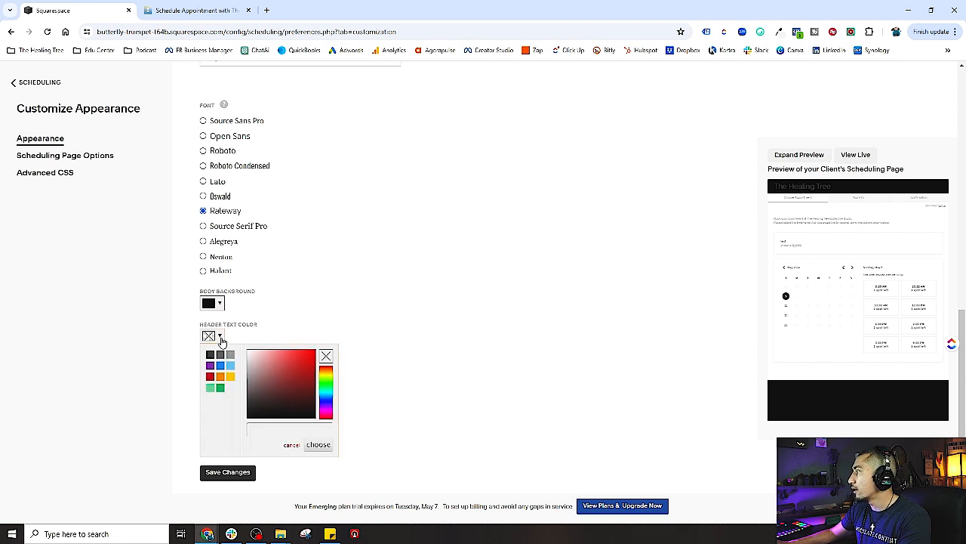
{"action": "left_click", "coordinate": [230, 378]}
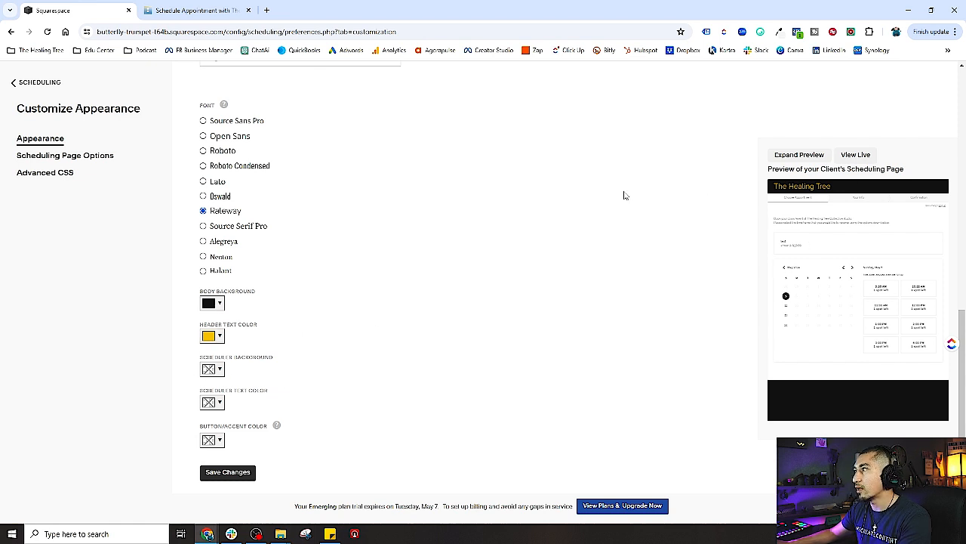
{"action": "left_click", "coordinate": [220, 370]}
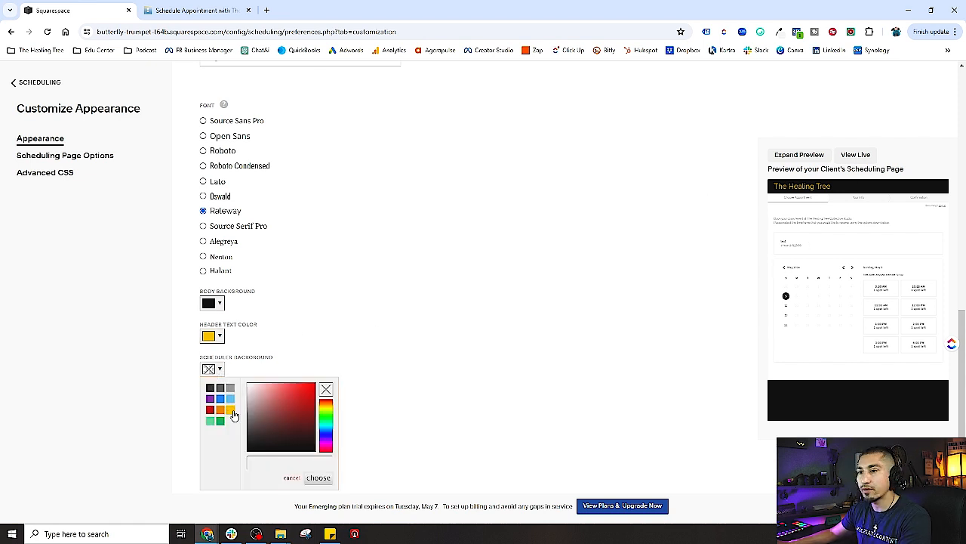
{"action": "left_click_drag", "start_coordinate": [252, 448], "coordinate": [203, 369]}
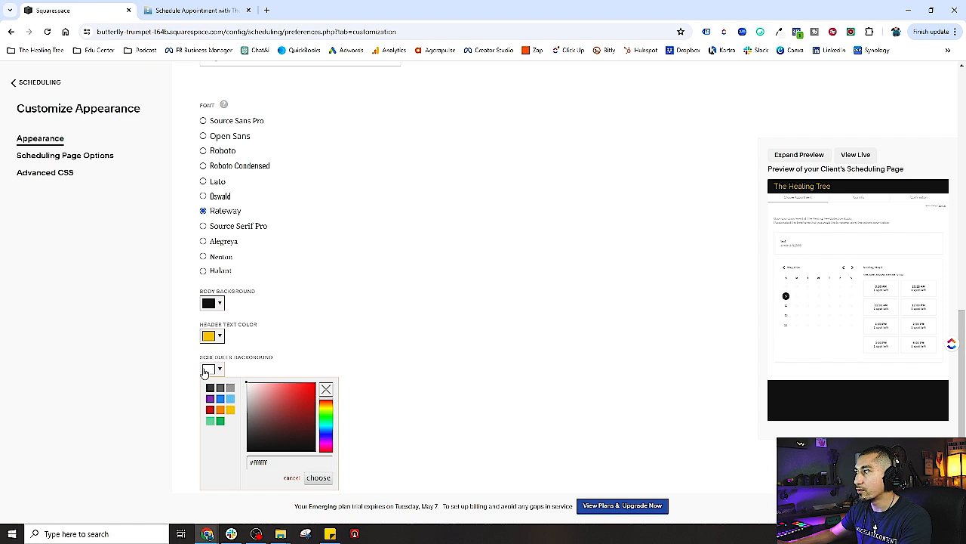
{"action": "left_click", "coordinate": [312, 338]}
{"action": "left_click", "coordinate": [217, 370]}
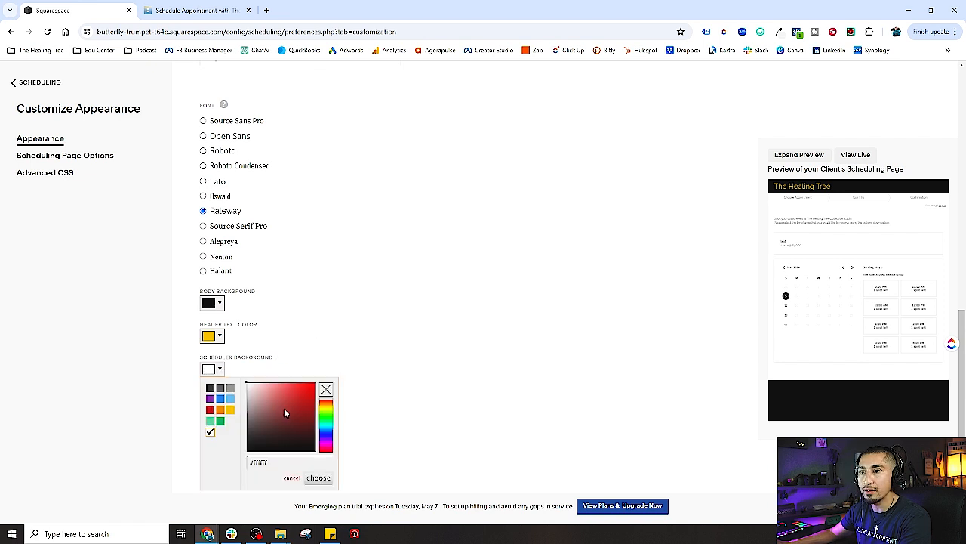
{"action": "left_click", "coordinate": [246, 451]}
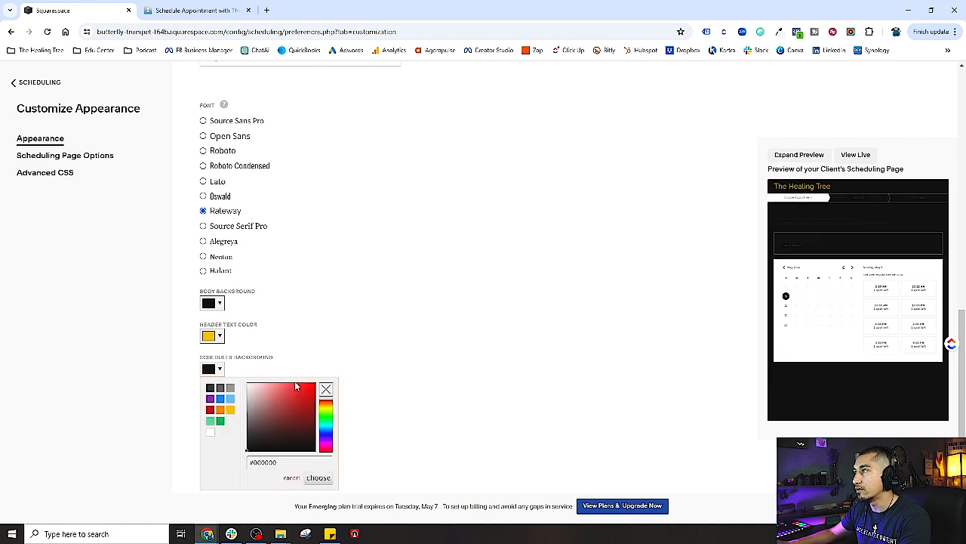
{"action": "left_click", "coordinate": [210, 431]}
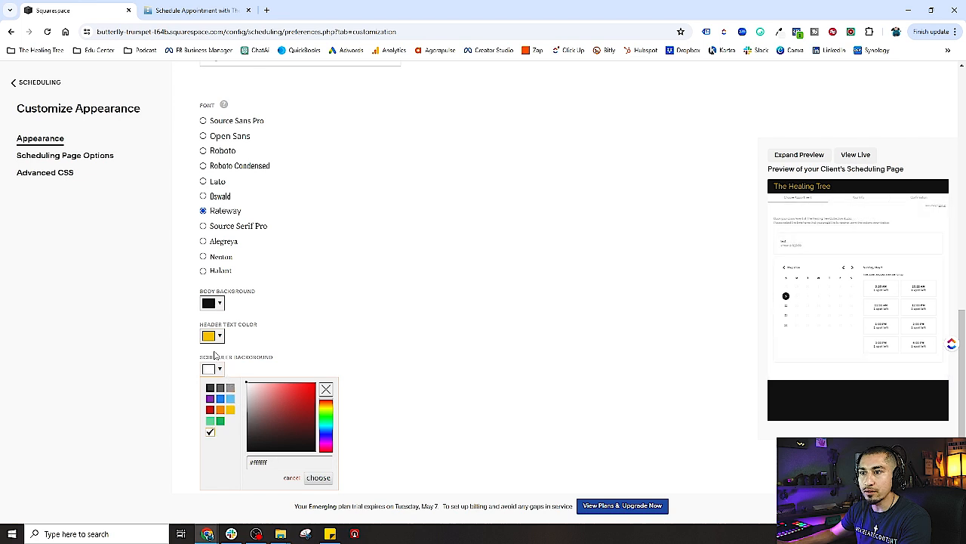
{"action": "left_click", "coordinate": [333, 323]}
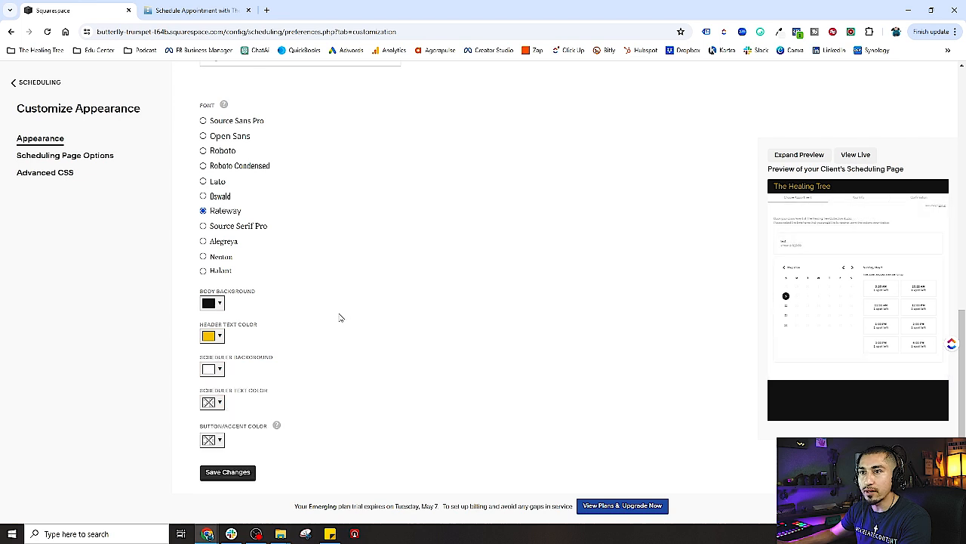
{"action": "left_click", "coordinate": [213, 303]}
{"action": "left_click", "coordinate": [247, 317]}
{"action": "left_click", "coordinate": [388, 263]}
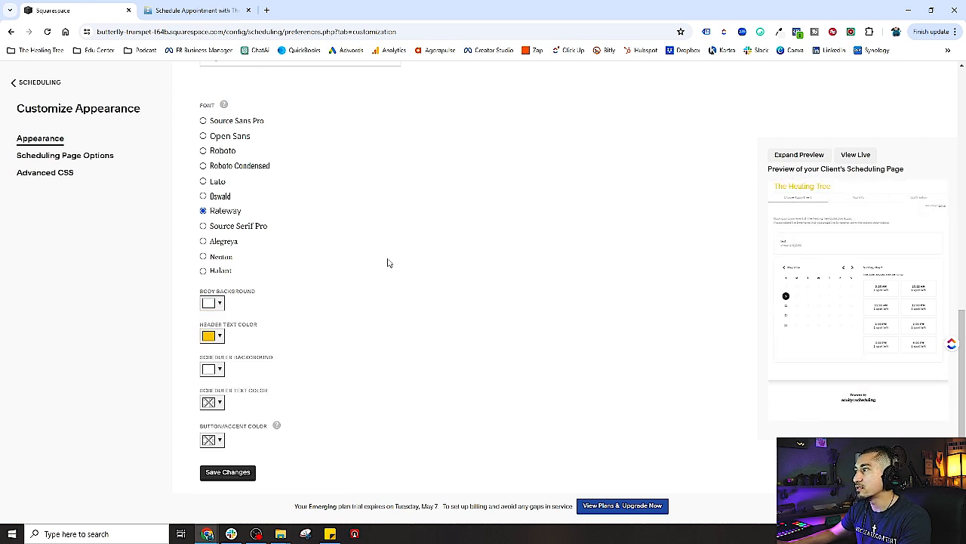
Set the scheduler text to black and the button/accent colour to orange
{"action": "left_click", "coordinate": [218, 404]}
{"action": "left_click", "coordinate": [222, 327]}
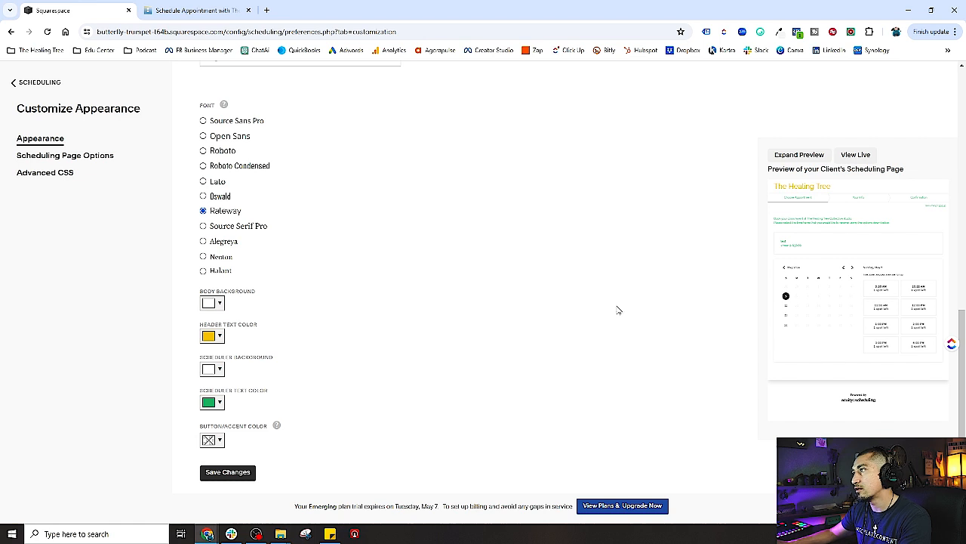
{"action": "left_click", "coordinate": [219, 406]}
{"action": "left_click_drag", "start_coordinate": [254, 349], "coordinate": [219, 385]}
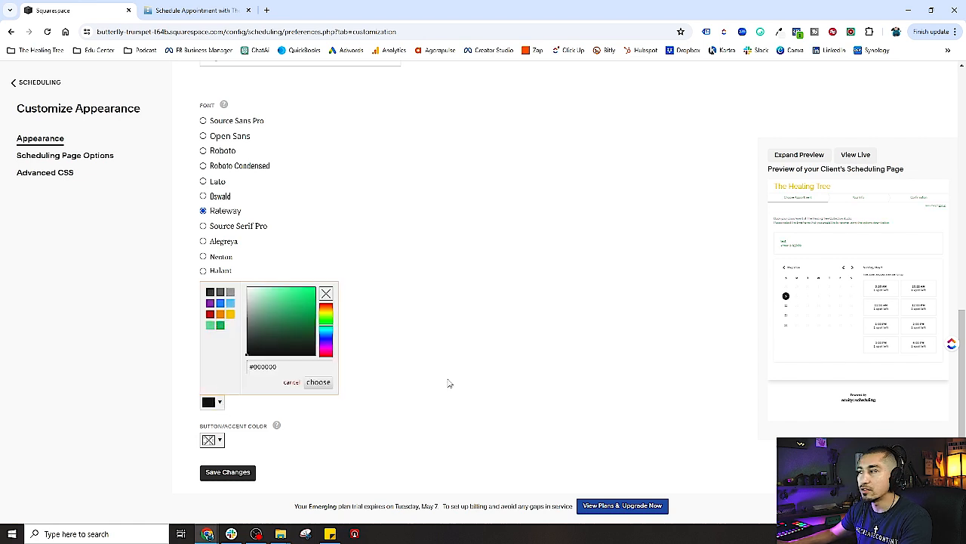
{"action": "left_click", "coordinate": [451, 384]}
{"action": "left_click", "coordinate": [219, 441]}
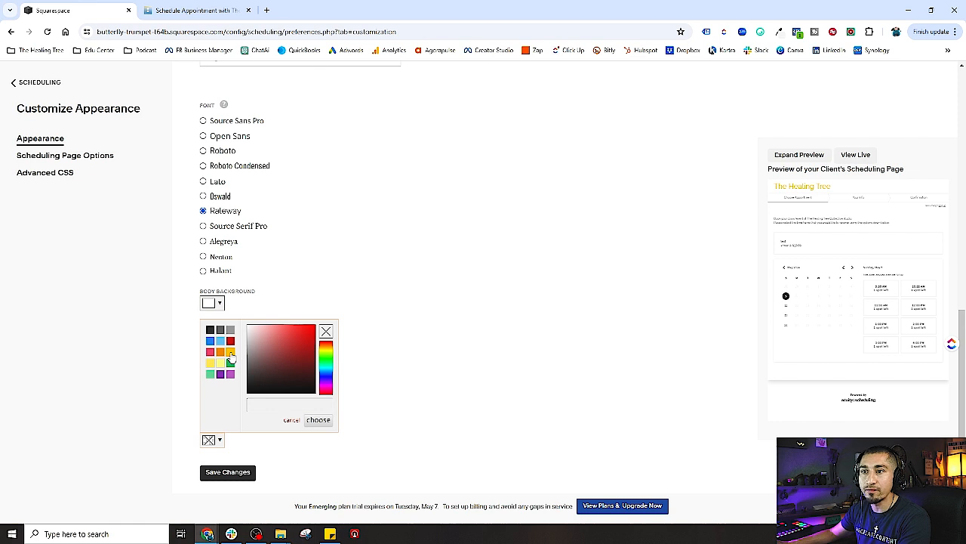
{"action": "left_click", "coordinate": [221, 352]}
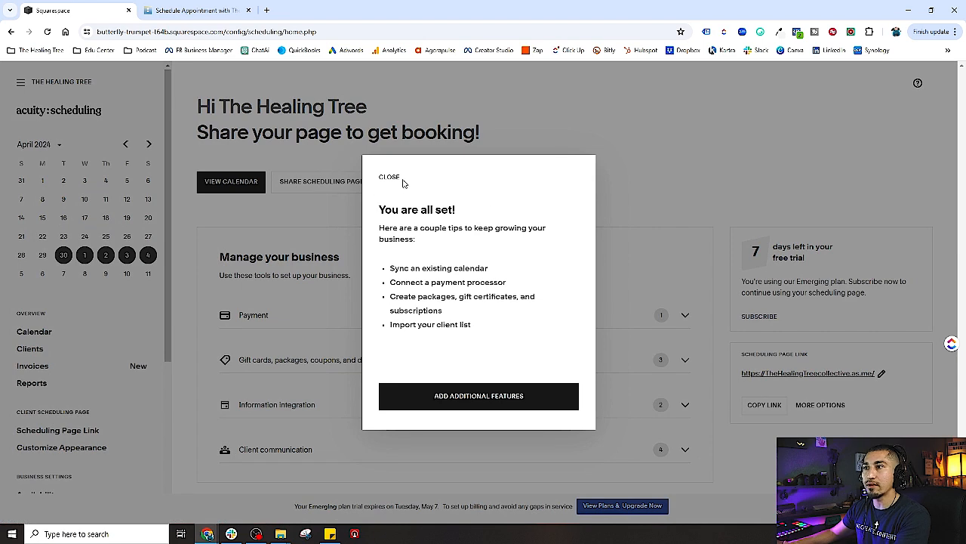
Close the 'You are all set!' notice and scroll the sidebar down to Business Settings
{"action": "left_click", "coordinate": [391, 184]}
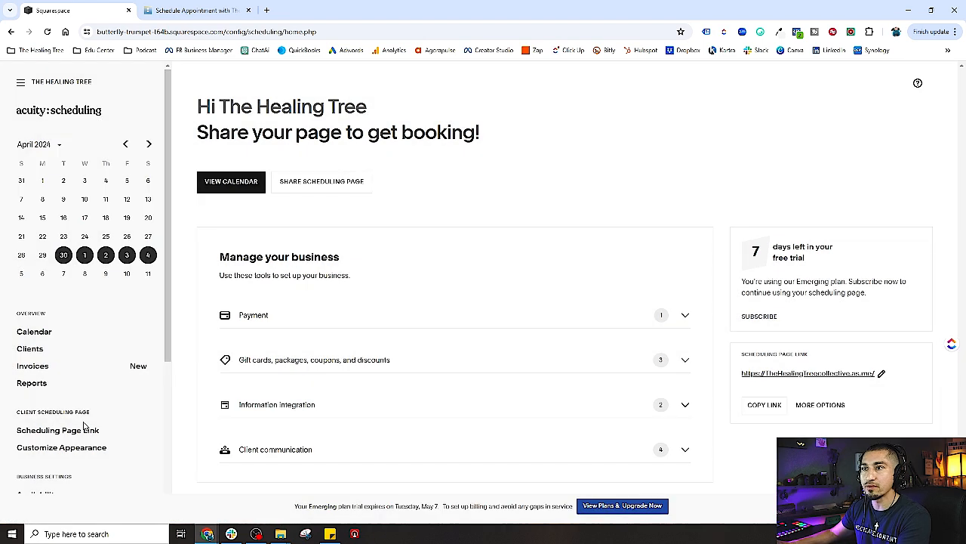
{"action": "scroll", "coordinate": [111, 417], "scroll_direction": "down", "scroll_amount": 3}
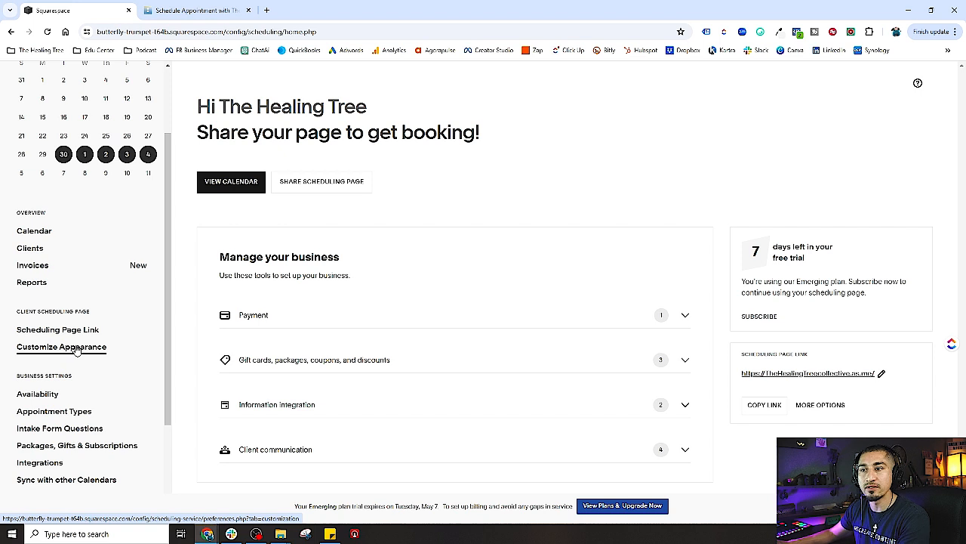
{"action": "scroll", "coordinate": [76, 352], "scroll_direction": "down", "scroll_amount": 1}
{"action": "scroll", "coordinate": [53, 332], "scroll_direction": "down", "scroll_amount": 1}
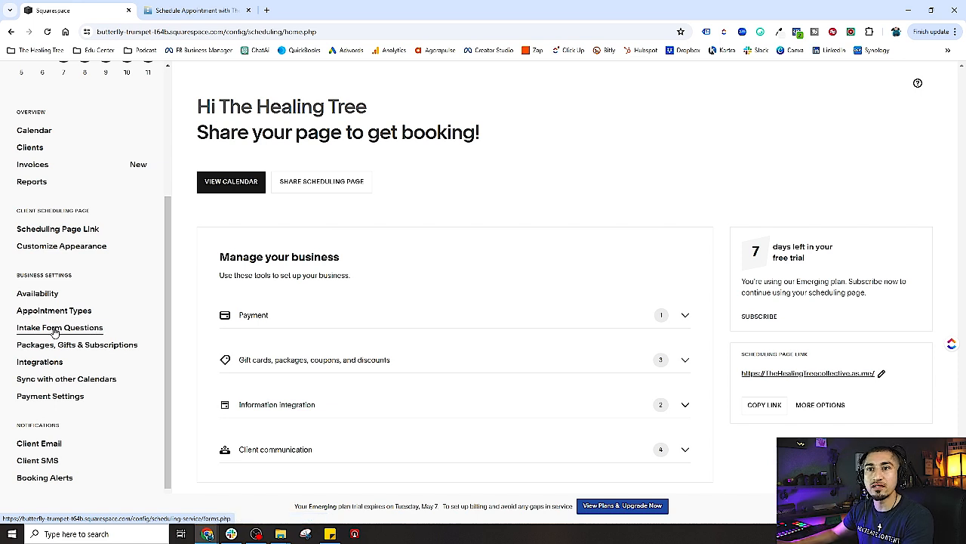
Go to Intake Form Questions under Business Settings
{"action": "left_click", "coordinate": [56, 330]}
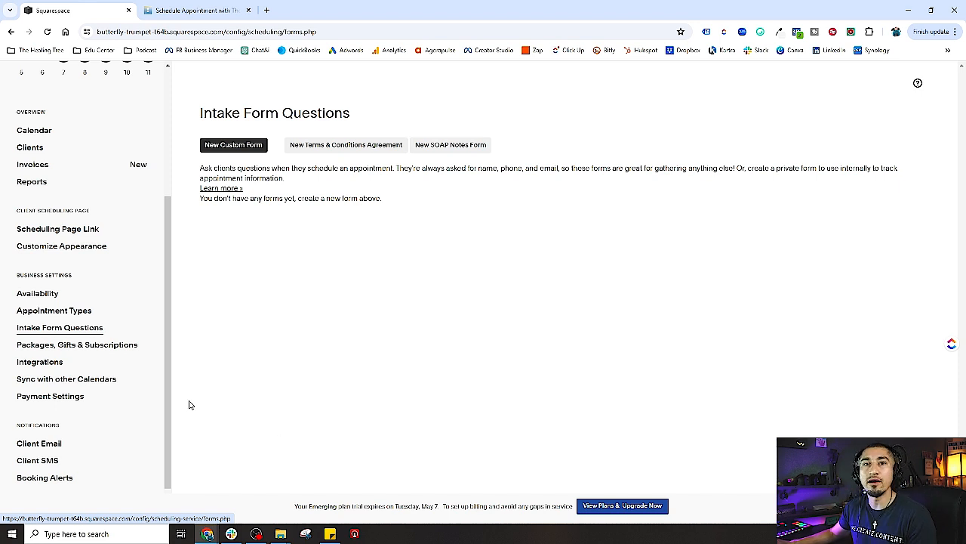
Open Packages, Gifts & Subscriptions from the Business Settings sidebar
{"action": "left_click_drag", "start_coordinate": [166, 338], "coordinate": [164, 374]}
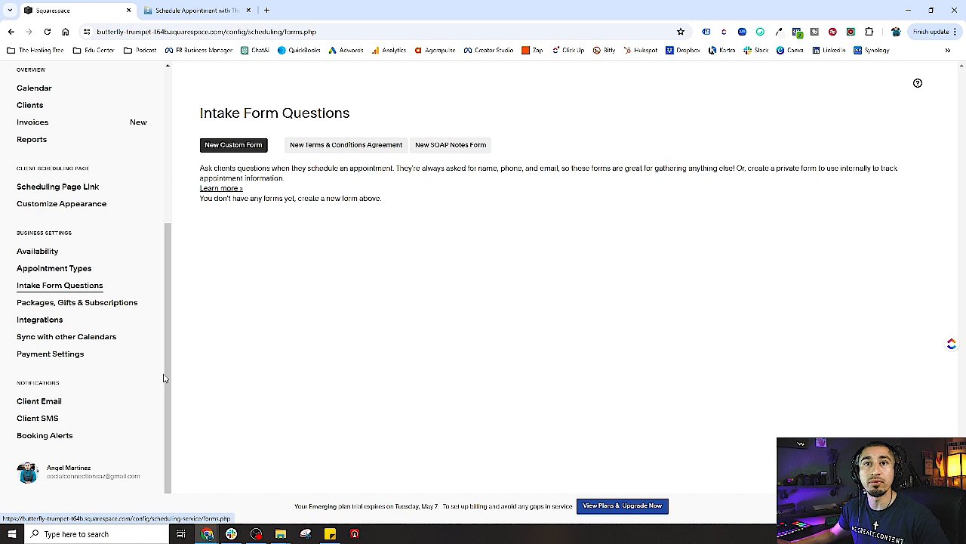
{"action": "left_click", "coordinate": [85, 305]}
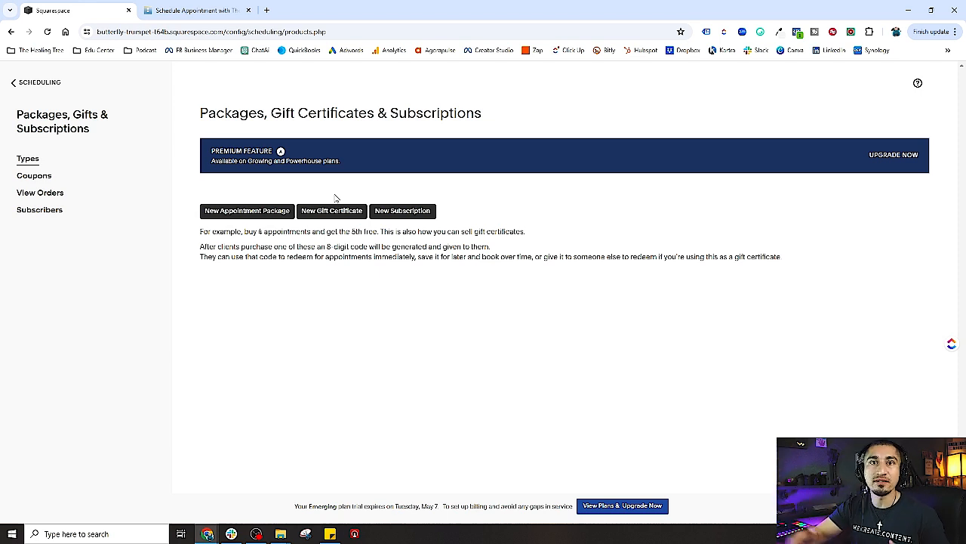
Review the package Coupons, Orders and Subscribers pages, then go back to package Types
{"action": "left_click", "coordinate": [33, 176]}
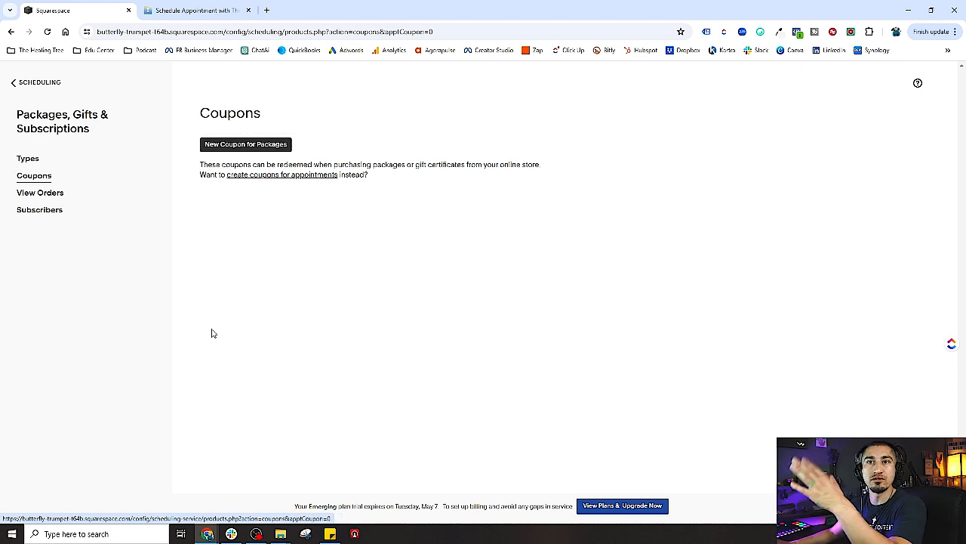
{"action": "left_click", "coordinate": [54, 198]}
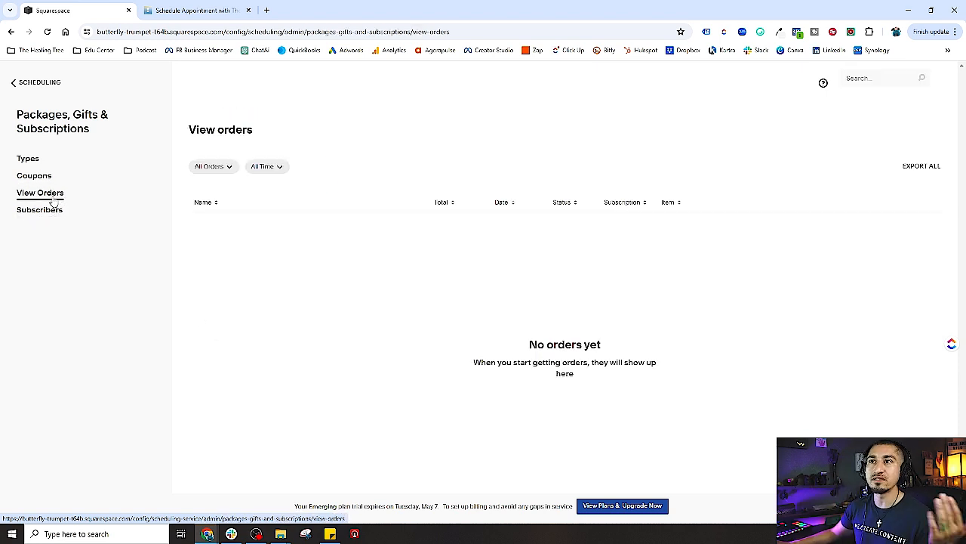
{"action": "left_click", "coordinate": [46, 219]}
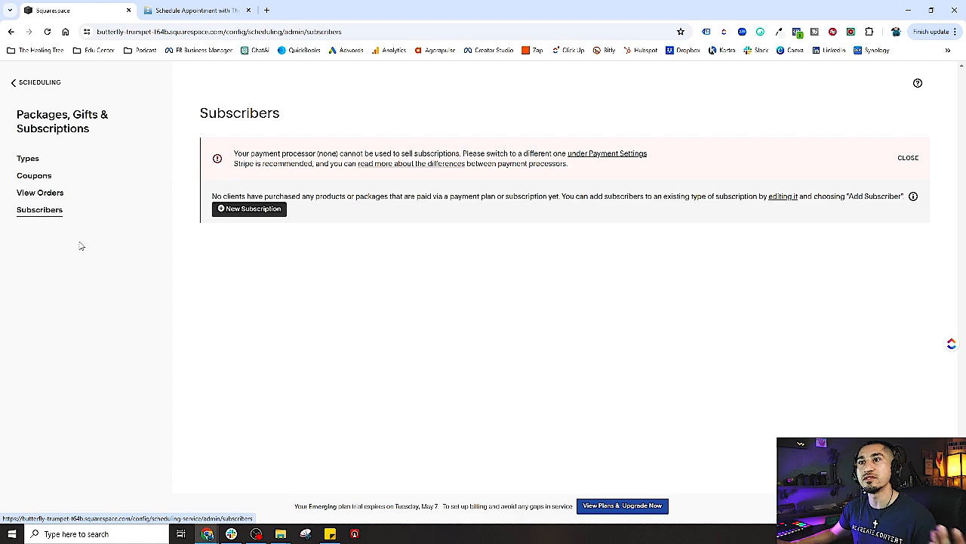
{"action": "left_click", "coordinate": [28, 159]}
Go back to the Scheduling home page and open Integrations
{"action": "left_click", "coordinate": [21, 84]}
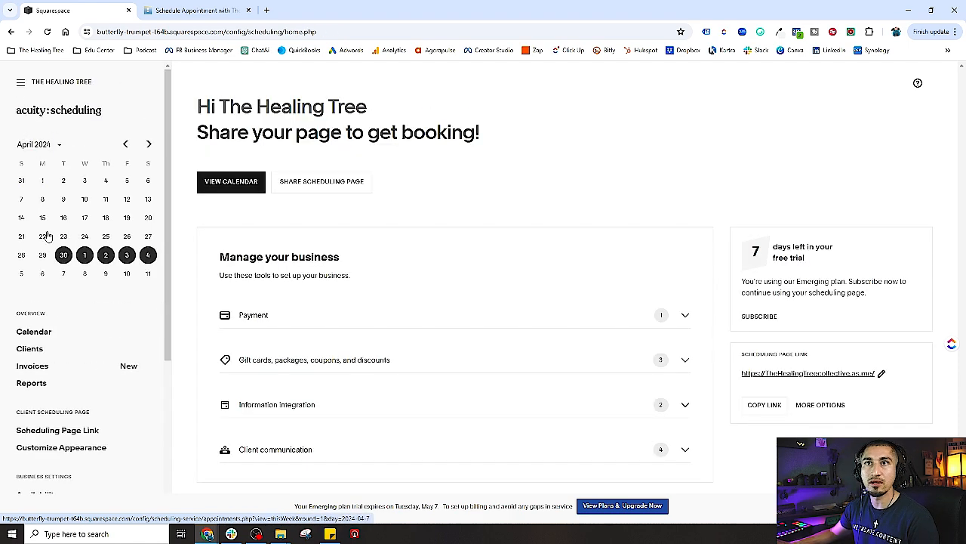
{"action": "scroll", "coordinate": [83, 332], "scroll_direction": "down", "scroll_amount": 5}
{"action": "left_click", "coordinate": [42, 321]}
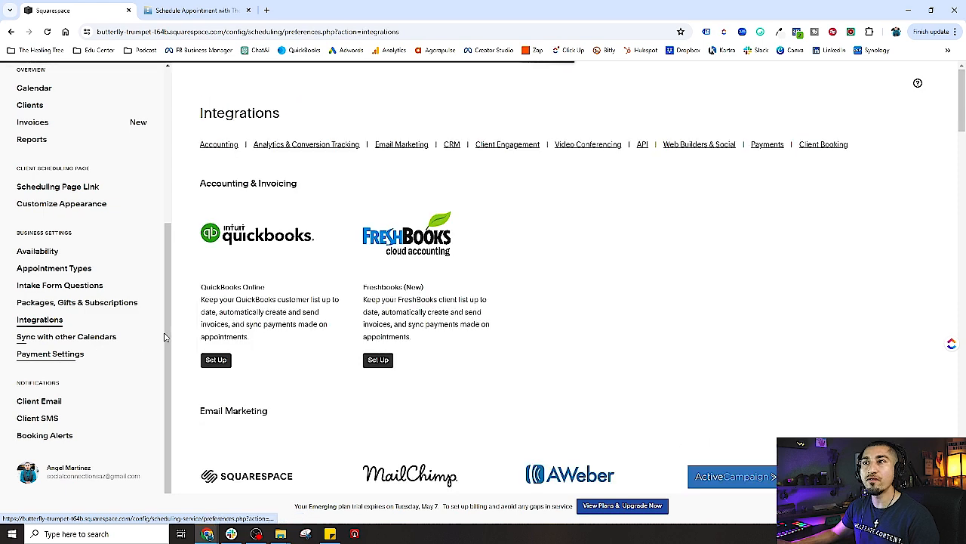
Scroll through the integration categories down to API, Zapier, Zoho Flow and Webhooks
{"action": "scroll", "coordinate": [345, 328], "scroll_direction": "down", "scroll_amount": 2}
{"action": "scroll", "coordinate": [345, 328], "scroll_direction": "down", "scroll_amount": 1}
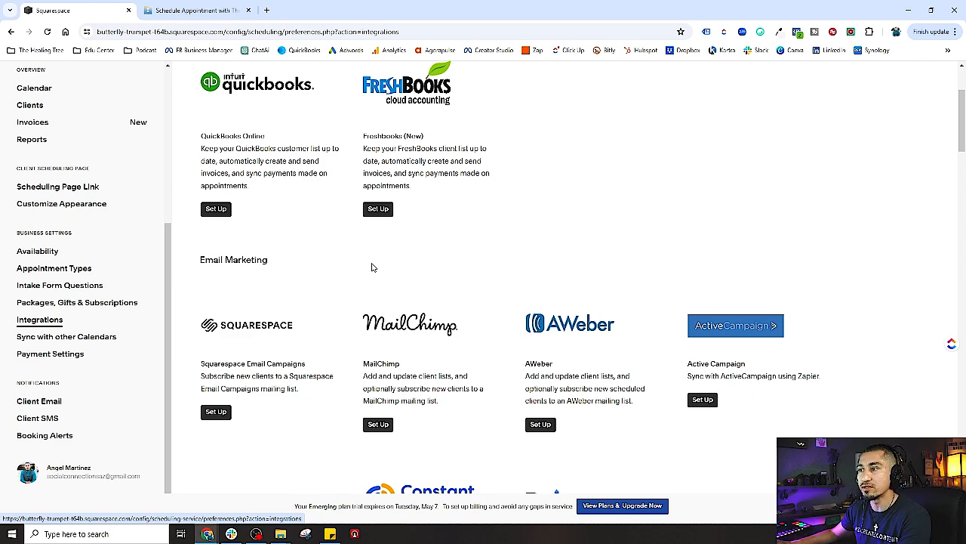
{"action": "scroll", "coordinate": [371, 267], "scroll_direction": "down", "scroll_amount": 1}
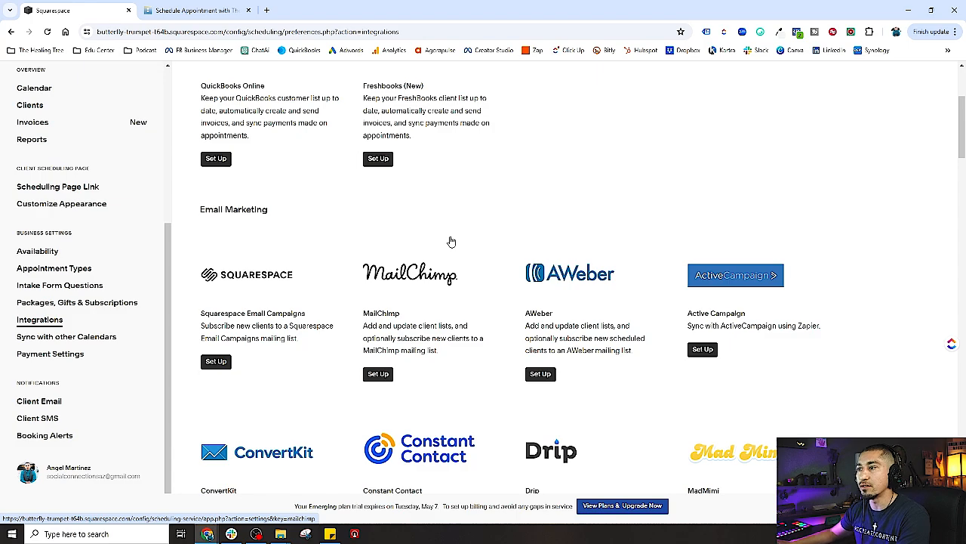
{"action": "scroll", "coordinate": [435, 226], "scroll_direction": "up", "scroll_amount": 3}
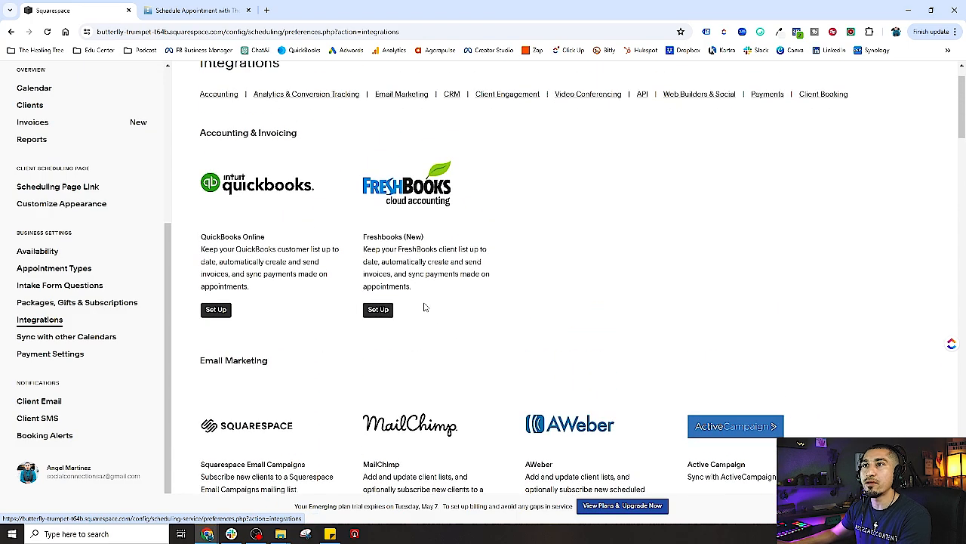
{"action": "scroll", "coordinate": [453, 312], "scroll_direction": "down", "scroll_amount": 5}
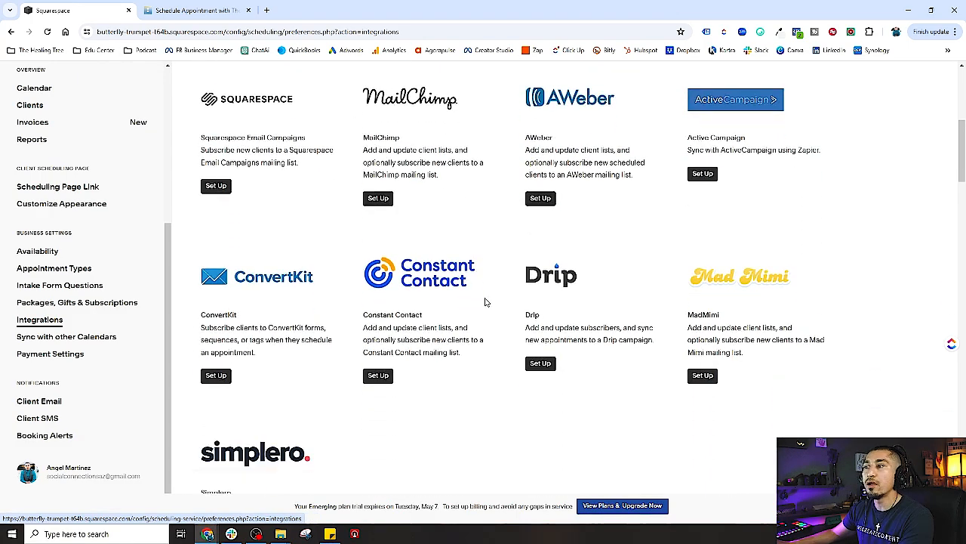
{"action": "scroll", "coordinate": [486, 302], "scroll_direction": "down", "scroll_amount": 8}
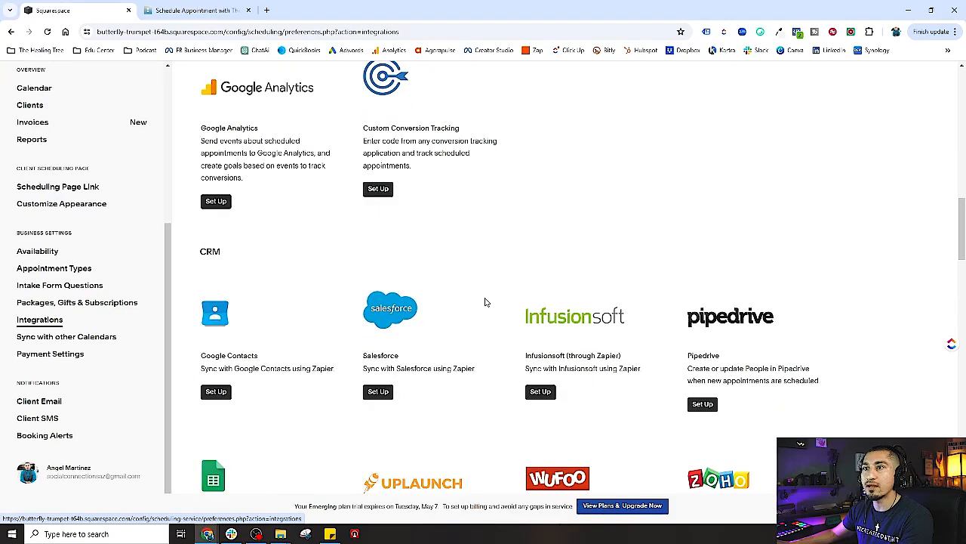
{"action": "scroll", "coordinate": [485, 302], "scroll_direction": "down", "scroll_amount": 1}
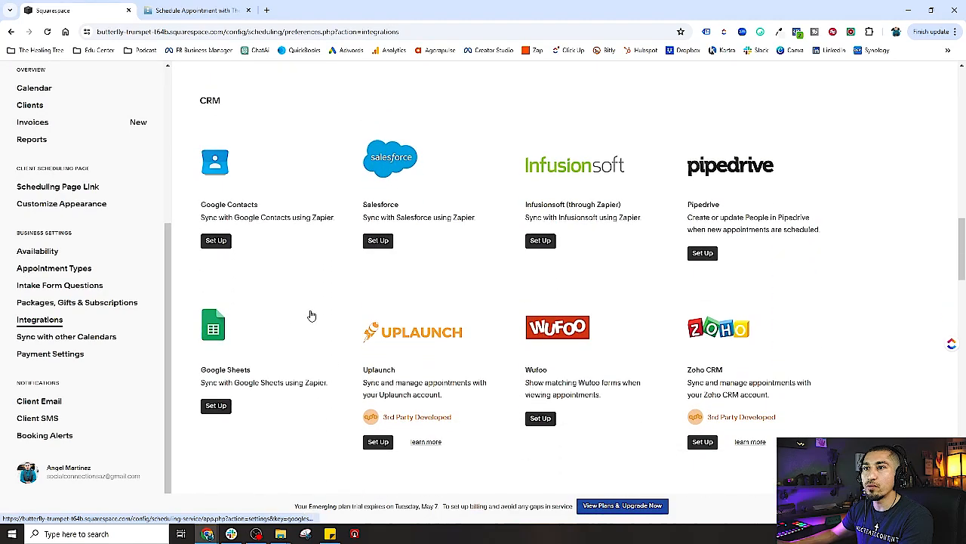
{"action": "scroll", "coordinate": [335, 294], "scroll_direction": "down", "scroll_amount": 1}
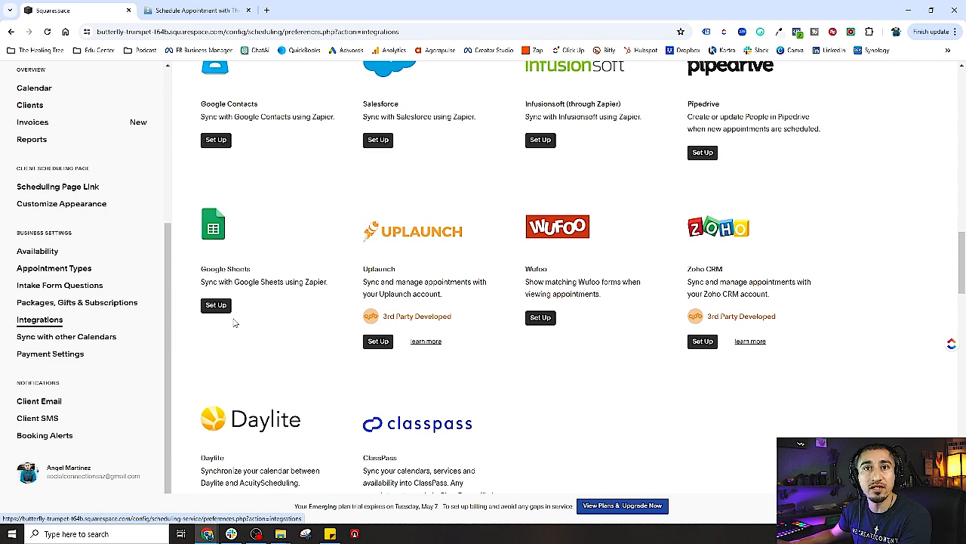
{"action": "scroll", "coordinate": [261, 323], "scroll_direction": "down", "scroll_amount": 1}
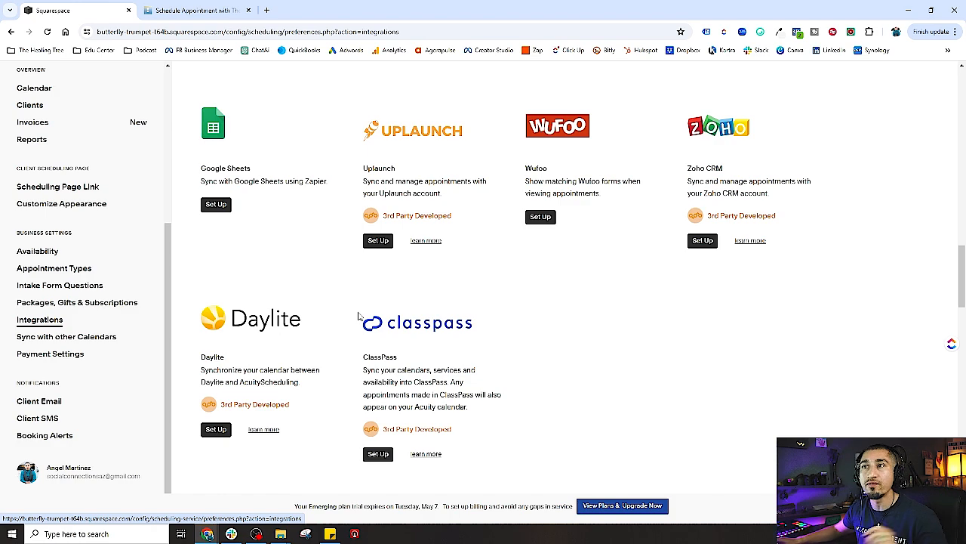
{"action": "scroll", "coordinate": [345, 325], "scroll_direction": "down", "scroll_amount": 1}
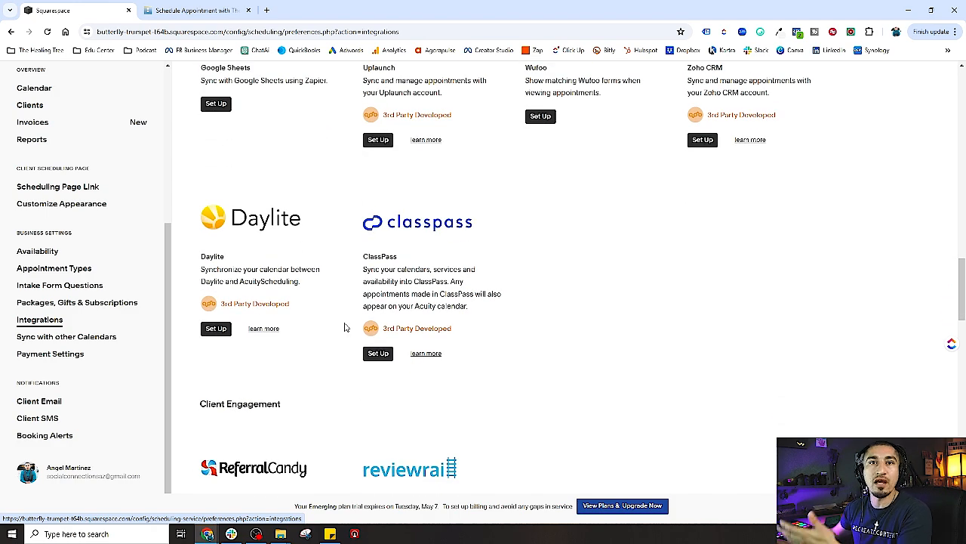
{"action": "scroll", "coordinate": [345, 326], "scroll_direction": "down", "scroll_amount": 2}
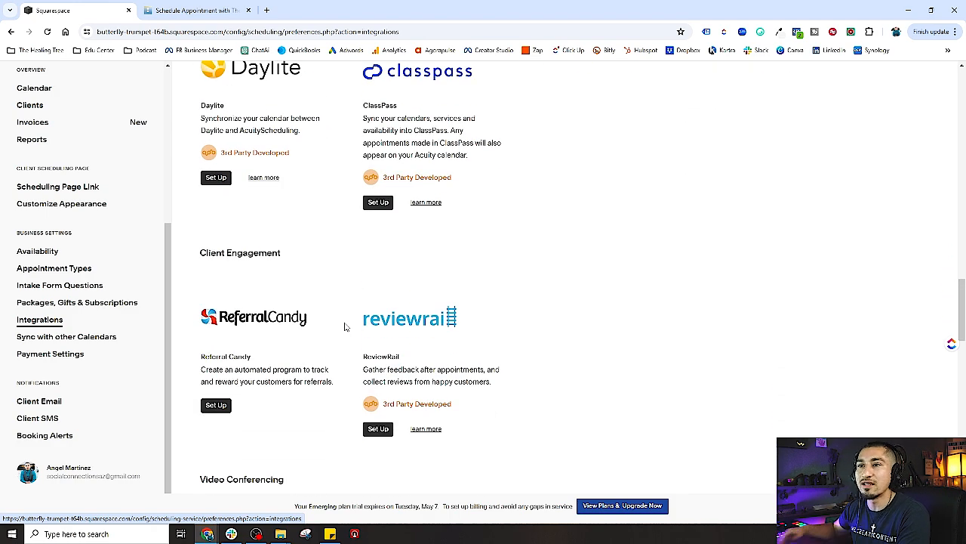
{"action": "scroll", "coordinate": [345, 327], "scroll_direction": "down", "scroll_amount": 4}
{"action": "scroll", "coordinate": [346, 326], "scroll_direction": "down", "scroll_amount": 6}
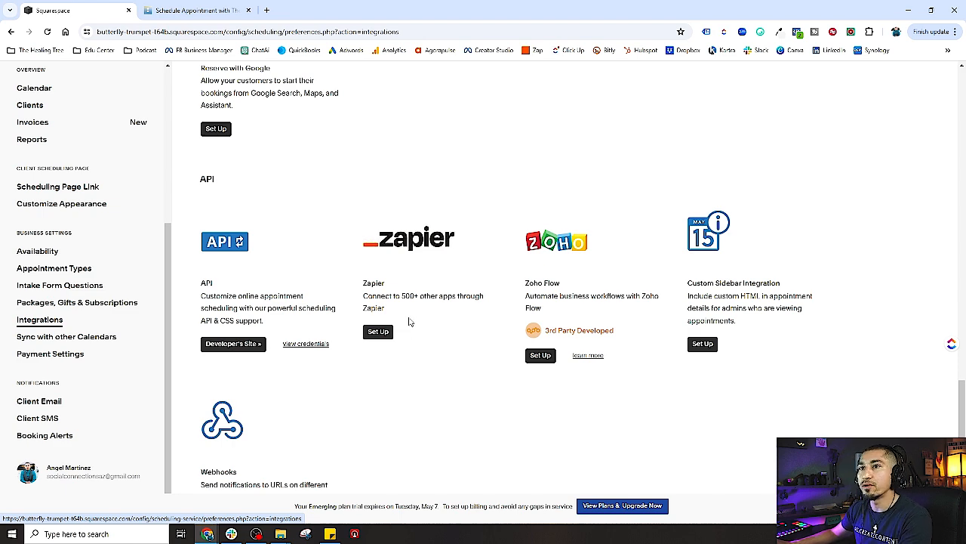
{"action": "scroll", "coordinate": [411, 323], "scroll_direction": "down", "scroll_amount": 3}
{"action": "scroll", "coordinate": [410, 323], "scroll_direction": "down", "scroll_amount": 1}
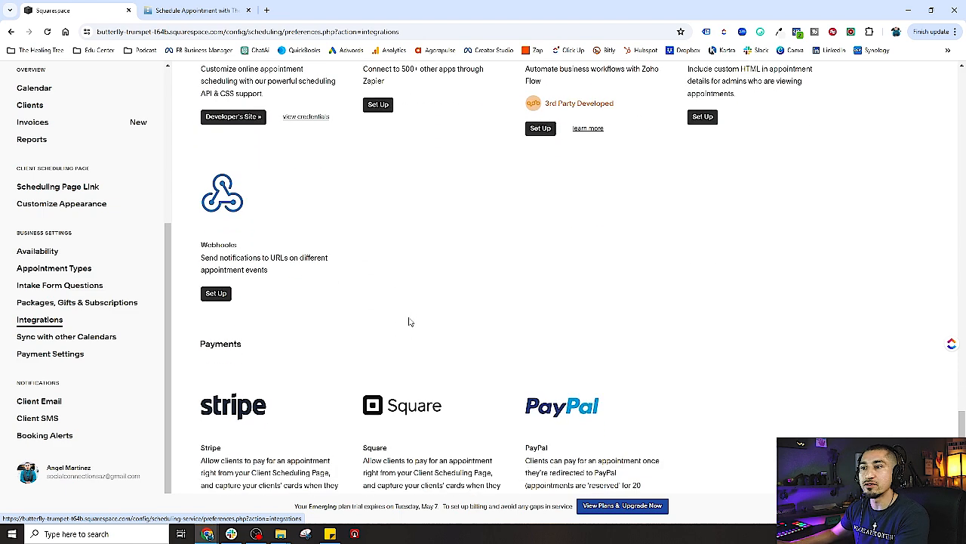
{"action": "scroll", "coordinate": [410, 322], "scroll_direction": "down", "scroll_amount": 2}
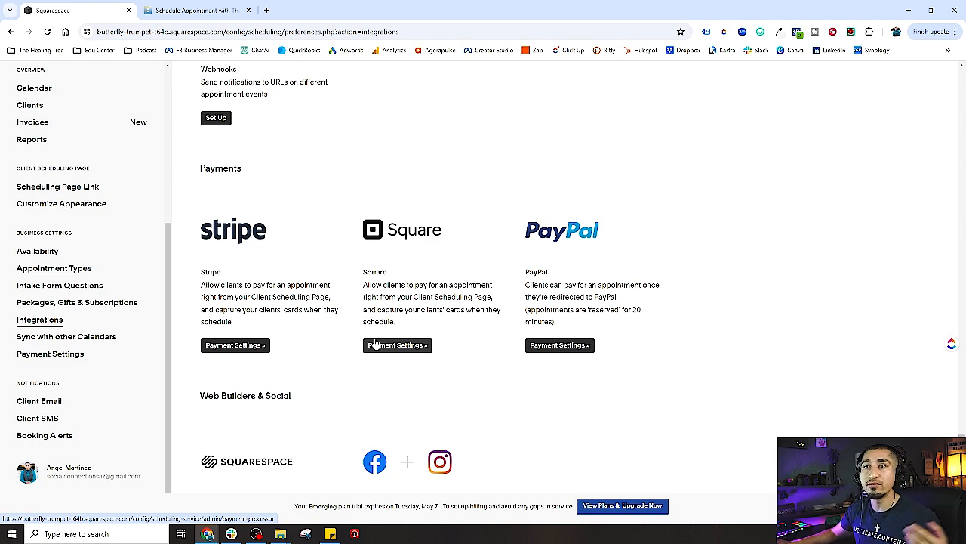
{"action": "scroll", "coordinate": [305, 330], "scroll_direction": "down", "scroll_amount": 1}
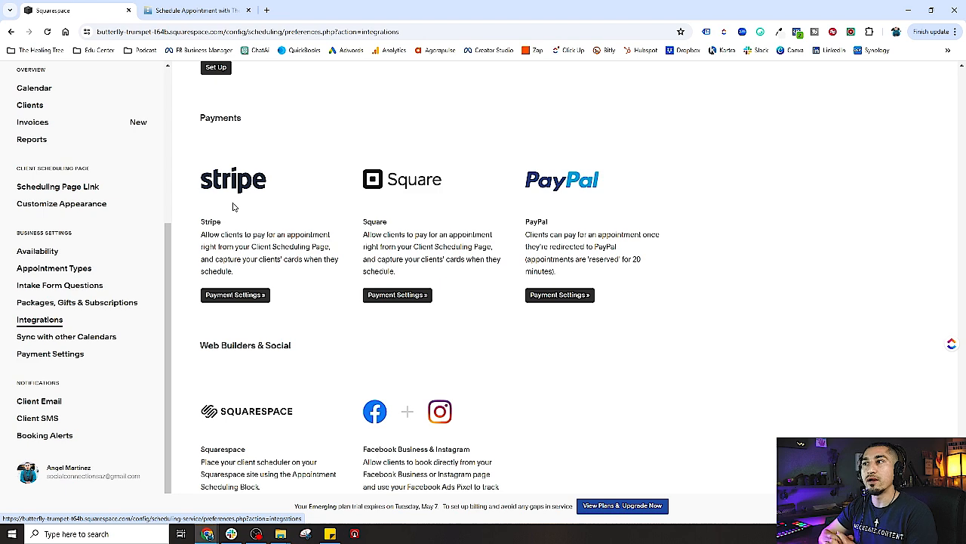
{"action": "scroll", "coordinate": [250, 216], "scroll_direction": "down", "scroll_amount": 2}
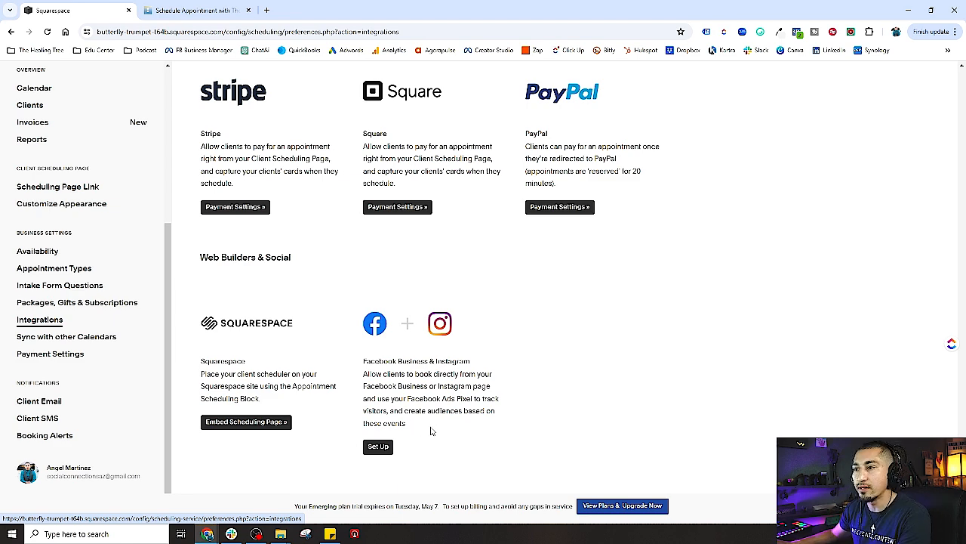
{"action": "scroll", "coordinate": [431, 431], "scroll_direction": "up", "scroll_amount": 1}
{"action": "scroll", "coordinate": [432, 430], "scroll_direction": "down", "scroll_amount": 1}
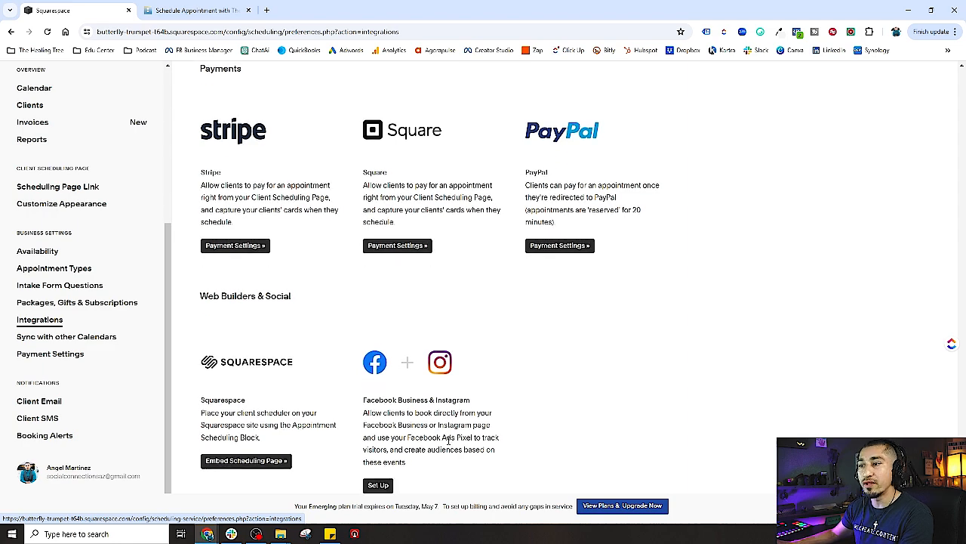
{"action": "scroll", "coordinate": [436, 440], "scroll_direction": "up", "scroll_amount": 5}
{"action": "scroll", "coordinate": [433, 444], "scroll_direction": "up", "scroll_amount": 8}
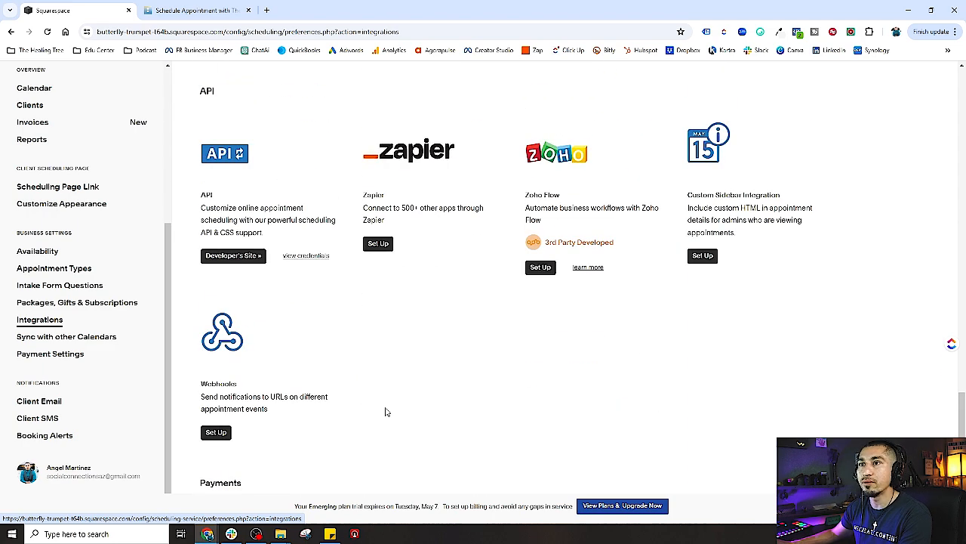
{"action": "left_click", "coordinate": [83, 337]}
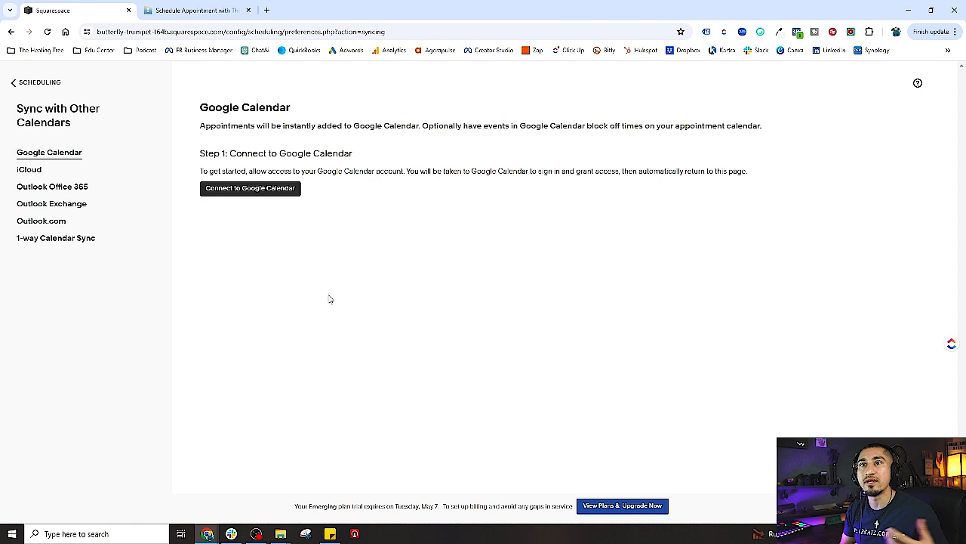
Look at the iCloud sync option, then return to the Google Calendar sync option
{"action": "left_click", "coordinate": [28, 171]}
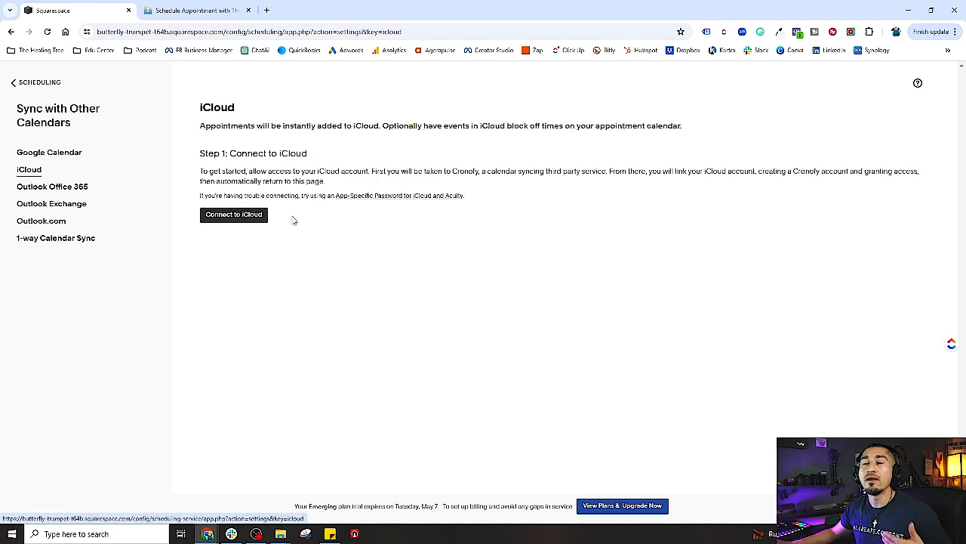
{"action": "left_click", "coordinate": [49, 160]}
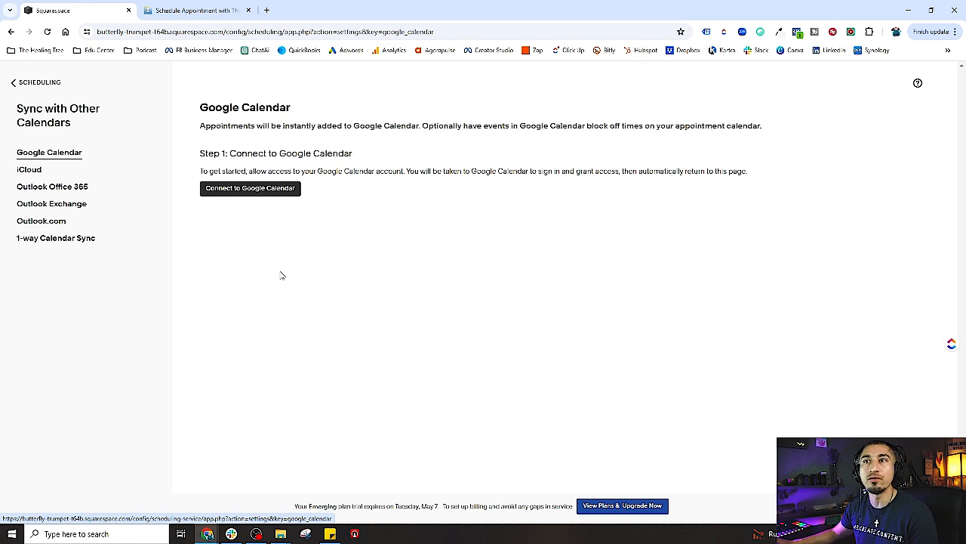
Connect a Google account to Acuity and grant it calendar access
{"action": "left_click", "coordinate": [255, 192]}
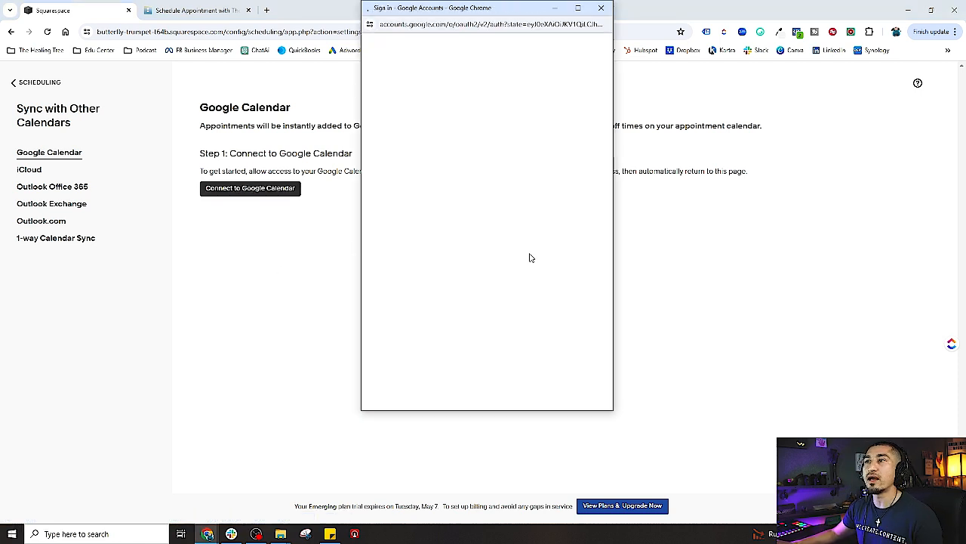
{"action": "left_click", "coordinate": [445, 169]}
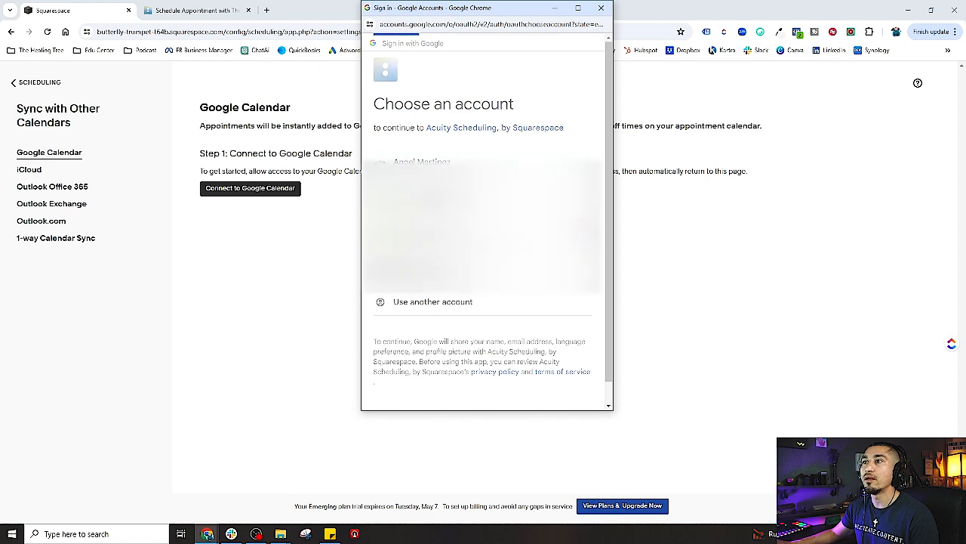
{"action": "left_click", "coordinate": [573, 266]}
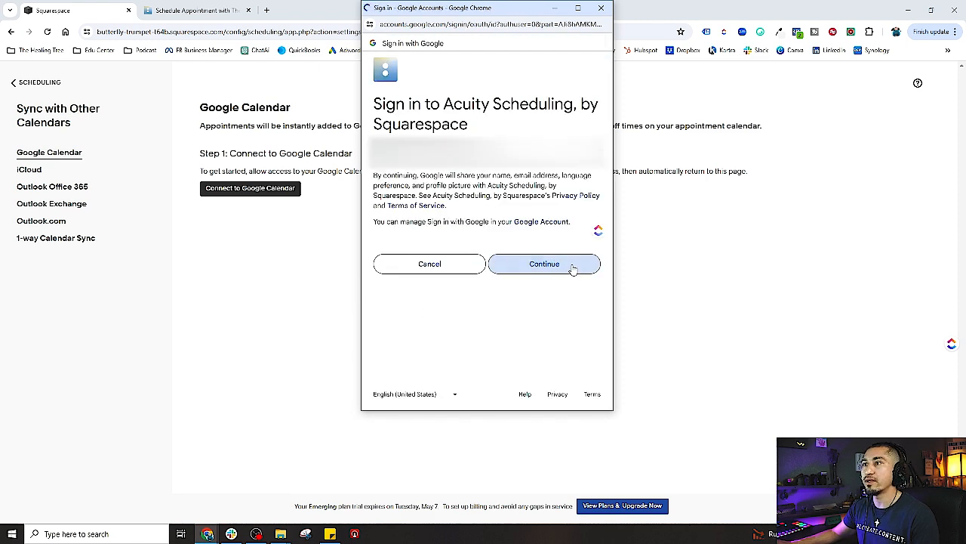
{"action": "scroll", "coordinate": [521, 355], "scroll_direction": "down", "scroll_amount": 1}
{"action": "left_click", "coordinate": [519, 358]}
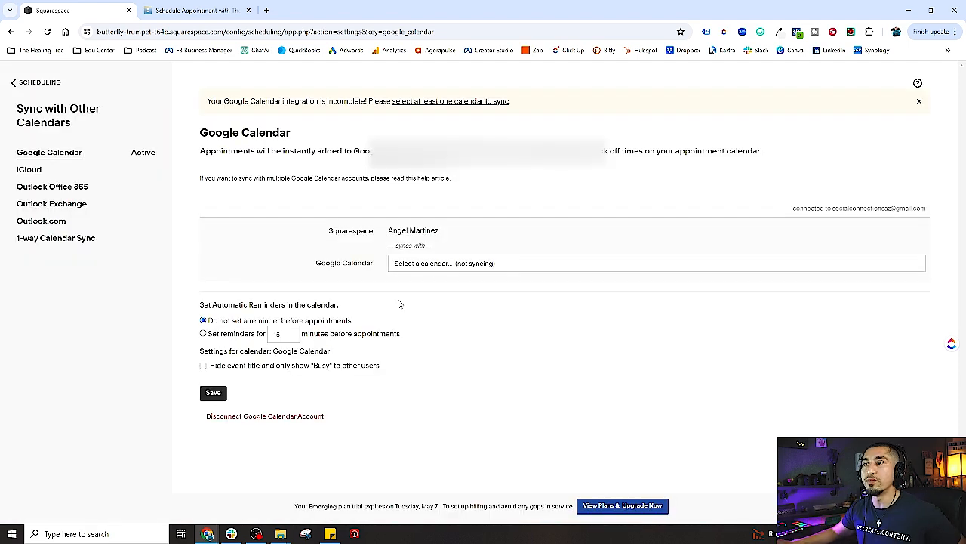
Sync with the business Gmail calendar, adding no extra block-off calendars
{"action": "left_click", "coordinate": [420, 269]}
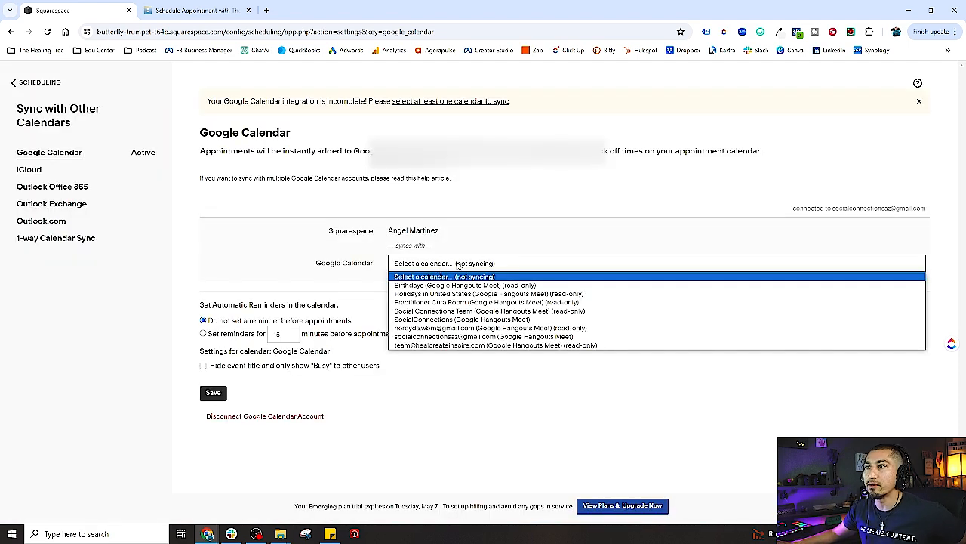
{"action": "double_click", "coordinate": [441, 305]}
{"action": "left_click", "coordinate": [442, 264]}
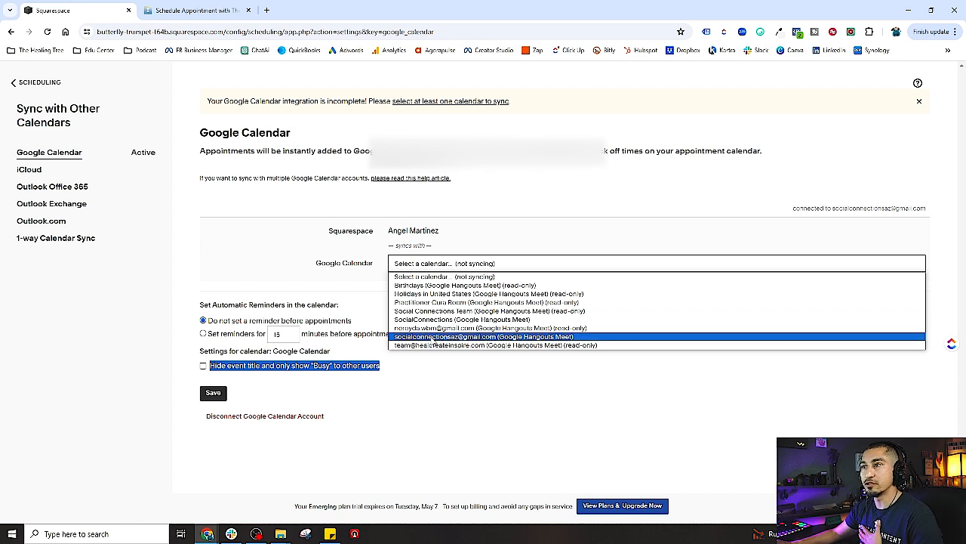
{"action": "left_click", "coordinate": [434, 337]}
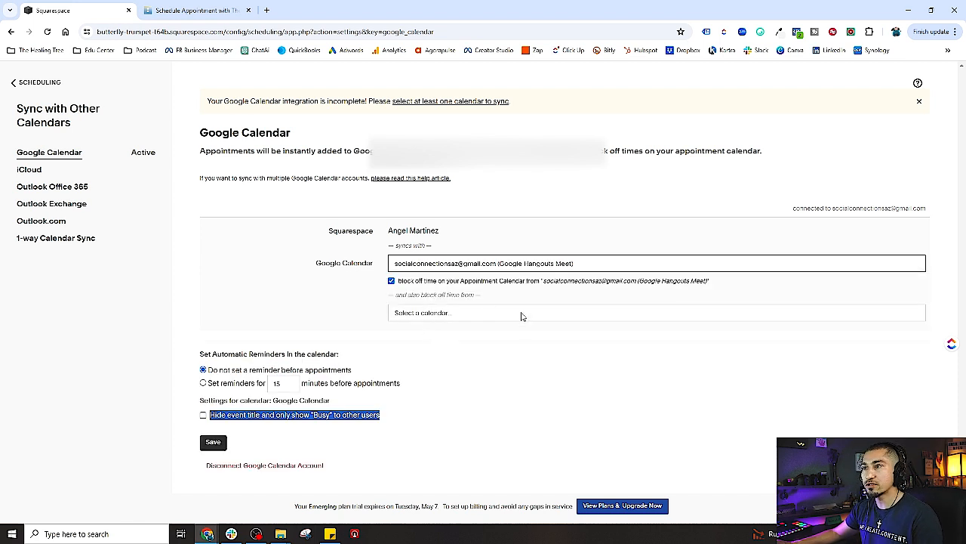
{"action": "left_click", "coordinate": [436, 312]}
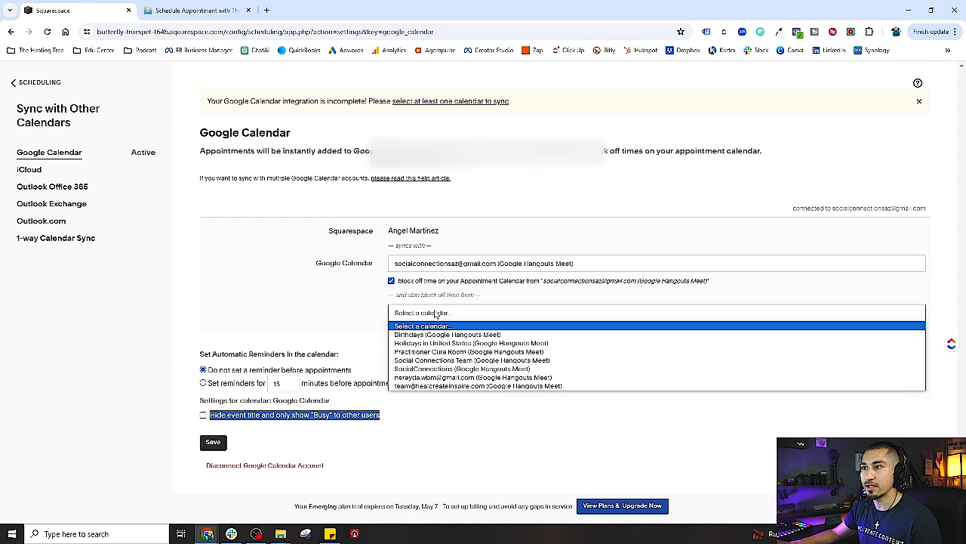
{"action": "left_click", "coordinate": [324, 303]}
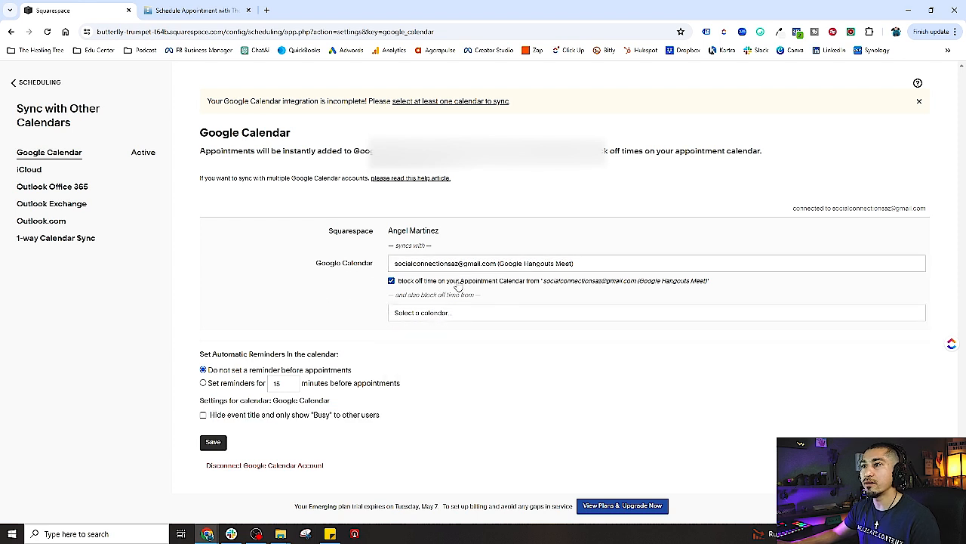
{"action": "left_click", "coordinate": [438, 313]}
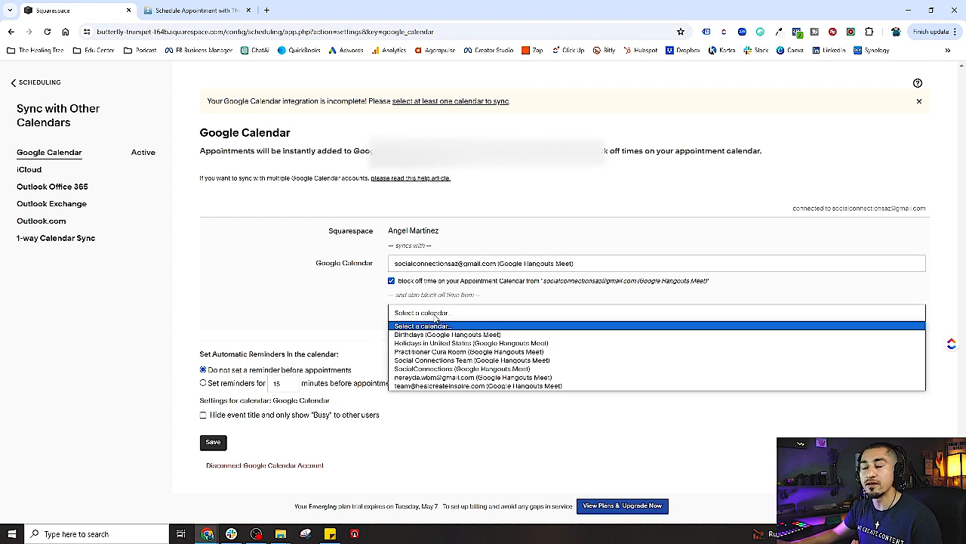
{"action": "left_click", "coordinate": [342, 301]}
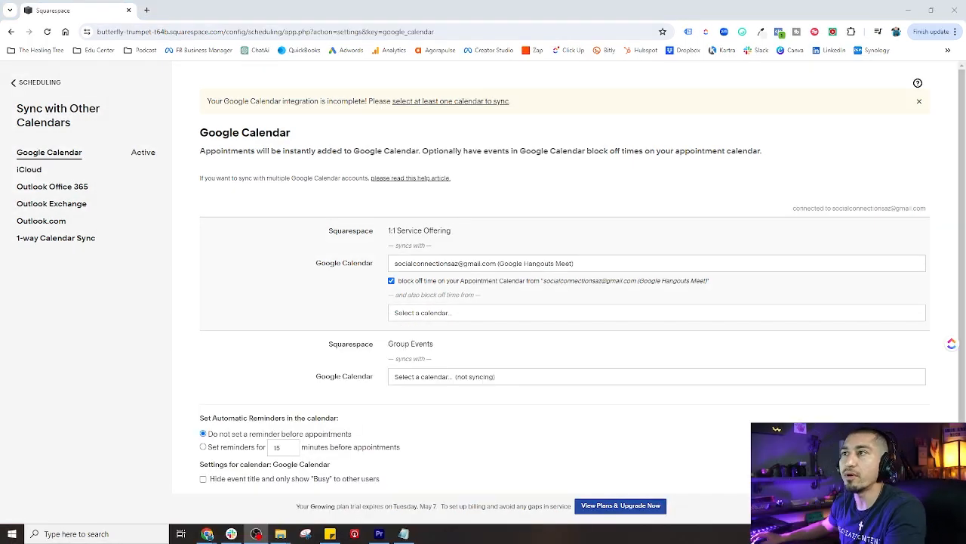
Highlight the sentence about blocking off times, then clear the highlight
{"action": "left_click_drag", "start_coordinate": [423, 151], "coordinate": [769, 159]}
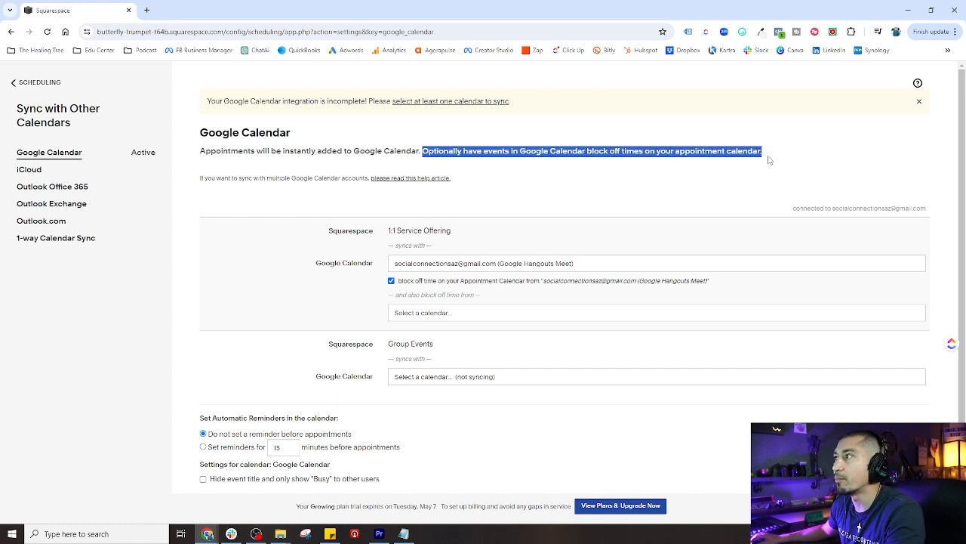
{"action": "left_click", "coordinate": [580, 183]}
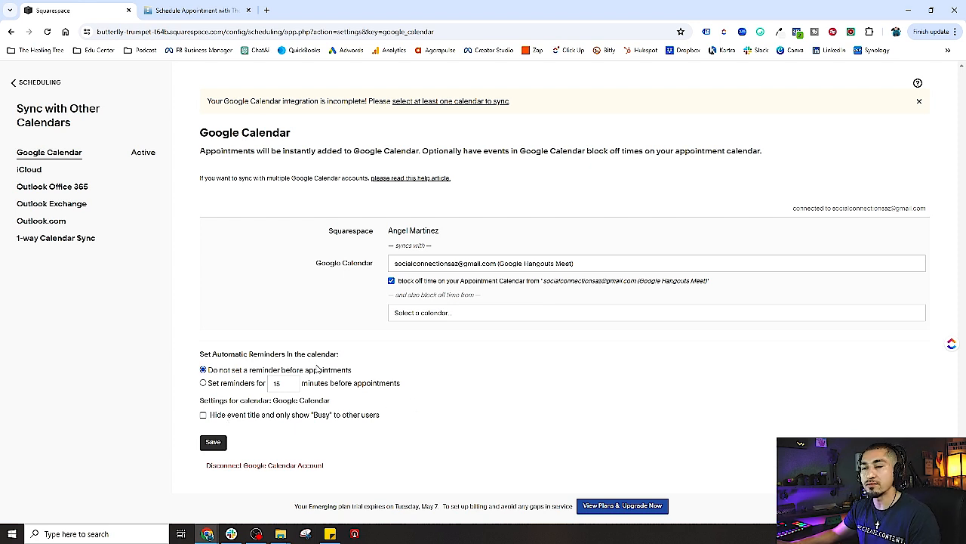
Go from the Scheduling home page to Payment Settings
{"action": "left_click", "coordinate": [27, 83]}
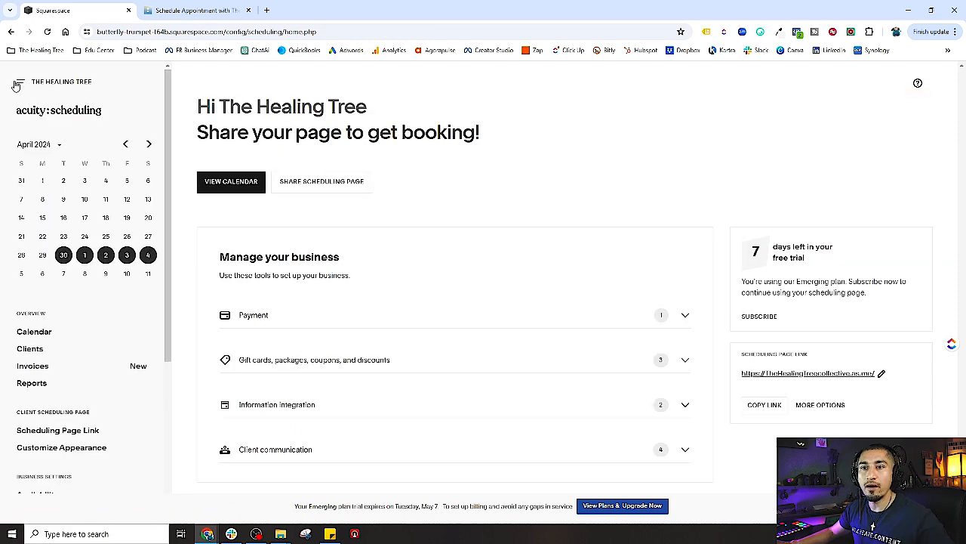
{"action": "scroll", "coordinate": [146, 351], "scroll_direction": "down", "scroll_amount": 4}
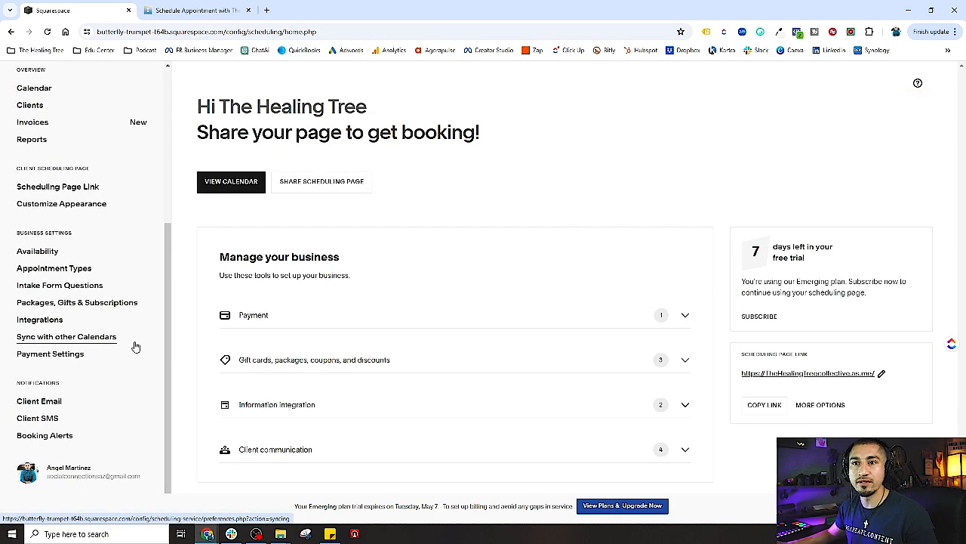
{"action": "left_click", "coordinate": [71, 359]}
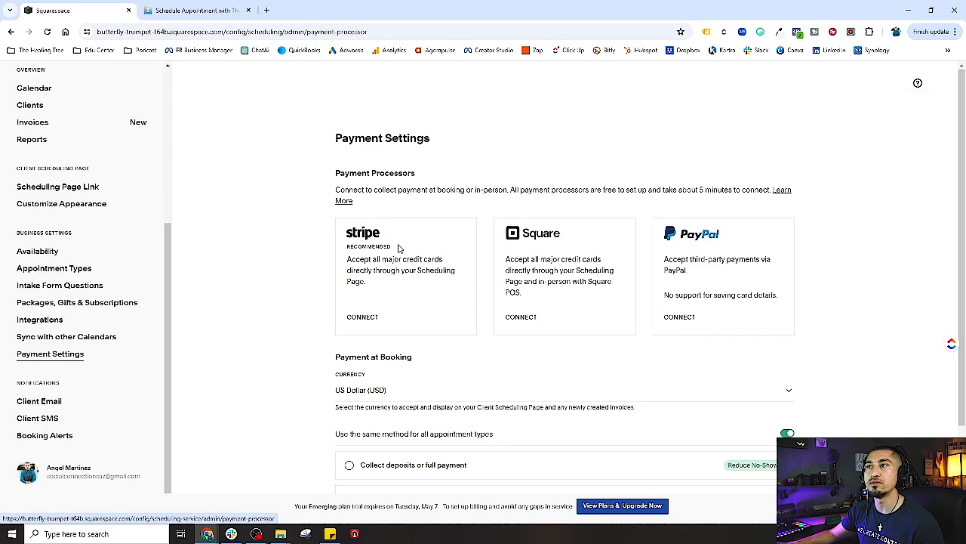
{"action": "scroll", "coordinate": [297, 286], "scroll_direction": "down", "scroll_amount": 1}
{"action": "scroll", "coordinate": [299, 287], "scroll_direction": "up", "scroll_amount": 1}
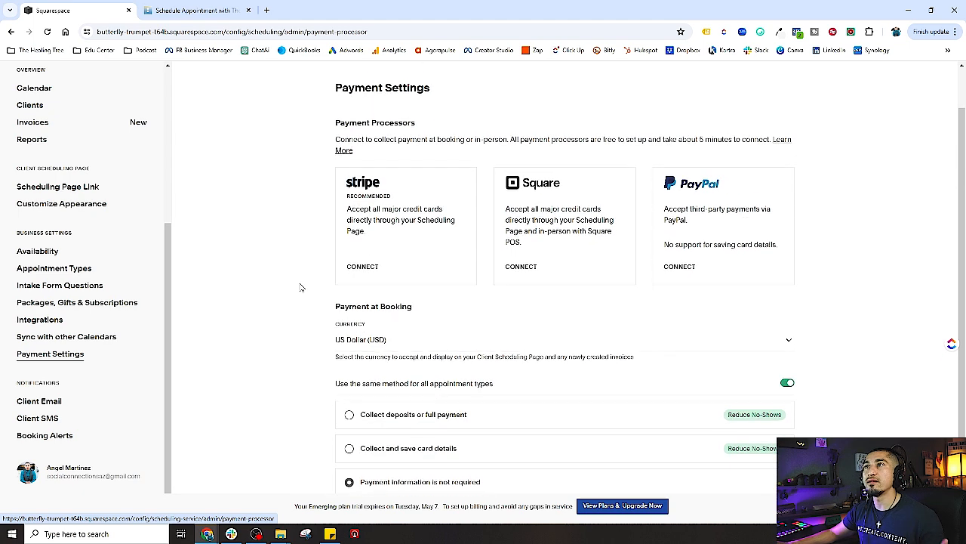
Start connecting The Healing Tree Collective Stripe account, then close without connecting
{"action": "left_click", "coordinate": [364, 268]}
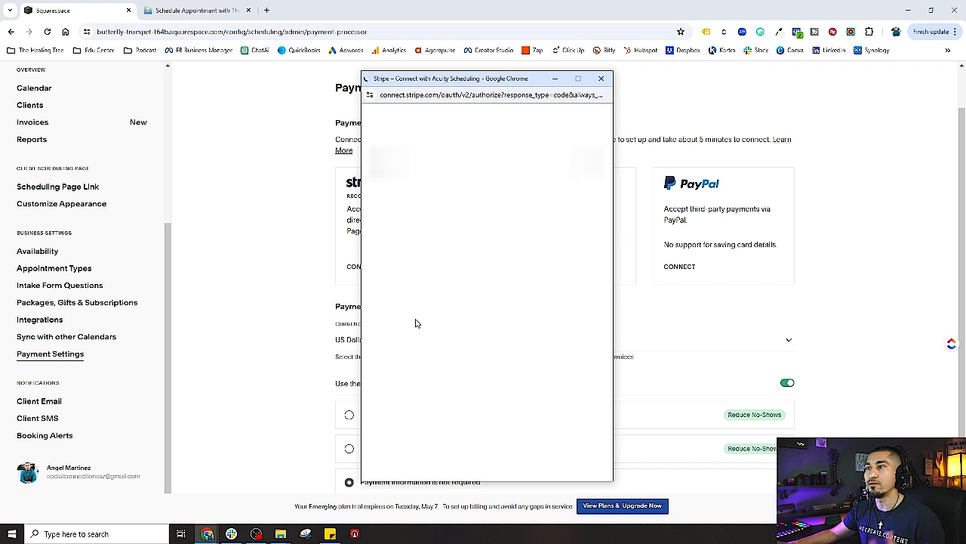
{"action": "scroll", "coordinate": [499, 328], "scroll_direction": "down", "scroll_amount": 1}
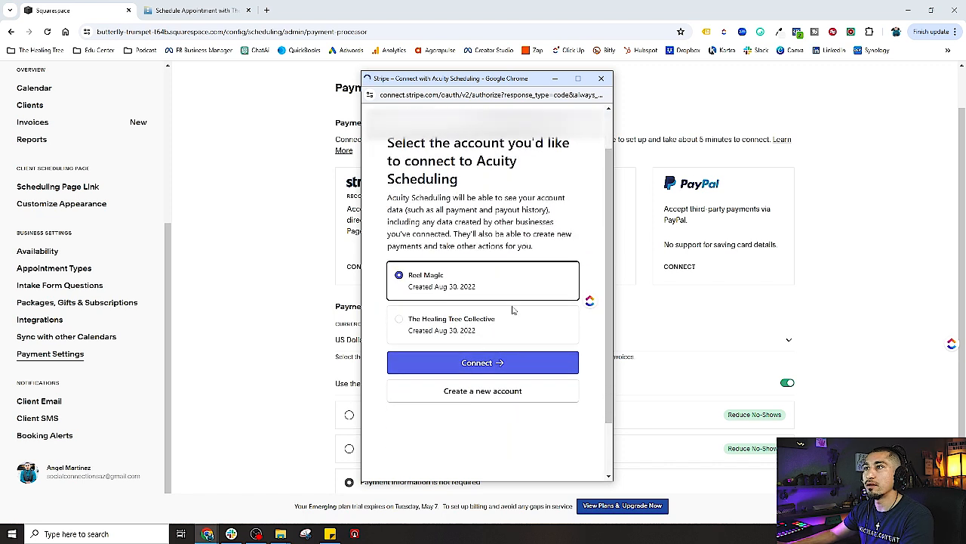
{"action": "left_click", "coordinate": [464, 331]}
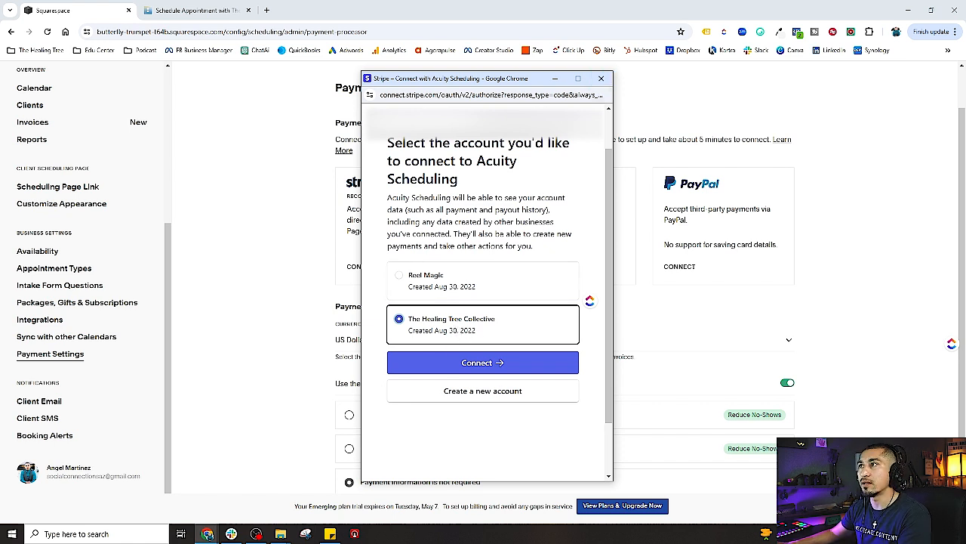
{"action": "left_click", "coordinate": [558, 123]}
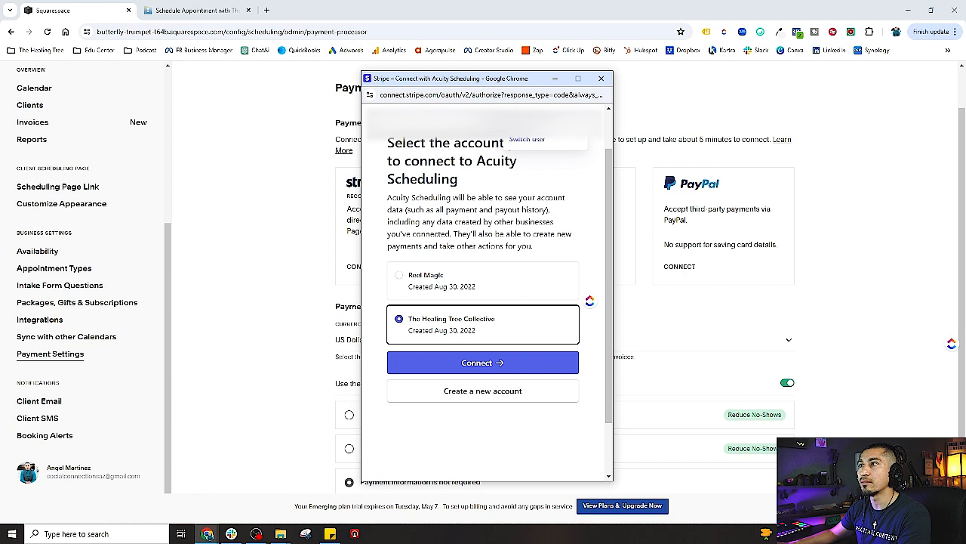
{"action": "left_click", "coordinate": [601, 78]}
Start a PayPal connection, then cancel it
{"action": "left_click", "coordinate": [672, 268]}
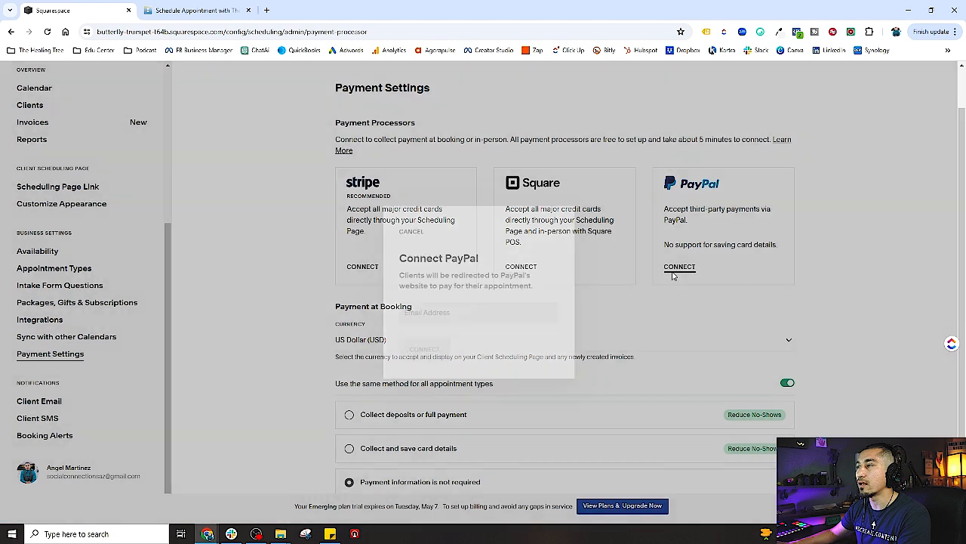
{"action": "left_click", "coordinate": [432, 318]}
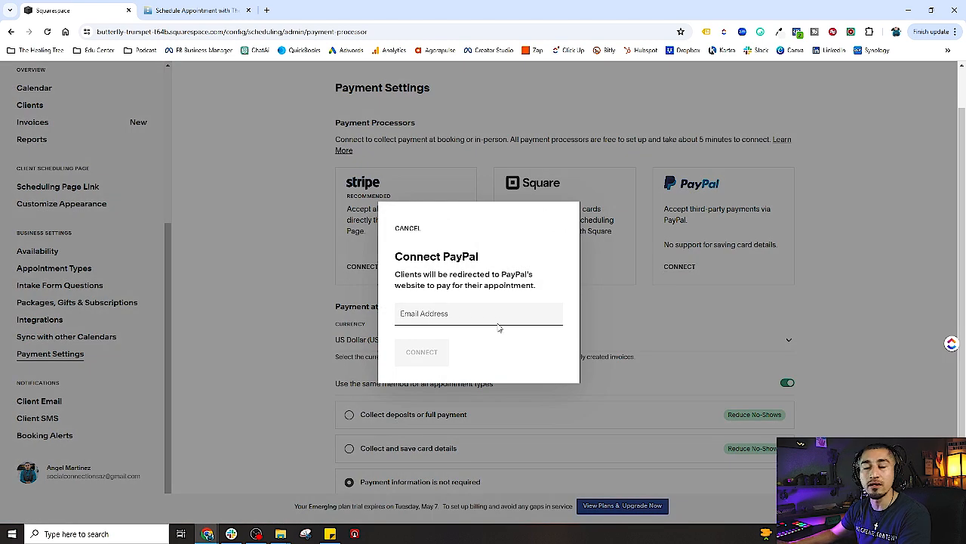
{"action": "left_click", "coordinate": [407, 229]}
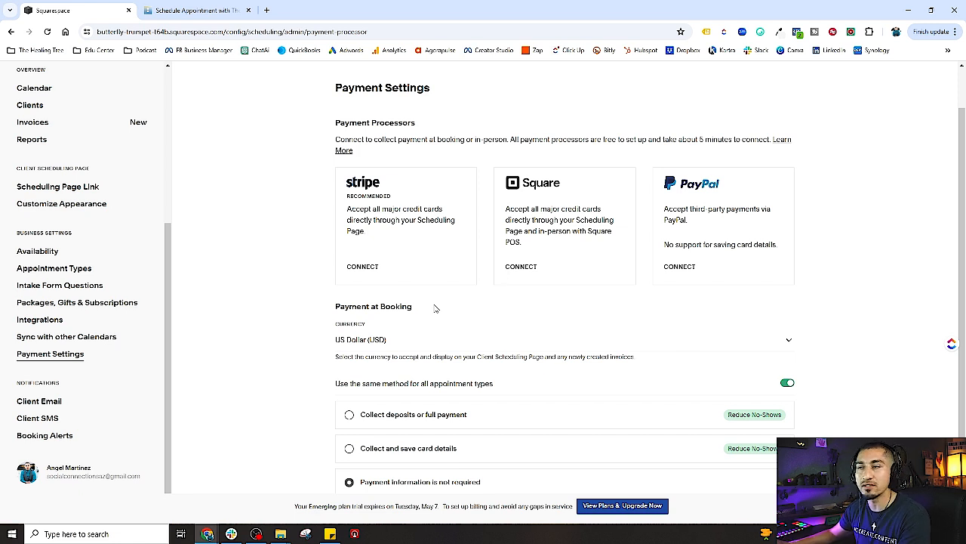
{"action": "scroll", "coordinate": [436, 312], "scroll_direction": "down", "scroll_amount": 1}
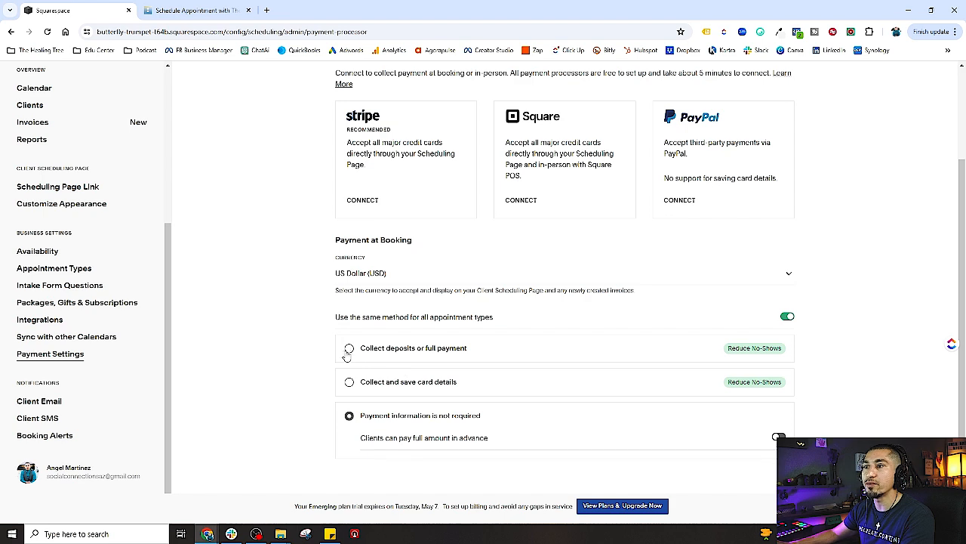
Choose 'Collect deposits or full payment' and keep Full payment as the payment type
{"action": "left_click", "coordinate": [349, 348]}
{"action": "scroll", "coordinate": [581, 362], "scroll_direction": "down", "scroll_amount": 1}
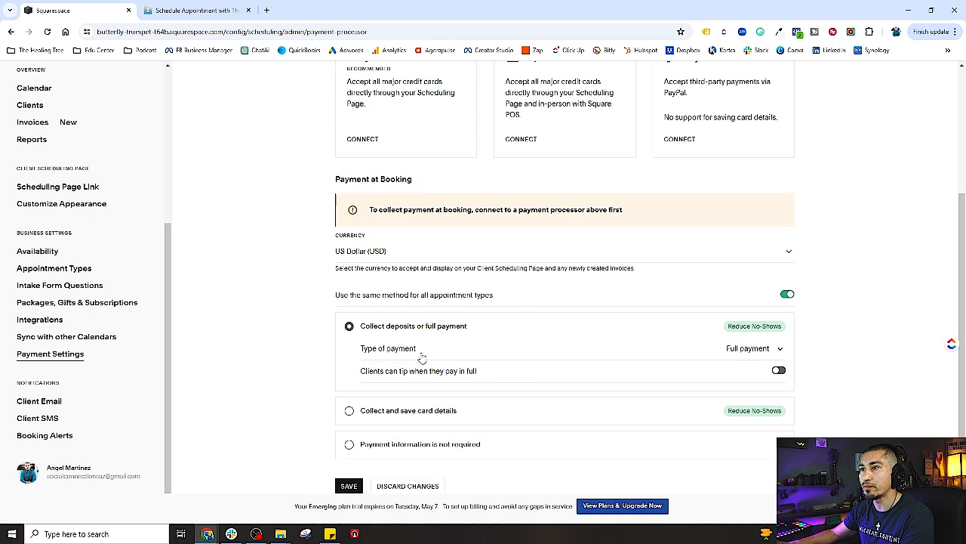
{"action": "left_click", "coordinate": [778, 349]}
{"action": "left_click", "coordinate": [766, 349]}
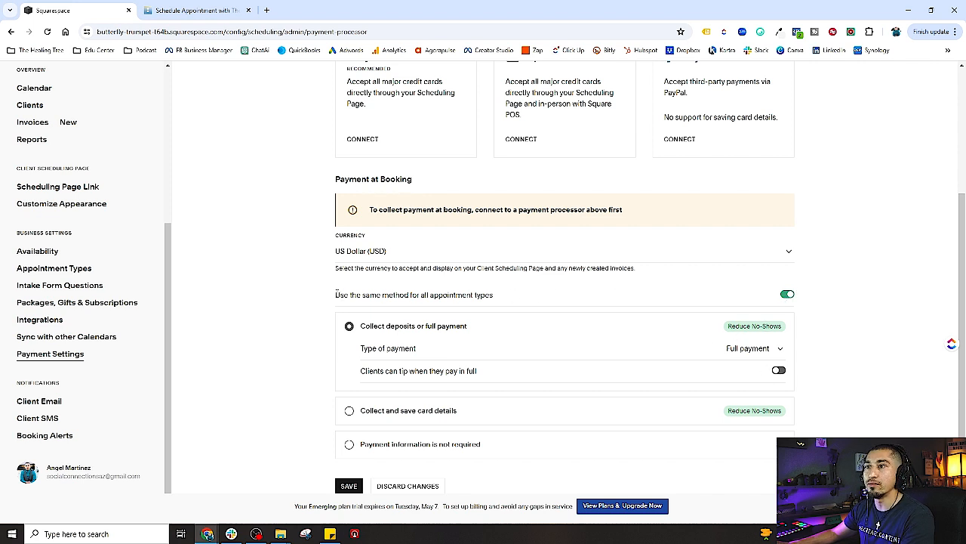
{"action": "left_click_drag", "start_coordinate": [337, 294], "coordinate": [537, 302]}
{"action": "left_click", "coordinate": [517, 306]}
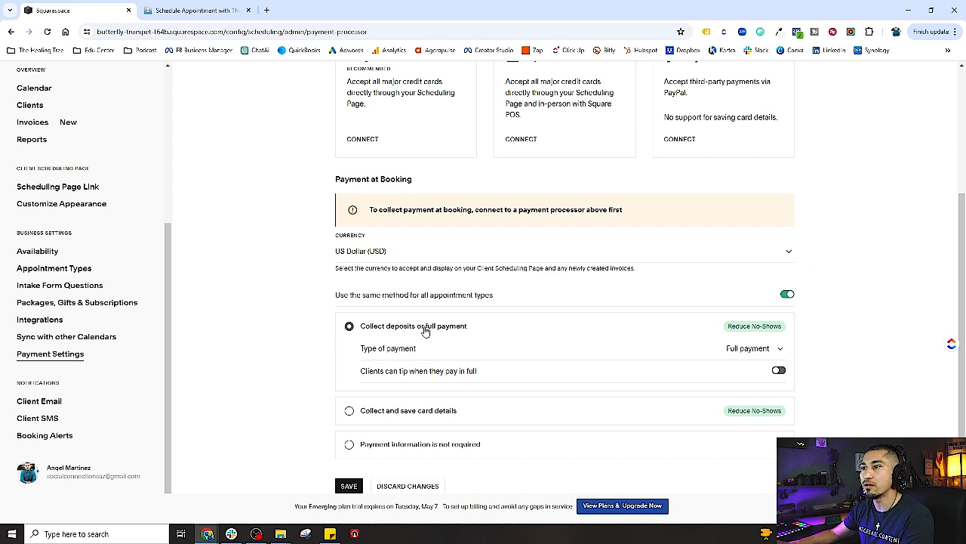
Keep US Dollar as the currency and turn off 'Use the same method for all appointment types'
{"action": "left_click", "coordinate": [789, 251]}
{"action": "scroll", "coordinate": [488, 454], "scroll_direction": "up", "scroll_amount": 2}
{"action": "scroll", "coordinate": [488, 454], "scroll_direction": "down", "scroll_amount": 4}
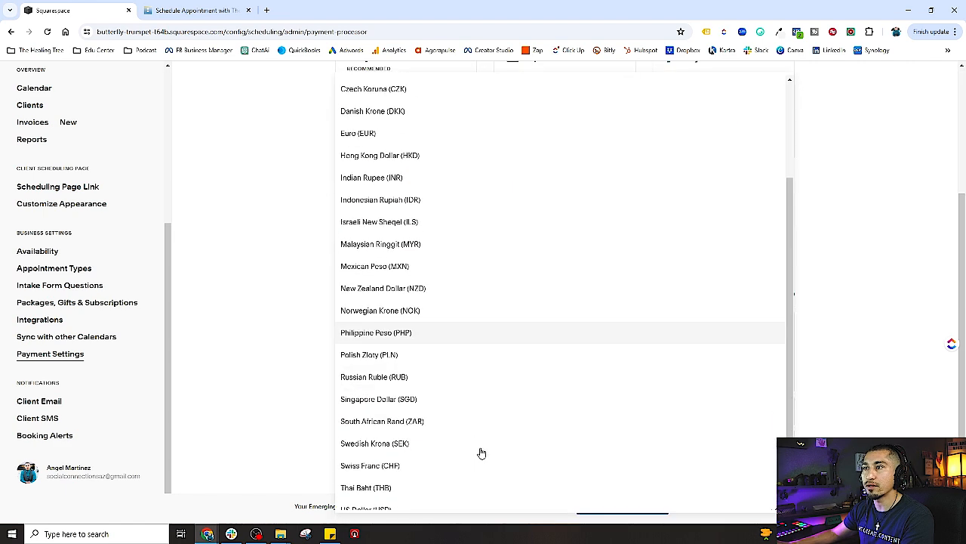
{"action": "scroll", "coordinate": [687, 372], "scroll_direction": "up", "scroll_amount": 2}
{"action": "left_click", "coordinate": [847, 241]}
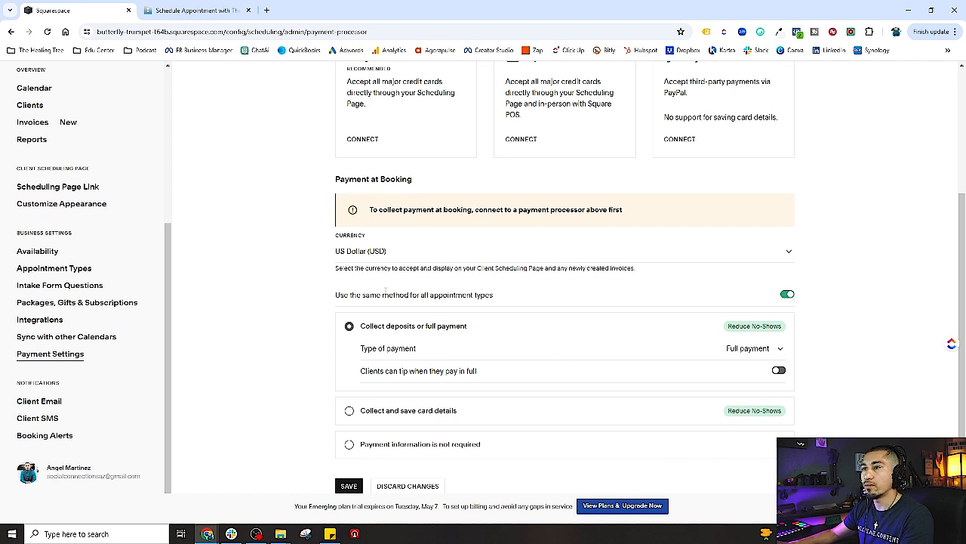
{"action": "left_click_drag", "start_coordinate": [361, 294], "coordinate": [496, 296]}
{"action": "left_click", "coordinate": [504, 298]}
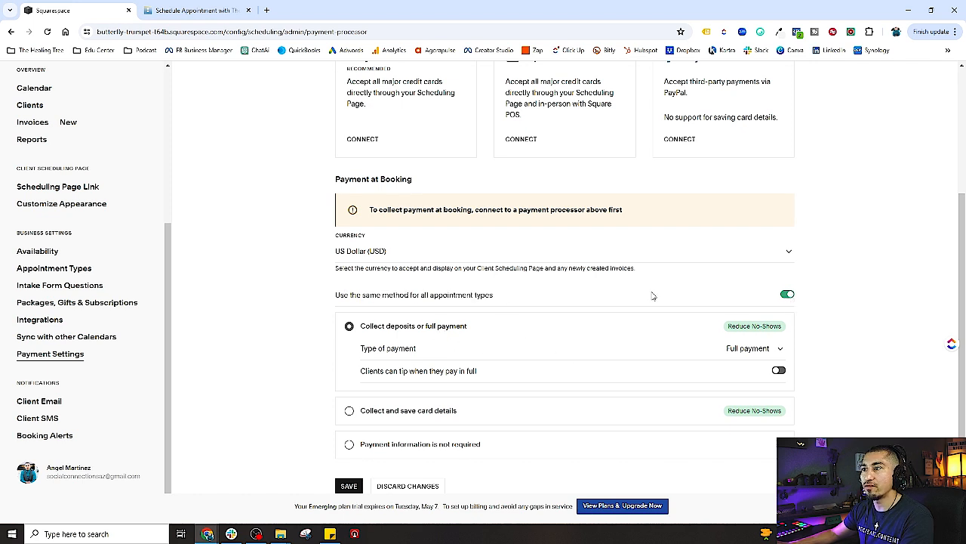
{"action": "left_click", "coordinate": [787, 296]}
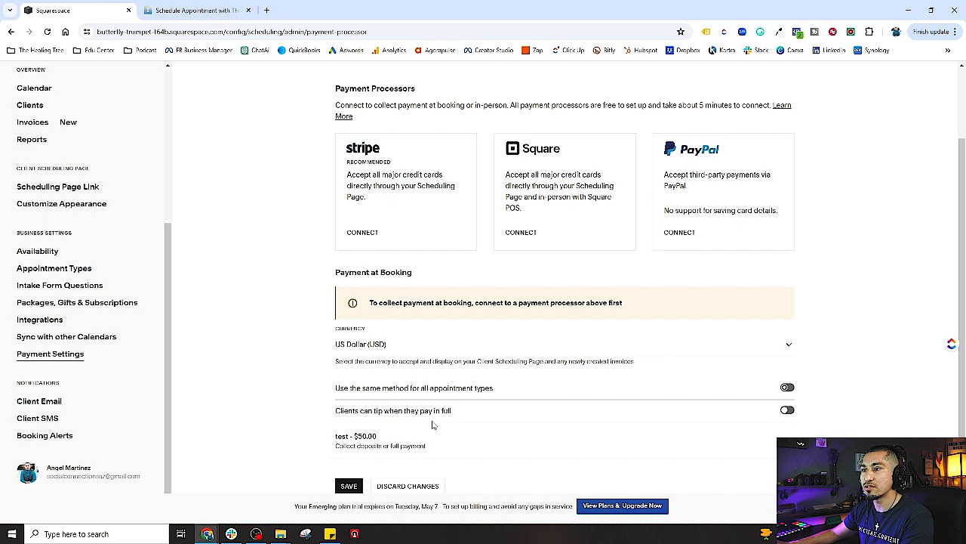
Expand and collapse the test appointment's payment options, then review the per-type list
{"action": "left_click", "coordinate": [773, 441]}
{"action": "scroll", "coordinate": [325, 401], "scroll_direction": "down", "scroll_amount": 2}
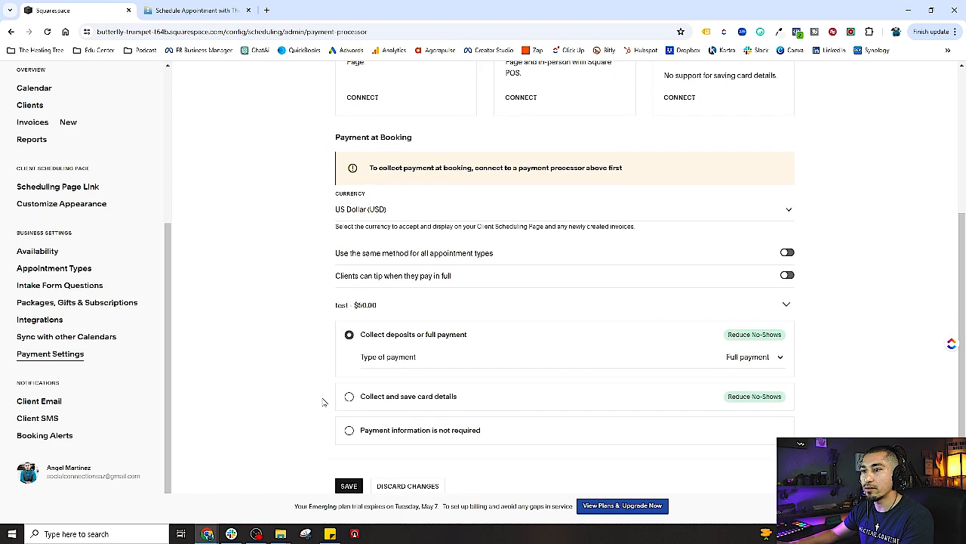
{"action": "left_click", "coordinate": [791, 309]}
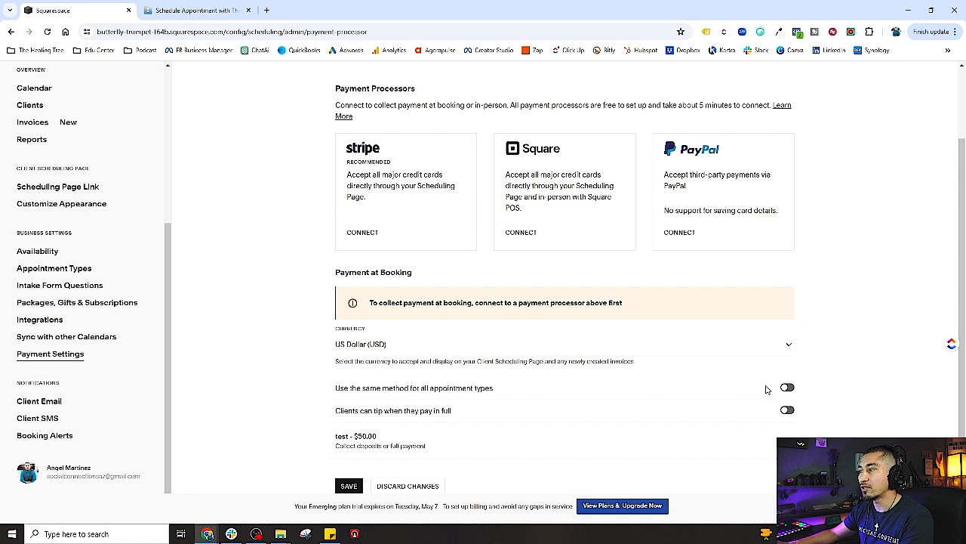
{"action": "left_click_drag", "start_coordinate": [335, 393], "coordinate": [527, 388]}
{"action": "left_click", "coordinate": [539, 388]}
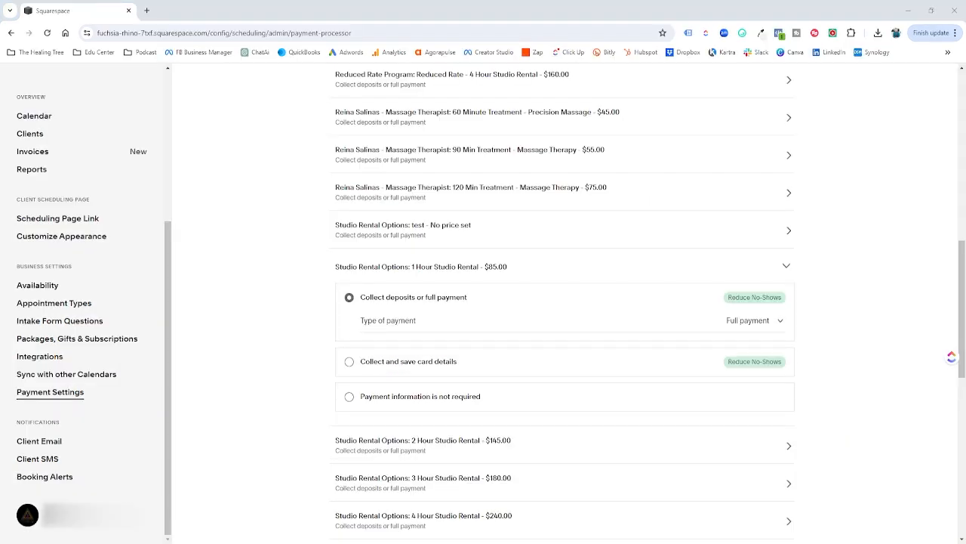
{"action": "left_click", "coordinate": [525, 267]}
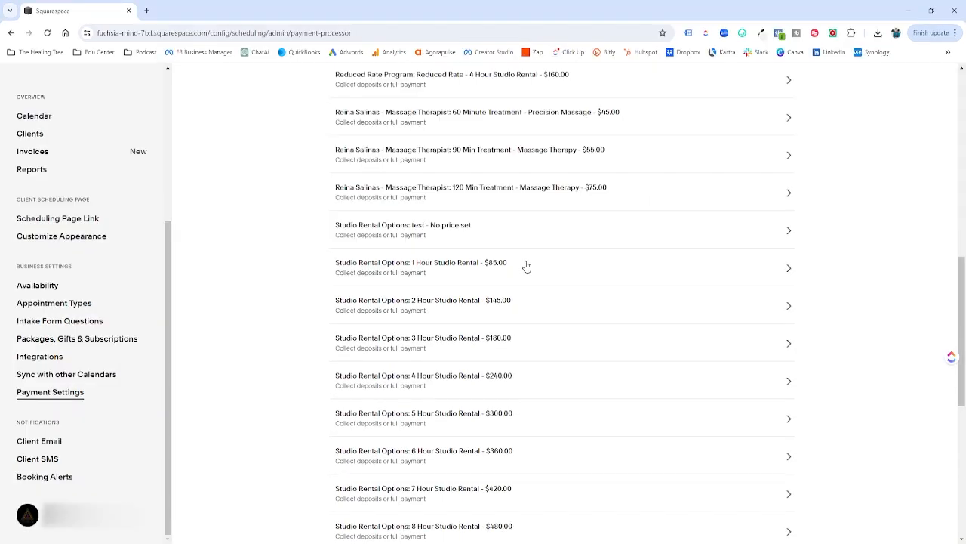
{"action": "left_click", "coordinate": [359, 266]}
{"action": "left_click", "coordinate": [531, 268]}
{"action": "left_click_drag", "start_coordinate": [317, 267], "coordinate": [567, 272]}
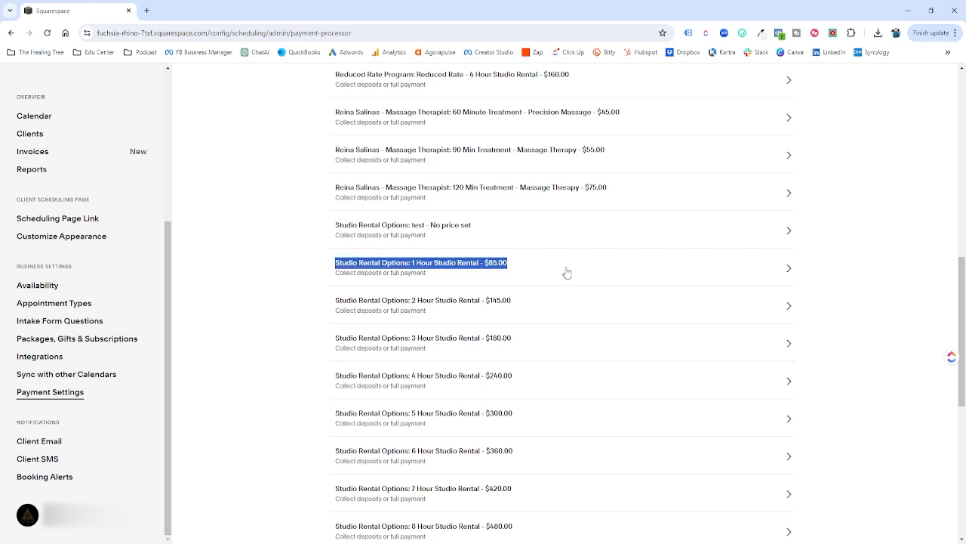
{"action": "left_click", "coordinate": [533, 270]}
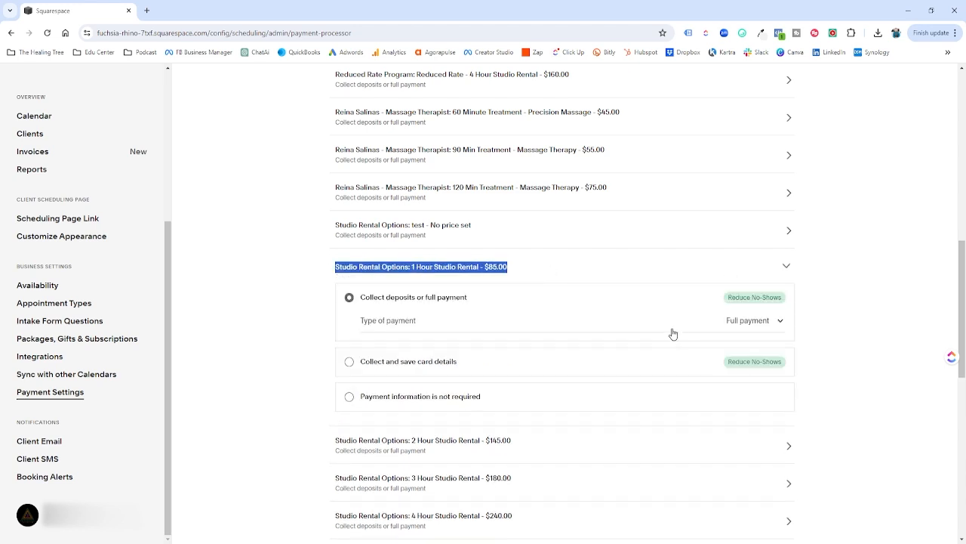
{"action": "left_click", "coordinate": [764, 323]}
{"action": "left_click", "coordinate": [361, 322]}
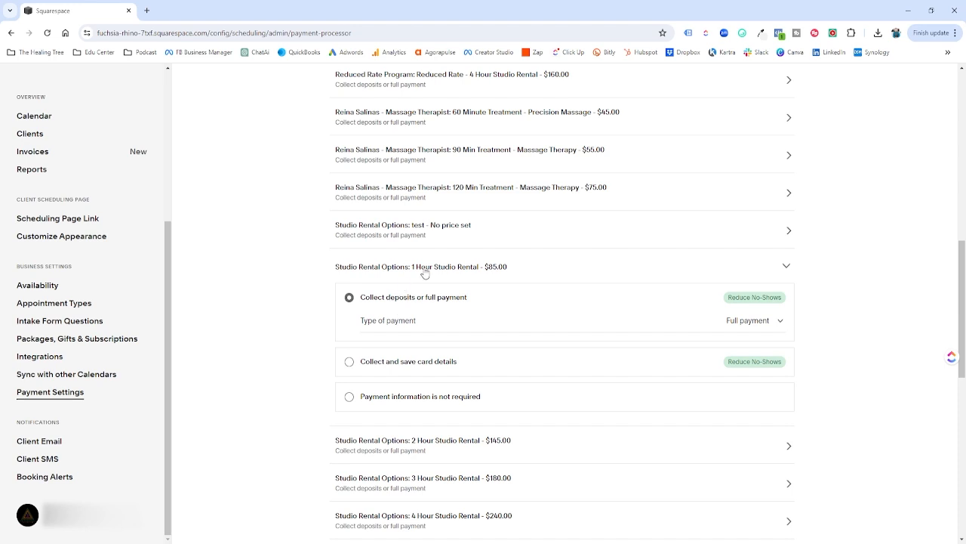
{"action": "left_click", "coordinate": [425, 271]}
{"action": "scroll", "coordinate": [419, 264], "scroll_direction": "down", "scroll_amount": 1}
{"action": "left_click", "coordinate": [406, 201]}
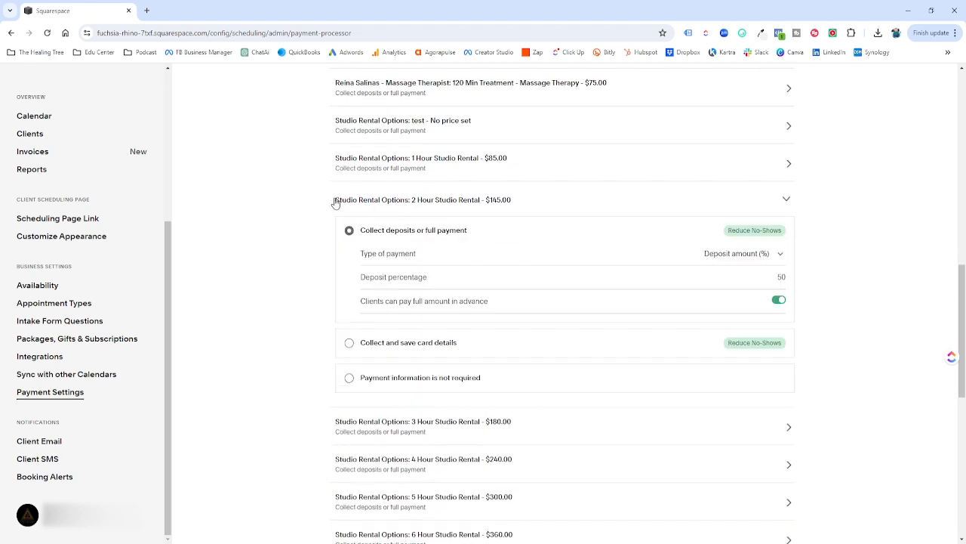
{"action": "left_click_drag", "start_coordinate": [334, 201], "coordinate": [515, 201]}
{"action": "left_click", "coordinate": [754, 257]}
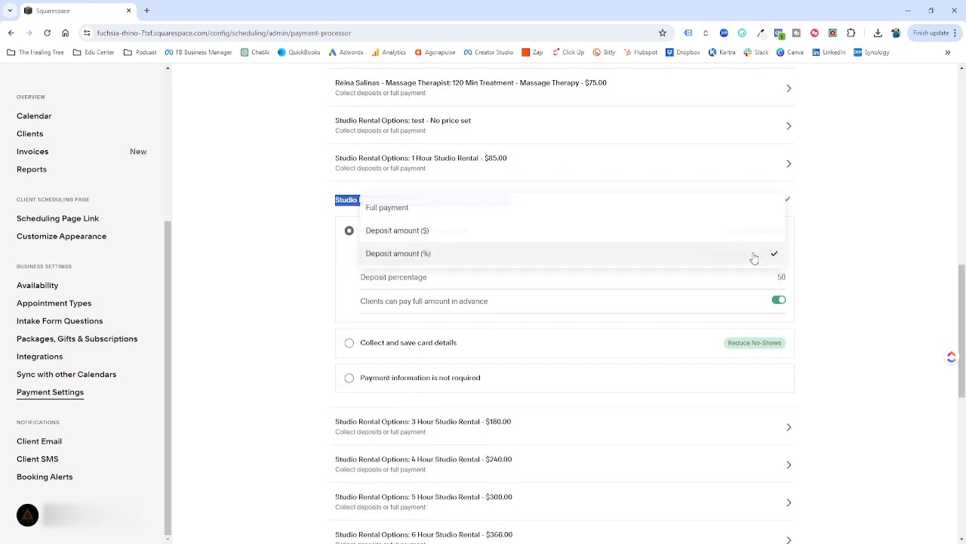
{"action": "left_click", "coordinate": [481, 257]}
{"action": "left_click", "coordinate": [785, 277]}
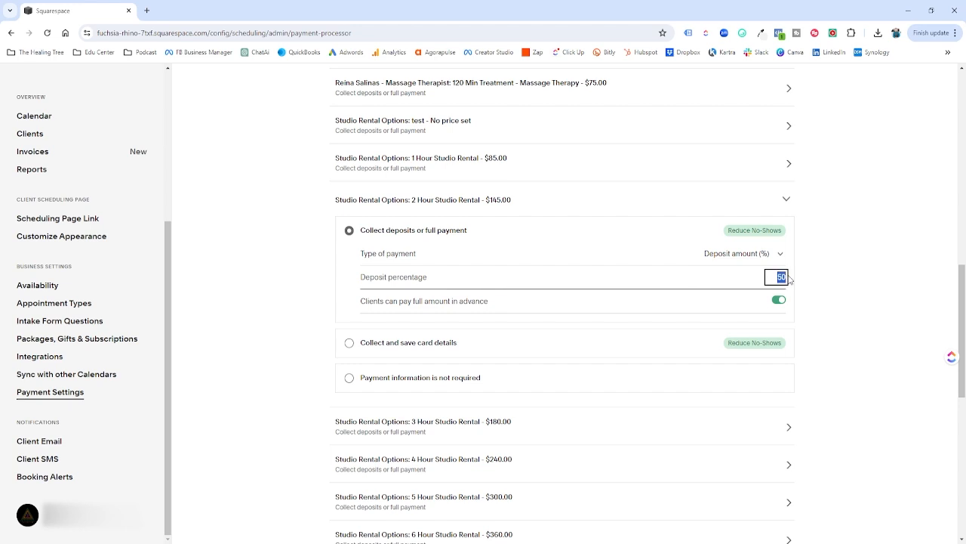
{"action": "left_click", "coordinate": [787, 199]}
{"action": "scroll", "coordinate": [481, 332], "scroll_direction": "down", "scroll_amount": 2}
{"action": "left_click", "coordinate": [366, 284]}
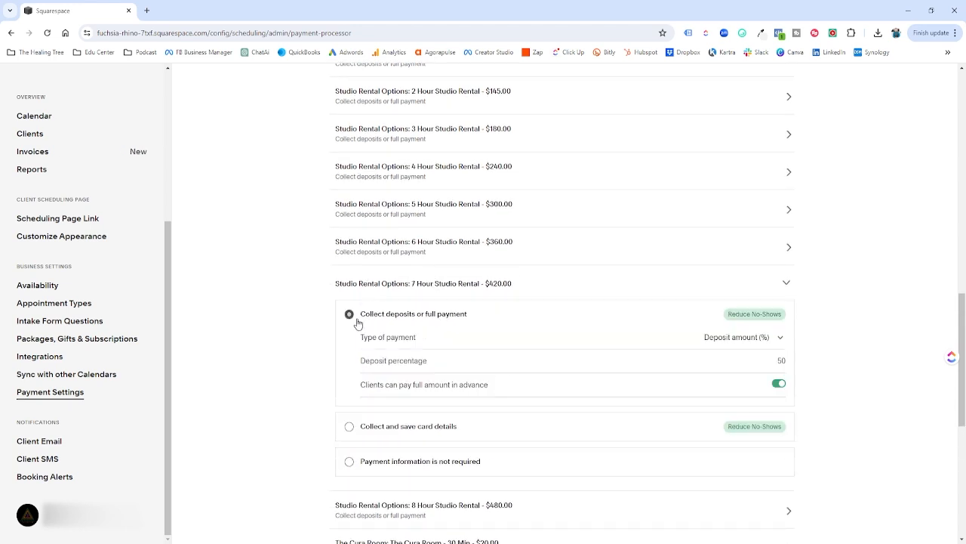
{"action": "left_click", "coordinate": [467, 285]}
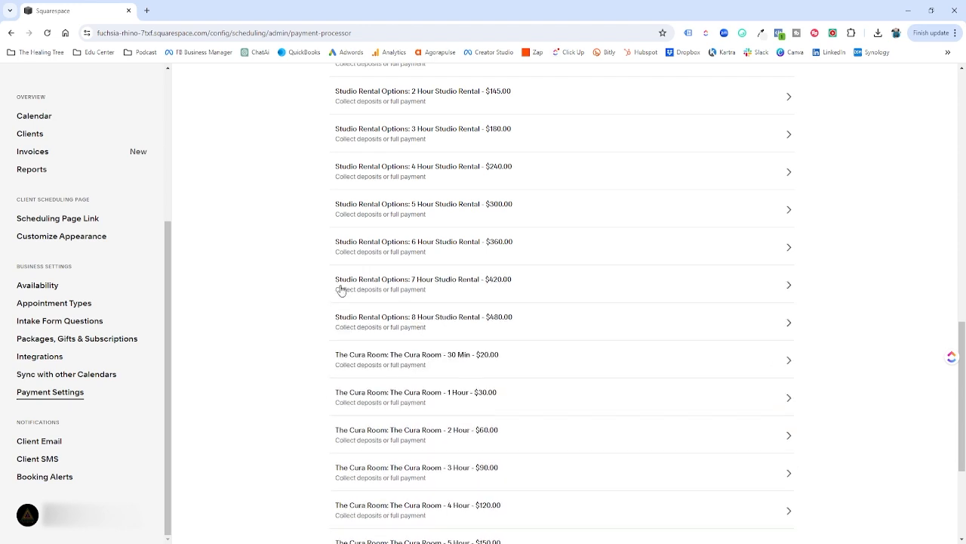
{"action": "left_click", "coordinate": [451, 285]}
{"action": "left_click_drag", "start_coordinate": [474, 289], "coordinate": [524, 285]}
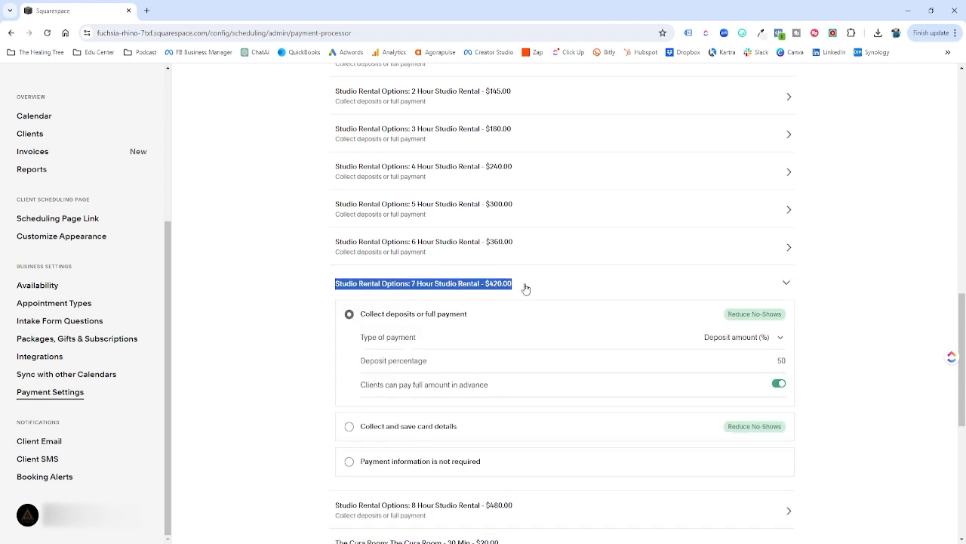
{"action": "left_click", "coordinate": [767, 336]}
{"action": "left_click", "coordinate": [452, 340]}
{"action": "left_click_drag", "start_coordinate": [776, 361], "coordinate": [800, 363]}
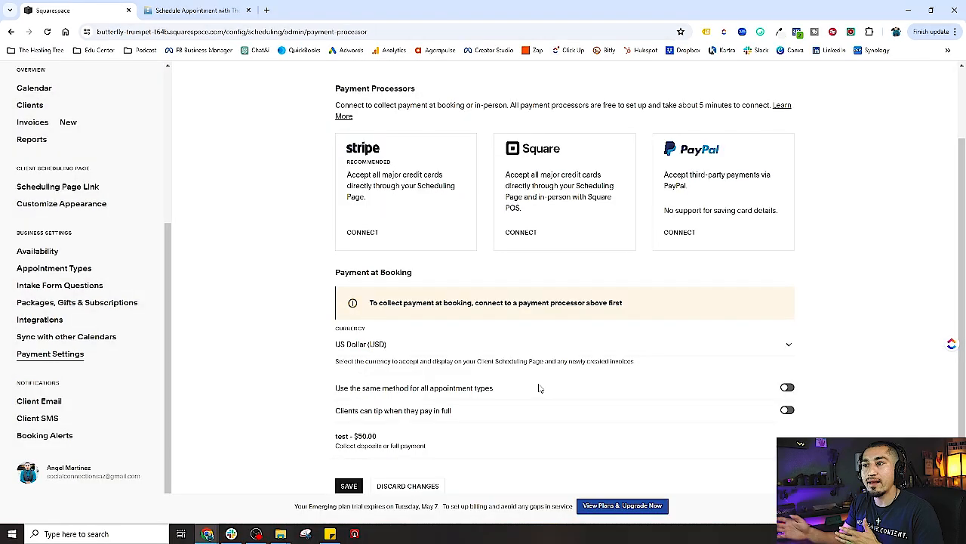
Scroll down to Payment at Booking for the test - $50.00 appointment
{"action": "scroll", "coordinate": [647, 423], "scroll_direction": "down", "scroll_amount": 2}
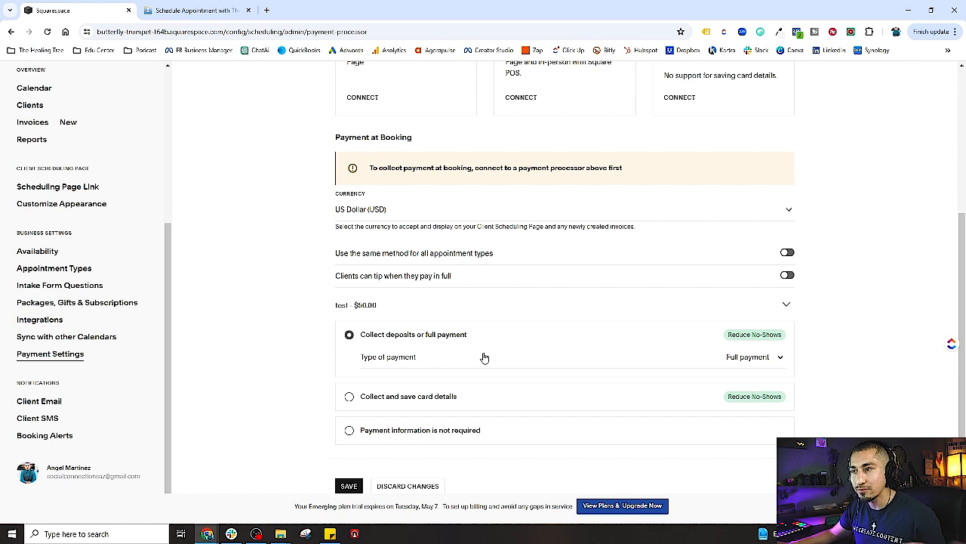
Set the test service to take a Deposit amount (%) of 50 percent
{"action": "left_click", "coordinate": [778, 361]}
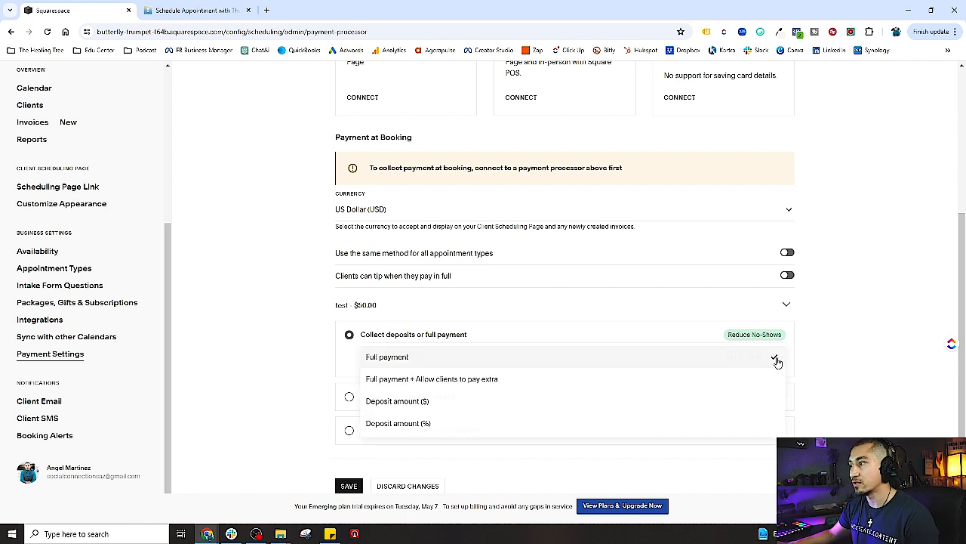
{"action": "left_click", "coordinate": [407, 427]}
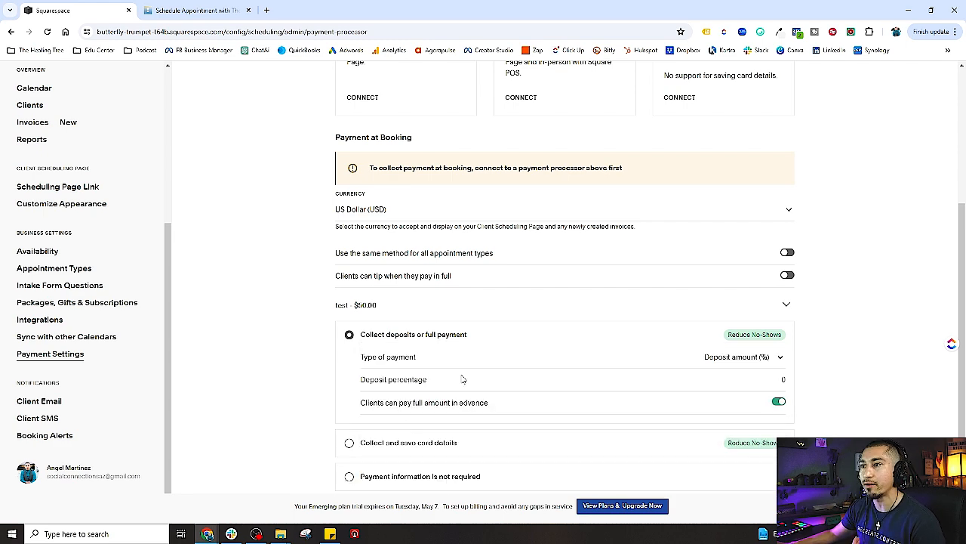
{"action": "left_click", "coordinate": [373, 306]}
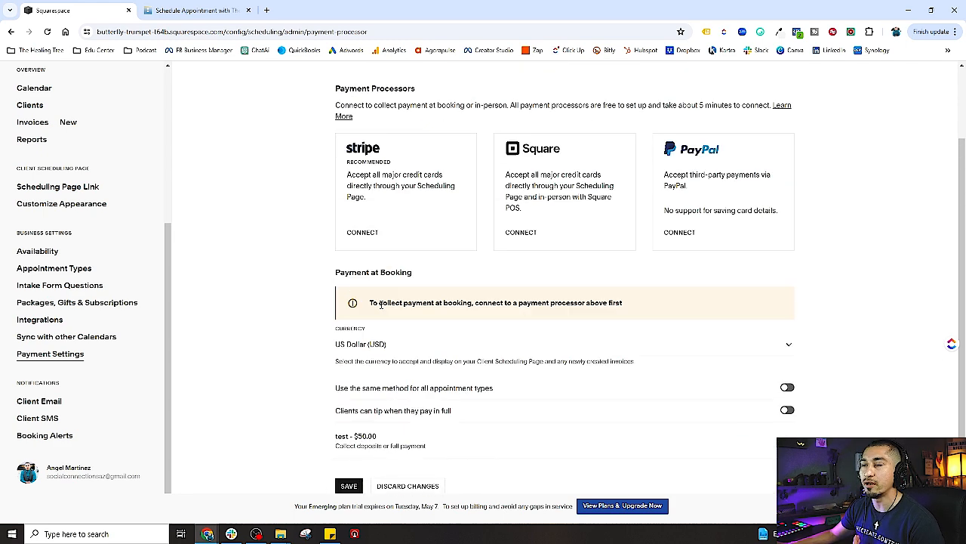
{"action": "left_click", "coordinate": [774, 452]}
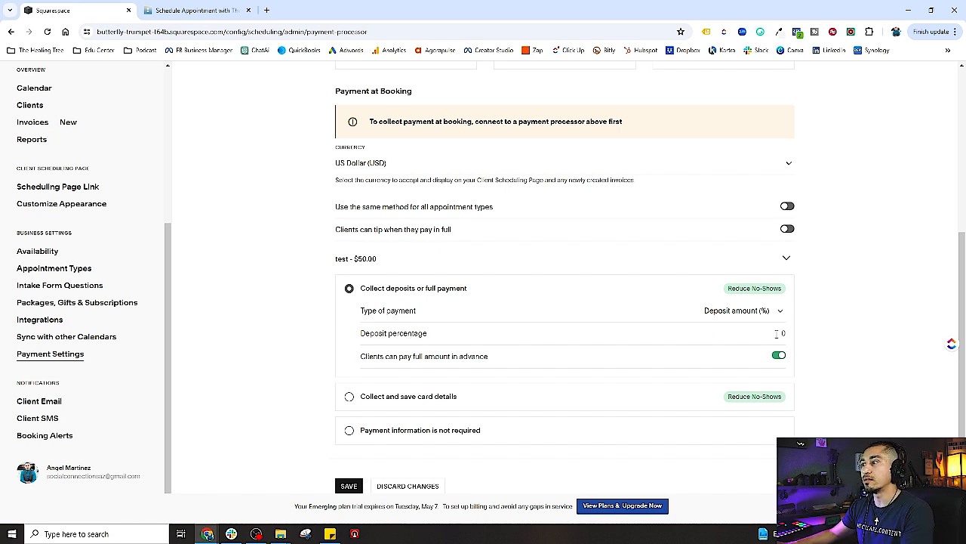
{"action": "left_click", "coordinate": [726, 312]}
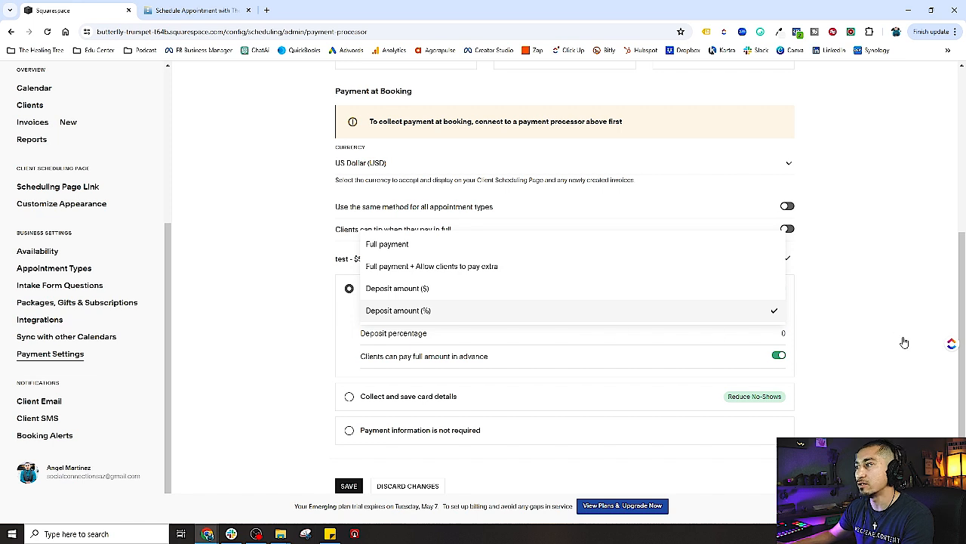
{"action": "left_click", "coordinate": [602, 310]}
{"action": "left_click", "coordinate": [780, 333]}
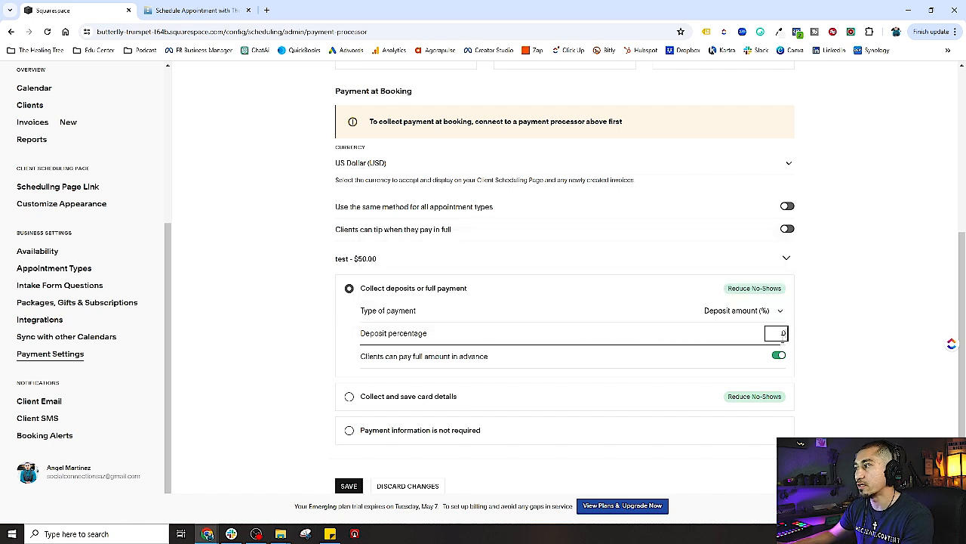
{"action": "type", "text": "50"}
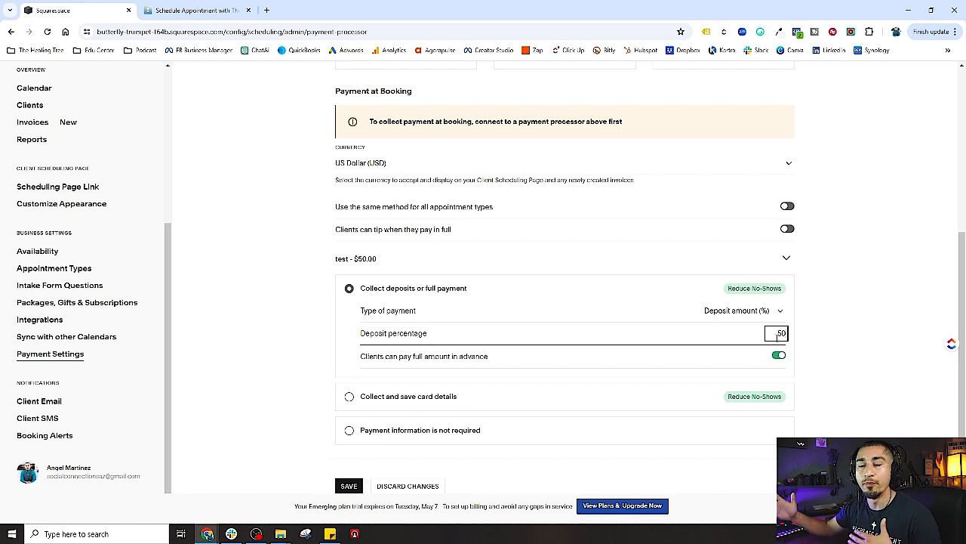
{"action": "left_click", "coordinate": [831, 352]}
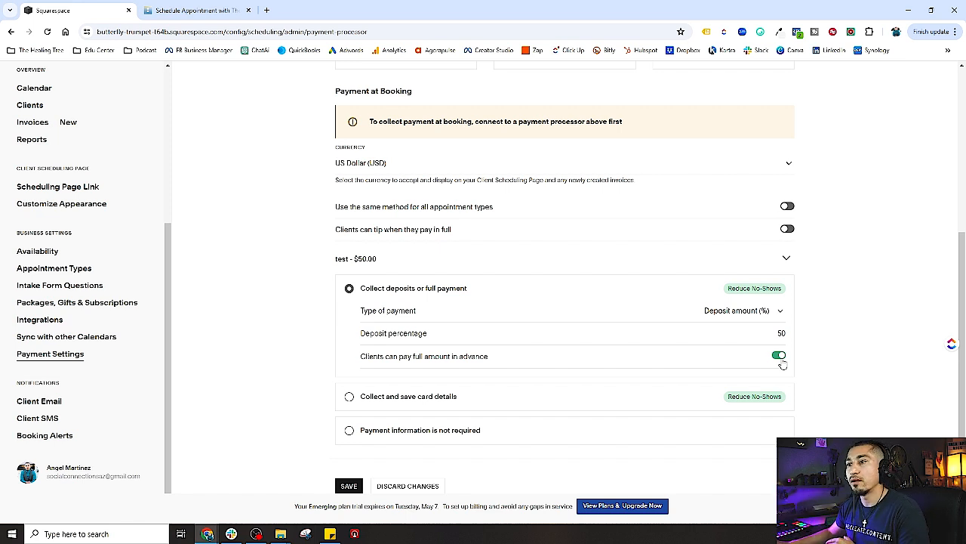
Discard the unsaved payment setting changes
{"action": "scroll", "coordinate": [752, 389], "scroll_direction": "up", "scroll_amount": 2}
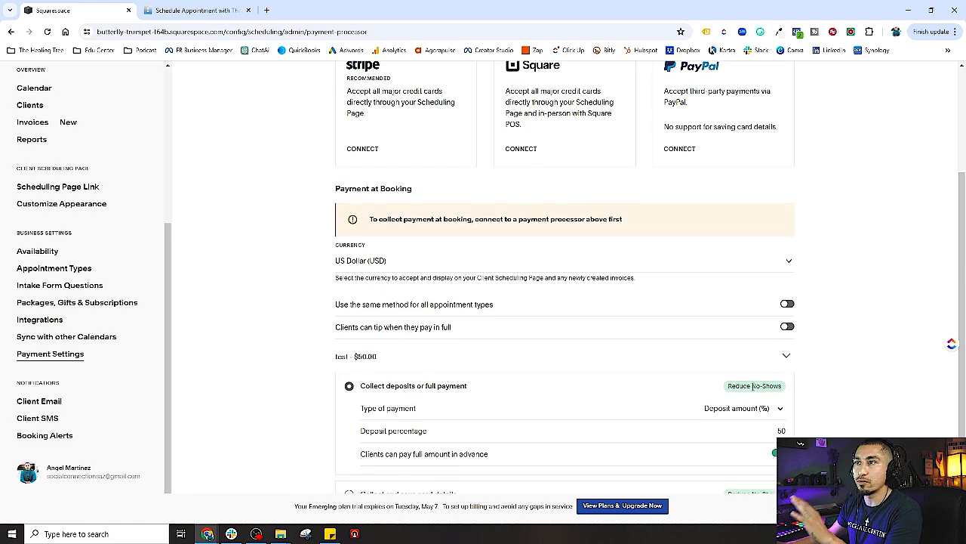
{"action": "scroll", "coordinate": [752, 386], "scroll_direction": "down", "scroll_amount": 2}
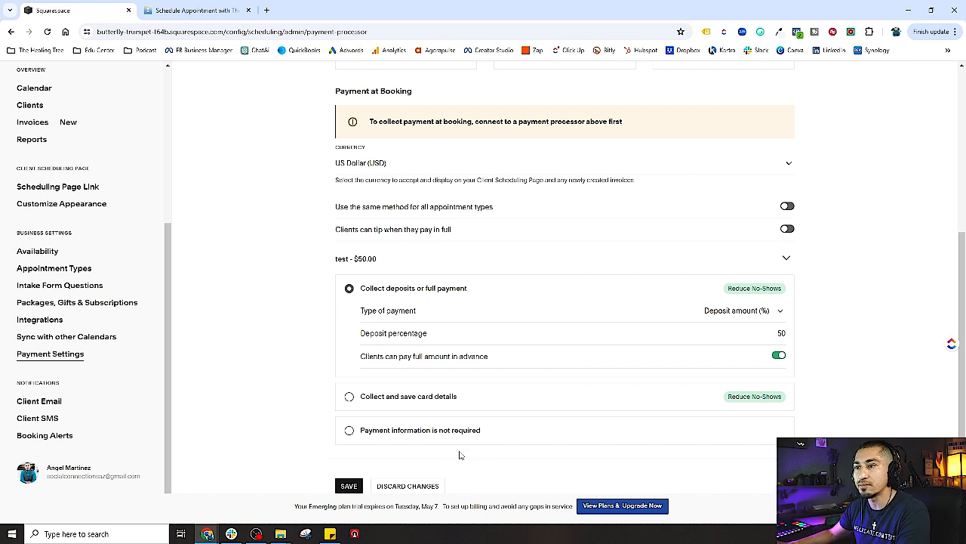
{"action": "left_click", "coordinate": [428, 486]}
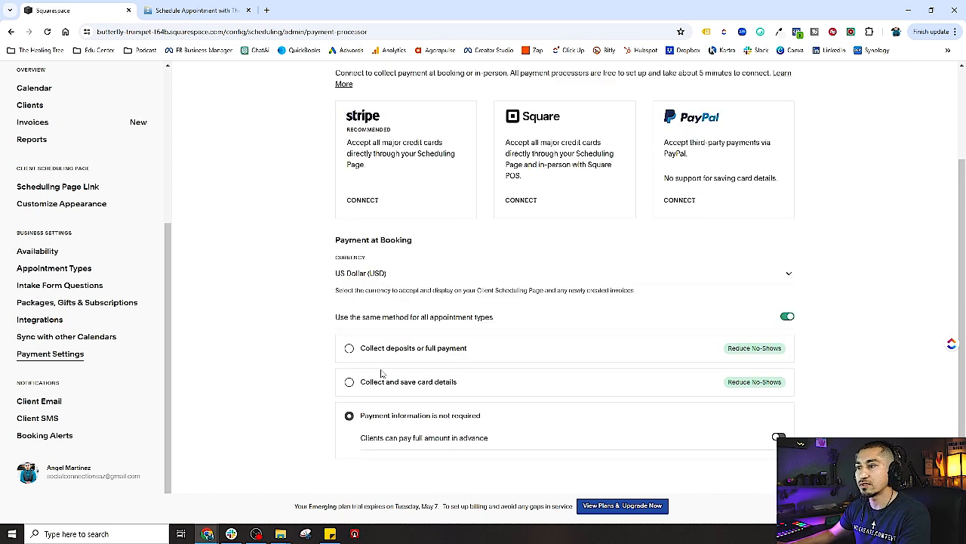
Pick 'Collect deposits or full payment', then move to Client Email settings, discarding the unsaved change
{"action": "left_click", "coordinate": [348, 350]}
{"action": "scroll", "coordinate": [216, 384], "scroll_direction": "down", "scroll_amount": 1}
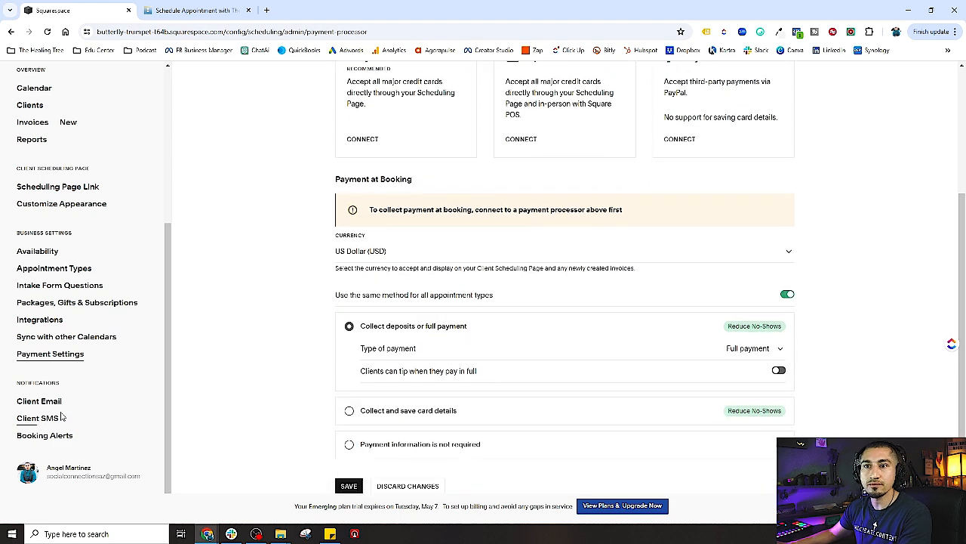
{"action": "left_click", "coordinate": [54, 405]}
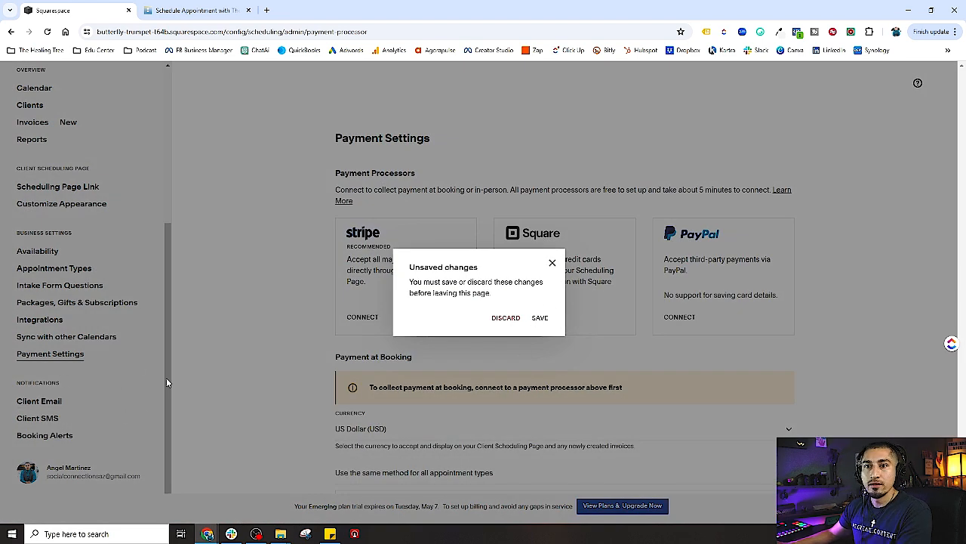
{"action": "left_click", "coordinate": [552, 263]}
{"action": "scroll", "coordinate": [155, 321], "scroll_direction": "down", "scroll_amount": 2}
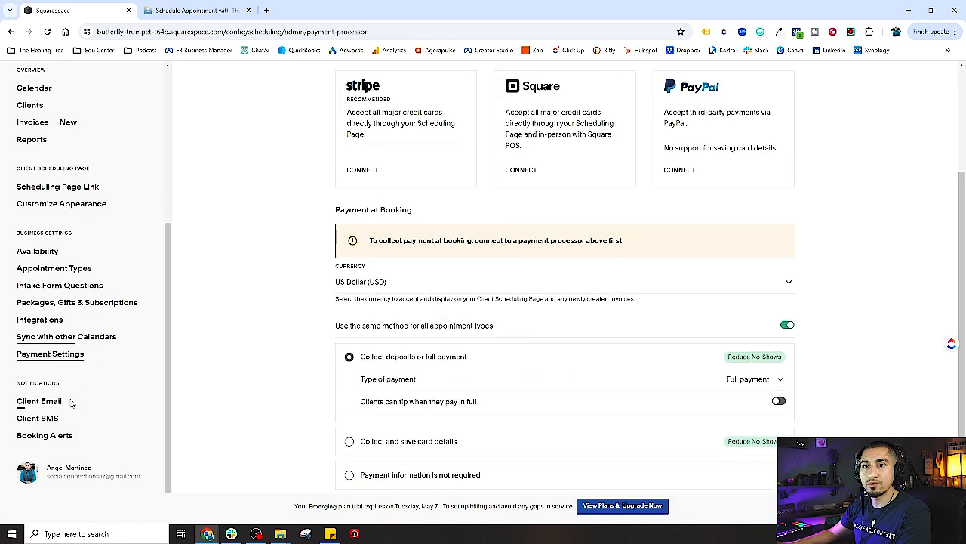
{"action": "left_click", "coordinate": [39, 401]}
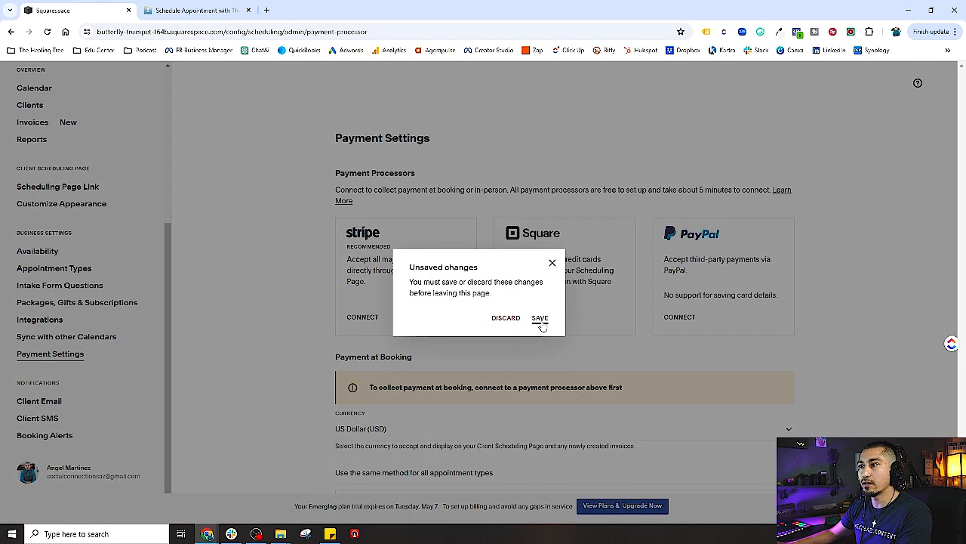
{"action": "left_click", "coordinate": [506, 318]}
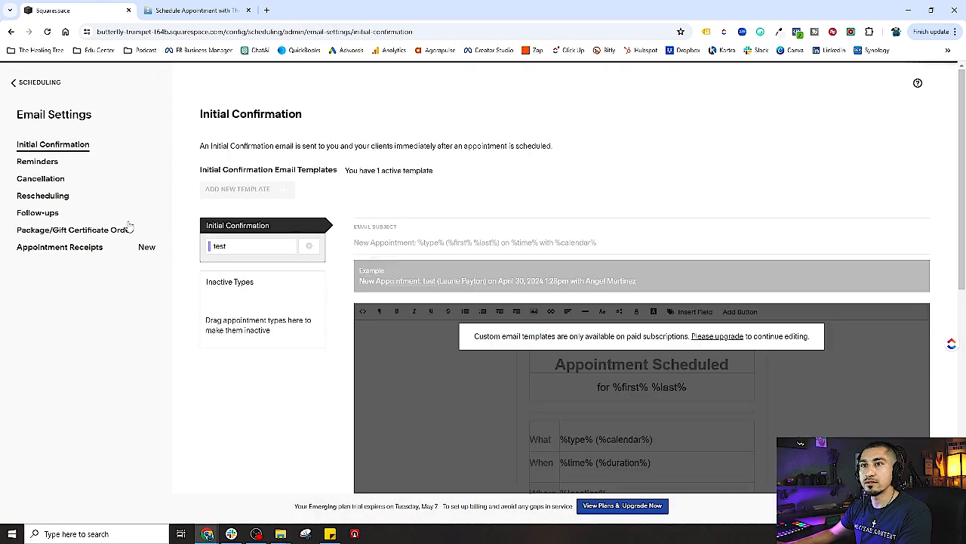
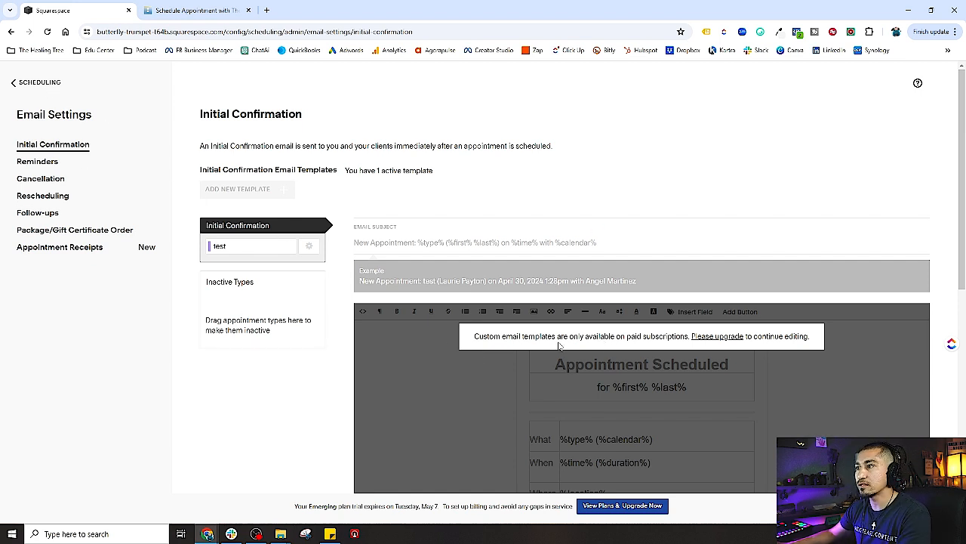
Bring The Healing Tree account's incognito window onto the screen and maximize it over the trial window
{"action": "scroll", "coordinate": [636, 346], "scroll_direction": "down", "scroll_amount": 5}
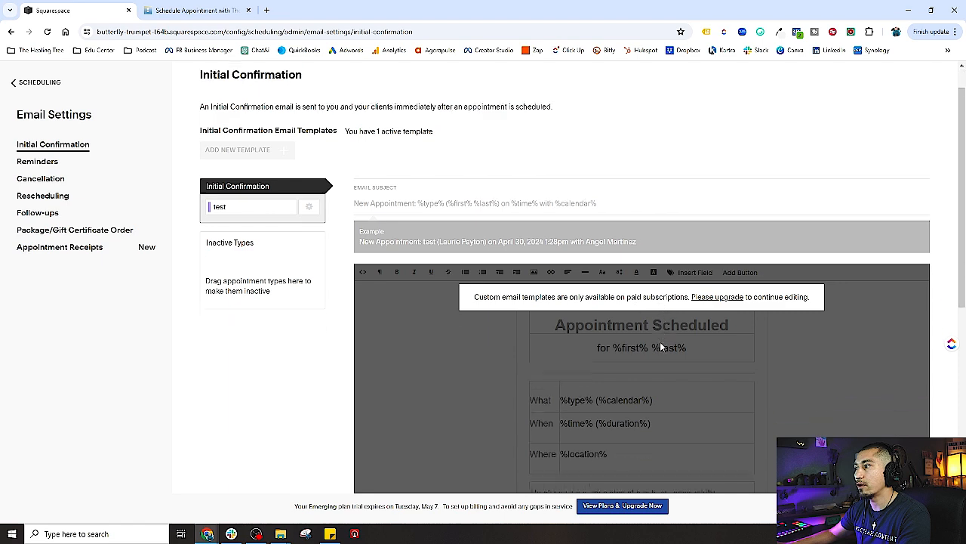
{"action": "scroll", "coordinate": [292, 341], "scroll_direction": "up", "scroll_amount": 5}
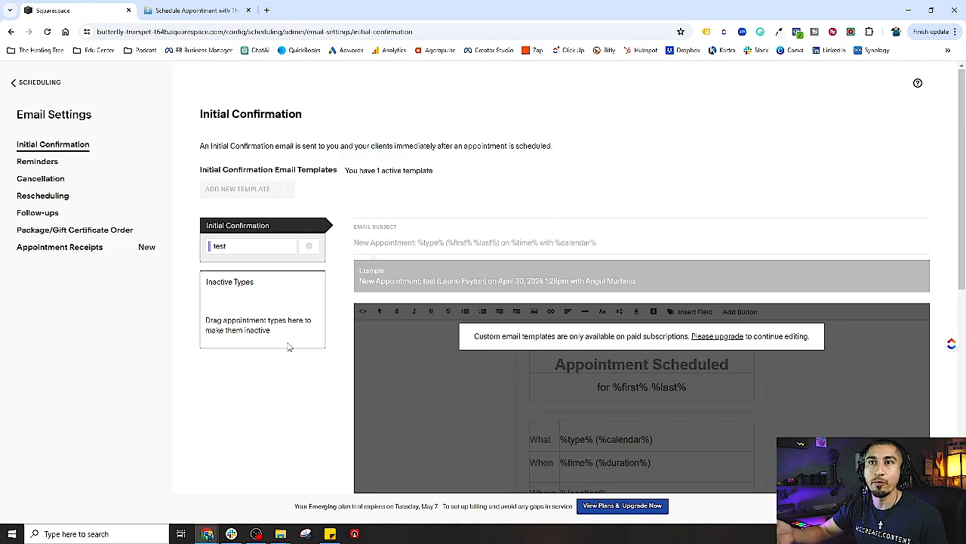
{"action": "left_click_drag", "start_coordinate": [0, 26], "coordinate": [99, 24]}
{"action": "left_click", "coordinate": [520, 22]}
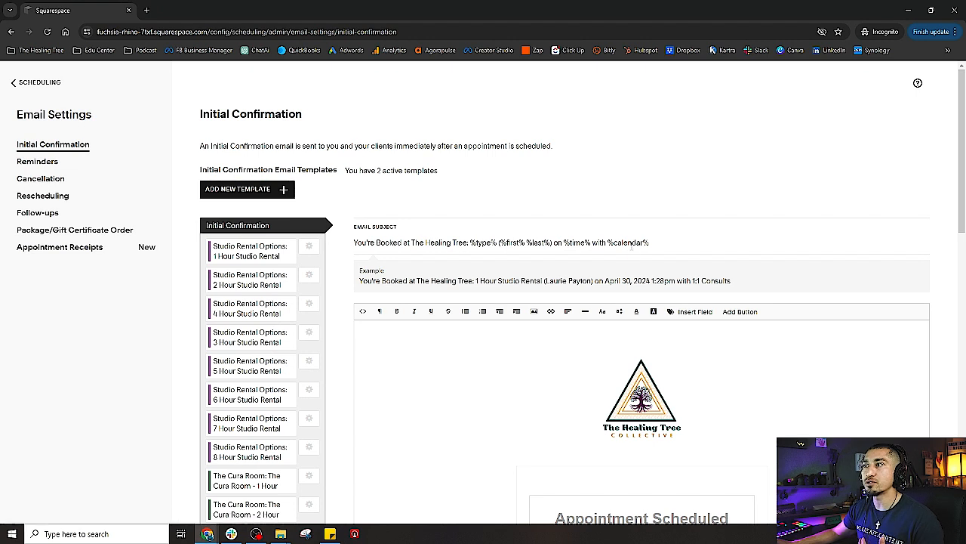
{"action": "left_click_drag", "start_coordinate": [354, 242], "coordinate": [468, 242]}
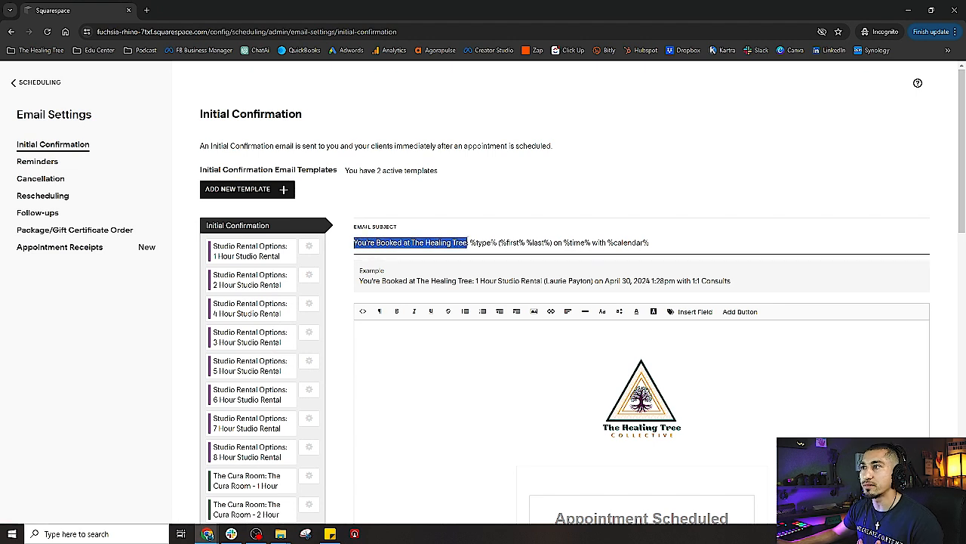
{"action": "left_click", "coordinate": [464, 242]}
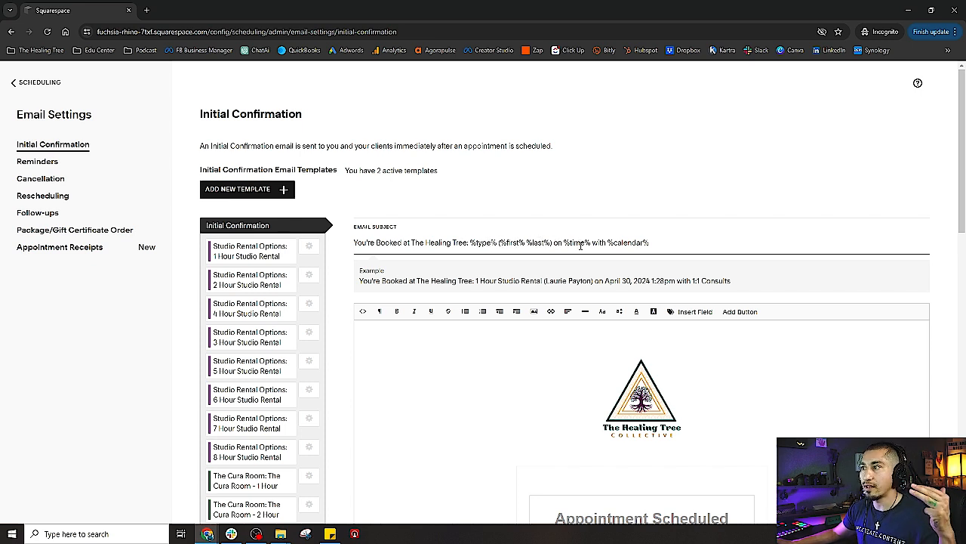
{"action": "left_click_drag", "start_coordinate": [562, 243], "coordinate": [593, 242]}
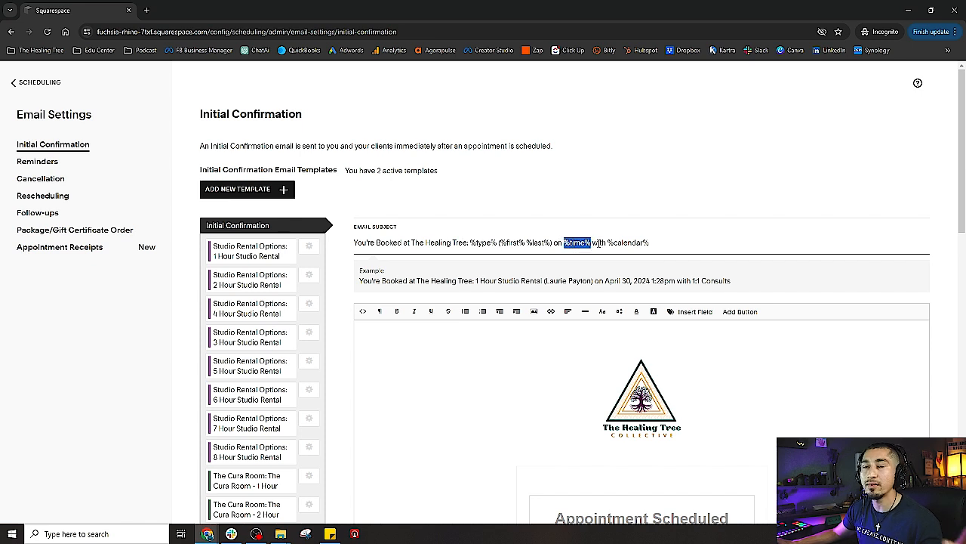
{"action": "left_click", "coordinate": [609, 243]}
{"action": "left_click_drag", "start_coordinate": [608, 243], "coordinate": [657, 242]}
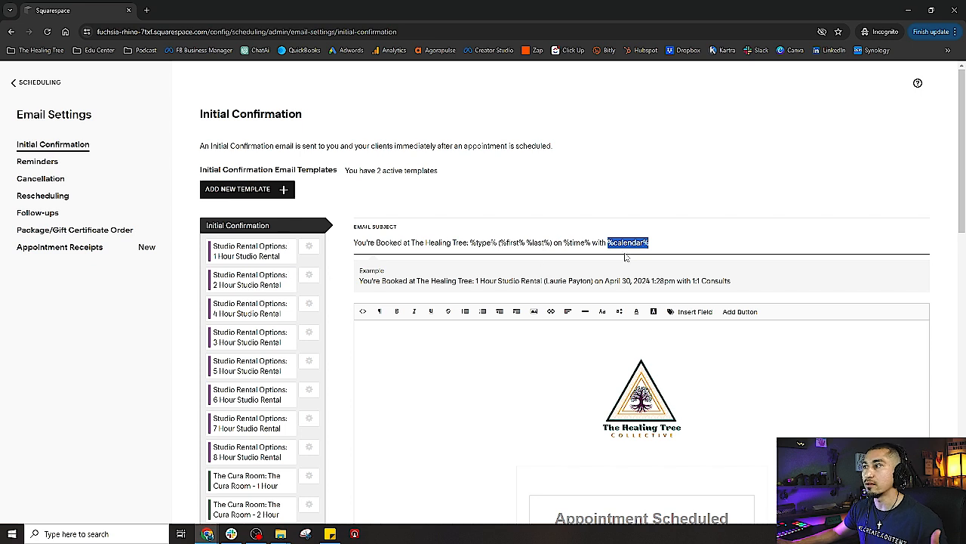
{"action": "left_click", "coordinate": [666, 242]}
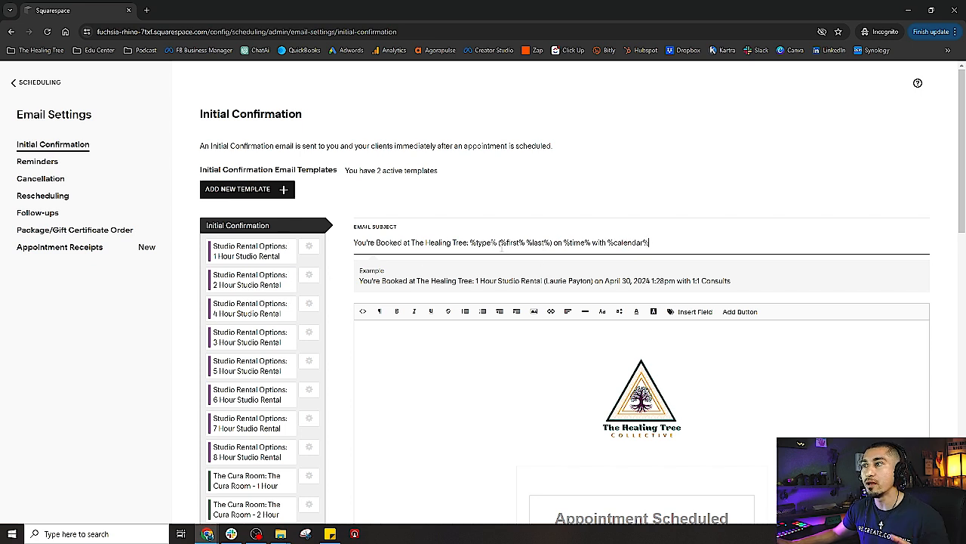
{"action": "left_click_drag", "start_coordinate": [471, 242], "coordinate": [495, 242]}
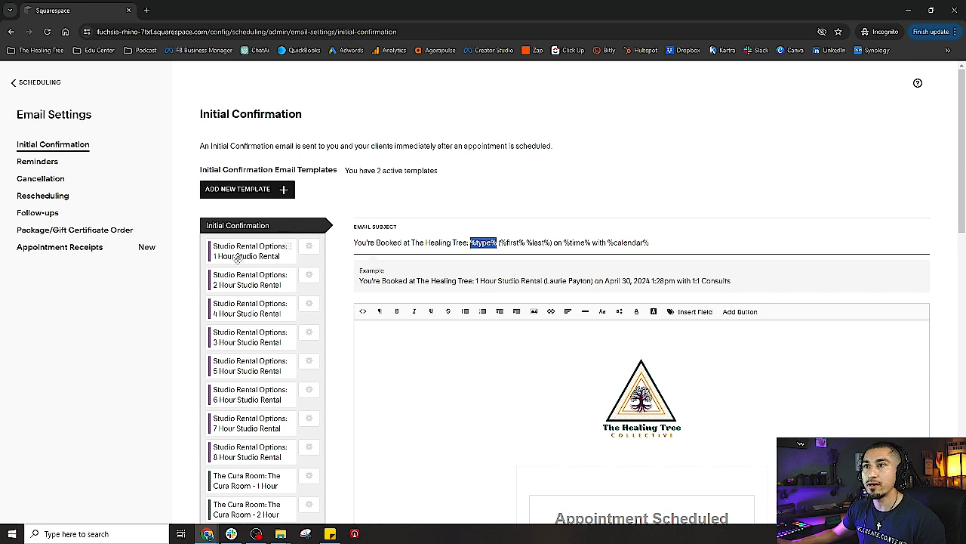
{"action": "left_click", "coordinate": [510, 242]}
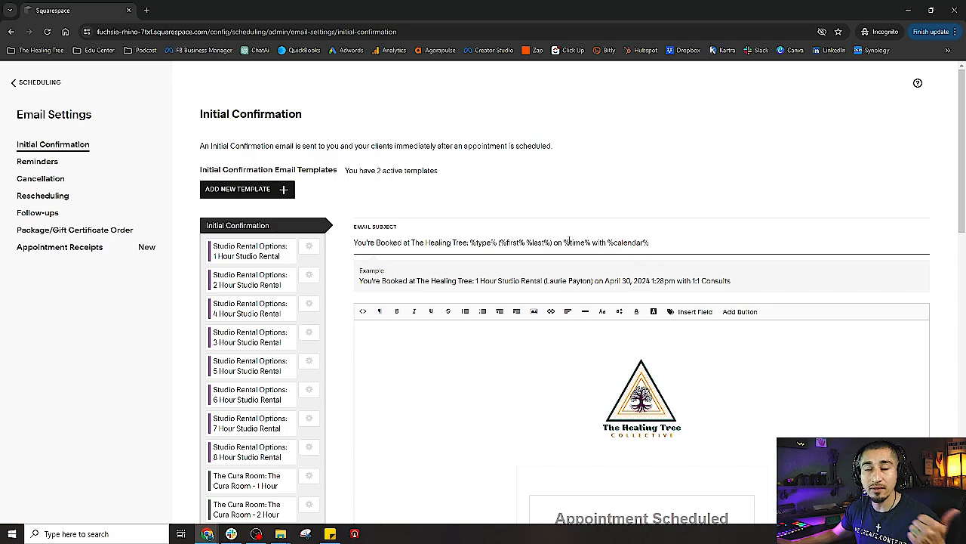
{"action": "left_click_drag", "start_coordinate": [609, 242], "coordinate": [656, 242]}
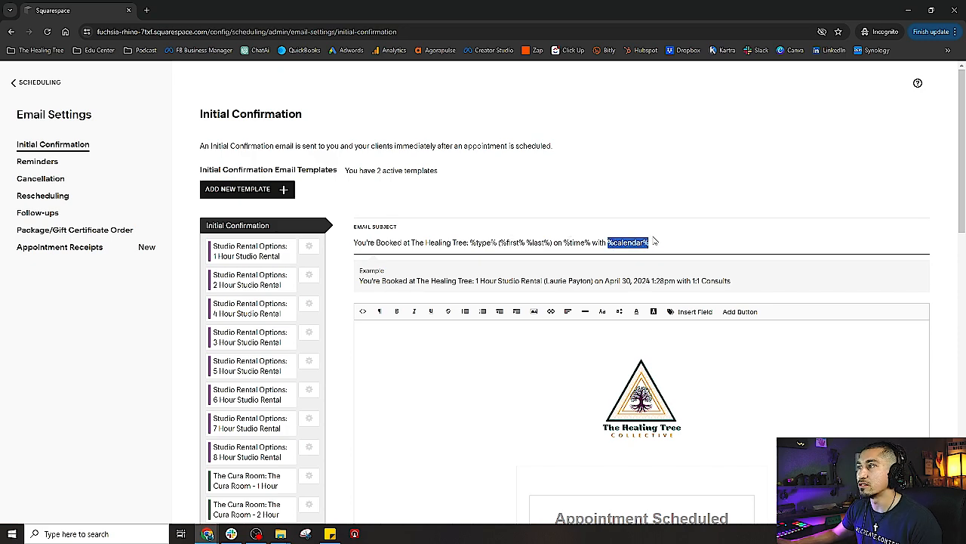
{"action": "scroll", "coordinate": [663, 238], "scroll_direction": "down", "scroll_amount": 6}
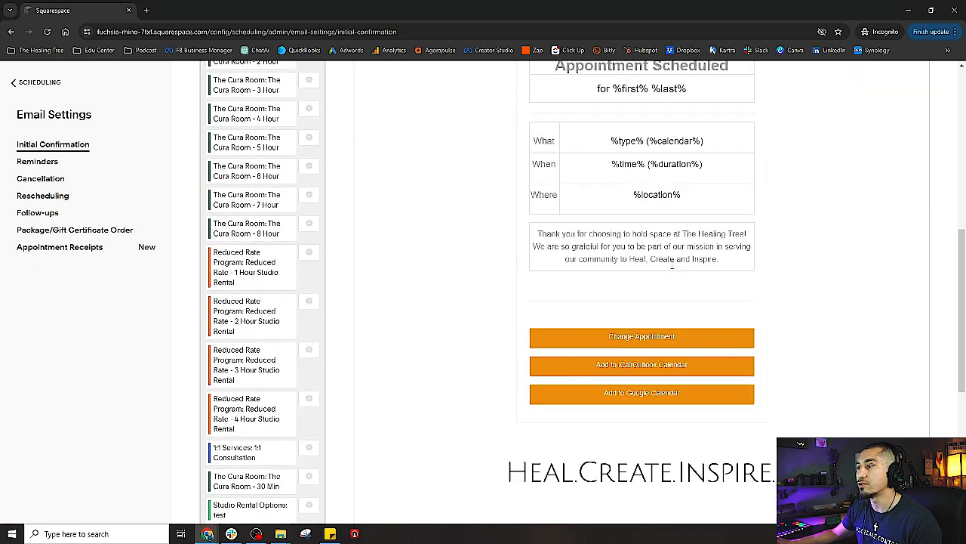
Highlight 1:1 Consults, the client name, 1 Hour Studio Rental and date in the example subject
{"action": "scroll", "coordinate": [687, 300], "scroll_direction": "up", "scroll_amount": 6}
{"action": "left_click", "coordinate": [663, 243]}
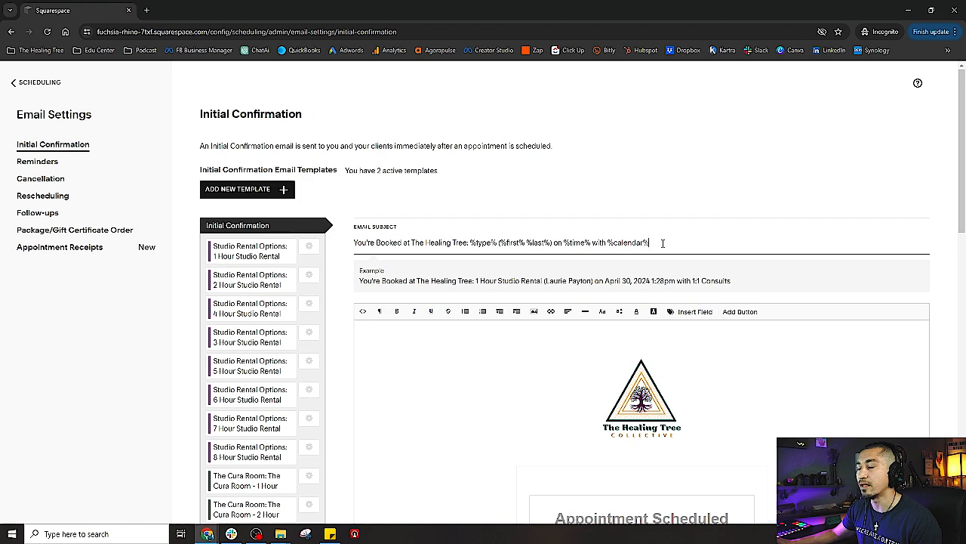
{"action": "scroll", "coordinate": [455, 274], "scroll_direction": "down", "scroll_amount": 2}
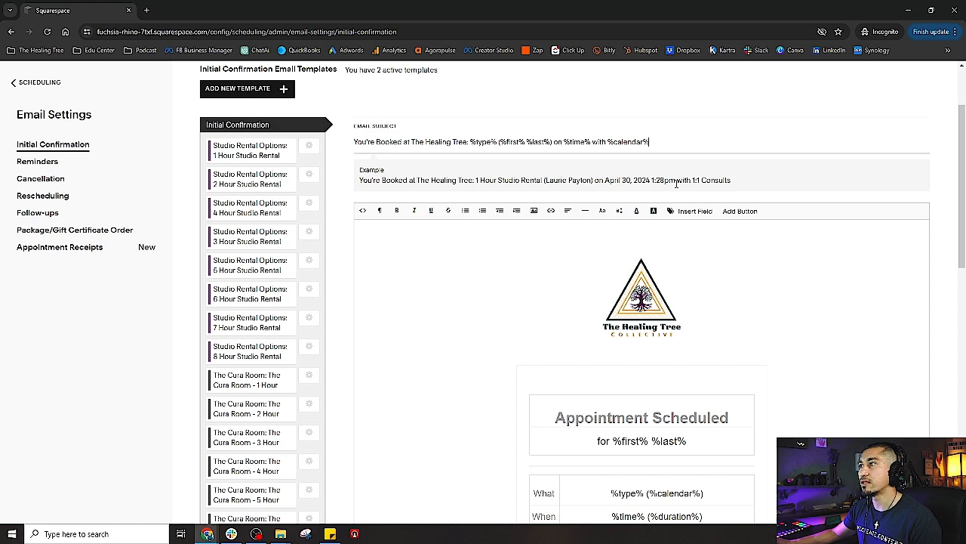
{"action": "left_click_drag", "start_coordinate": [693, 180], "coordinate": [748, 181]}
{"action": "left_click", "coordinate": [753, 181]}
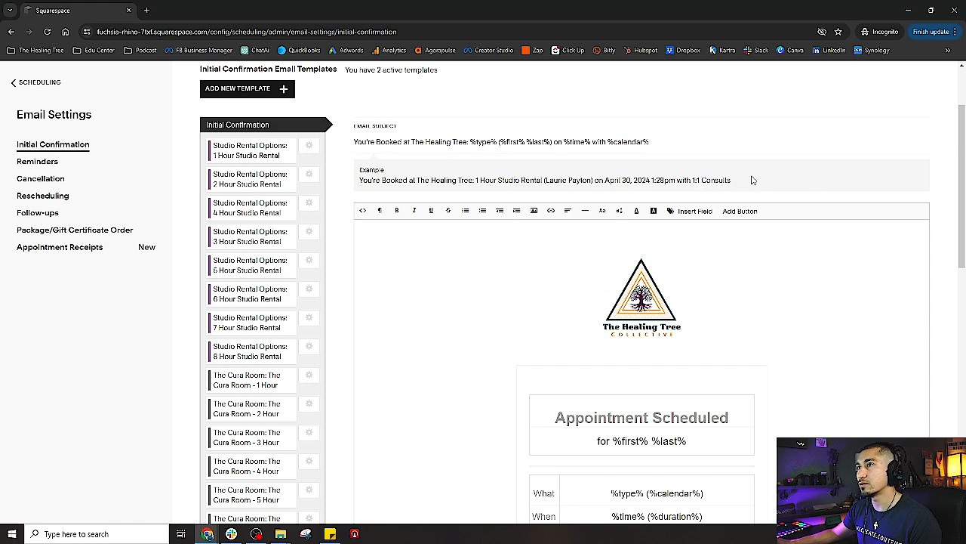
{"action": "scroll", "coordinate": [537, 234], "scroll_direction": "up", "scroll_amount": 1}
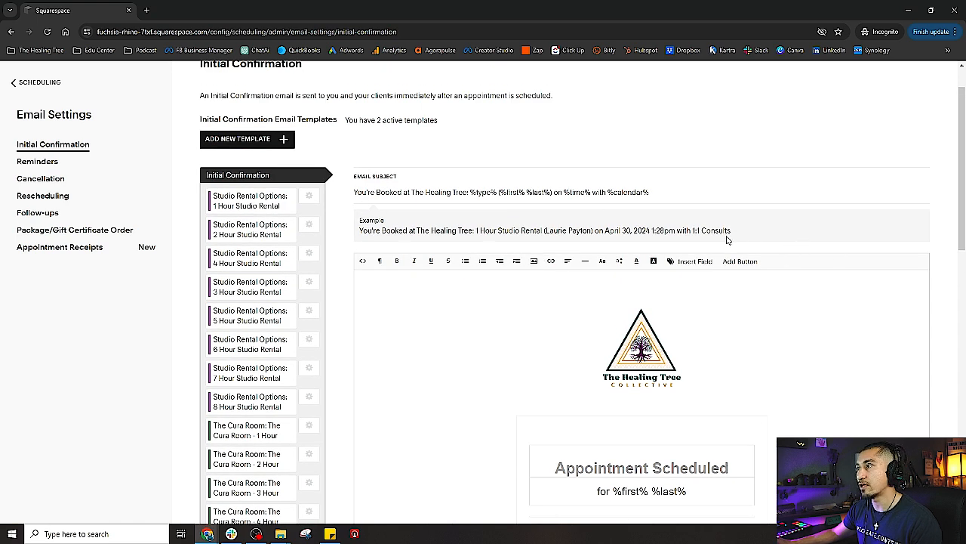
{"action": "left_click_drag", "start_coordinate": [542, 232], "coordinate": [597, 233]}
{"action": "left_click", "coordinate": [477, 233]}
{"action": "left_click_drag", "start_coordinate": [476, 231], "coordinate": [547, 231]}
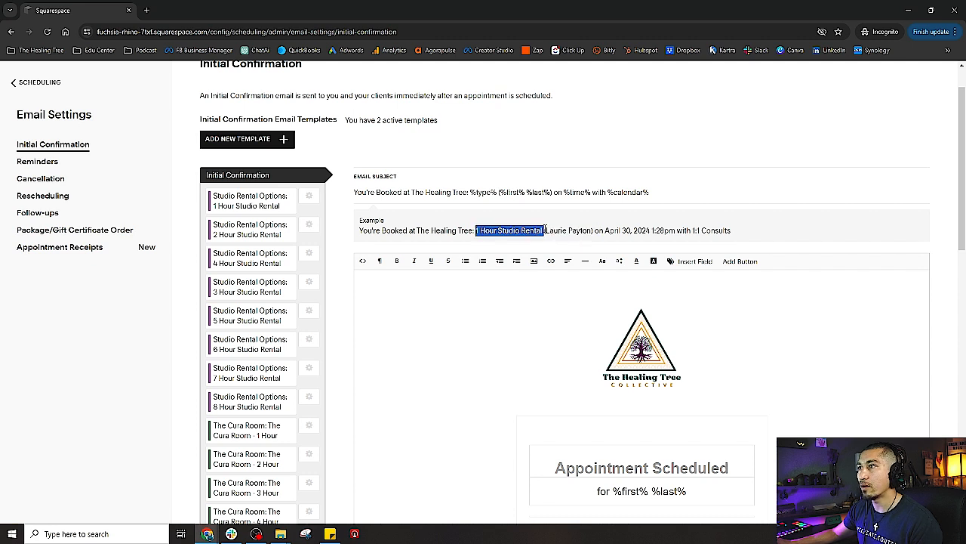
{"action": "left_click", "coordinate": [604, 235]}
{"action": "left_click_drag", "start_coordinate": [604, 232], "coordinate": [679, 231]}
{"action": "left_click", "coordinate": [485, 317]}
Select The Healing Tree logo and close the Insert Image dialog without changes
{"action": "scroll", "coordinate": [473, 315], "scroll_direction": "down", "scroll_amount": 3}
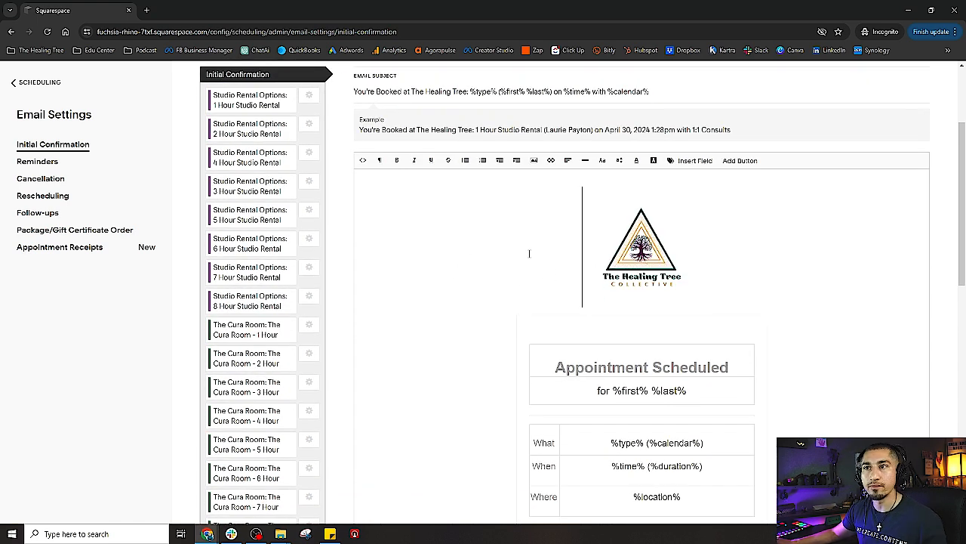
{"action": "left_click", "coordinate": [647, 260]}
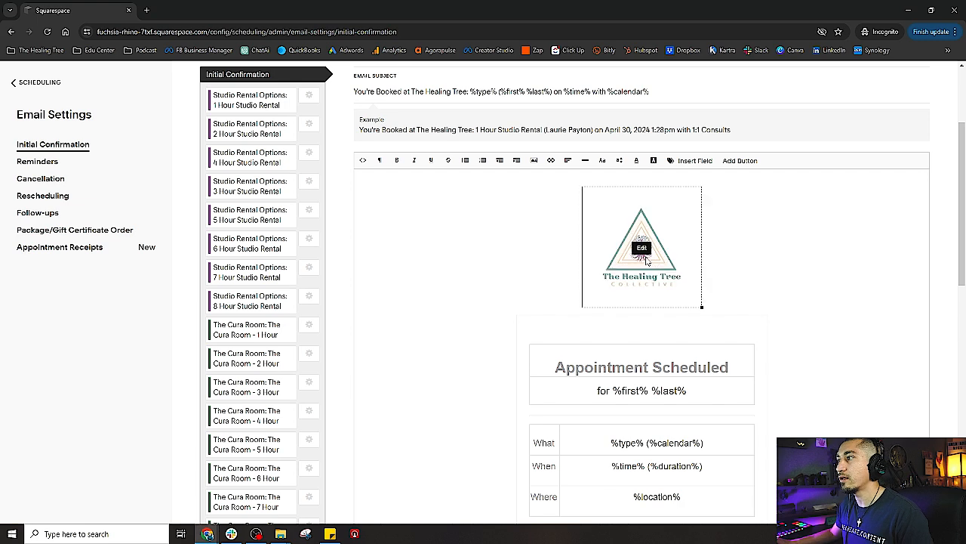
{"action": "left_click", "coordinate": [534, 160]}
{"action": "left_click", "coordinate": [647, 190]}
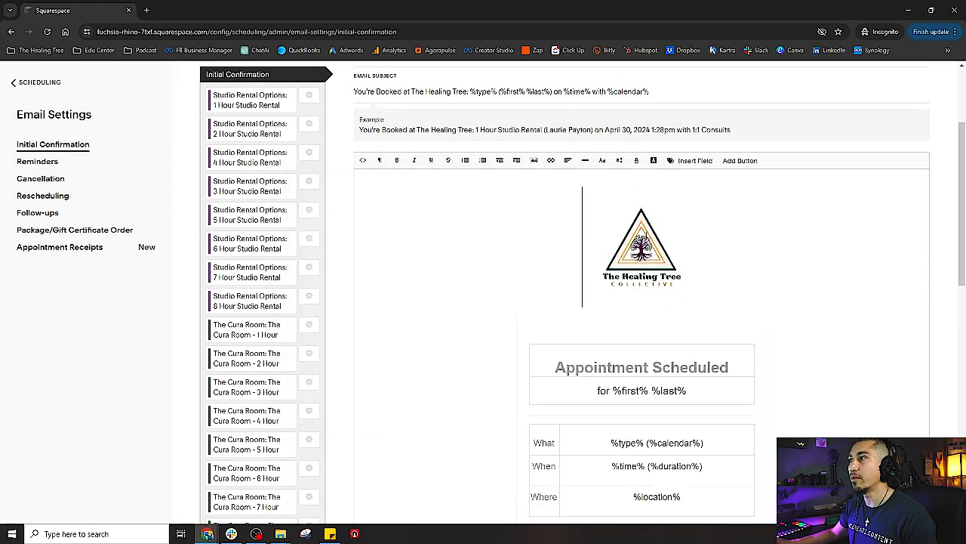
{"action": "scroll", "coordinate": [443, 294], "scroll_direction": "up", "scroll_amount": 1}
{"action": "scroll", "coordinate": [461, 302], "scroll_direction": "down", "scroll_amount": 3}
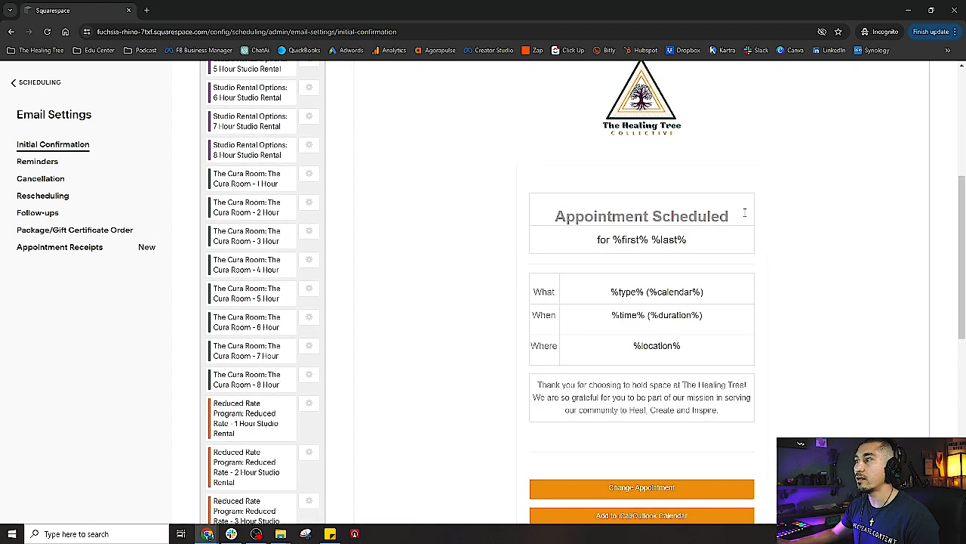
{"action": "left_click_drag", "start_coordinate": [87, 13], "coordinate": [87, 169]}
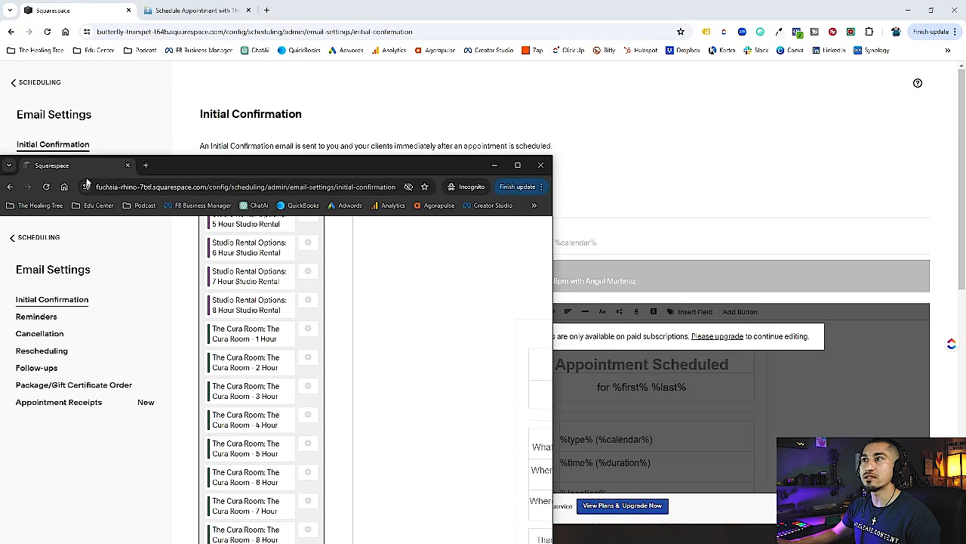
{"action": "left_click", "coordinate": [297, 14]}
{"action": "scroll", "coordinate": [605, 392], "scroll_direction": "down", "scroll_amount": 2}
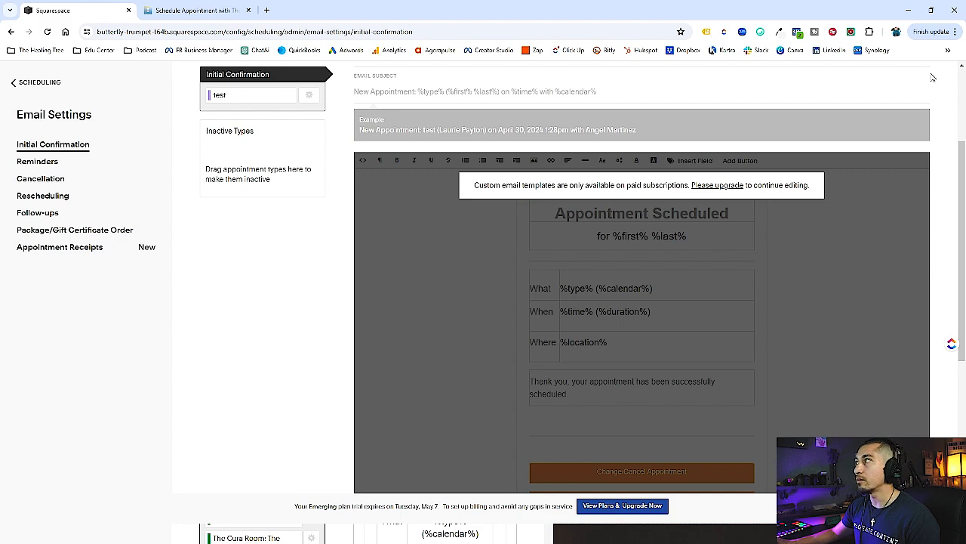
{"action": "left_click", "coordinate": [930, 10]}
{"action": "left_click", "coordinate": [220, 167]}
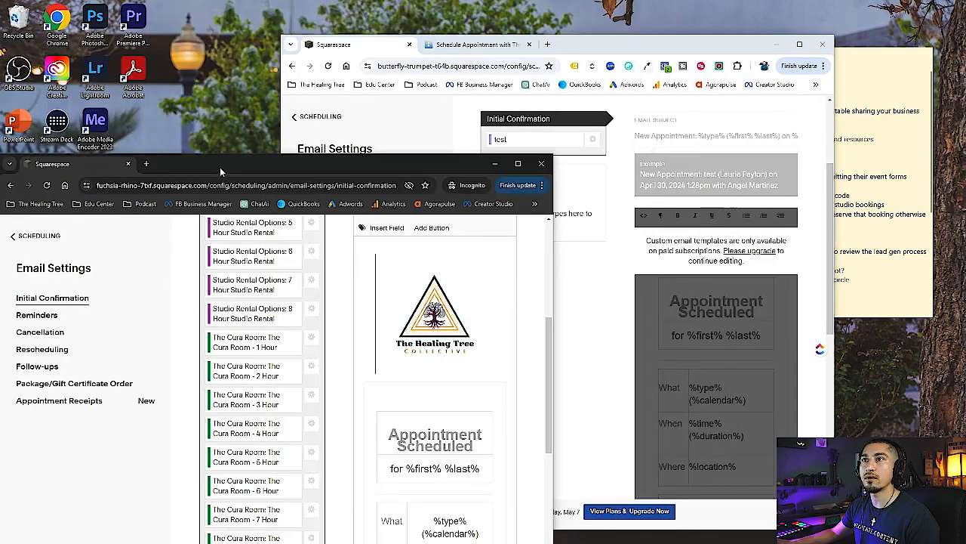
{"action": "left_click", "coordinate": [518, 164]}
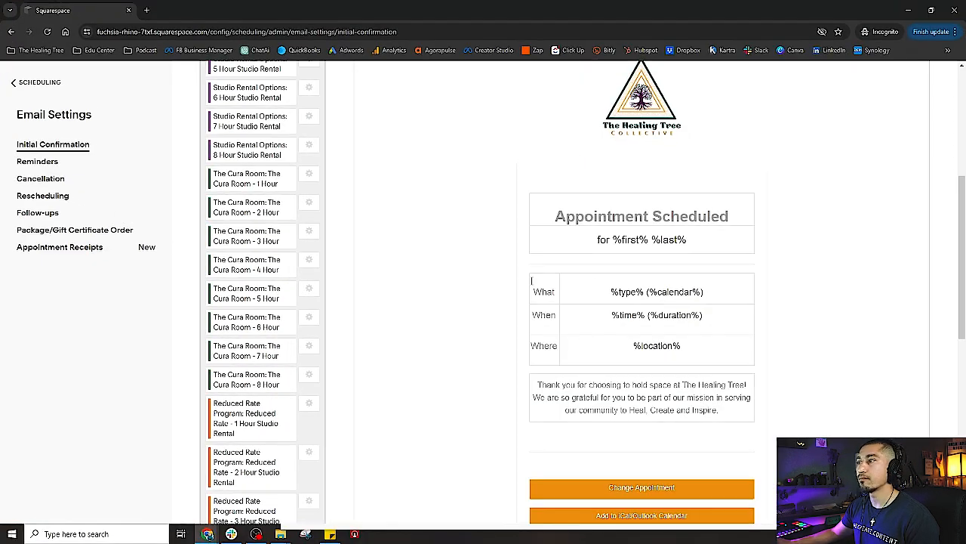
{"action": "left_click_drag", "start_coordinate": [728, 216], "coordinate": [559, 211]}
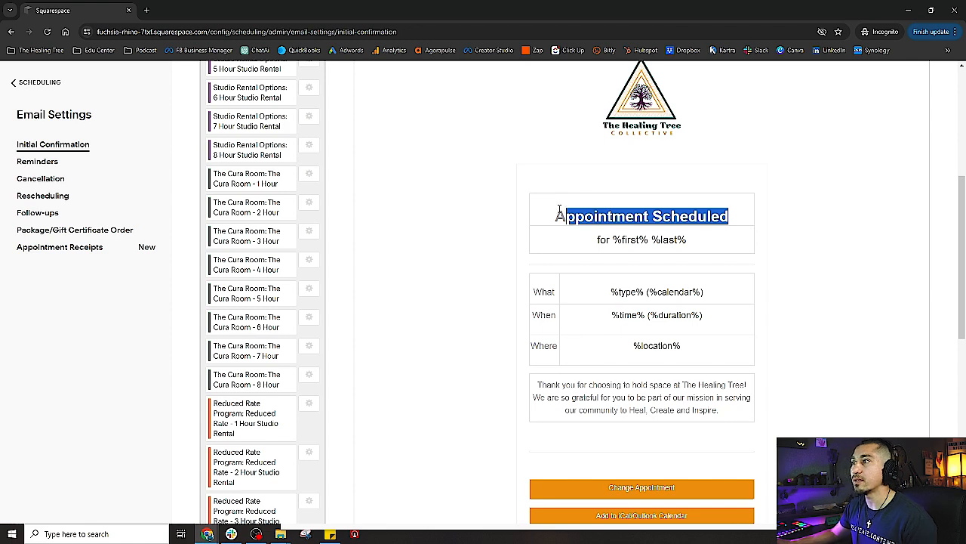
{"action": "left_click", "coordinate": [559, 211]}
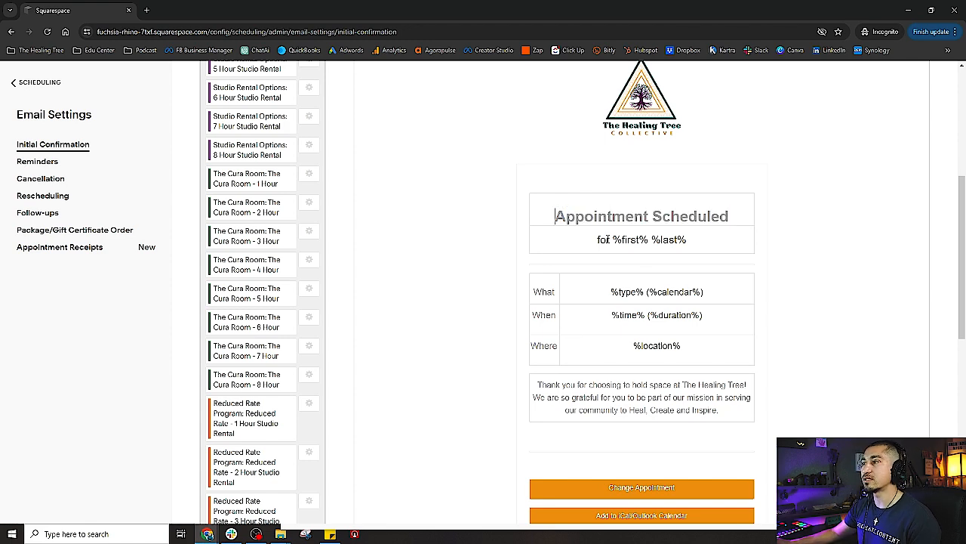
{"action": "scroll", "coordinate": [562, 275], "scroll_direction": "down", "scroll_amount": 1}
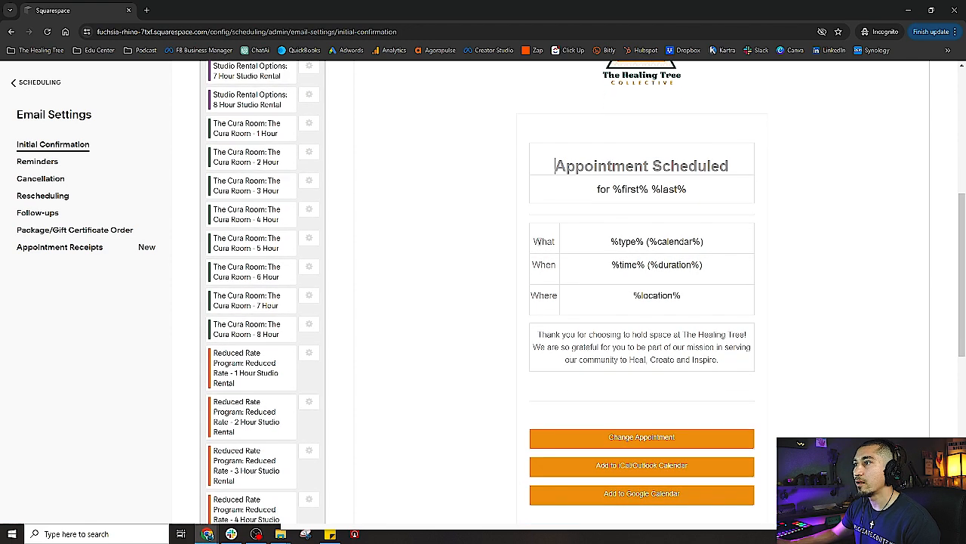
{"action": "double_click", "coordinate": [539, 241]}
{"action": "left_click", "coordinate": [535, 296]}
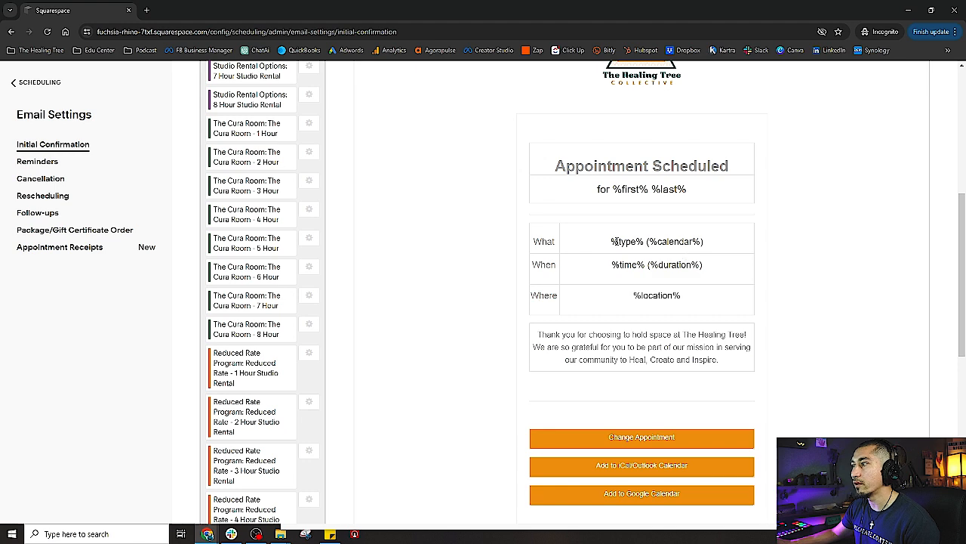
{"action": "left_click_drag", "start_coordinate": [615, 240], "coordinate": [730, 240]}
{"action": "left_click", "coordinate": [729, 241]}
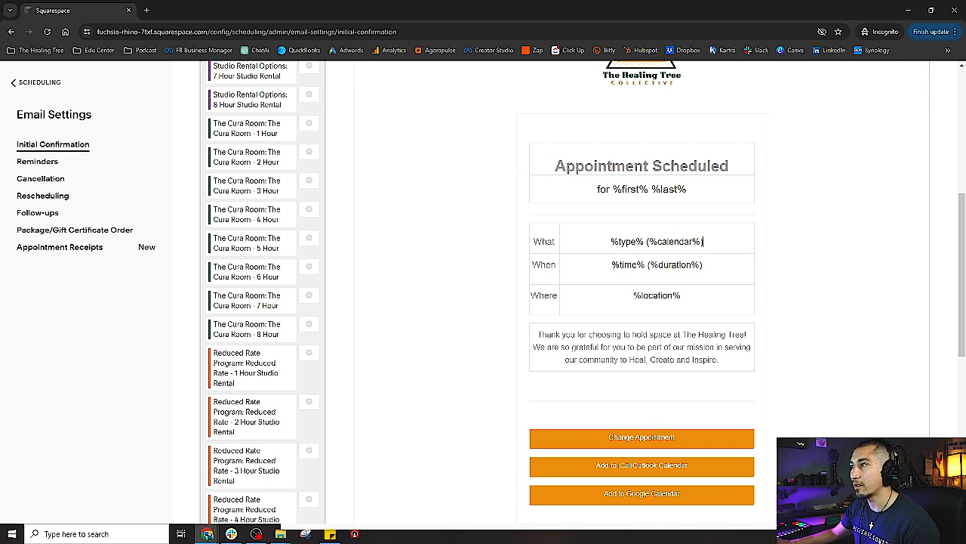
{"action": "left_click_drag", "start_coordinate": [612, 265], "coordinate": [738, 261]}
{"action": "left_click", "coordinate": [624, 297]}
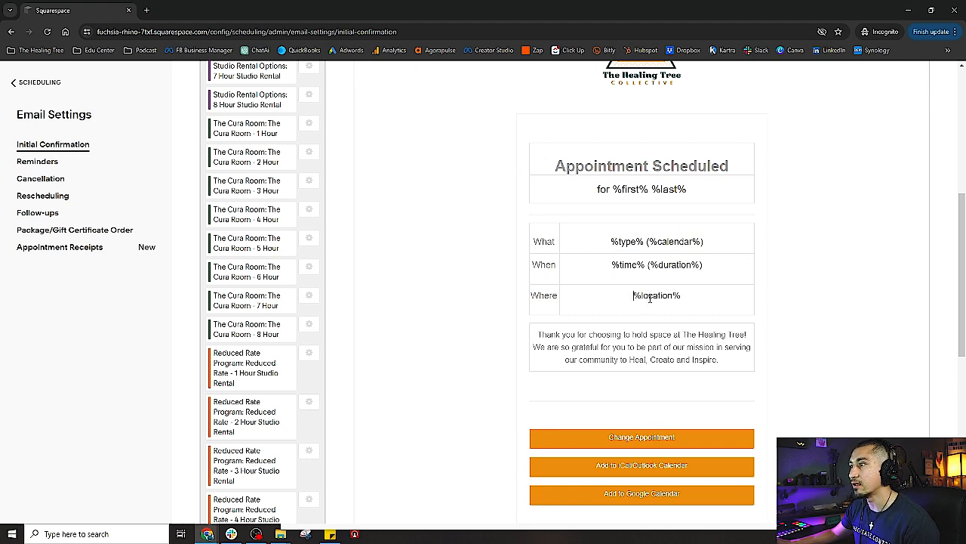
{"action": "scroll", "coordinate": [691, 312], "scroll_direction": "down", "scroll_amount": 1}
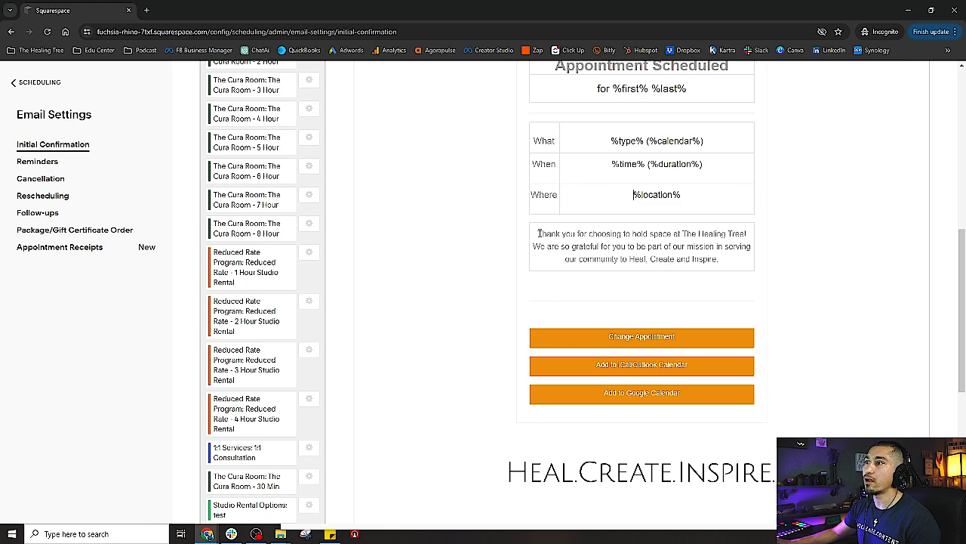
{"action": "left_click_drag", "start_coordinate": [539, 234], "coordinate": [732, 264]}
{"action": "scroll", "coordinate": [528, 339], "scroll_direction": "up", "scroll_amount": 4}
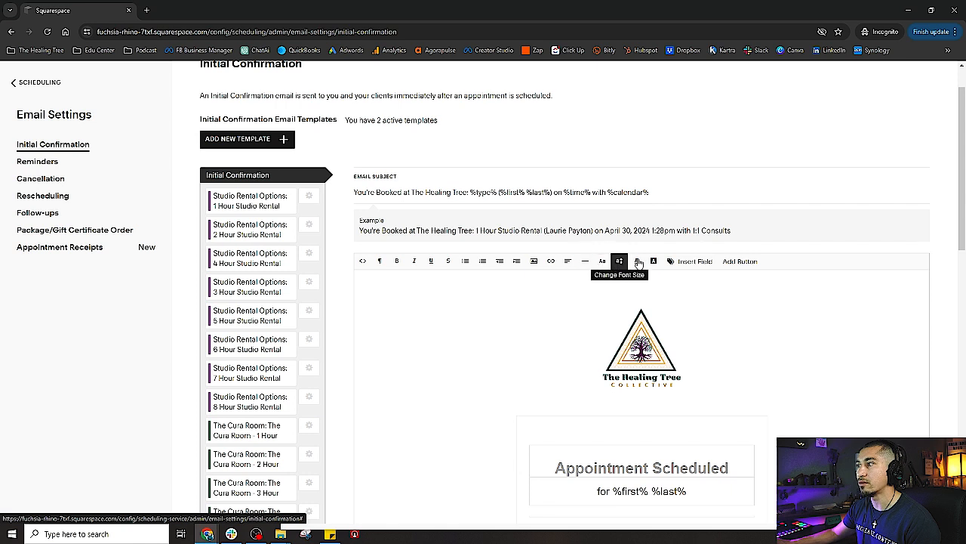
{"action": "left_click", "coordinate": [691, 262]}
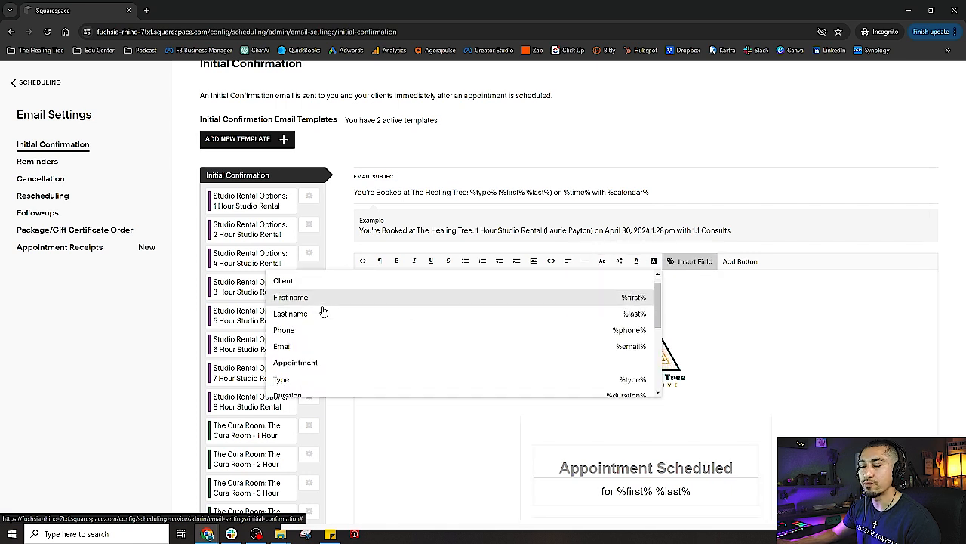
{"action": "scroll", "coordinate": [323, 311], "scroll_direction": "down", "scroll_amount": 2}
{"action": "left_click", "coordinate": [420, 442]}
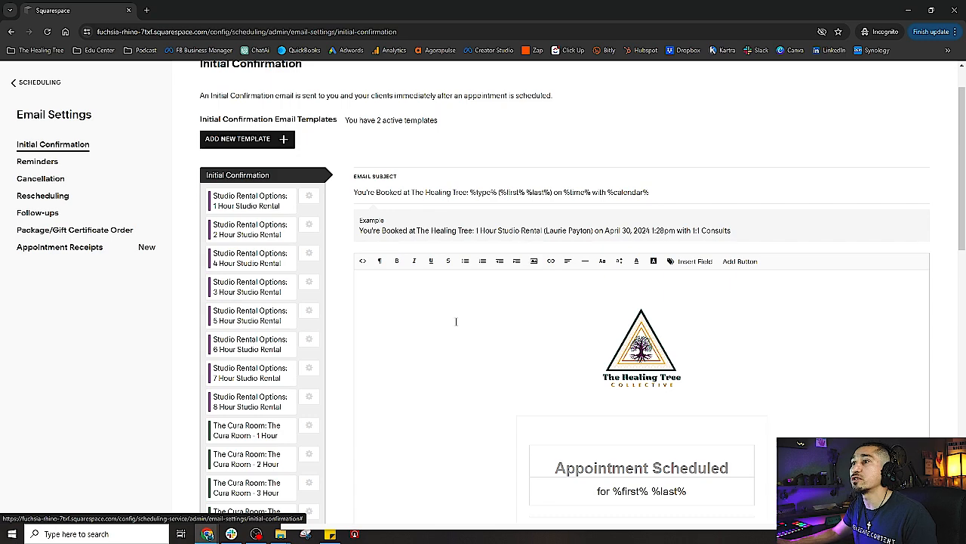
{"action": "scroll", "coordinate": [456, 321], "scroll_direction": "down", "scroll_amount": 5}
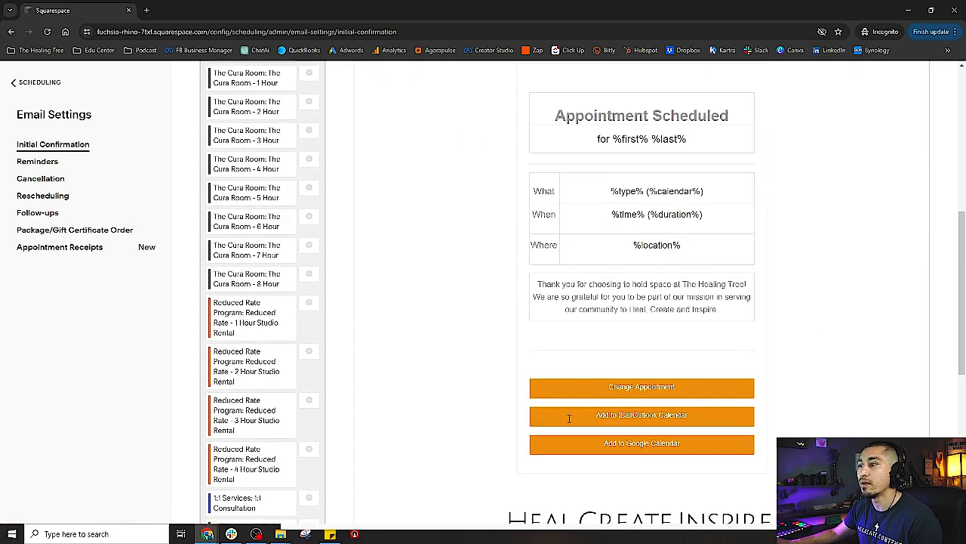
{"action": "left_click", "coordinate": [576, 286]}
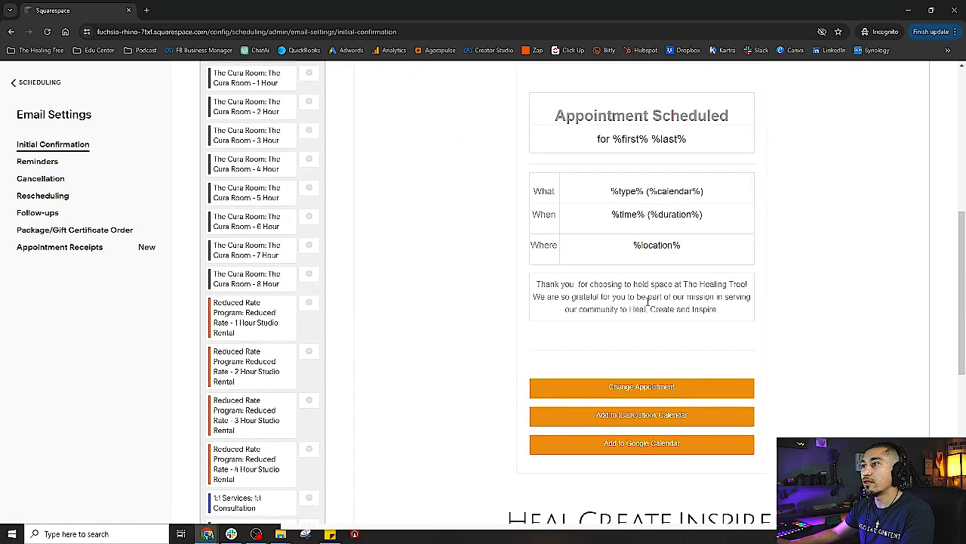
{"action": "scroll", "coordinate": [774, 305], "scroll_direction": "up", "scroll_amount": 5}
{"action": "left_click", "coordinate": [687, 211]}
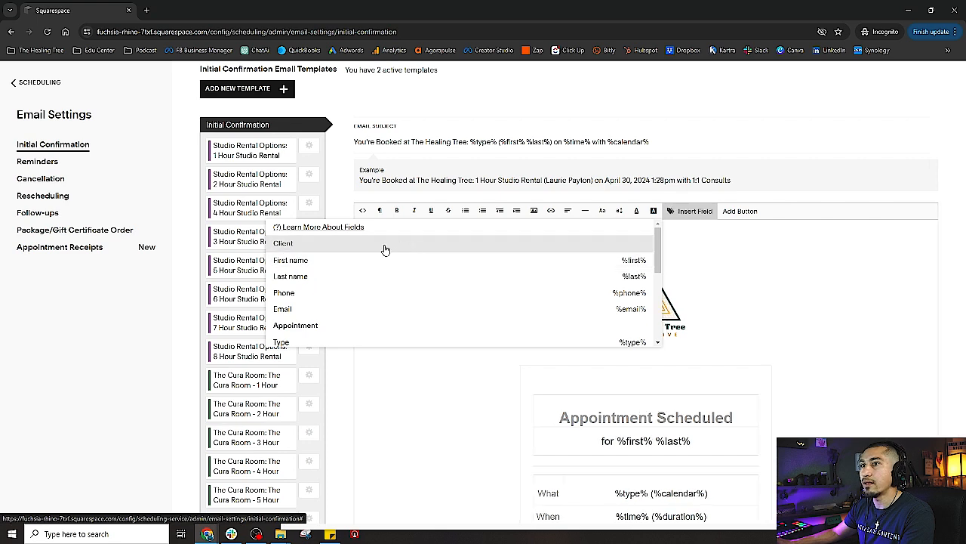
{"action": "left_click", "coordinate": [306, 267]}
{"action": "scroll", "coordinate": [604, 409], "scroll_direction": "down", "scroll_amount": 4}
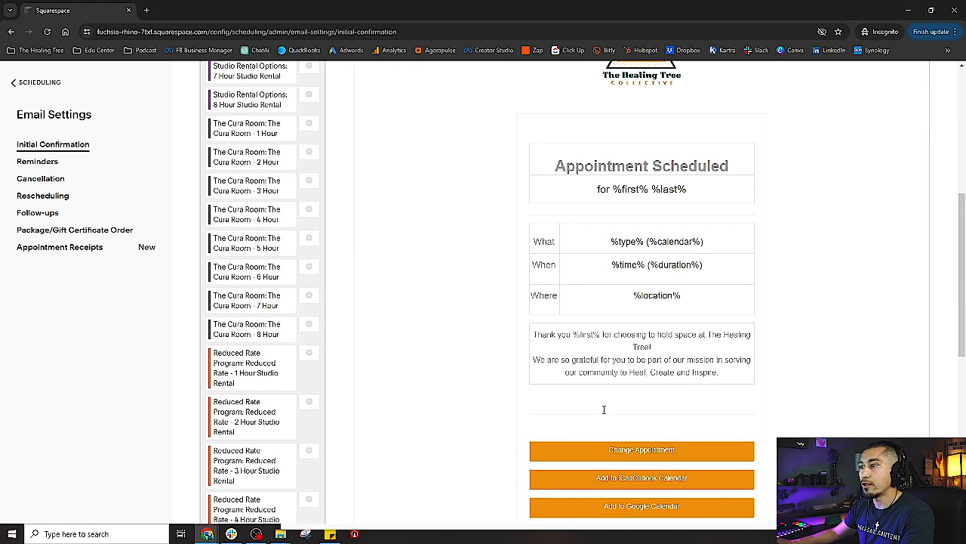
{"action": "left_click_drag", "start_coordinate": [602, 335], "coordinate": [571, 334]}
{"action": "left_click", "coordinate": [605, 335]}
{"action": "key", "text": "BackSpace"}
{"action": "scroll", "coordinate": [637, 371], "scroll_direction": "up", "scroll_amount": 3}
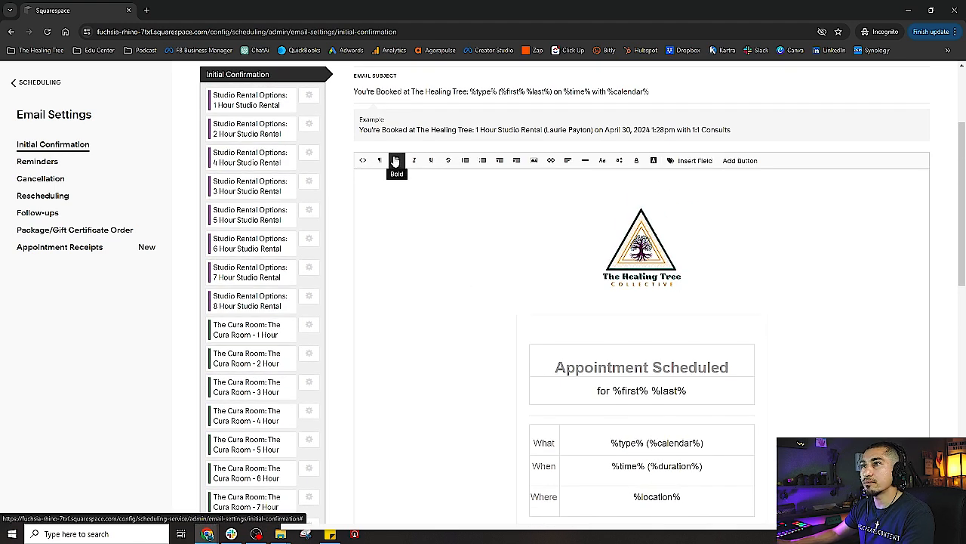
{"action": "scroll", "coordinate": [505, 400], "scroll_direction": "down", "scroll_amount": 3}
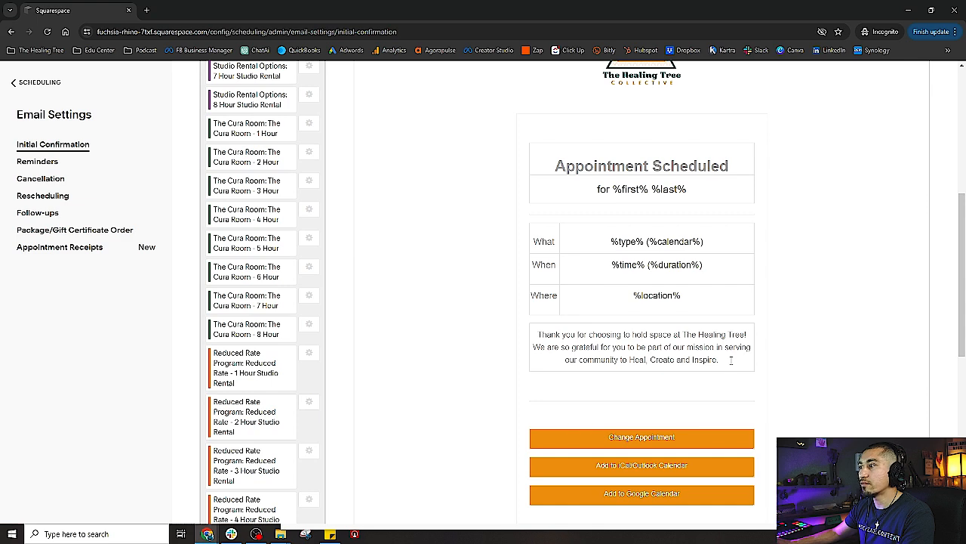
{"action": "left_click_drag", "start_coordinate": [731, 361], "coordinate": [537, 332]}
{"action": "scroll", "coordinate": [536, 333], "scroll_direction": "up", "scroll_amount": 3}
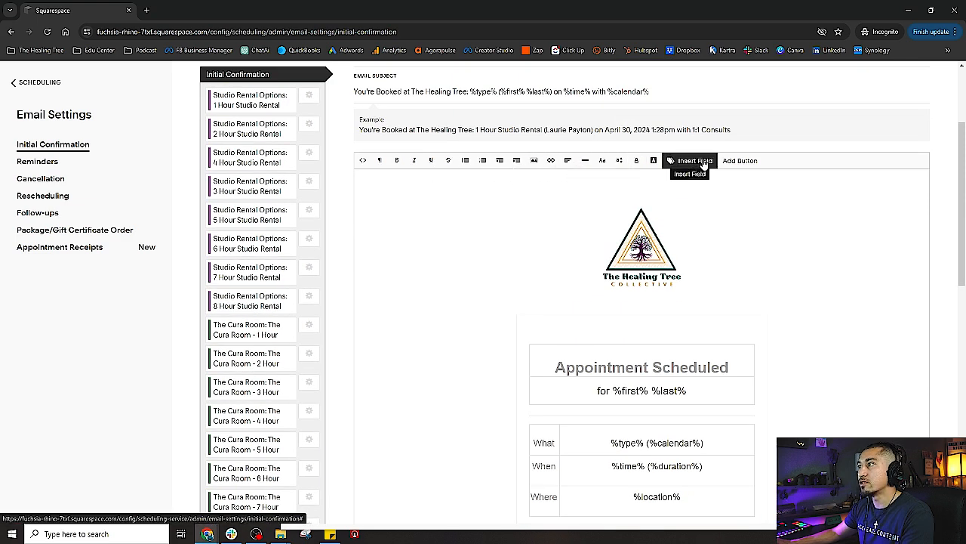
{"action": "left_click", "coordinate": [743, 162]}
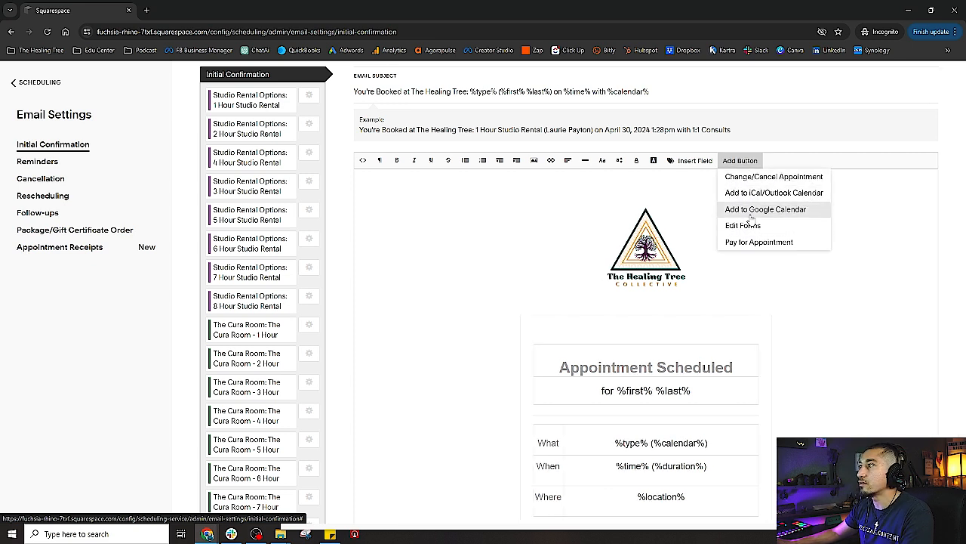
{"action": "left_click", "coordinate": [473, 308]}
{"action": "scroll", "coordinate": [474, 308], "scroll_direction": "down", "scroll_amount": 4}
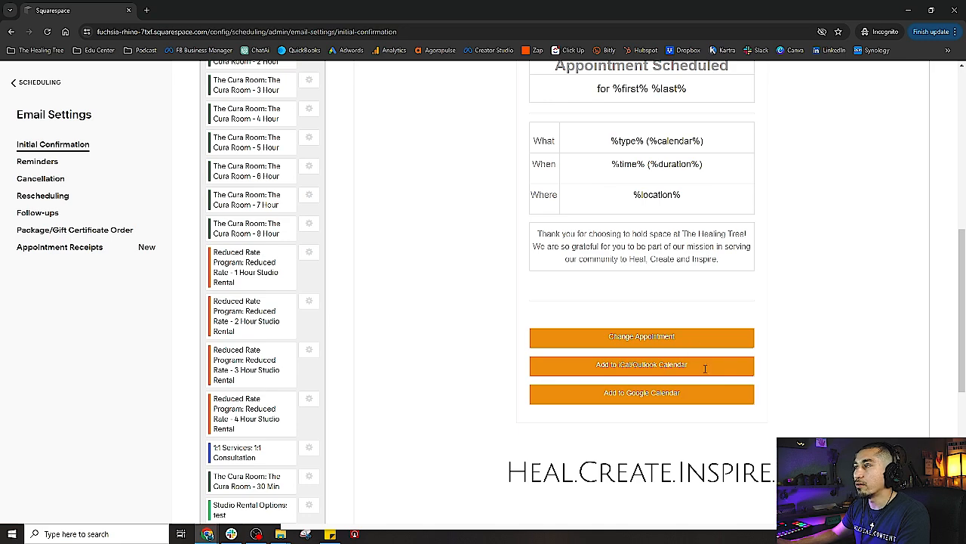
{"action": "scroll", "coordinate": [761, 181], "scroll_direction": "up", "scroll_amount": 4}
{"action": "left_click", "coordinate": [740, 160]}
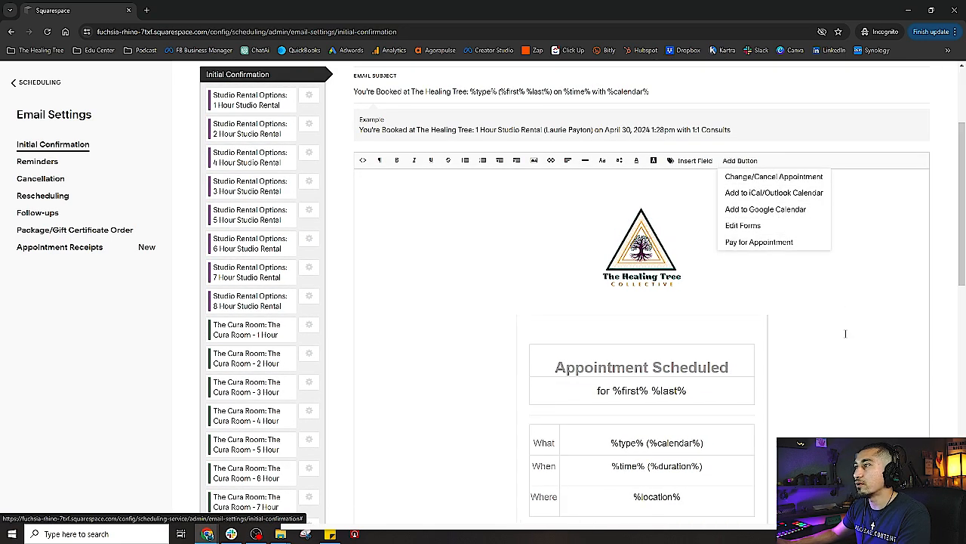
{"action": "scroll", "coordinate": [843, 338], "scroll_direction": "down", "scroll_amount": 4}
{"action": "scroll", "coordinate": [828, 379], "scroll_direction": "down", "scroll_amount": 2}
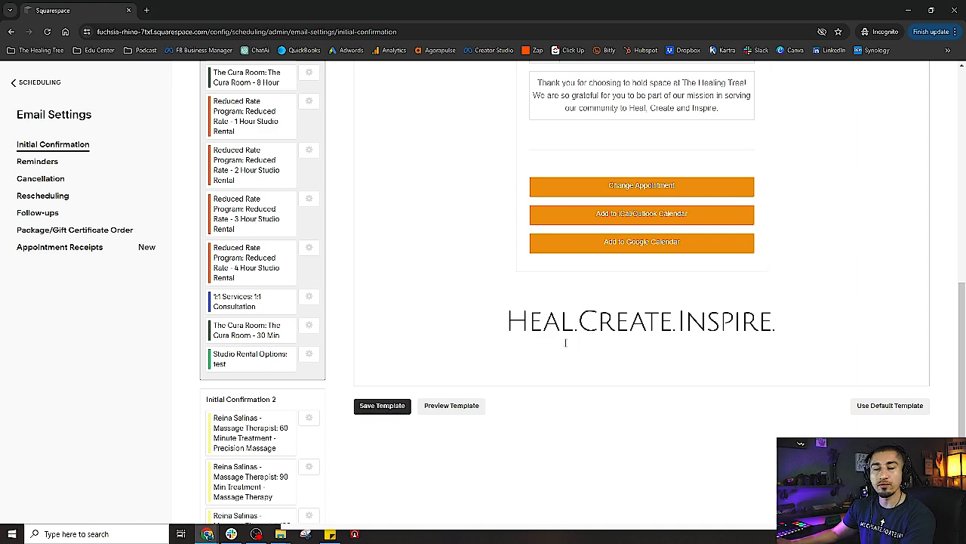
{"action": "scroll", "coordinate": [568, 348], "scroll_direction": "up", "scroll_amount": 1}
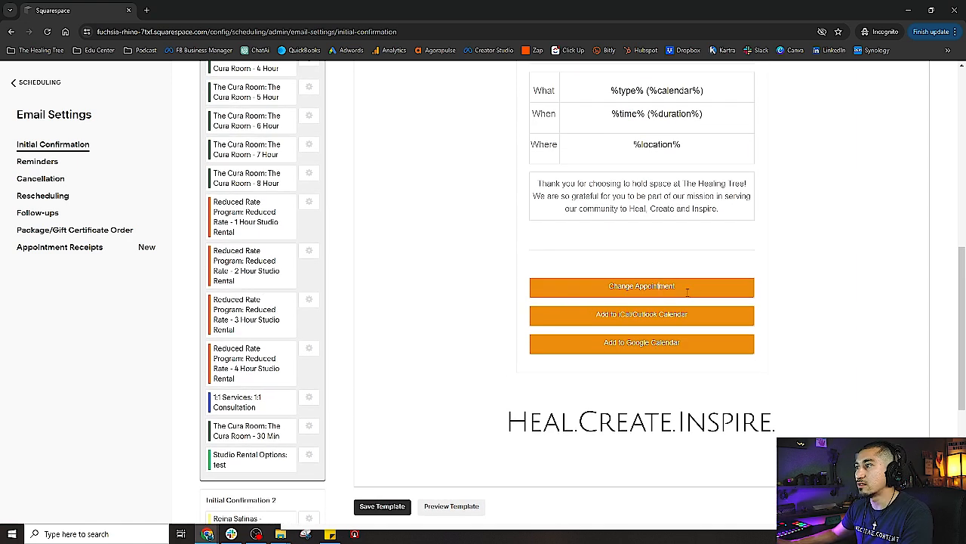
{"action": "scroll", "coordinate": [733, 308], "scroll_direction": "up", "scroll_amount": 4}
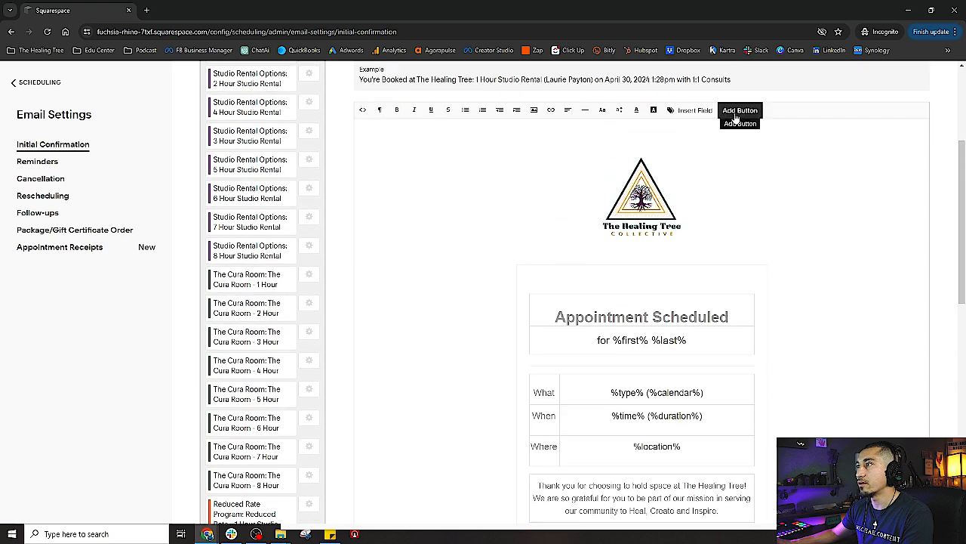
{"action": "left_click", "coordinate": [744, 113]}
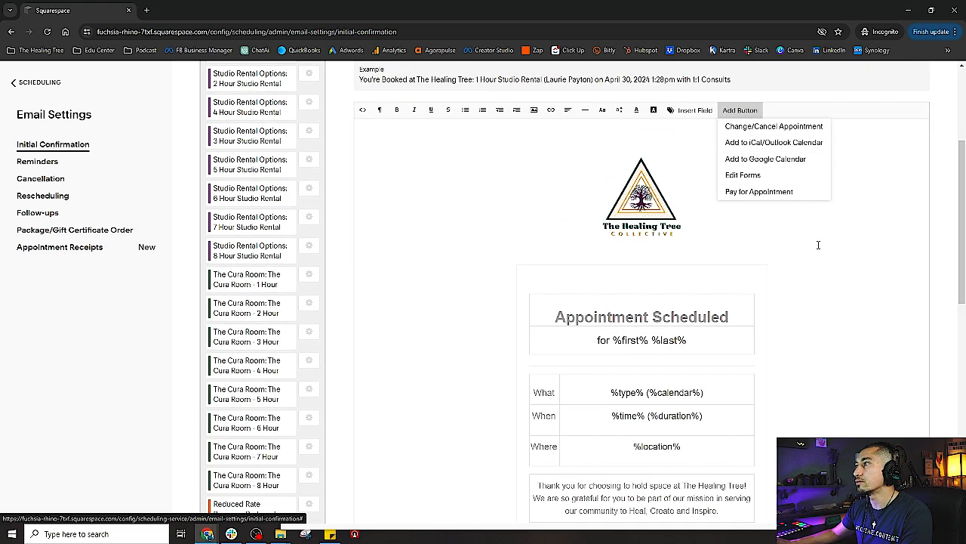
{"action": "left_click", "coordinate": [740, 132]}
{"action": "scroll", "coordinate": [811, 374], "scroll_direction": "down", "scroll_amount": 4}
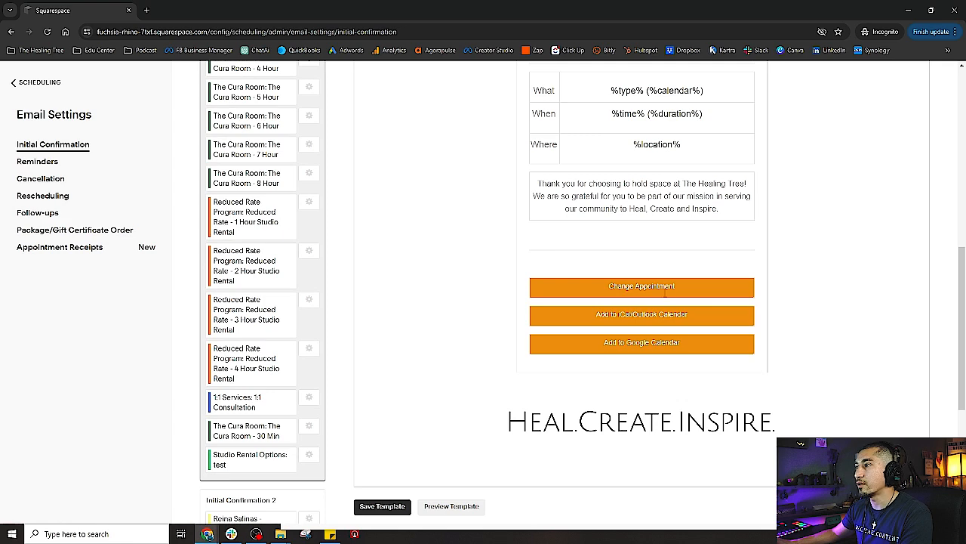
{"action": "scroll", "coordinate": [840, 317], "scroll_direction": "down", "scroll_amount": 1}
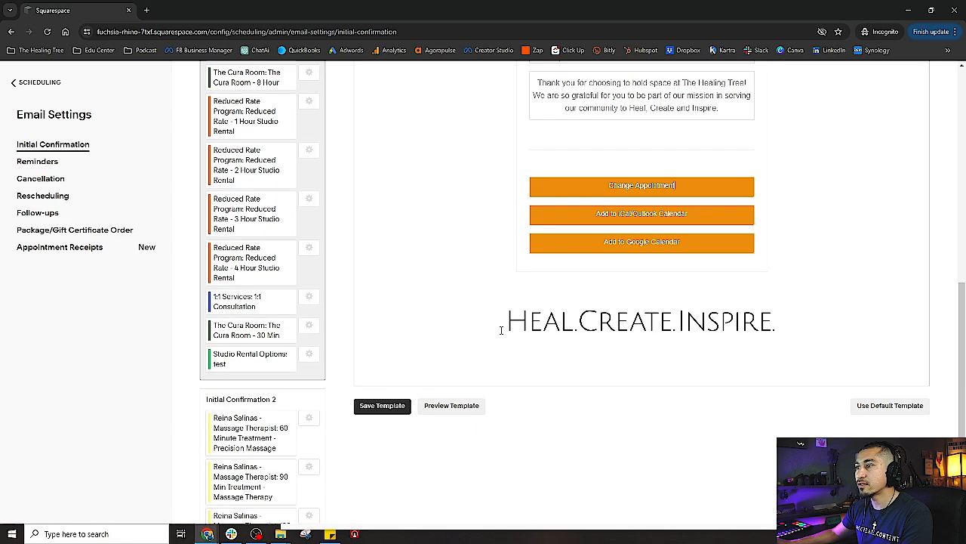
{"action": "left_click_drag", "start_coordinate": [501, 330], "coordinate": [669, 330]}
{"action": "left_click", "coordinate": [829, 323]}
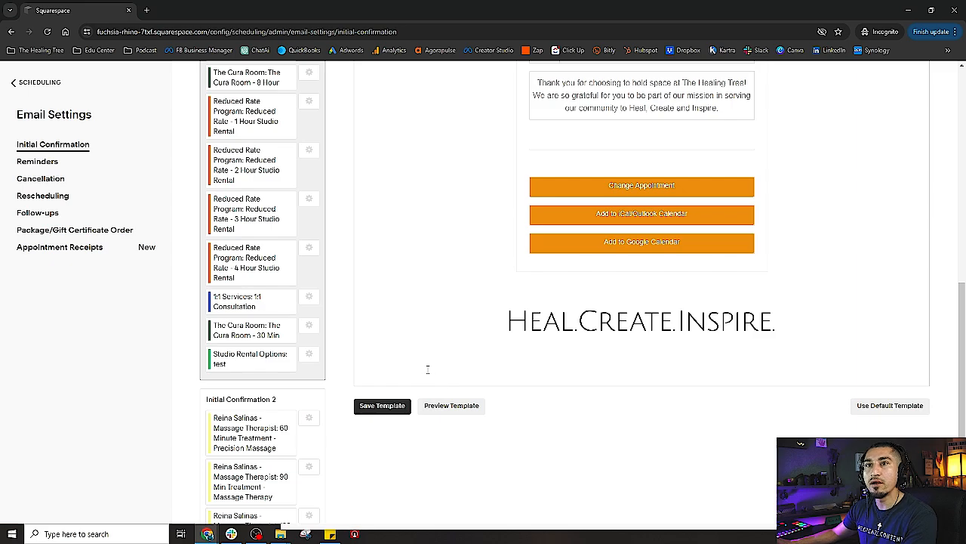
{"action": "scroll", "coordinate": [427, 370], "scroll_direction": "up", "scroll_amount": 6}
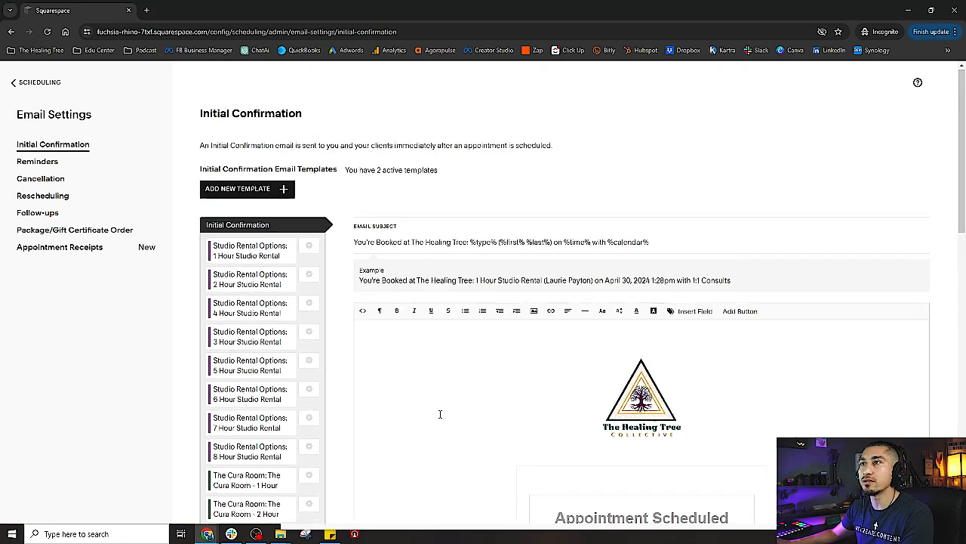
{"action": "scroll", "coordinate": [420, 412], "scroll_direction": "down", "scroll_amount": 6}
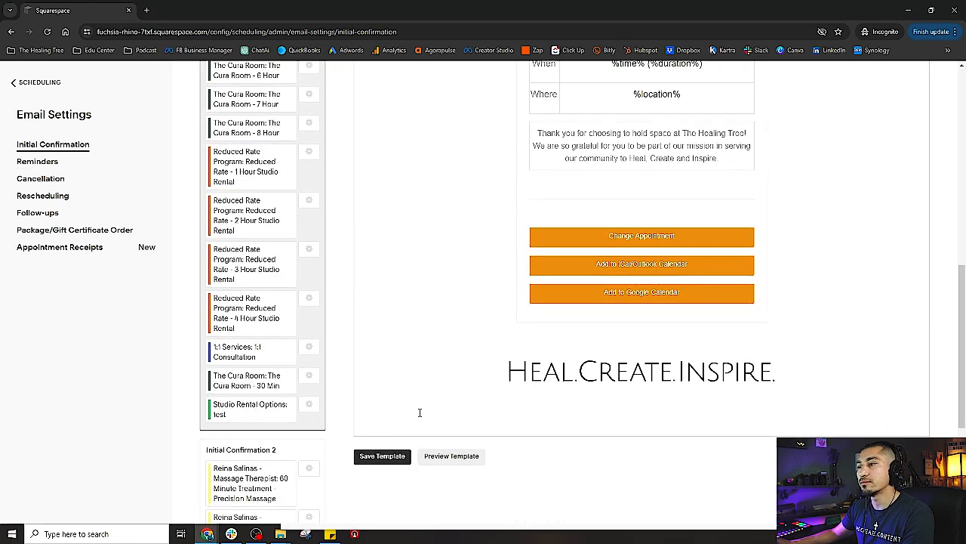
{"action": "left_click", "coordinate": [509, 381]}
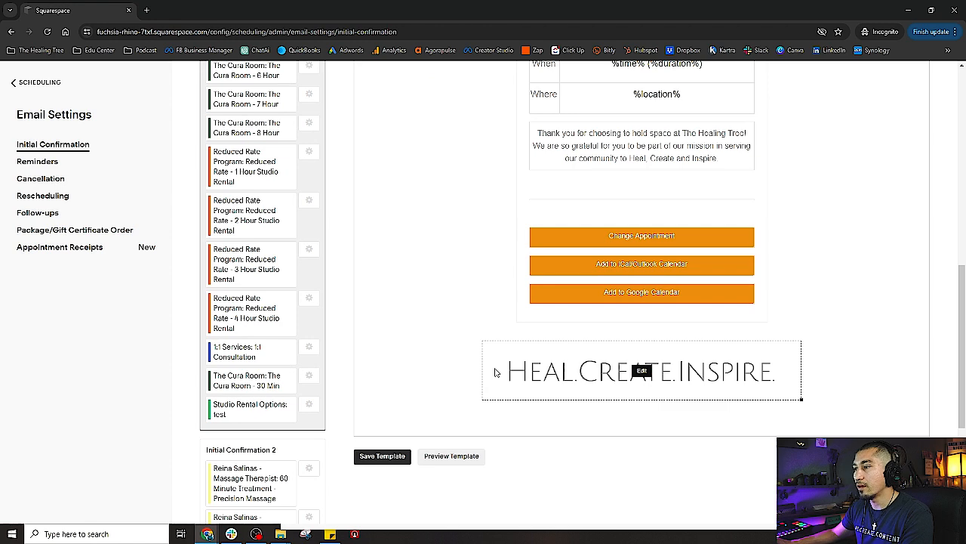
{"action": "left_click", "coordinate": [81, 354]}
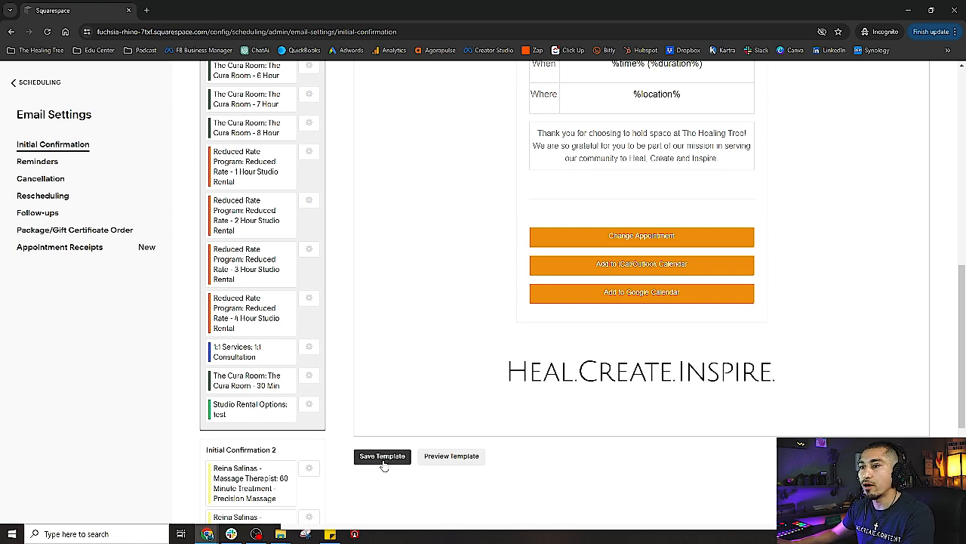
Load the Initial Confirmation 2 template group in the email editor
{"action": "scroll", "coordinate": [337, 447], "scroll_direction": "up", "scroll_amount": 4}
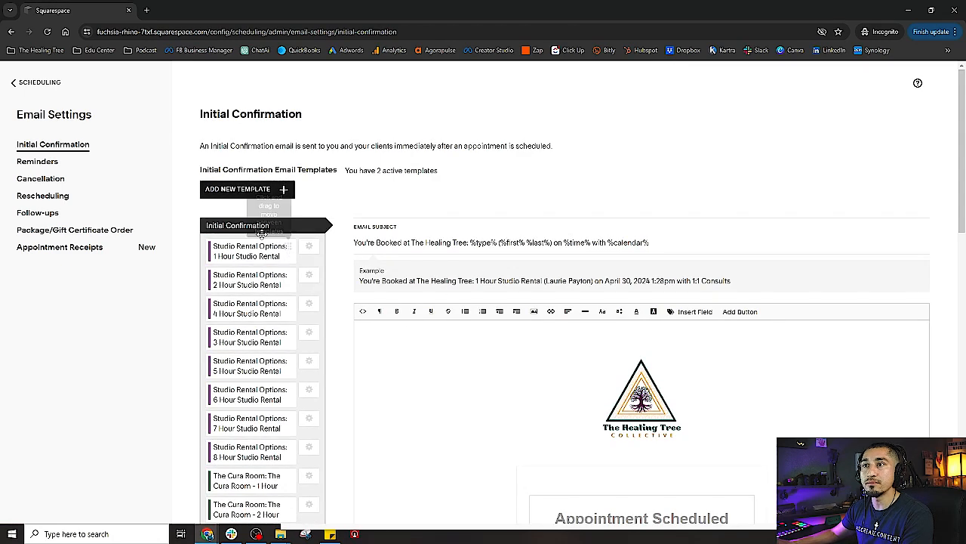
{"action": "scroll", "coordinate": [234, 262], "scroll_direction": "down", "scroll_amount": 5}
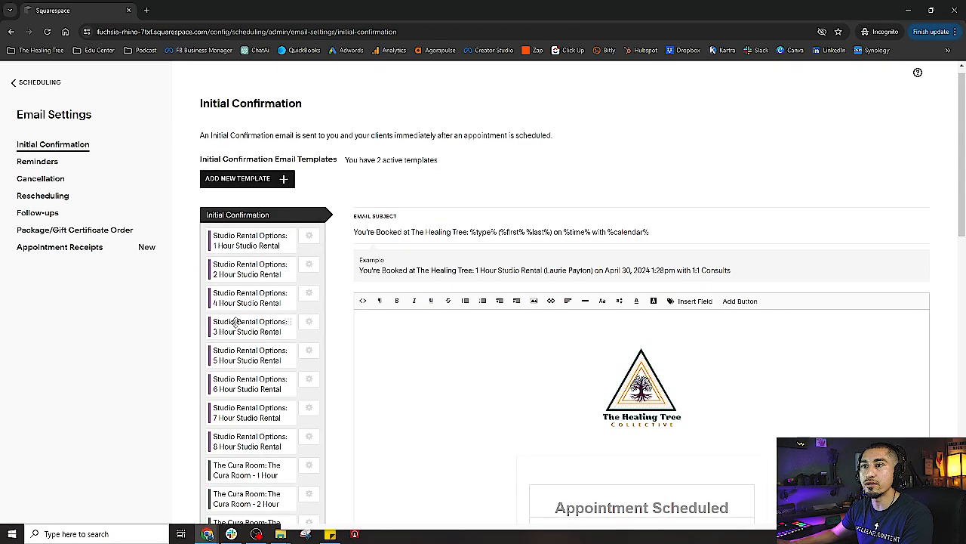
{"action": "scroll", "coordinate": [247, 362], "scroll_direction": "down", "scroll_amount": 3}
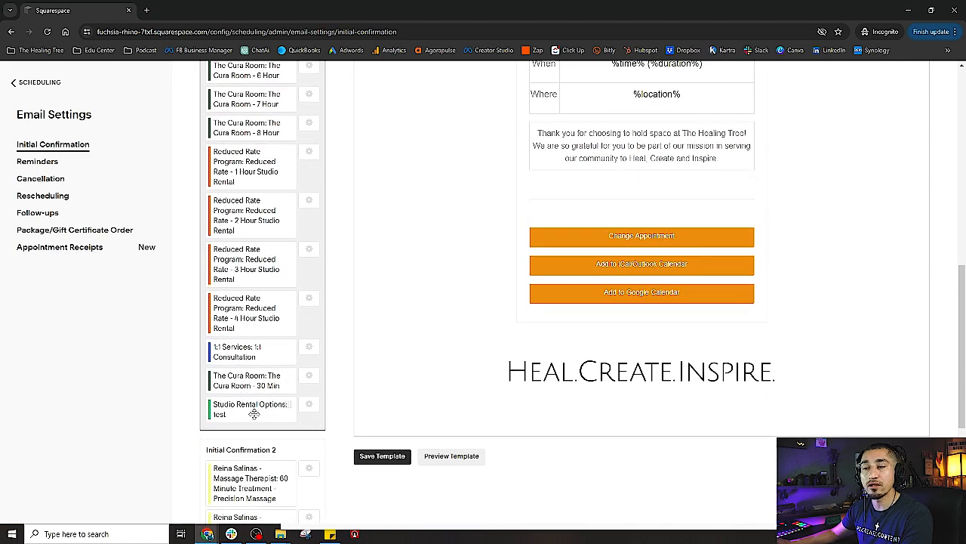
{"action": "scroll", "coordinate": [253, 415], "scroll_direction": "up", "scroll_amount": 8}
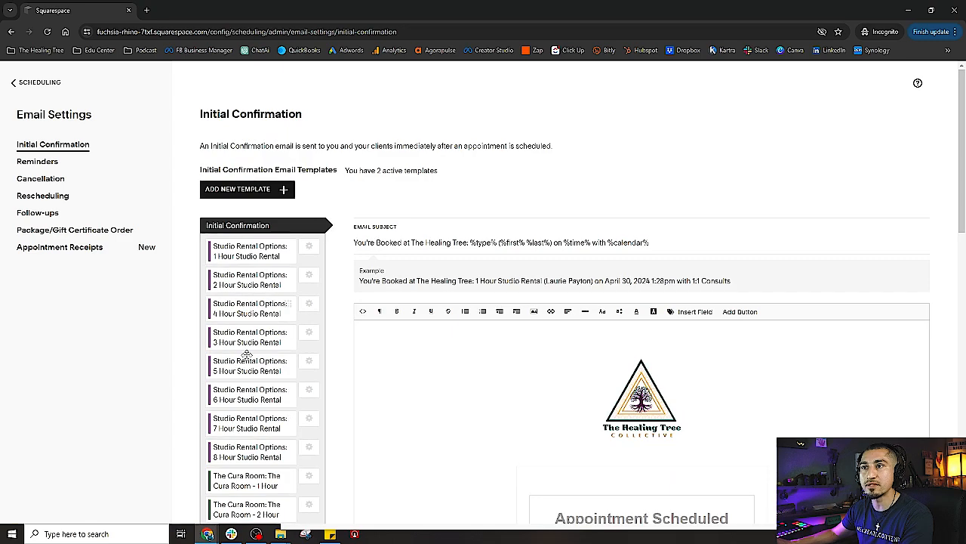
{"action": "scroll", "coordinate": [247, 285], "scroll_direction": "down", "scroll_amount": 15}
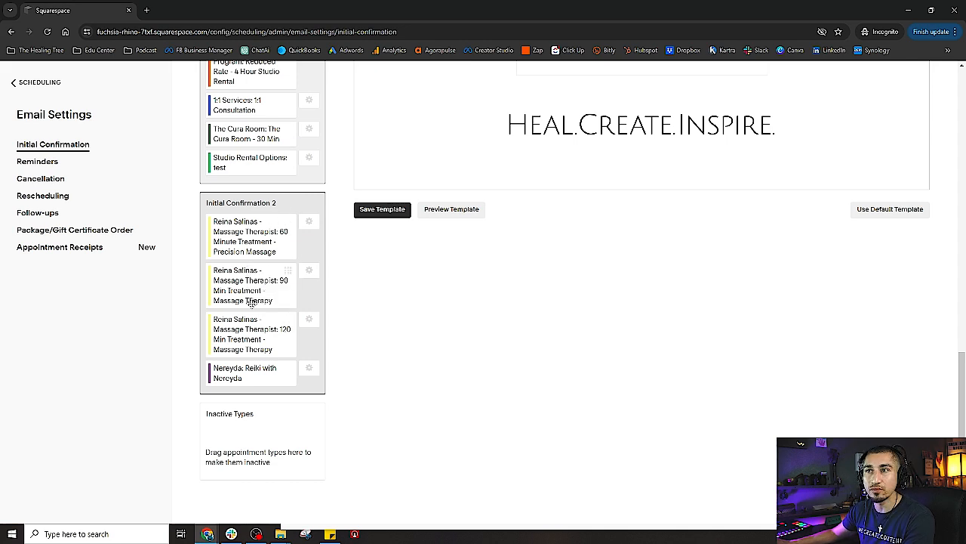
{"action": "left_click", "coordinate": [274, 205]}
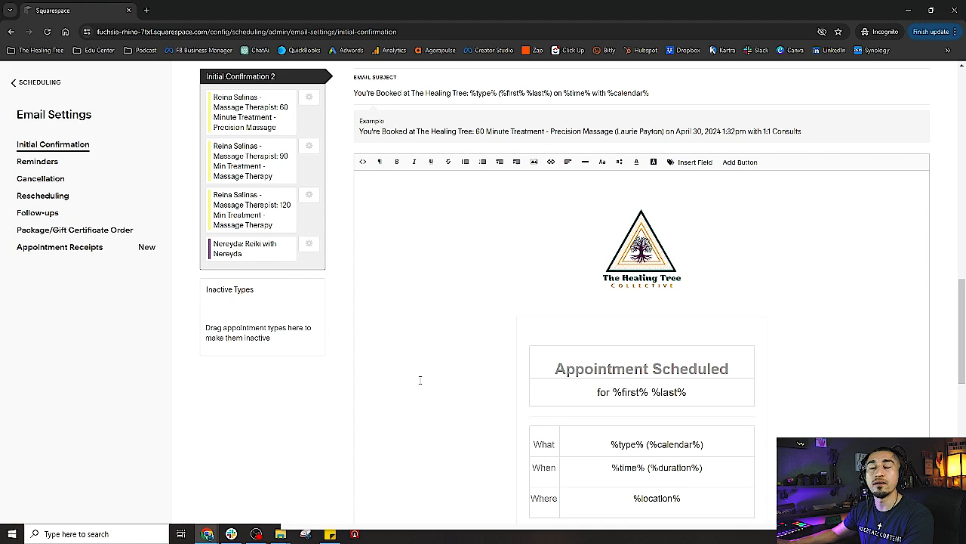
Review the confirmation email body, briefly selecting its thank-you paragraph
{"action": "scroll", "coordinate": [420, 378], "scroll_direction": "down", "scroll_amount": 3}
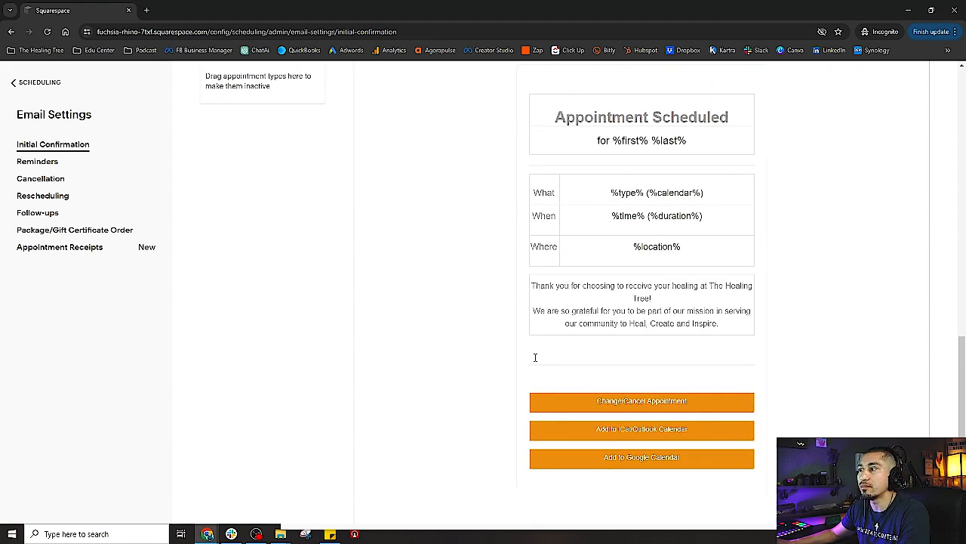
{"action": "left_click_drag", "start_coordinate": [679, 301], "coordinate": [531, 285]}
{"action": "left_click", "coordinate": [667, 286]}
{"action": "scroll", "coordinate": [626, 340], "scroll_direction": "down", "scroll_amount": 3}
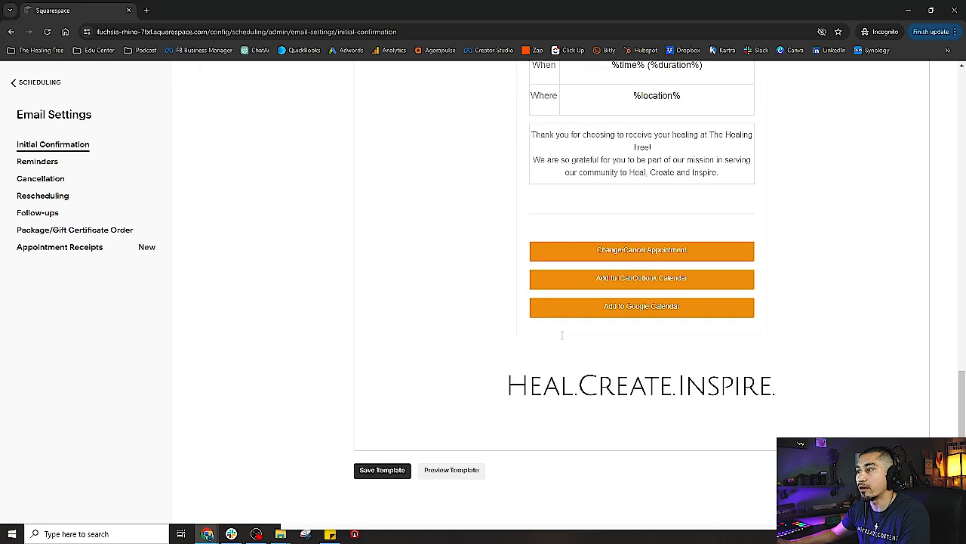
{"action": "scroll", "coordinate": [517, 341], "scroll_direction": "up", "scroll_amount": 5}
{"action": "scroll", "coordinate": [408, 317], "scroll_direction": "up", "scroll_amount": 3}
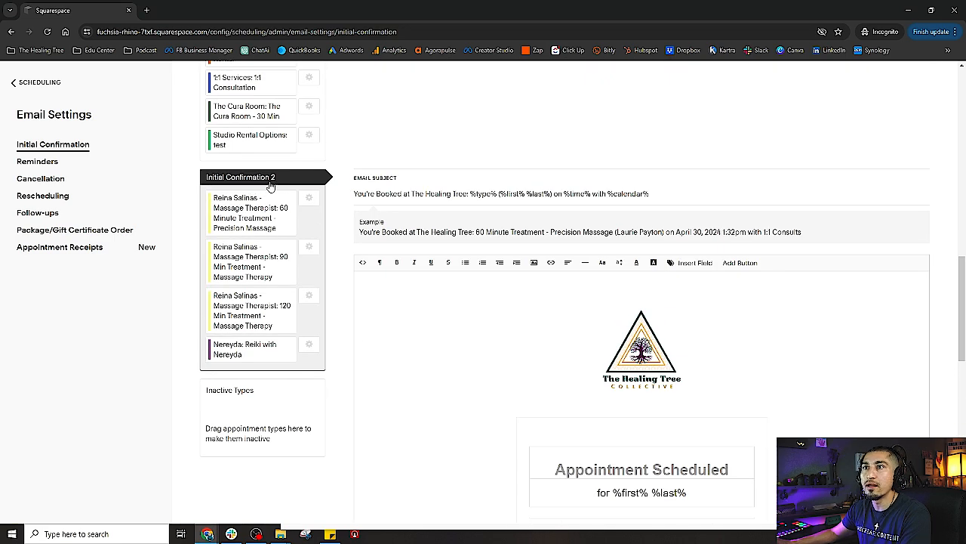
{"action": "scroll", "coordinate": [272, 226], "scroll_direction": "up", "scroll_amount": 3}
{"action": "scroll", "coordinate": [293, 324], "scroll_direction": "up", "scroll_amount": 10}
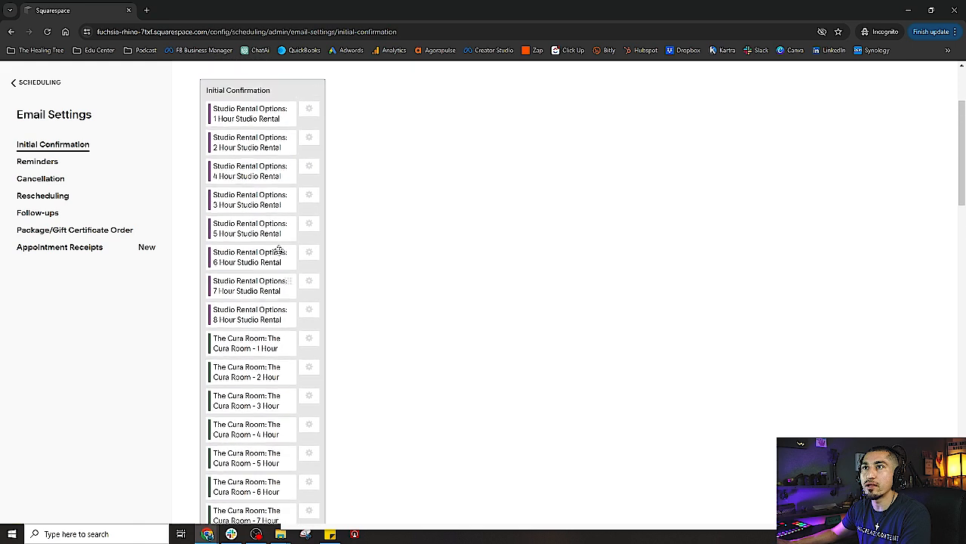
Start a new confirmation template, browse its appointment types, then cancel without adding it
{"action": "left_click", "coordinate": [272, 195]}
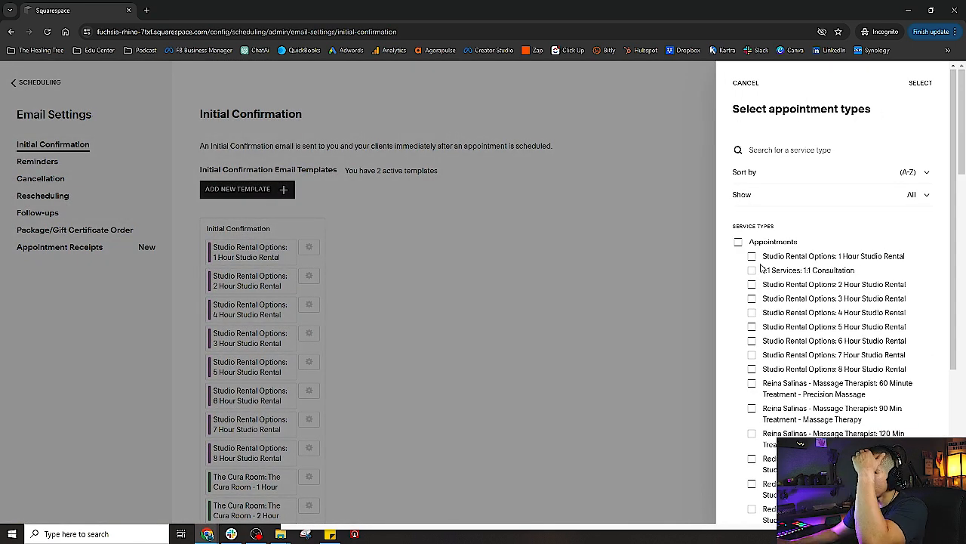
{"action": "scroll", "coordinate": [763, 268], "scroll_direction": "down", "scroll_amount": 1}
{"action": "scroll", "coordinate": [775, 451], "scroll_direction": "down", "scroll_amount": 1}
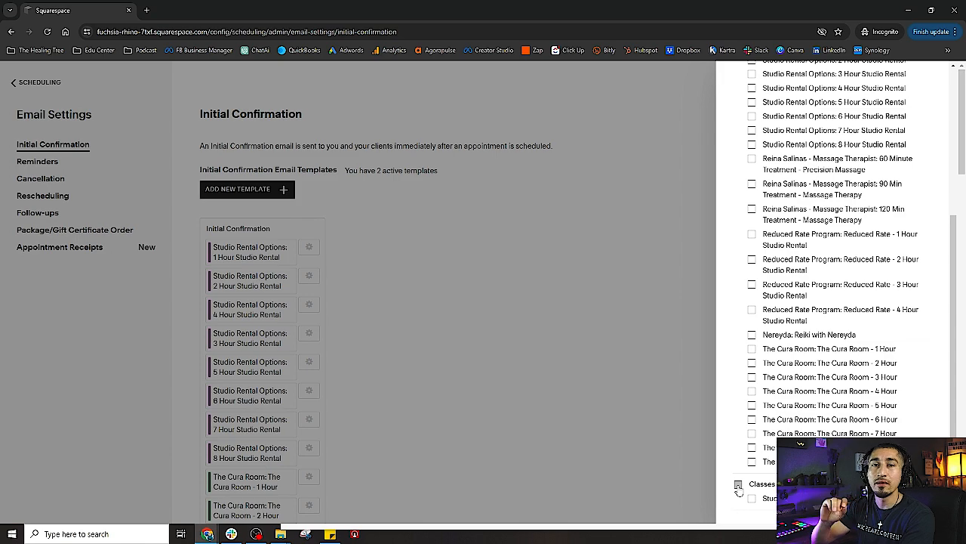
{"action": "scroll", "coordinate": [835, 320], "scroll_direction": "up", "scroll_amount": 3}
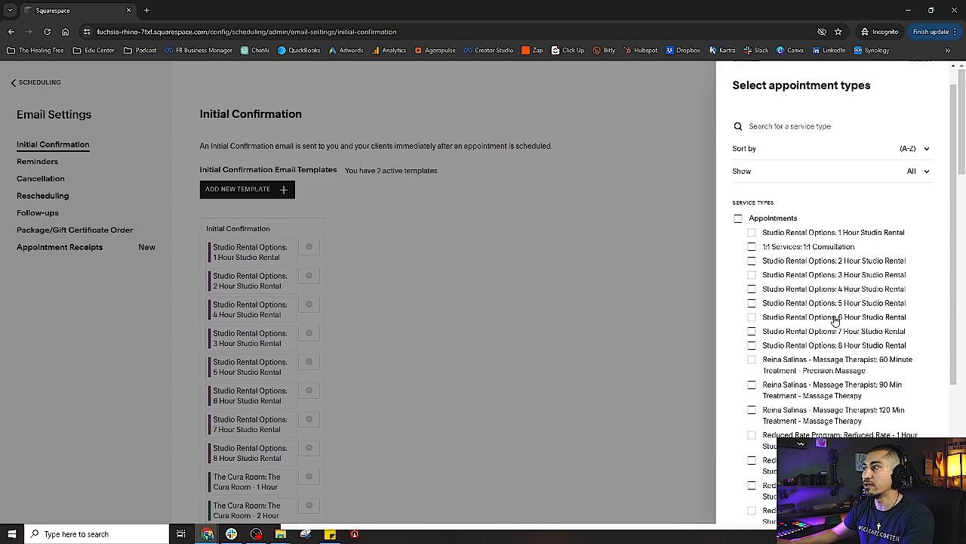
{"action": "scroll", "coordinate": [835, 320], "scroll_direction": "up", "scroll_amount": 1}
{"action": "left_click", "coordinate": [742, 85]}
Go to the Reminders email settings
{"action": "scroll", "coordinate": [328, 250], "scroll_direction": "down", "scroll_amount": 4}
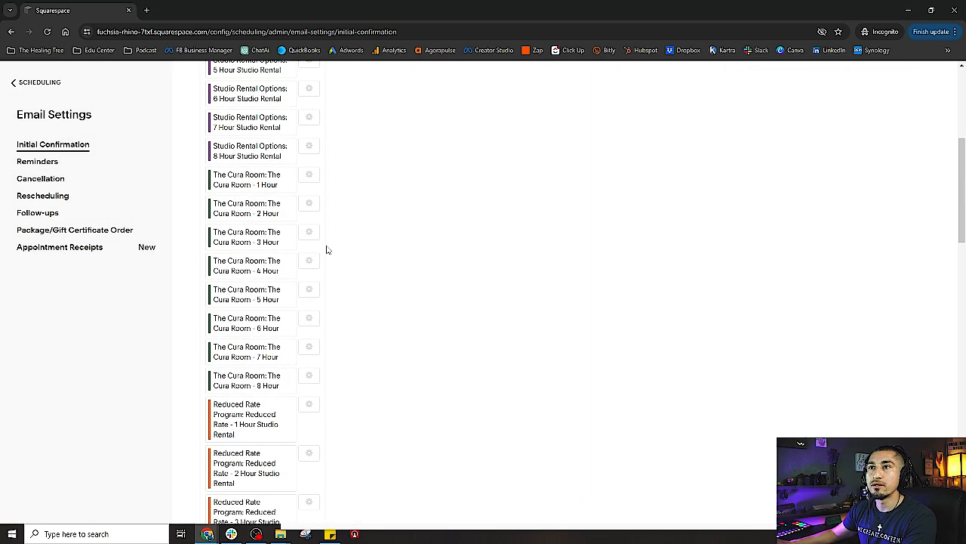
{"action": "scroll", "coordinate": [328, 250], "scroll_direction": "down", "scroll_amount": 8}
{"action": "scroll", "coordinate": [337, 382], "scroll_direction": "up", "scroll_amount": 3}
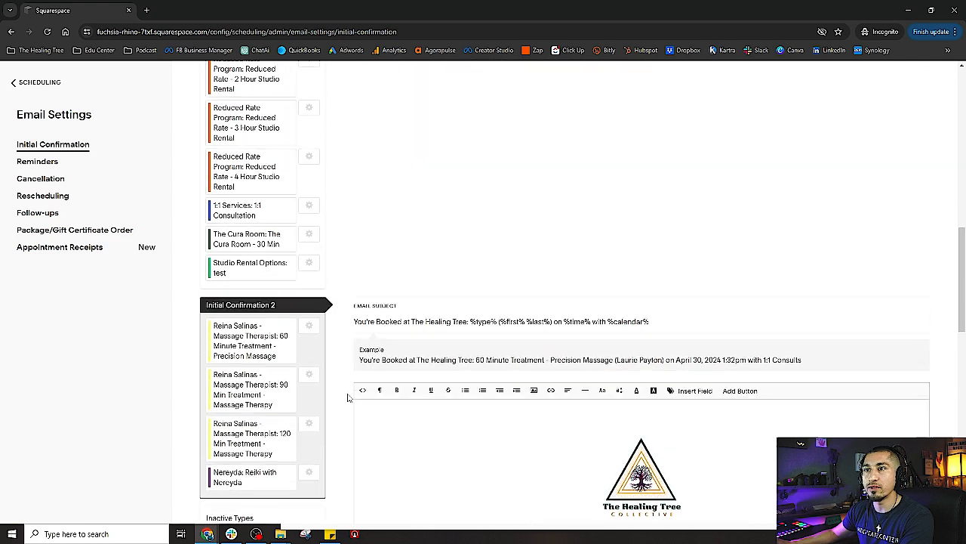
{"action": "scroll", "coordinate": [348, 397], "scroll_direction": "up", "scroll_amount": 10}
{"action": "left_click", "coordinate": [34, 162]}
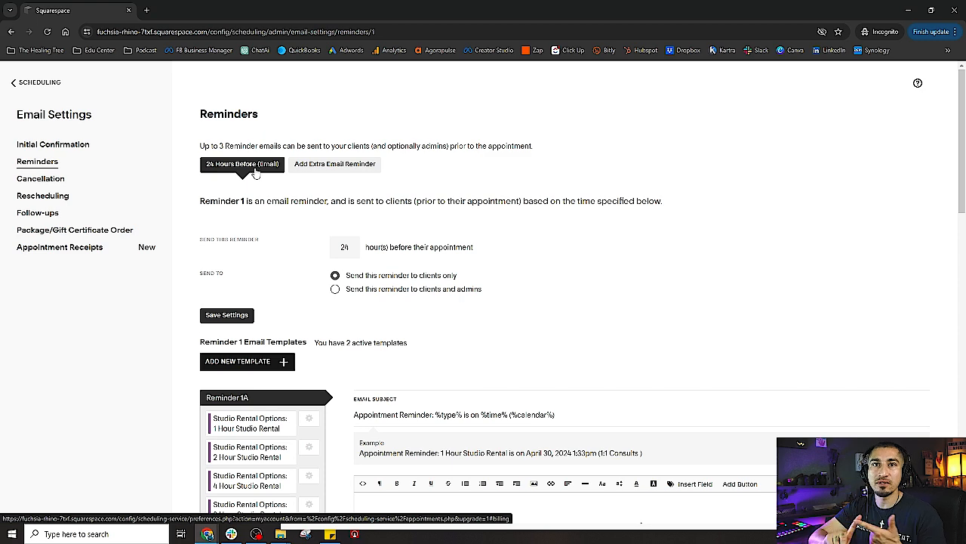
Review SMS Reminder 1 in the Client SMS notification settings
{"action": "left_click", "coordinate": [14, 82]}
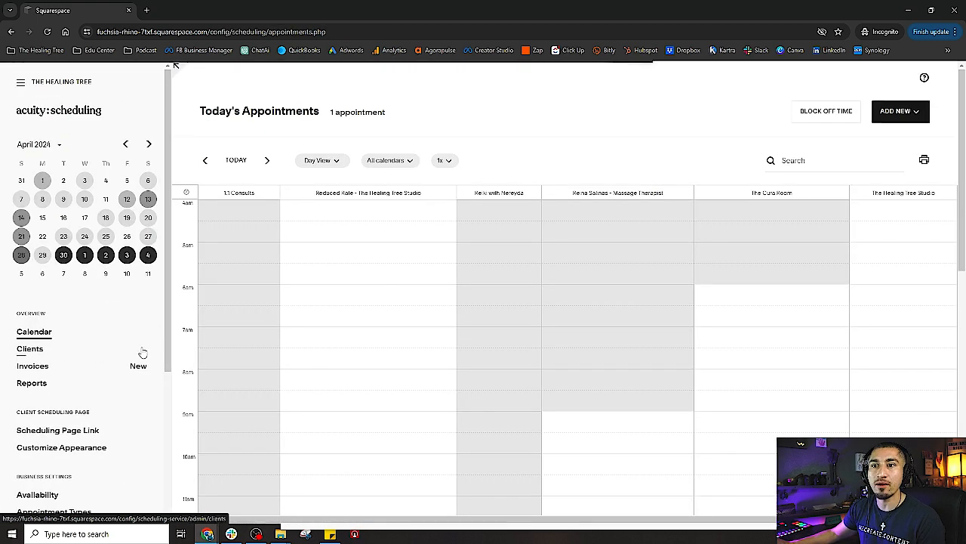
{"action": "scroll", "coordinate": [105, 423], "scroll_direction": "down", "scroll_amount": 5}
{"action": "left_click", "coordinate": [36, 438]}
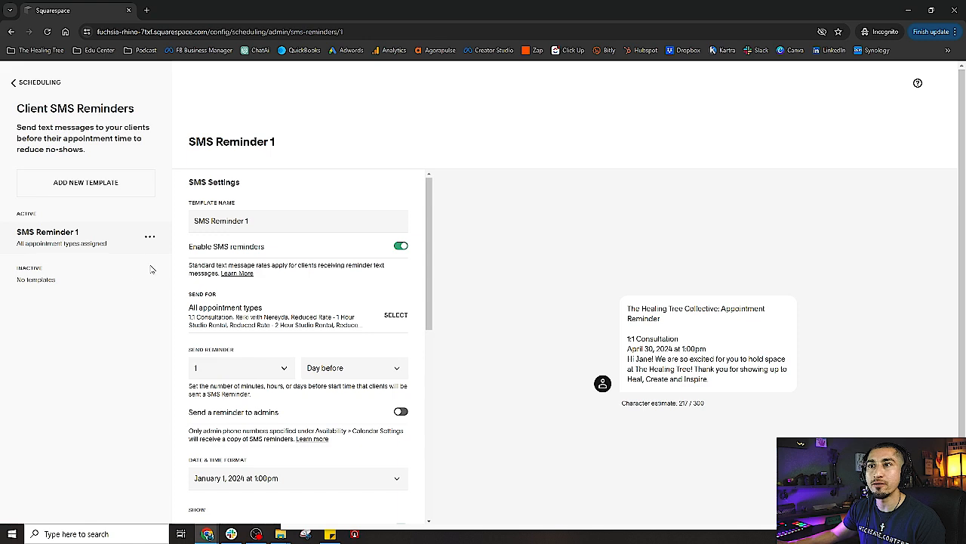
{"action": "scroll", "coordinate": [169, 306], "scroll_direction": "down", "scroll_amount": 1}
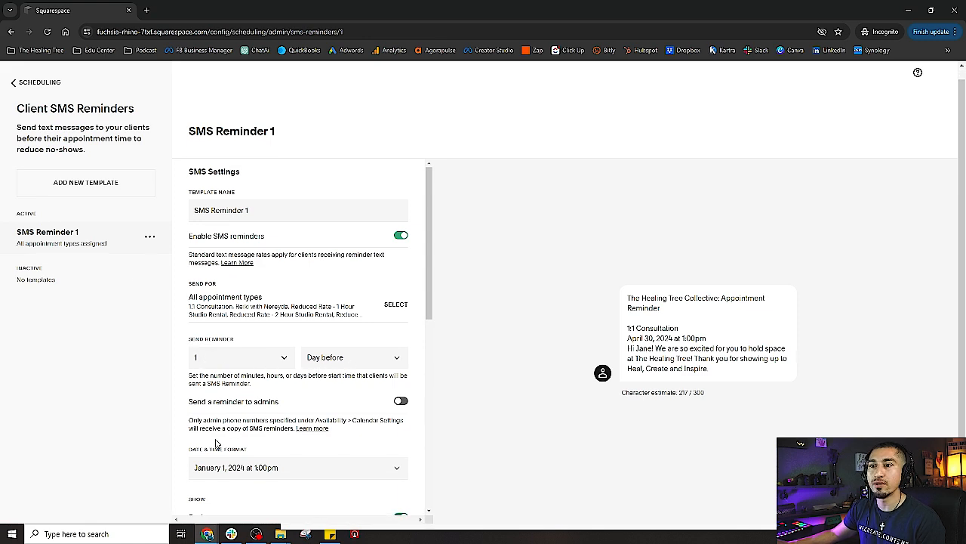
{"action": "scroll", "coordinate": [241, 457], "scroll_direction": "down", "scroll_amount": 3}
{"action": "scroll", "coordinate": [264, 459], "scroll_direction": "up", "scroll_amount": 3}
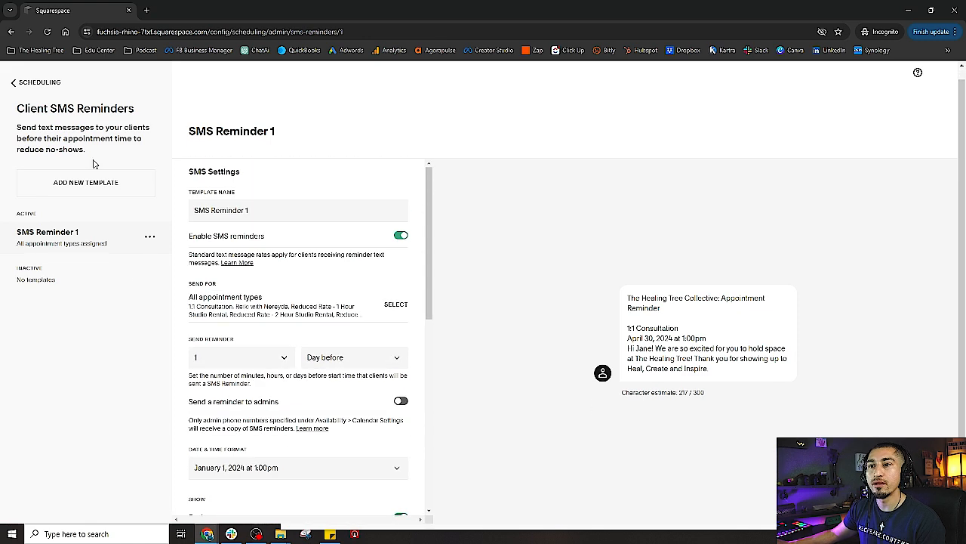
Return to Scheduling and open the Client Email settings
{"action": "left_click", "coordinate": [23, 83]}
{"action": "scroll", "coordinate": [121, 339], "scroll_direction": "down", "scroll_amount": 3}
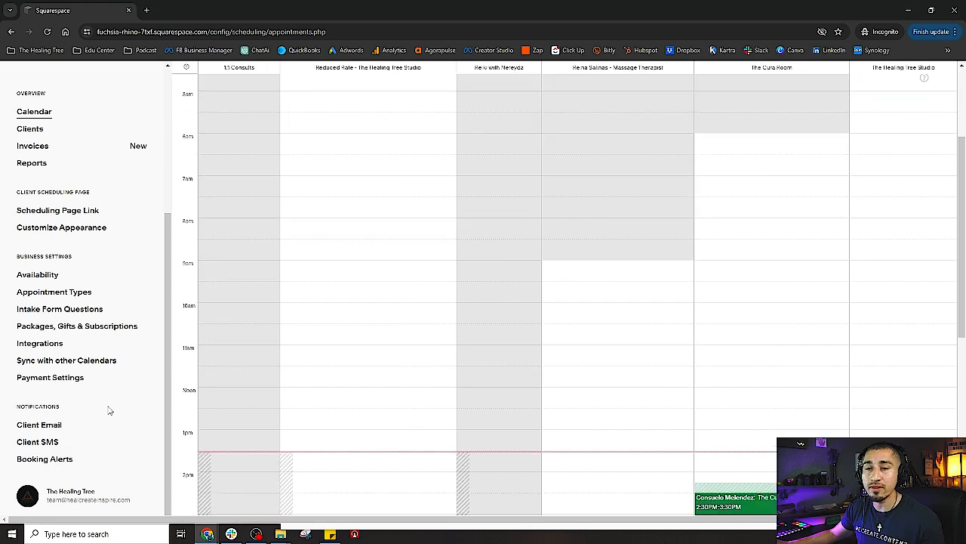
{"action": "left_click", "coordinate": [45, 425]}
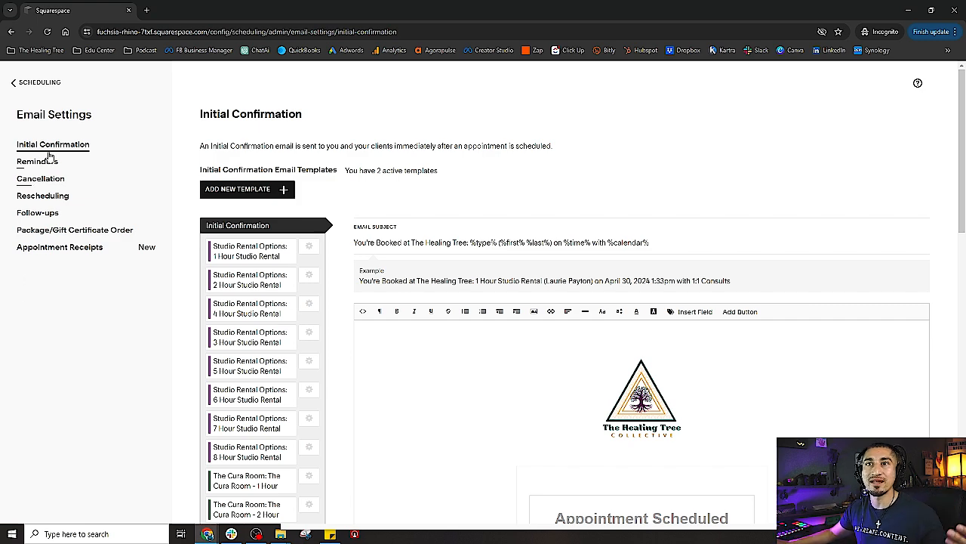
Switch to Reminders to show the 24-hours-before Reminder 1A email template
{"action": "left_click", "coordinate": [47, 159]}
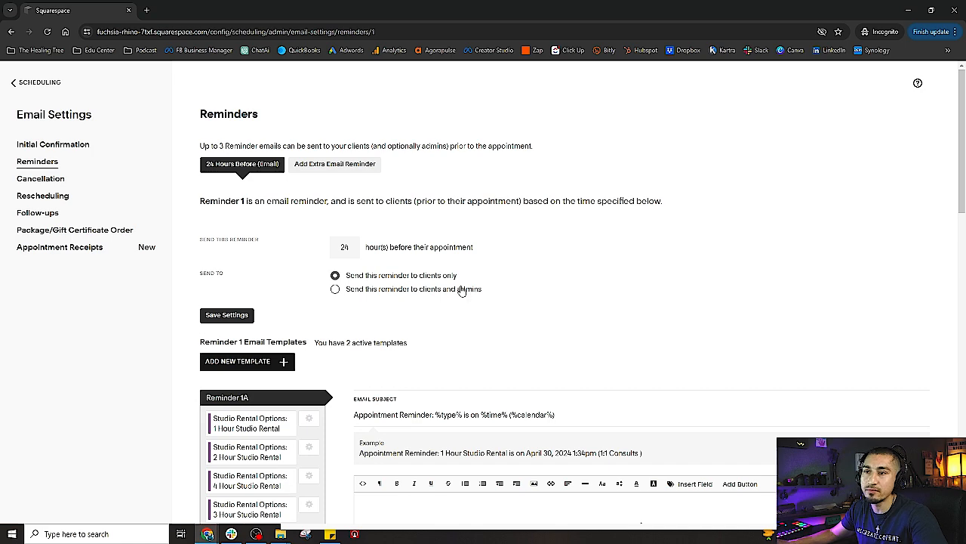
Review the Reminder 1A email body, briefly selecting its reminder paragraph, without changes
{"action": "scroll", "coordinate": [611, 302], "scroll_direction": "down", "scroll_amount": 5}
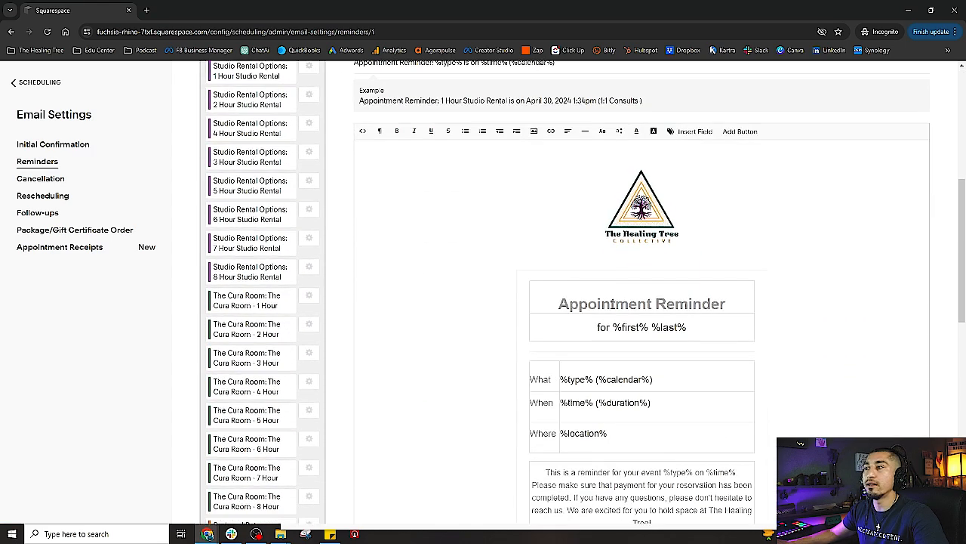
{"action": "scroll", "coordinate": [573, 324], "scroll_direction": "down", "scroll_amount": 2}
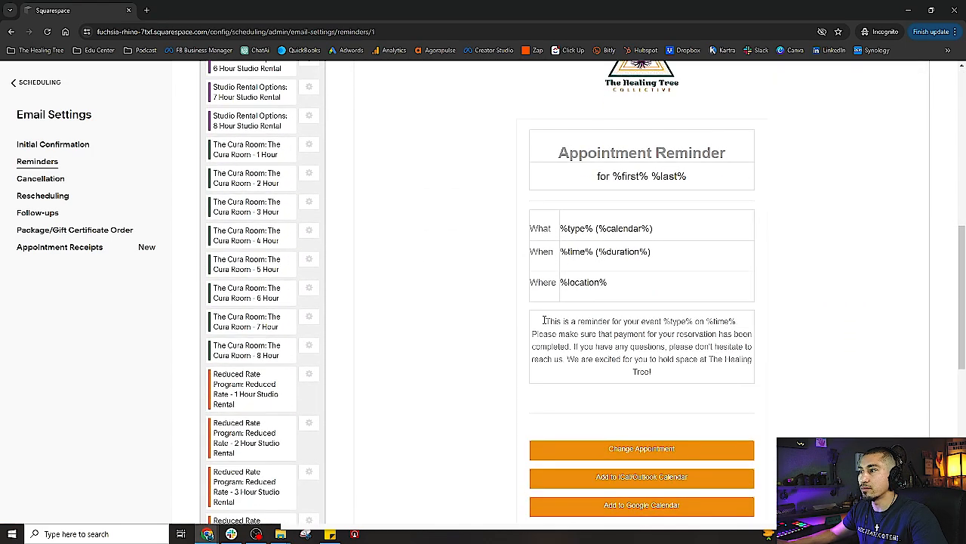
{"action": "left_click_drag", "start_coordinate": [544, 321], "coordinate": [660, 371]}
{"action": "scroll", "coordinate": [702, 377], "scroll_direction": "down", "scroll_amount": 1}
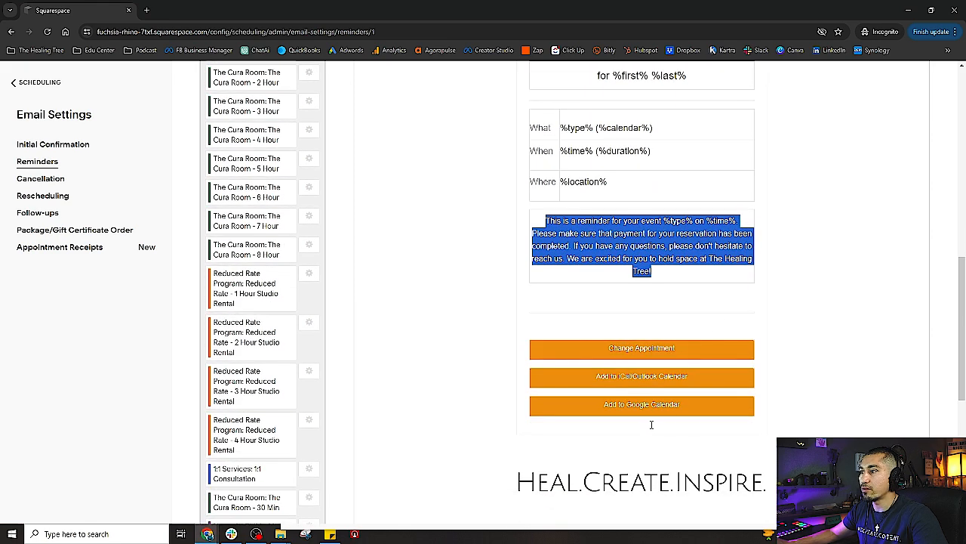
{"action": "scroll", "coordinate": [694, 445], "scroll_direction": "down", "scroll_amount": 1}
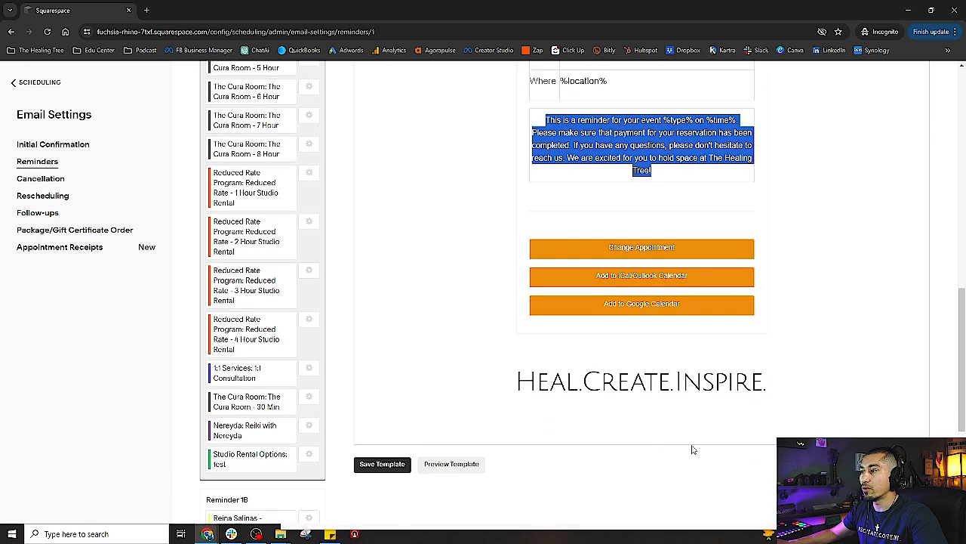
{"action": "scroll", "coordinate": [710, 423], "scroll_direction": "up", "scroll_amount": 4}
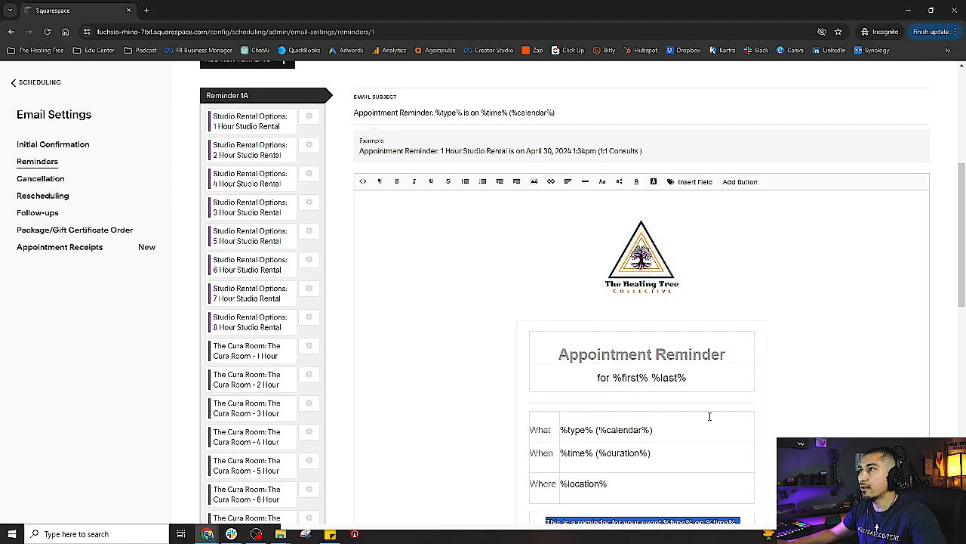
{"action": "scroll", "coordinate": [621, 380], "scroll_direction": "down", "scroll_amount": 2}
{"action": "scroll", "coordinate": [525, 304], "scroll_direction": "up", "scroll_amount": 3}
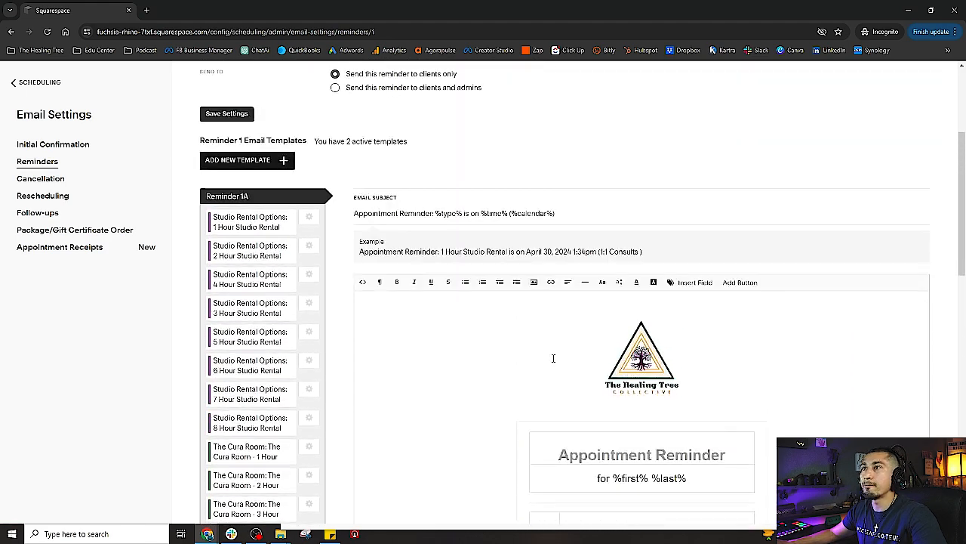
{"action": "scroll", "coordinate": [552, 358], "scroll_direction": "down", "scroll_amount": 2}
{"action": "left_click", "coordinate": [649, 457]}
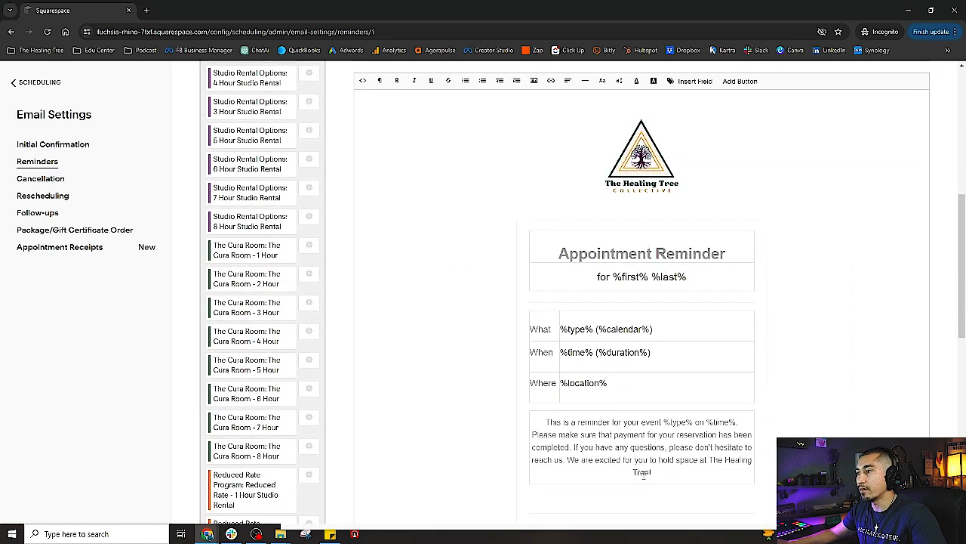
{"action": "scroll", "coordinate": [415, 446], "scroll_direction": "up", "scroll_amount": 5}
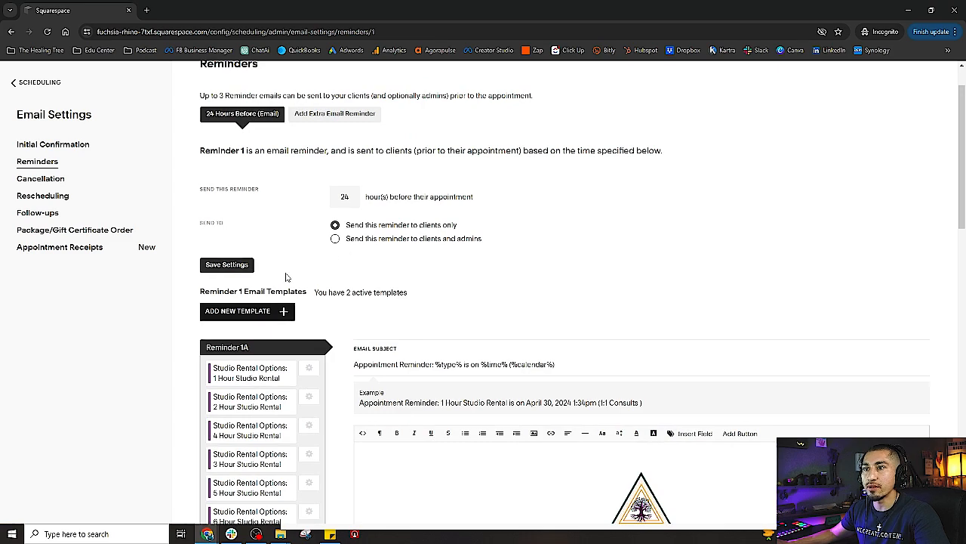
{"action": "scroll", "coordinate": [125, 254], "scroll_direction": "down", "scroll_amount": 3}
{"action": "scroll", "coordinate": [76, 211], "scroll_direction": "up", "scroll_amount": 4}
Open the Cancellation email settings and review its branded template
{"action": "left_click", "coordinate": [41, 179]}
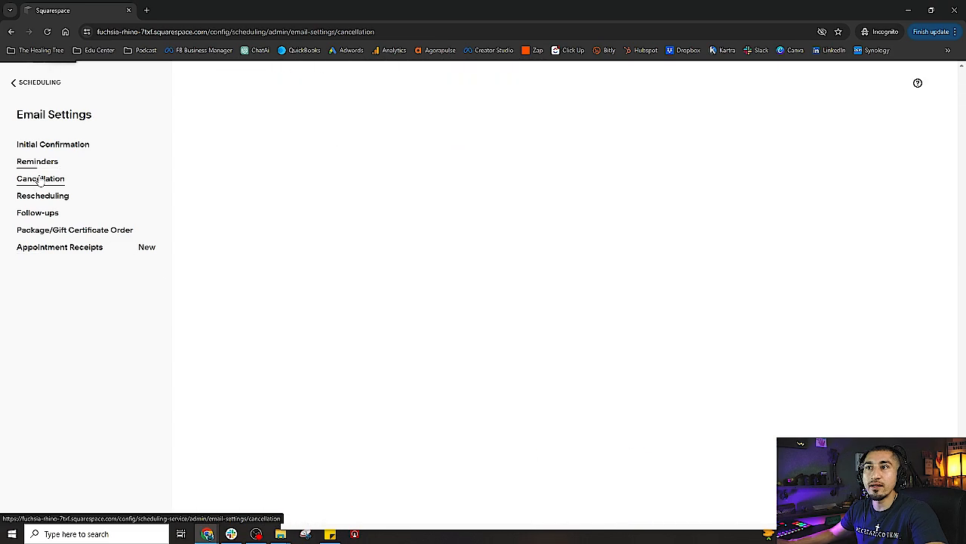
{"action": "scroll", "coordinate": [352, 311], "scroll_direction": "down", "scroll_amount": 5}
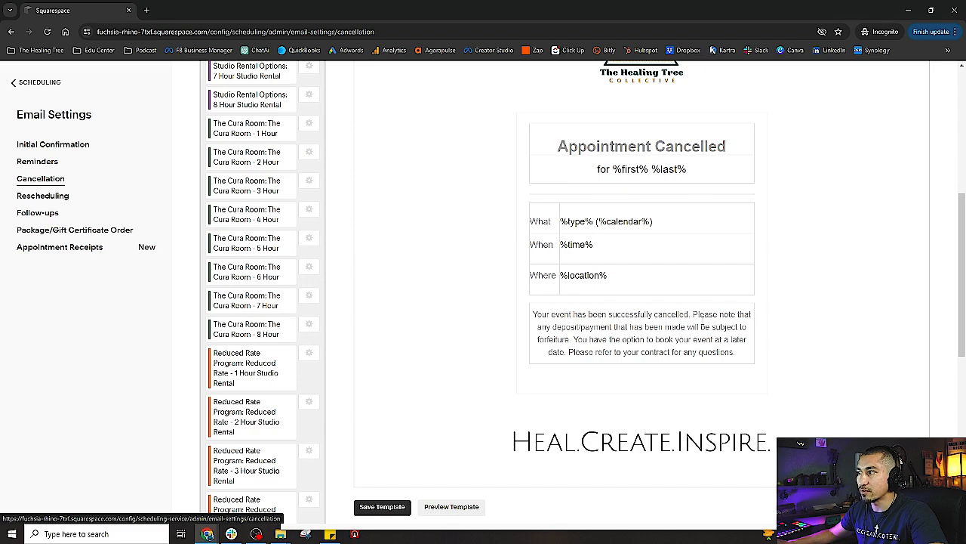
{"action": "scroll", "coordinate": [498, 377], "scroll_direction": "up", "scroll_amount": 3}
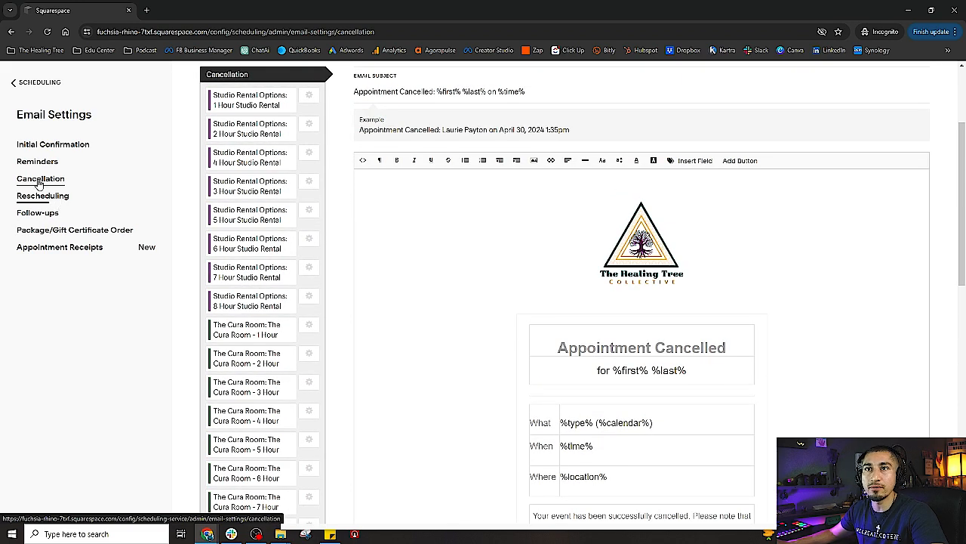
{"action": "scroll", "coordinate": [483, 350], "scroll_direction": "up", "scroll_amount": 3}
{"action": "scroll", "coordinate": [478, 363], "scroll_direction": "down", "scroll_amount": 2}
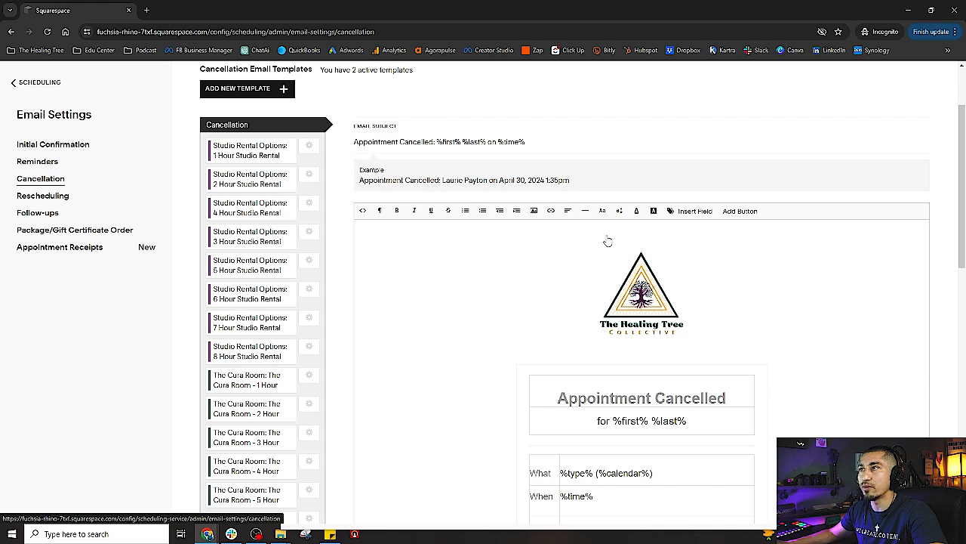
{"action": "scroll", "coordinate": [608, 240], "scroll_direction": "down", "scroll_amount": 2}
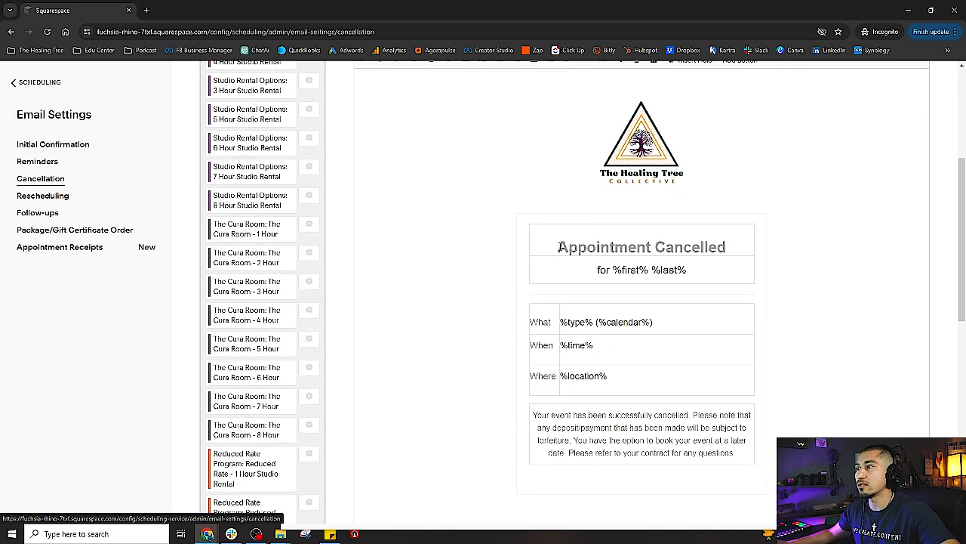
Highlight the Appointment Cancelled heading, then move on to the Rescheduling email settings
{"action": "left_click_drag", "start_coordinate": [558, 247], "coordinate": [727, 249]}
{"action": "left_click", "coordinate": [701, 269]}
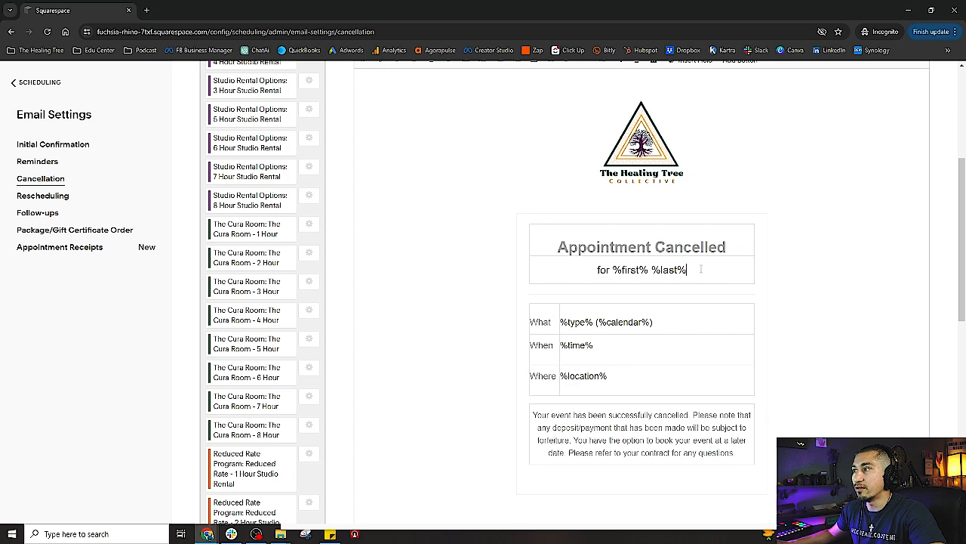
{"action": "scroll", "coordinate": [670, 407], "scroll_direction": "down", "scroll_amount": 2}
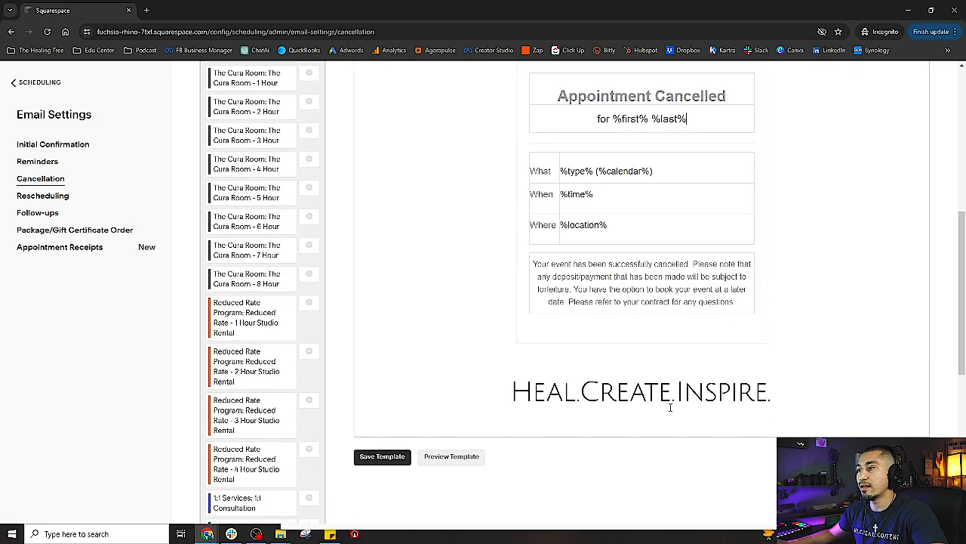
{"action": "scroll", "coordinate": [605, 368], "scroll_direction": "up", "scroll_amount": 2}
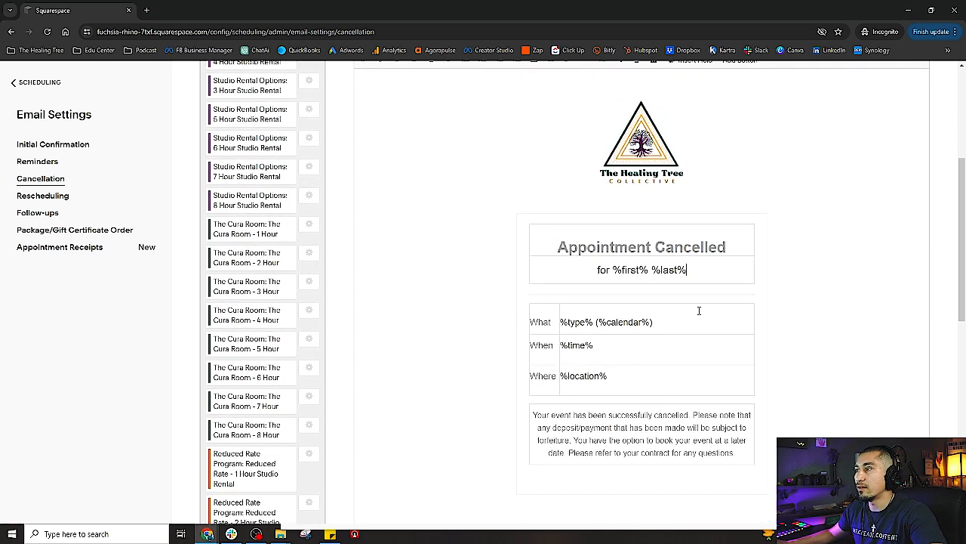
{"action": "scroll", "coordinate": [509, 370], "scroll_direction": "down", "scroll_amount": 2}
{"action": "scroll", "coordinate": [302, 287], "scroll_direction": "up", "scroll_amount": 2}
{"action": "left_click", "coordinate": [43, 196]}
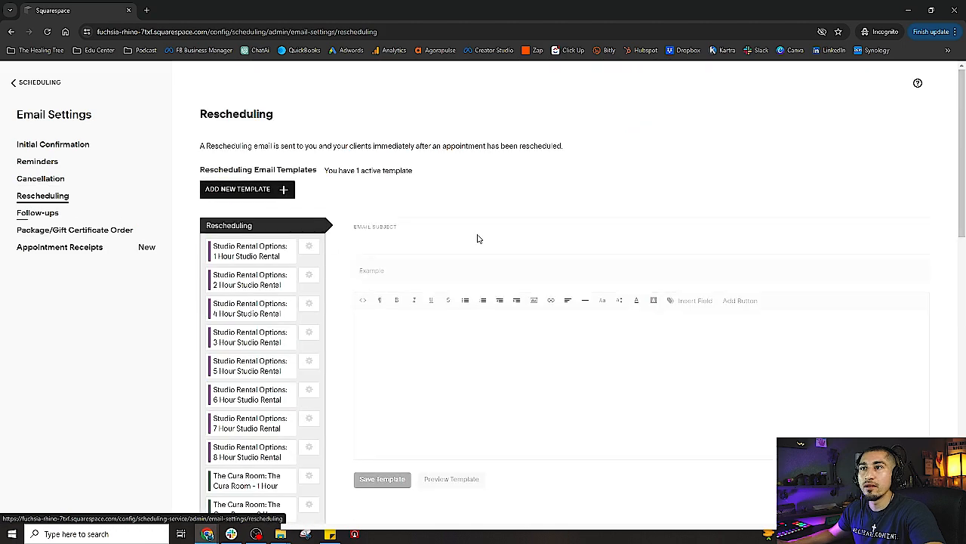
{"action": "scroll", "coordinate": [350, 332], "scroll_direction": "down", "scroll_amount": 4}
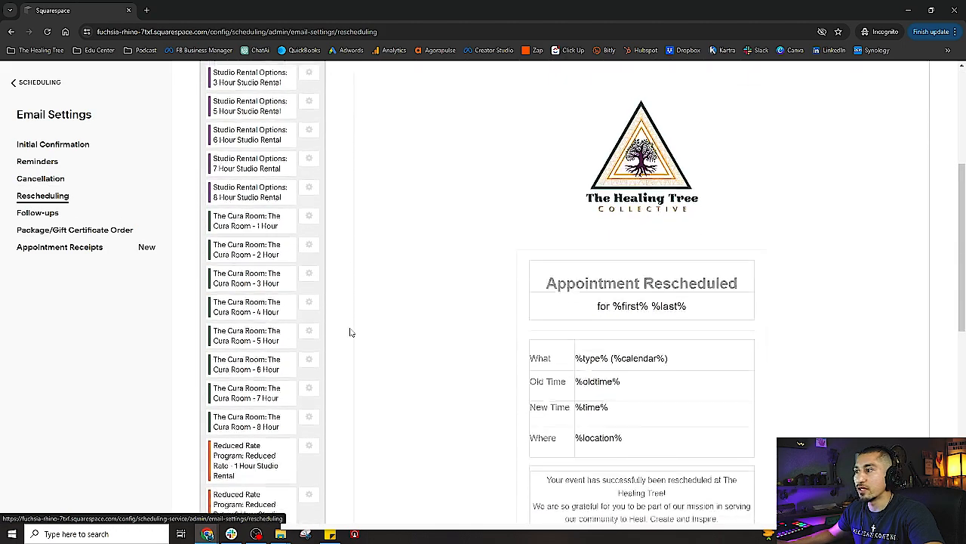
{"action": "scroll", "coordinate": [350, 332], "scroll_direction": "down", "scroll_amount": 2}
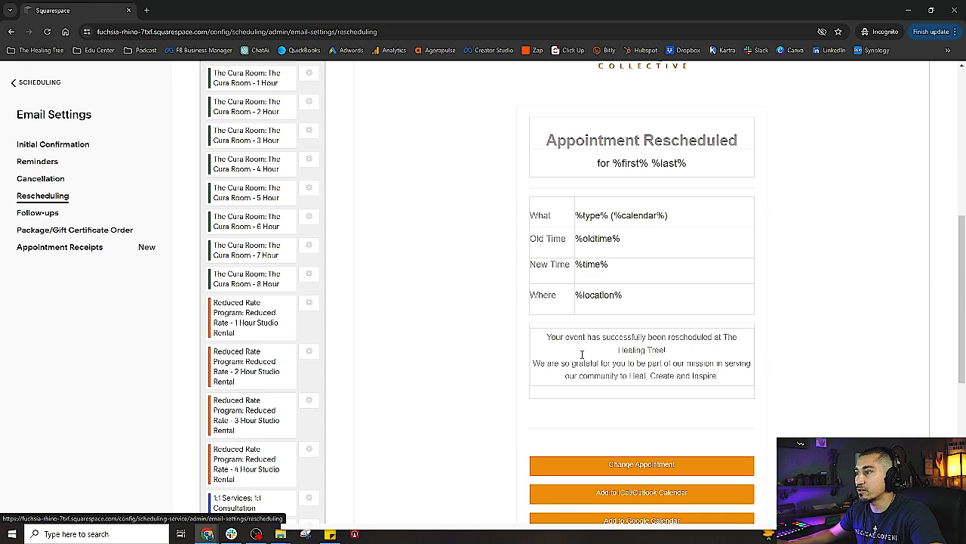
{"action": "scroll", "coordinate": [655, 370], "scroll_direction": "up", "scroll_amount": 2}
{"action": "scroll", "coordinate": [580, 299], "scroll_direction": "down", "scroll_amount": 4}
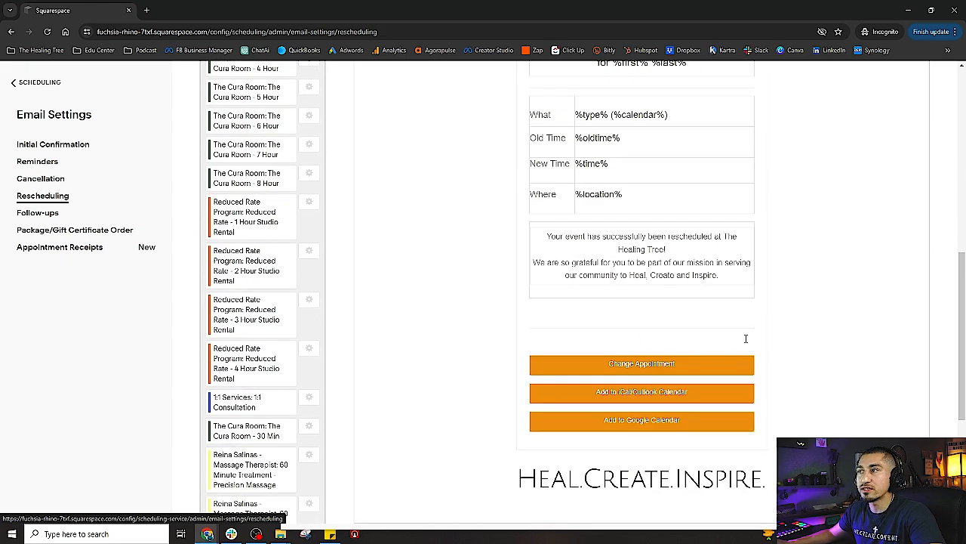
{"action": "scroll", "coordinate": [745, 339], "scroll_direction": "up", "scroll_amount": 6}
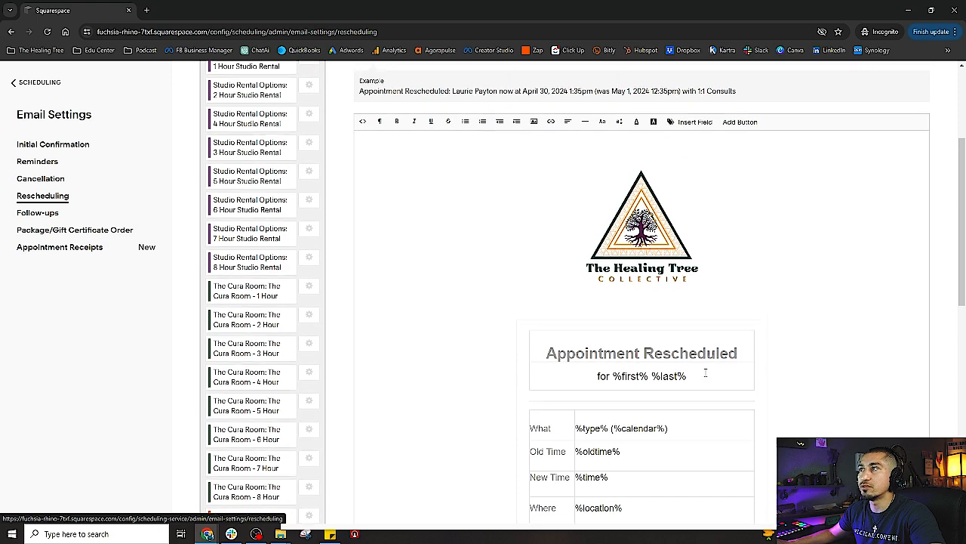
{"action": "scroll", "coordinate": [705, 372], "scroll_direction": "up", "scroll_amount": 1}
{"action": "scroll", "coordinate": [641, 345], "scroll_direction": "down", "scroll_amount": 4}
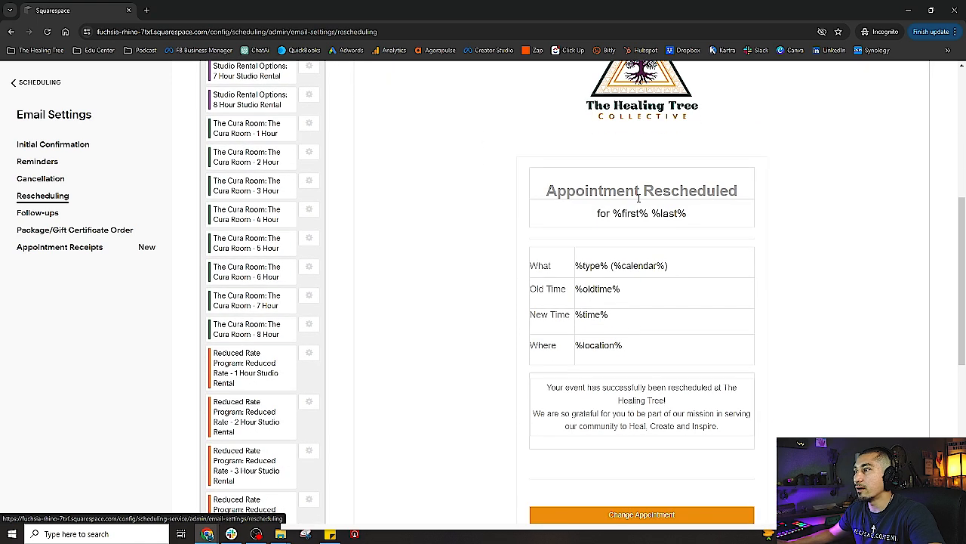
{"action": "left_click_drag", "start_coordinate": [548, 387], "coordinate": [731, 431]}
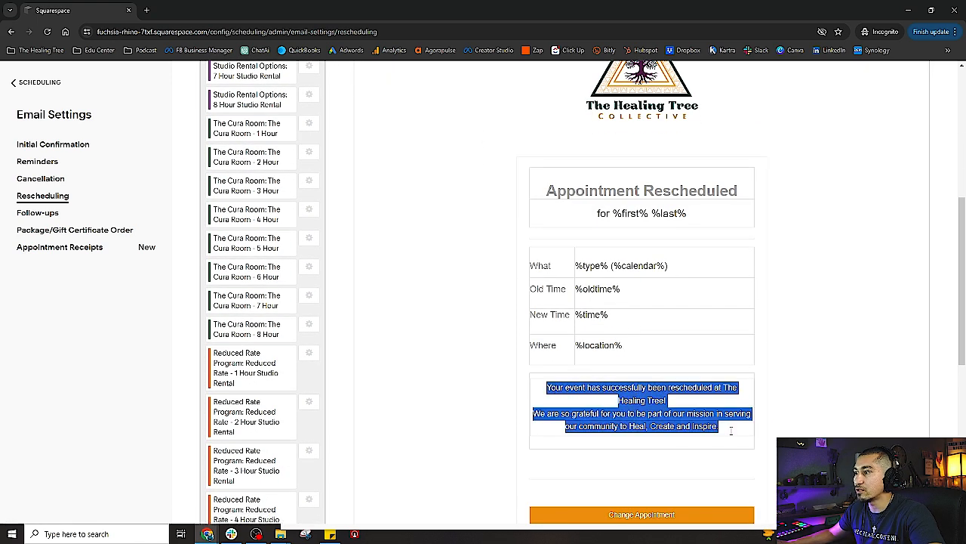
Check the empty Follow-ups page, then show the Package/Gift Certificate Order email
{"action": "left_click", "coordinate": [33, 216]}
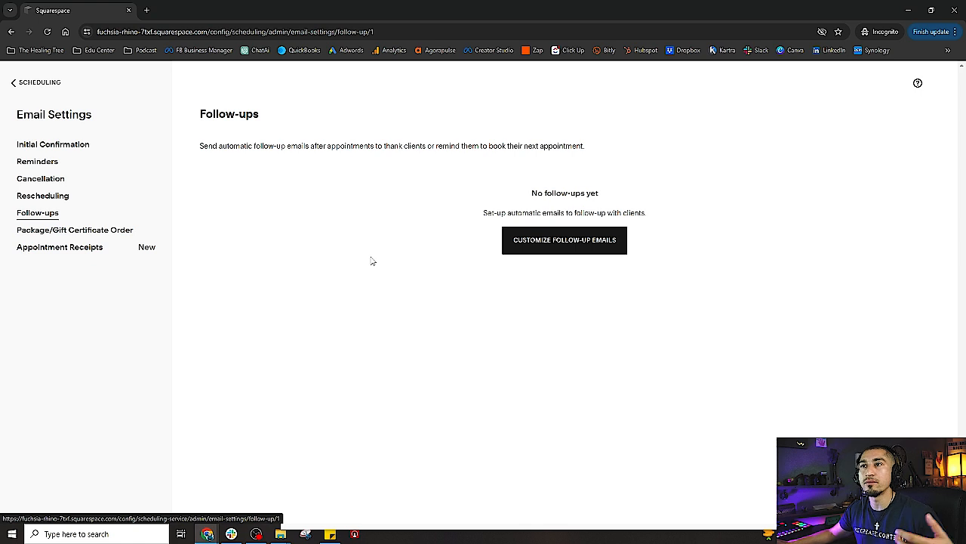
{"action": "left_click", "coordinate": [90, 233]}
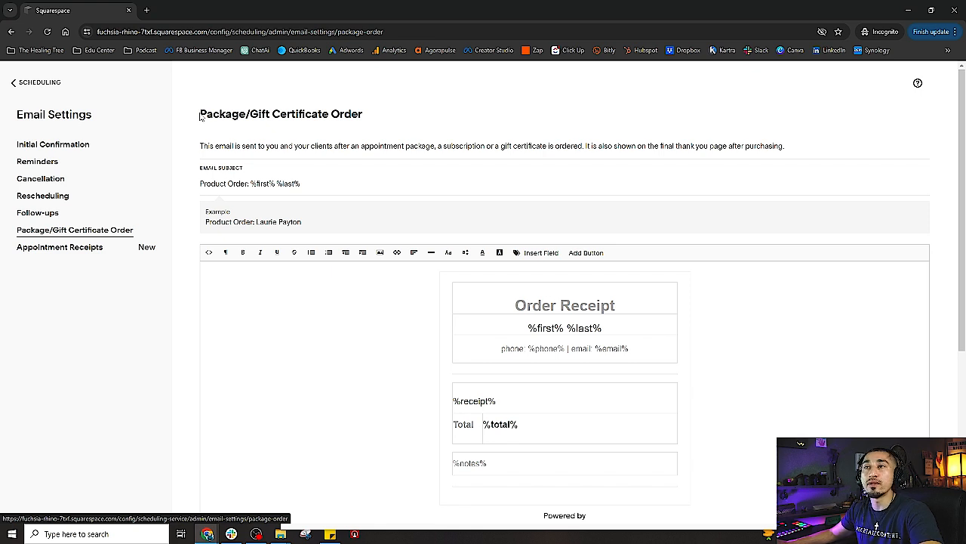
Insert an empty line above %notes% in the order receipt body
{"action": "left_click_drag", "start_coordinate": [200, 116], "coordinate": [385, 114]}
{"action": "left_click", "coordinate": [385, 114]}
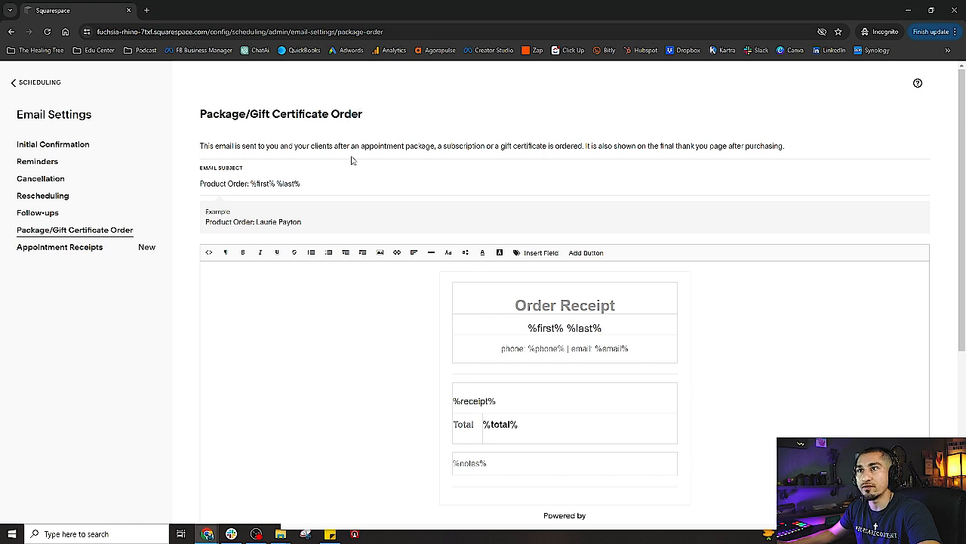
{"action": "scroll", "coordinate": [443, 317], "scroll_direction": "down", "scroll_amount": 2}
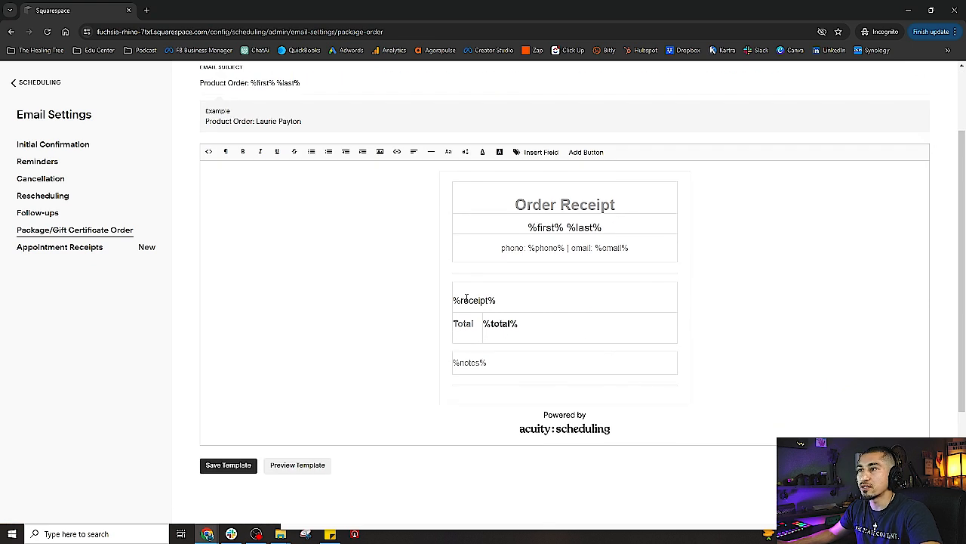
{"action": "left_click", "coordinate": [507, 370]}
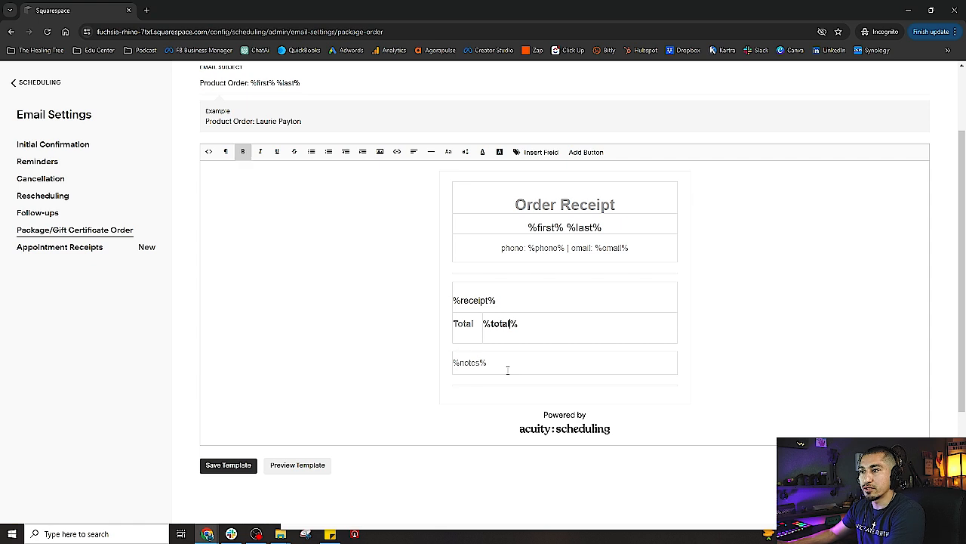
{"action": "left_click", "coordinate": [454, 363]}
{"action": "key", "text": "Return"}
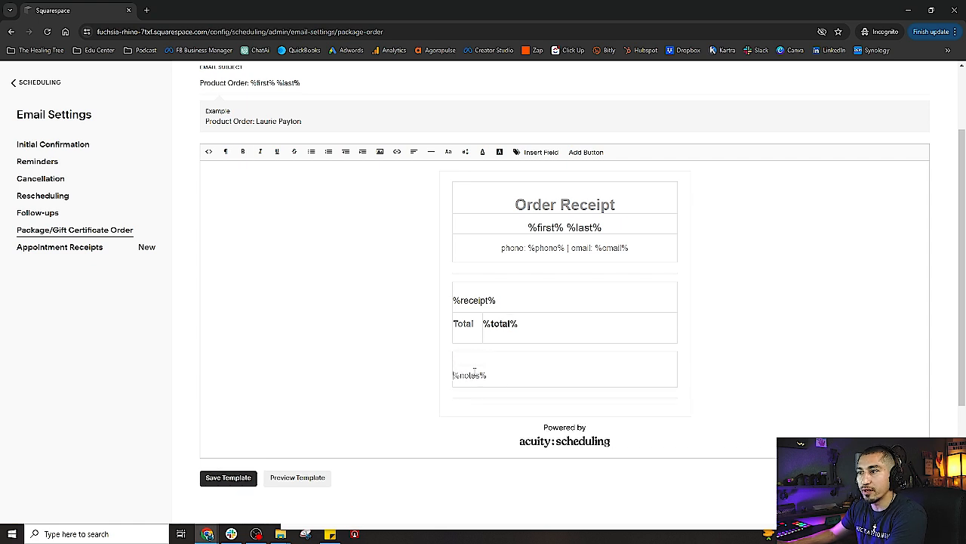
Delete the 'Powered by acuity:scheduling' footer image and add a blank line below the receipt
{"action": "scroll", "coordinate": [523, 379], "scroll_direction": "up", "scroll_amount": 1}
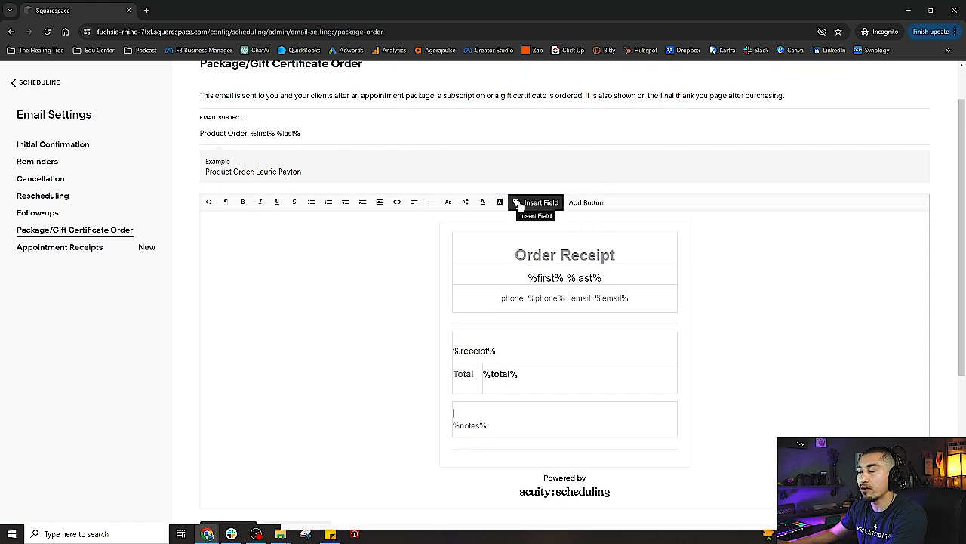
{"action": "scroll", "coordinate": [453, 410], "scroll_direction": "down", "scroll_amount": 2}
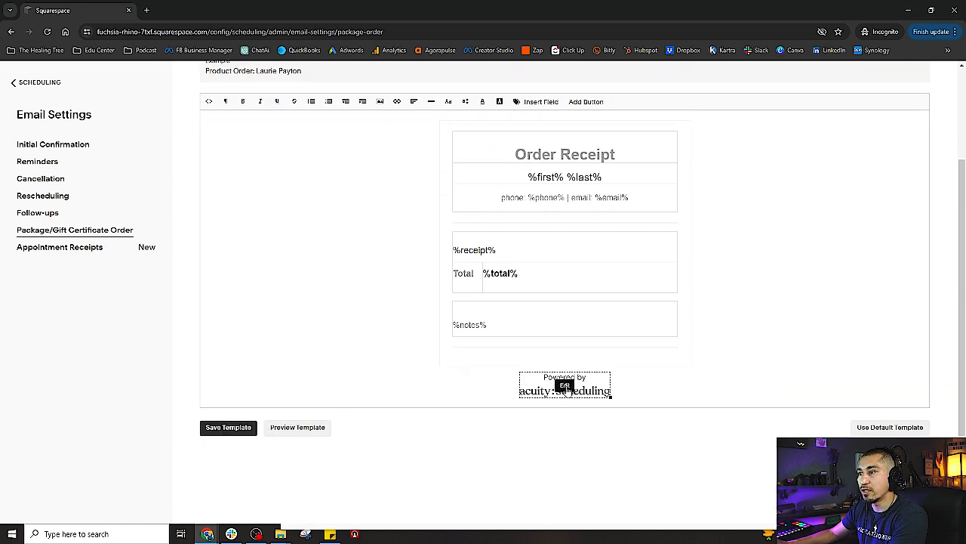
{"action": "left_click", "coordinate": [564, 386]}
{"action": "left_click", "coordinate": [492, 390]}
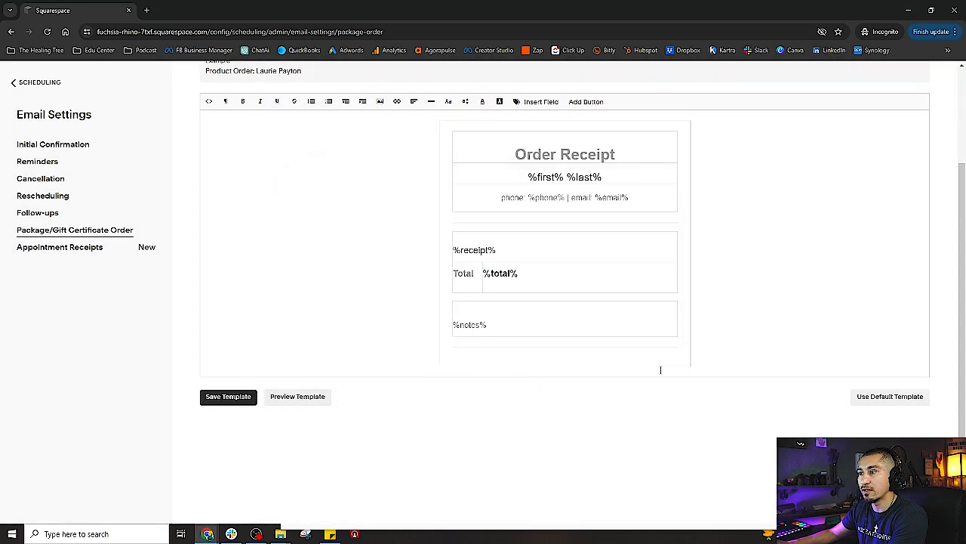
{"action": "left_click", "coordinate": [714, 370]}
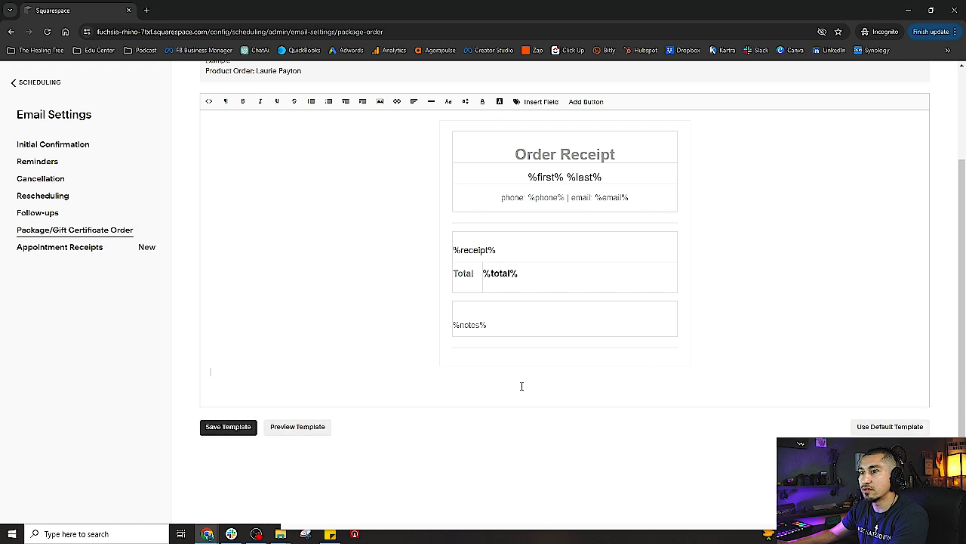
{"action": "scroll", "coordinate": [521, 380], "scroll_direction": "up", "scroll_amount": 3}
Insert the Heal.Create.Inspire banner image into the Package/Gift Certificate Order email
{"action": "left_click", "coordinate": [499, 253]}
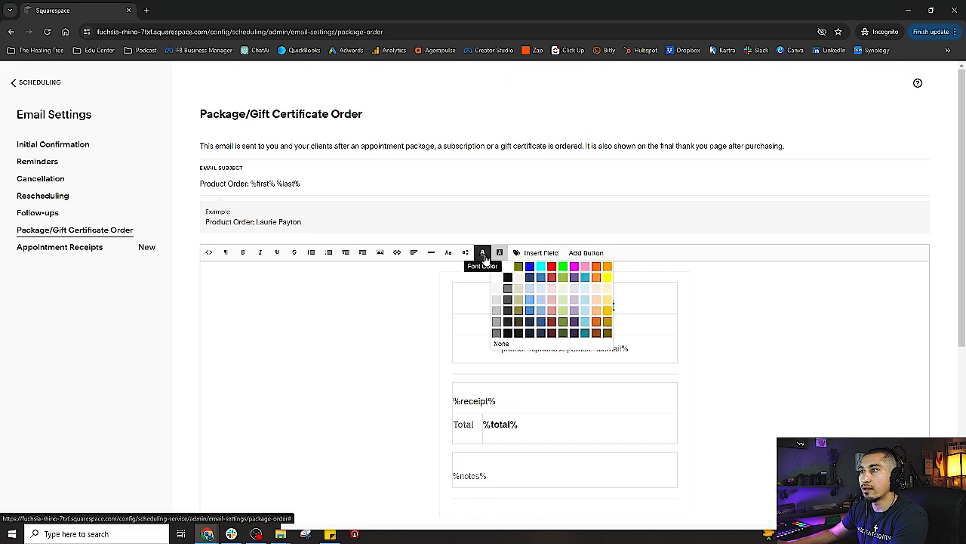
{"action": "left_click", "coordinate": [379, 252]}
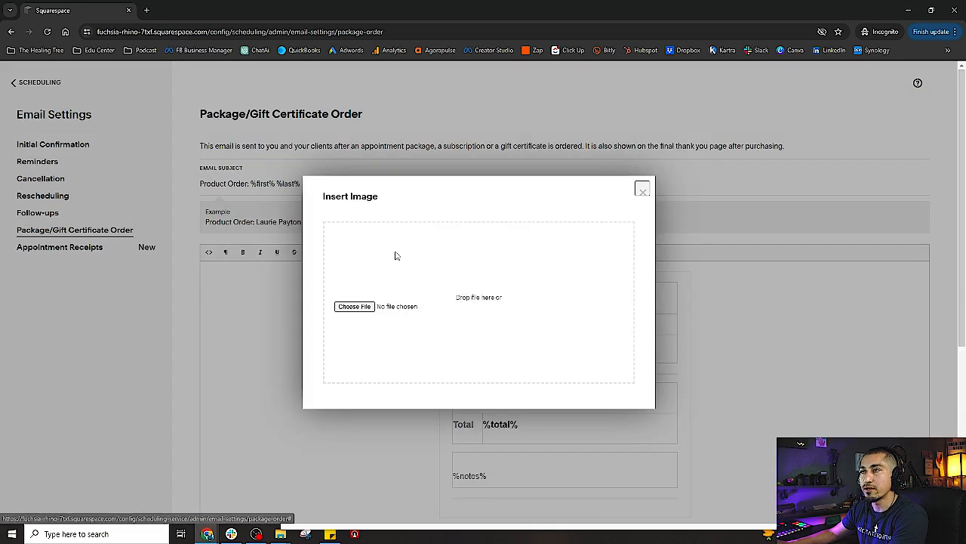
{"action": "left_click", "coordinate": [361, 306]}
{"action": "double_click", "coordinate": [417, 85]}
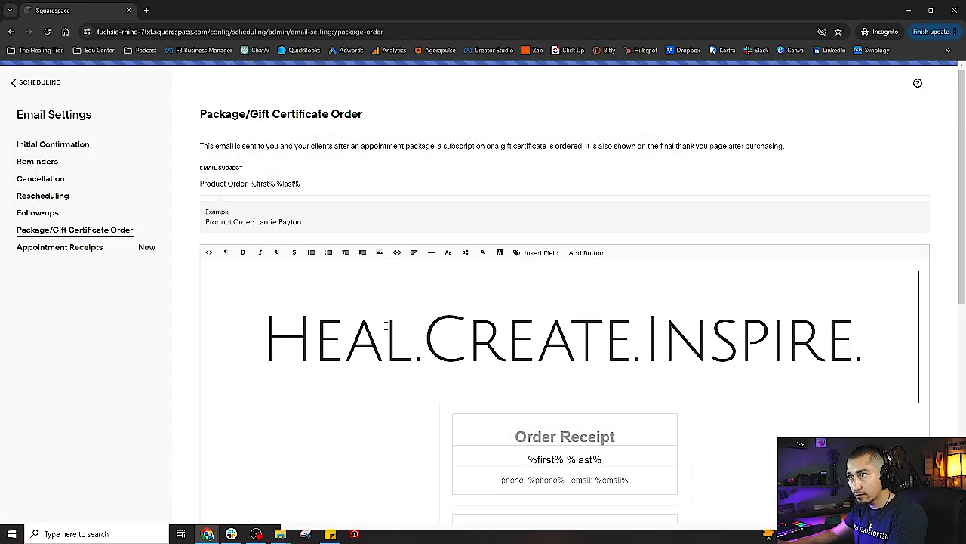
{"action": "scroll", "coordinate": [408, 325], "scroll_direction": "down", "scroll_amount": 2}
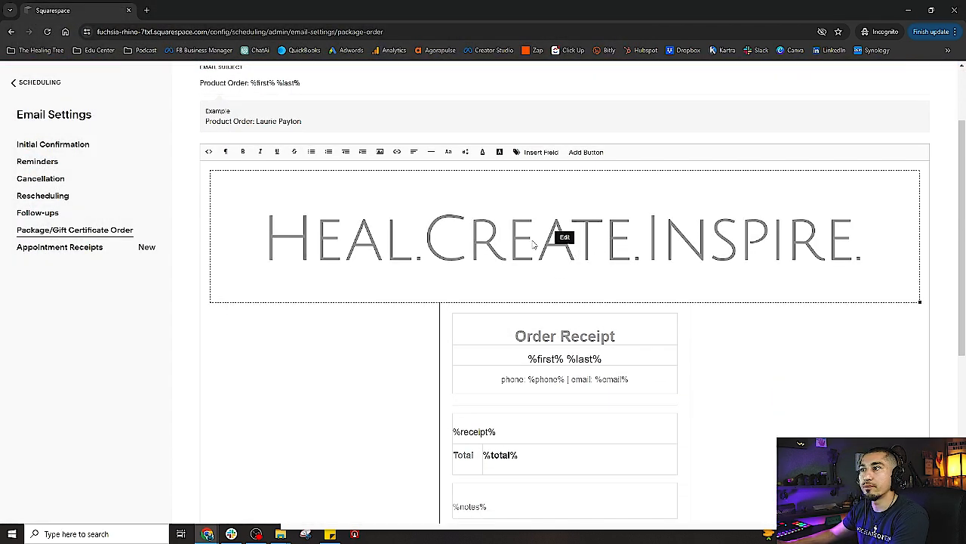
Center the banner, then delete the old header image and add an empty line
{"action": "left_click", "coordinate": [566, 238]}
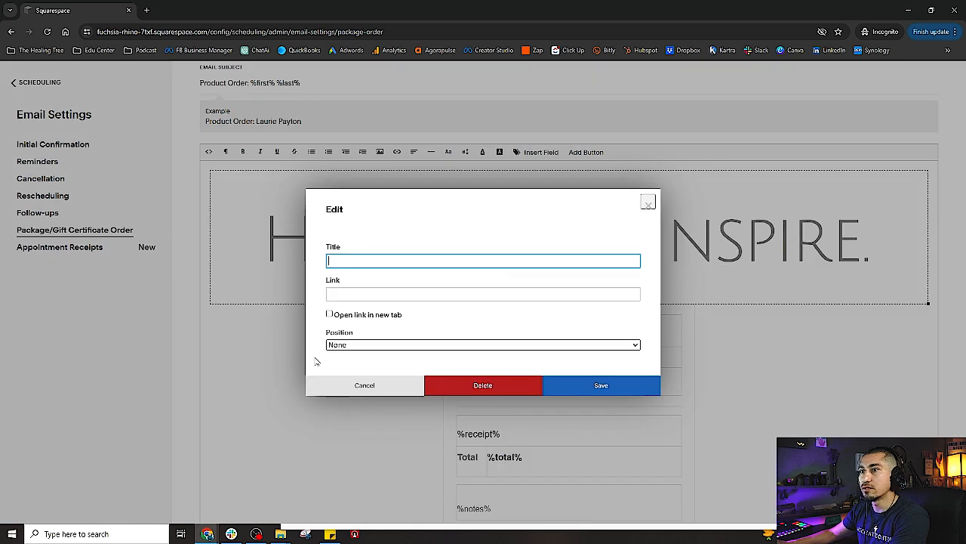
{"action": "left_click", "coordinate": [361, 345]}
{"action": "left_click", "coordinate": [378, 375]}
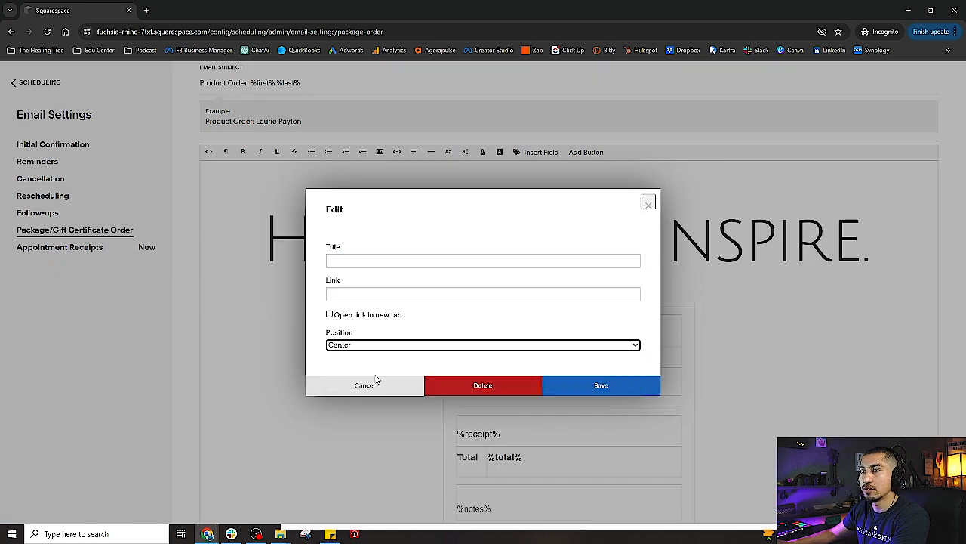
{"action": "left_click", "coordinate": [648, 203]}
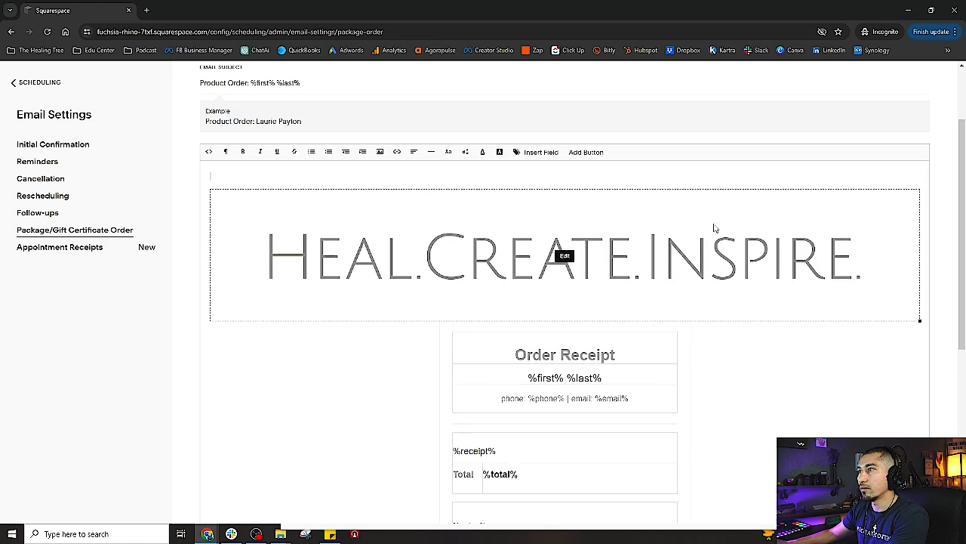
{"action": "key", "text": "Delete"}
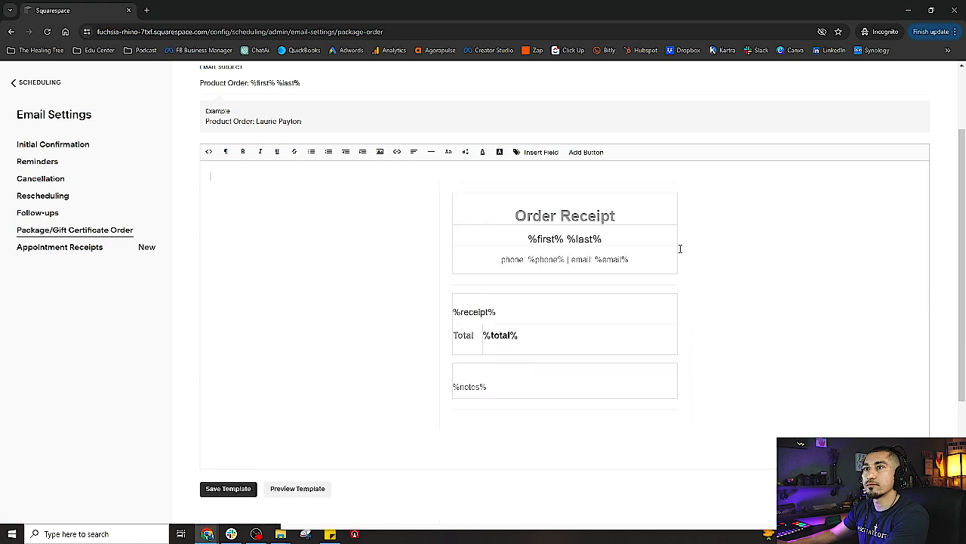
{"action": "key", "text": "Return"}
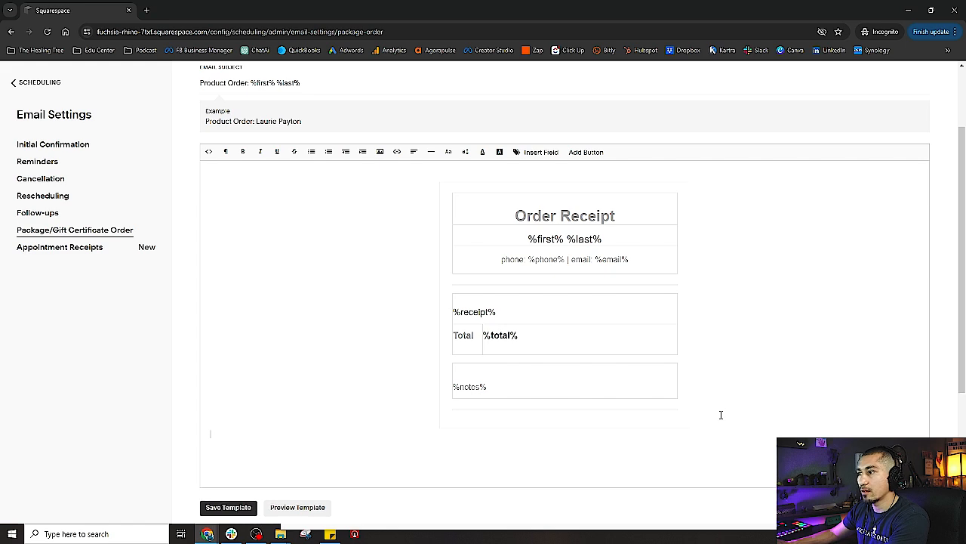
Insert the Heal.Create.Inspire image below Order Receipt and shrink it to about 585 px wide
{"action": "scroll", "coordinate": [471, 349], "scroll_direction": "down", "scroll_amount": 2}
{"action": "scroll", "coordinate": [470, 350], "scroll_direction": "up", "scroll_amount": 2}
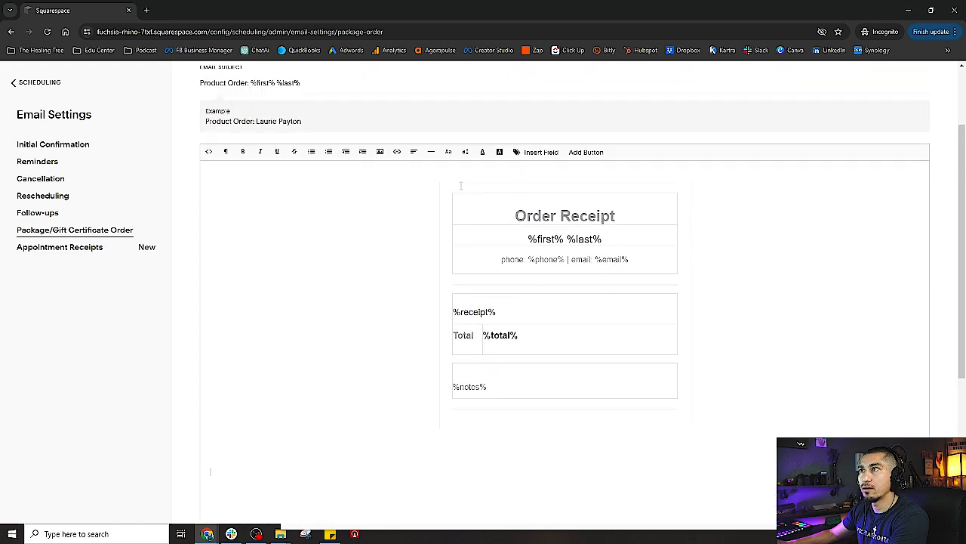
{"action": "left_click", "coordinate": [380, 152]}
{"action": "left_click", "coordinate": [368, 308]}
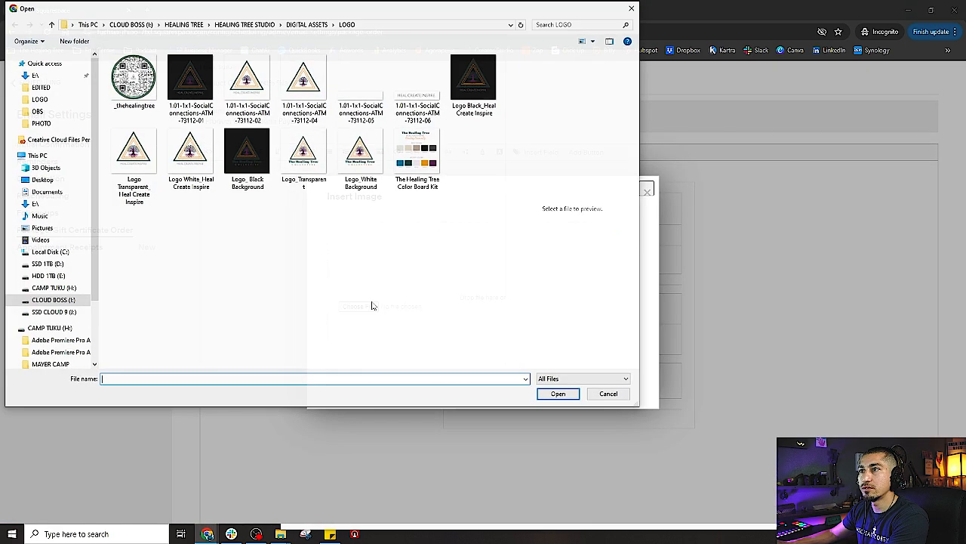
{"action": "double_click", "coordinate": [424, 96]}
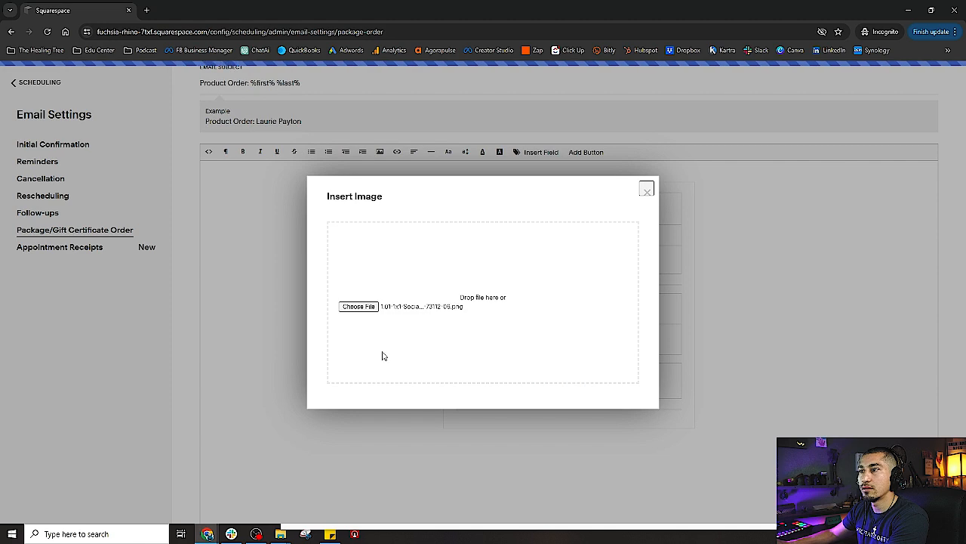
{"action": "scroll", "coordinate": [392, 345], "scroll_direction": "down", "scroll_amount": 2}
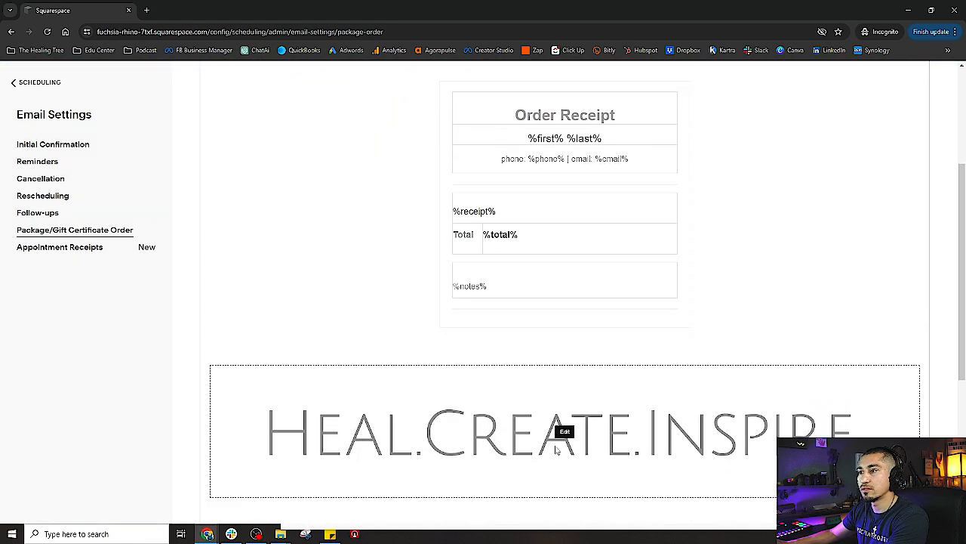
{"action": "left_click_drag", "start_coordinate": [920, 497], "coordinate": [649, 446]}
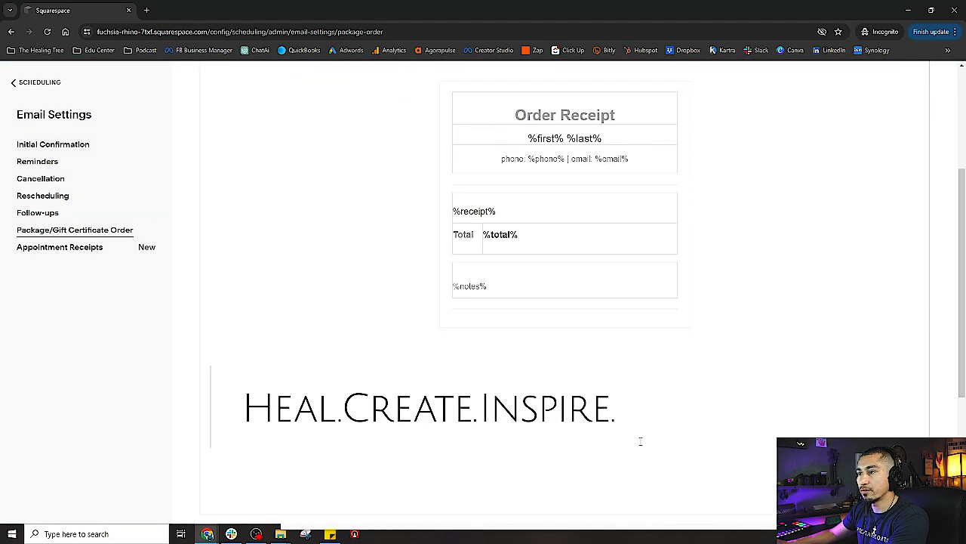
Set the image position to Center and add an empty line above the Order Receipt table
{"action": "left_click", "coordinate": [430, 407]}
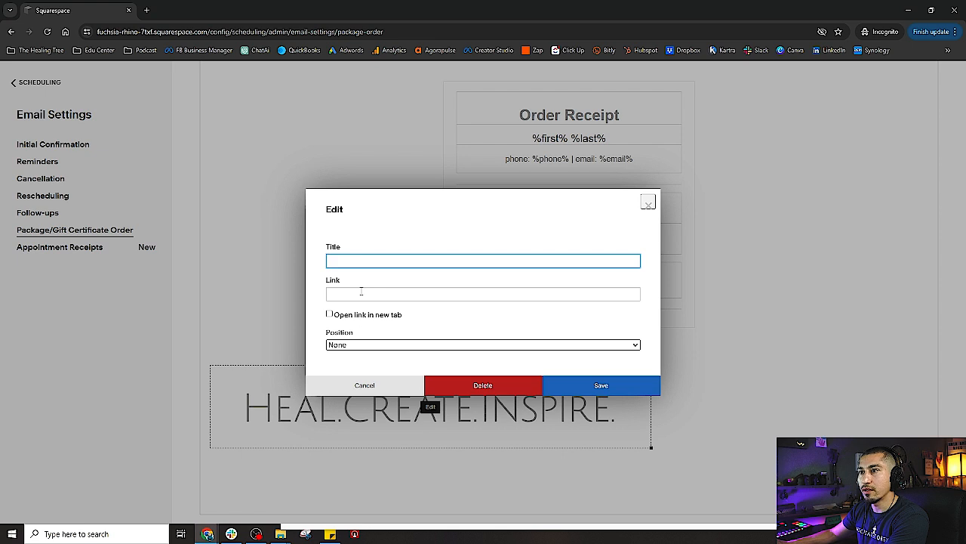
{"action": "left_click", "coordinate": [358, 345]}
{"action": "left_click", "coordinate": [355, 373]}
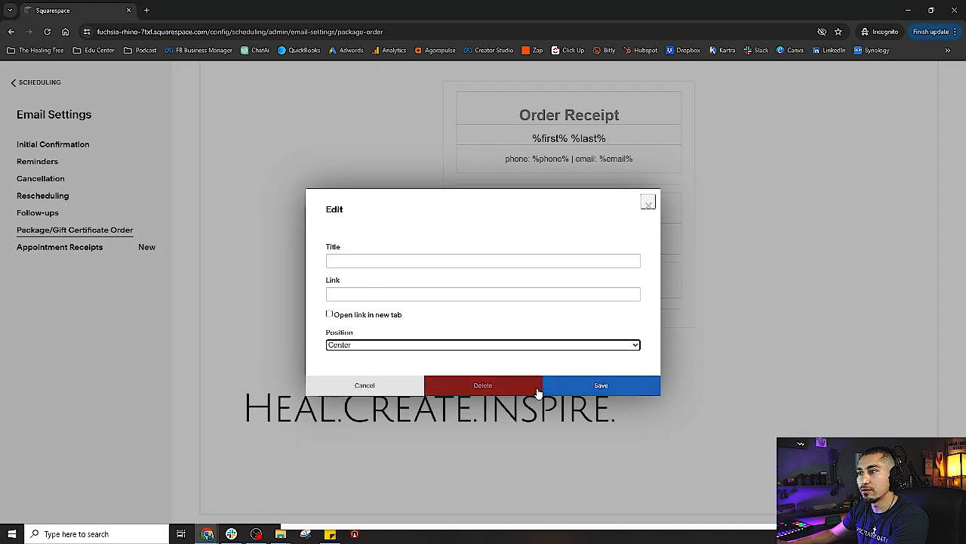
{"action": "left_click", "coordinate": [601, 385]}
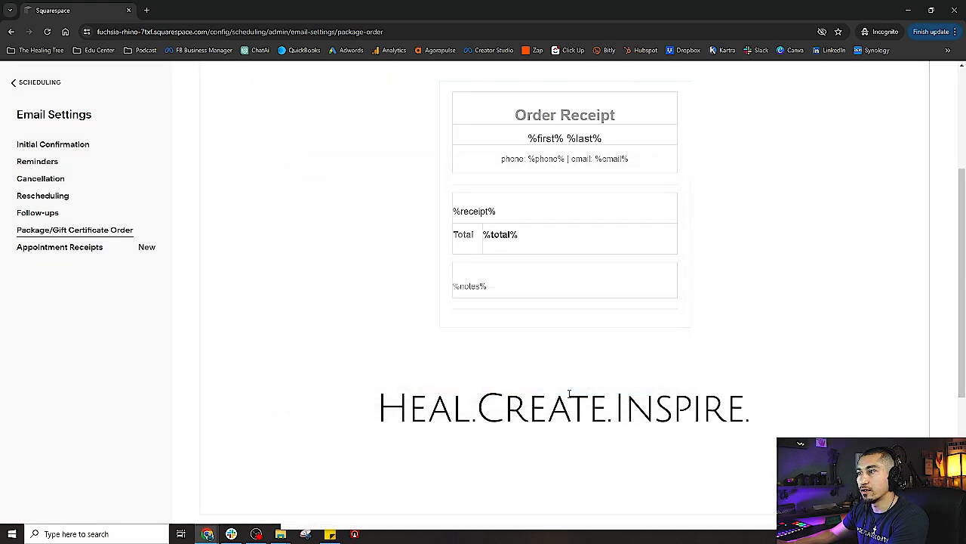
{"action": "left_click", "coordinate": [566, 407]}
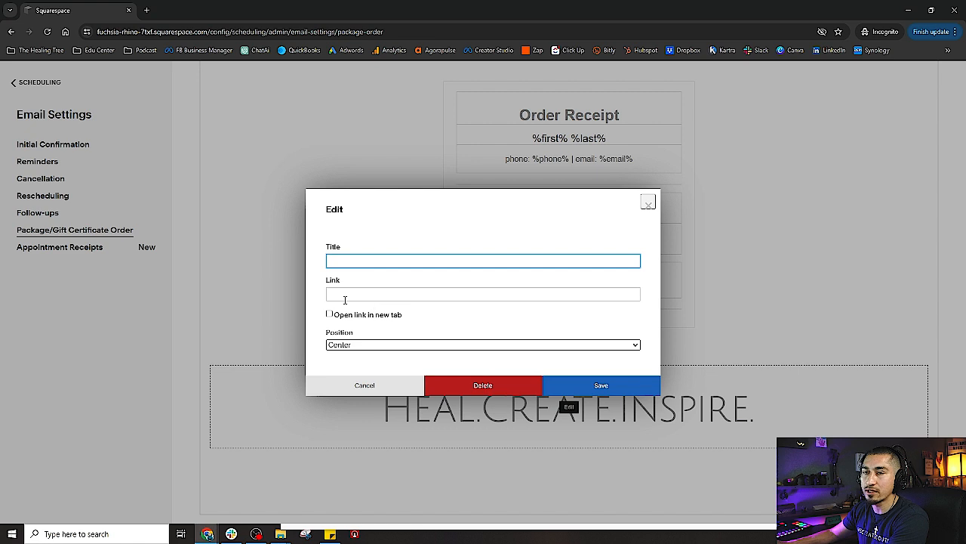
{"action": "left_click", "coordinate": [648, 206]}
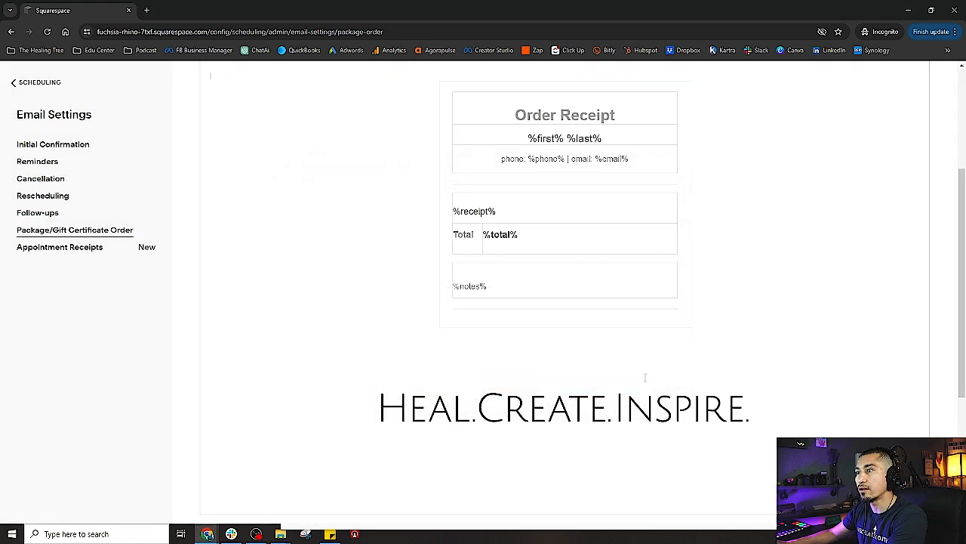
{"action": "scroll", "coordinate": [595, 438], "scroll_direction": "down", "scroll_amount": 1}
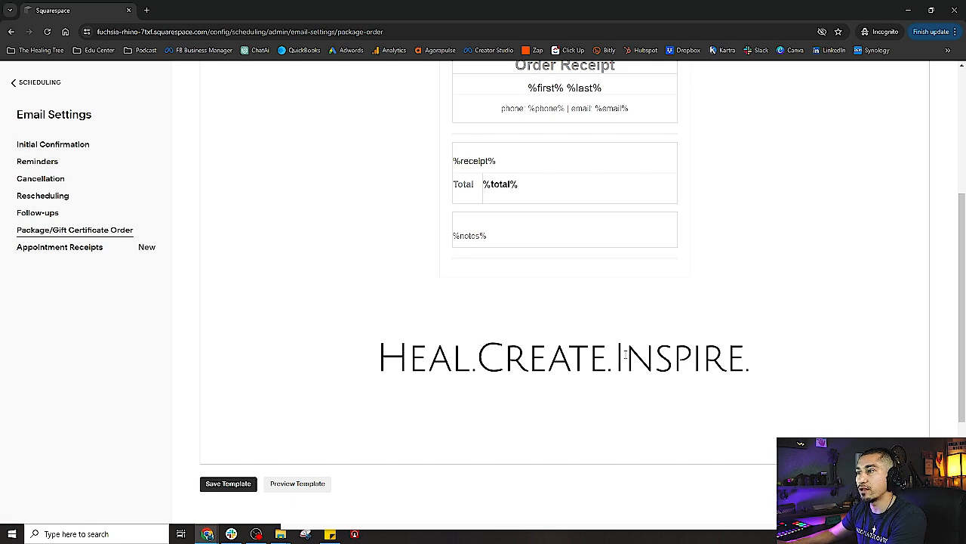
{"action": "scroll", "coordinate": [655, 393], "scroll_direction": "up", "scroll_amount": 5}
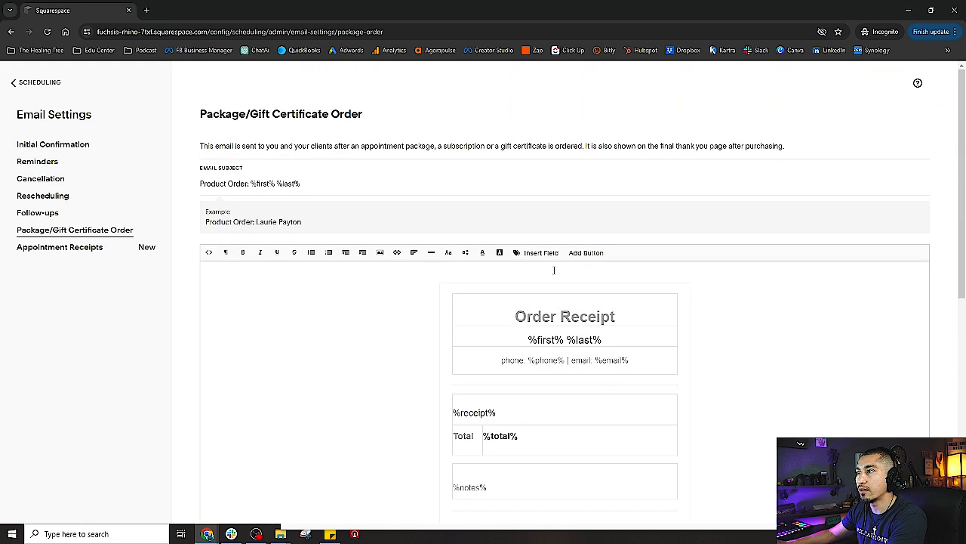
{"action": "key", "text": "Return"}
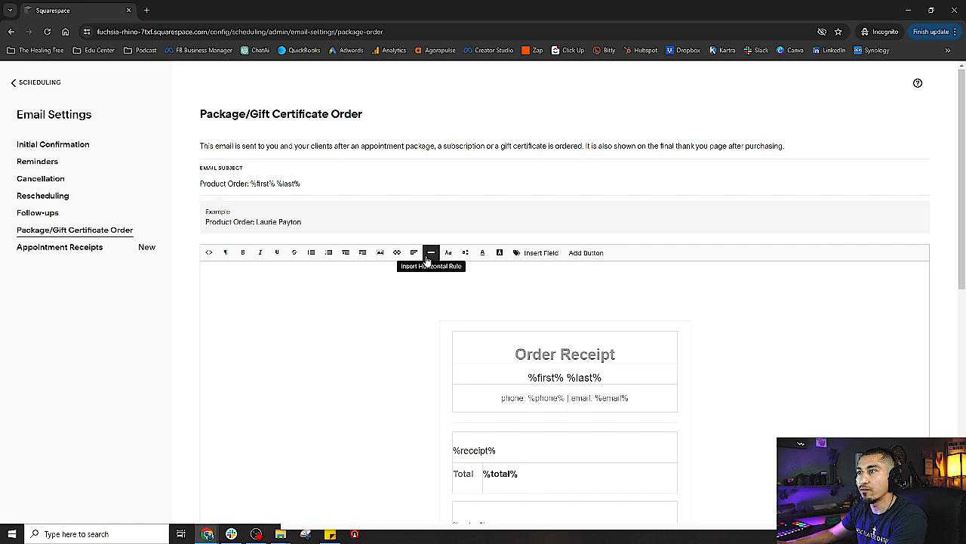
{"action": "left_click", "coordinate": [380, 252]}
Insert the Logo_Transparent logo at the top of the email and shrink it
{"action": "left_click", "coordinate": [364, 312]}
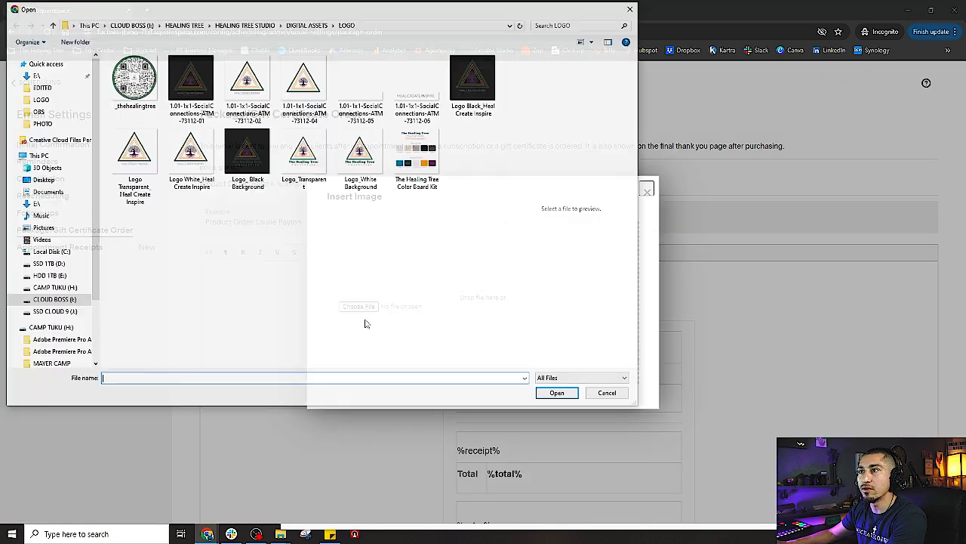
{"action": "left_click", "coordinate": [361, 155]}
{"action": "double_click", "coordinate": [309, 165]}
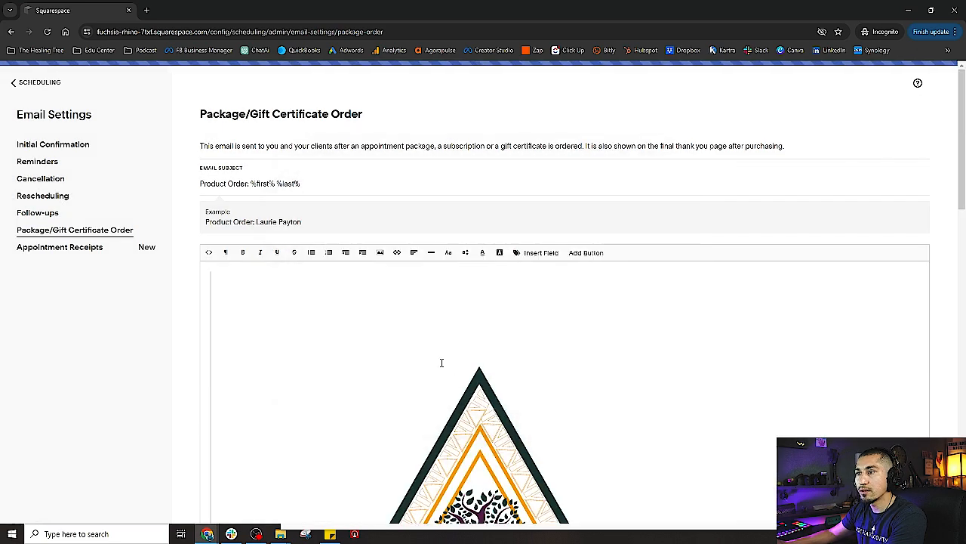
{"action": "scroll", "coordinate": [445, 363], "scroll_direction": "down", "scroll_amount": 2}
{"action": "scroll", "coordinate": [446, 362], "scroll_direction": "down", "scroll_amount": 2}
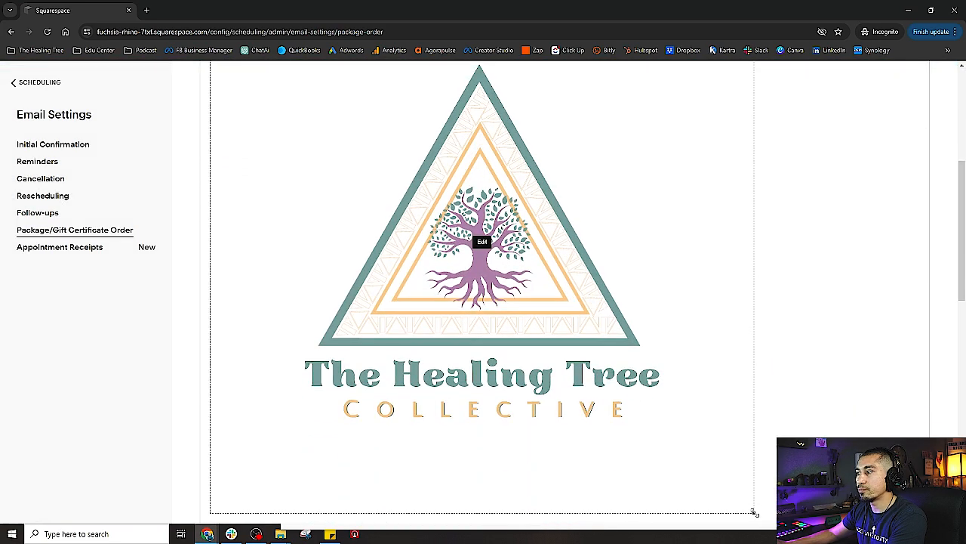
{"action": "left_click_drag", "start_coordinate": [753, 512], "coordinate": [226, 114]}
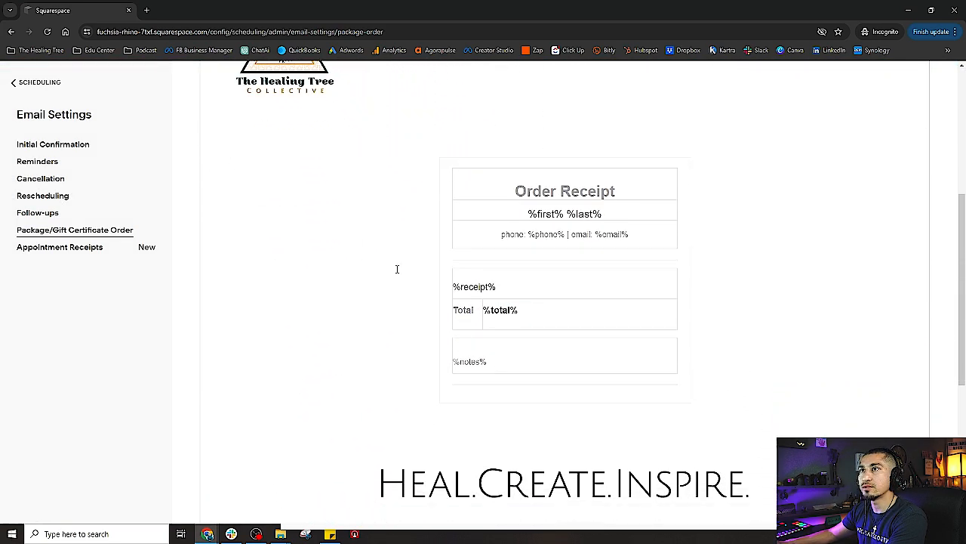
{"action": "scroll", "coordinate": [396, 269], "scroll_direction": "up", "scroll_amount": 3}
Center the logo, shrink it further, and go to Appointment Receipts settings
{"action": "left_click", "coordinate": [302, 272]}
{"action": "left_click", "coordinate": [287, 251]}
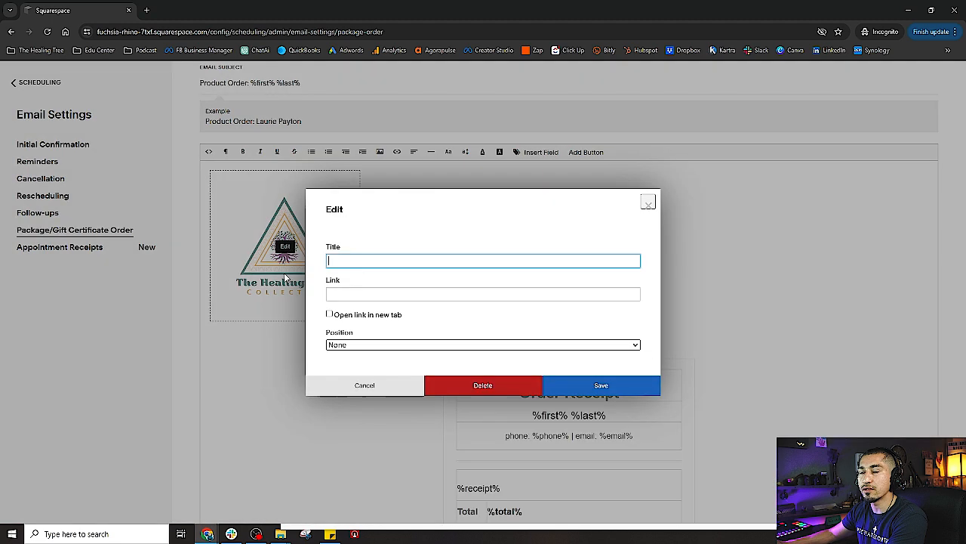
{"action": "left_click", "coordinate": [385, 346]}
{"action": "left_click", "coordinate": [355, 371]}
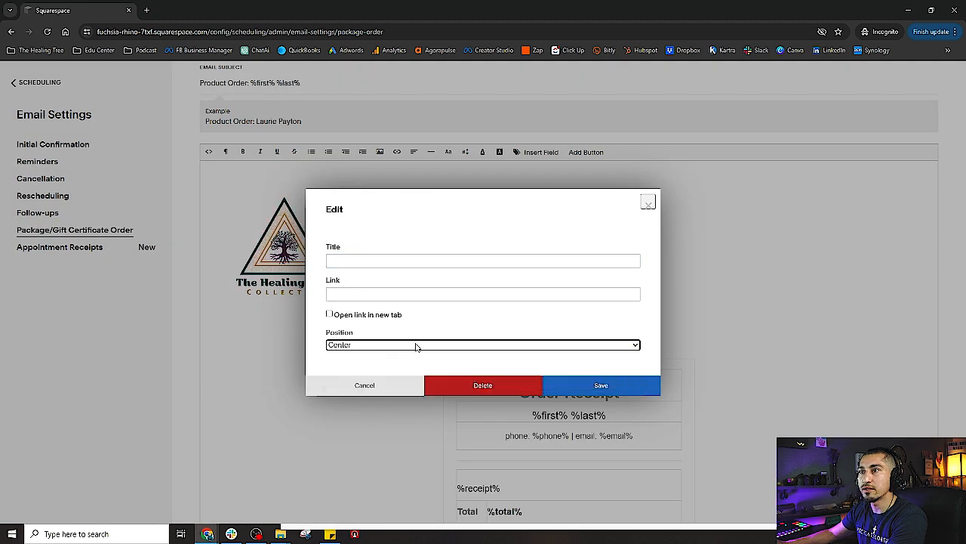
{"action": "left_click", "coordinate": [592, 389]}
{"action": "left_click", "coordinate": [700, 308]}
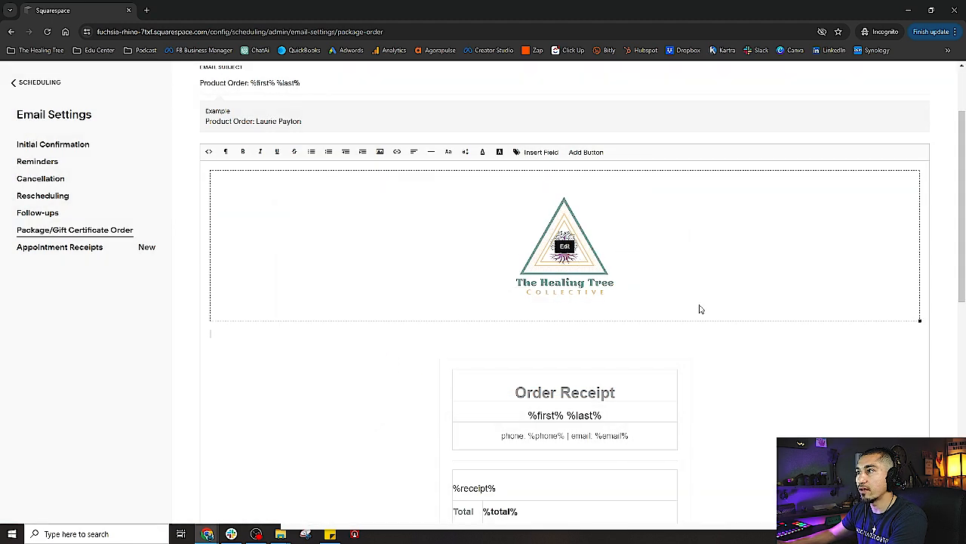
{"action": "left_click_drag", "start_coordinate": [920, 321], "coordinate": [918, 295]}
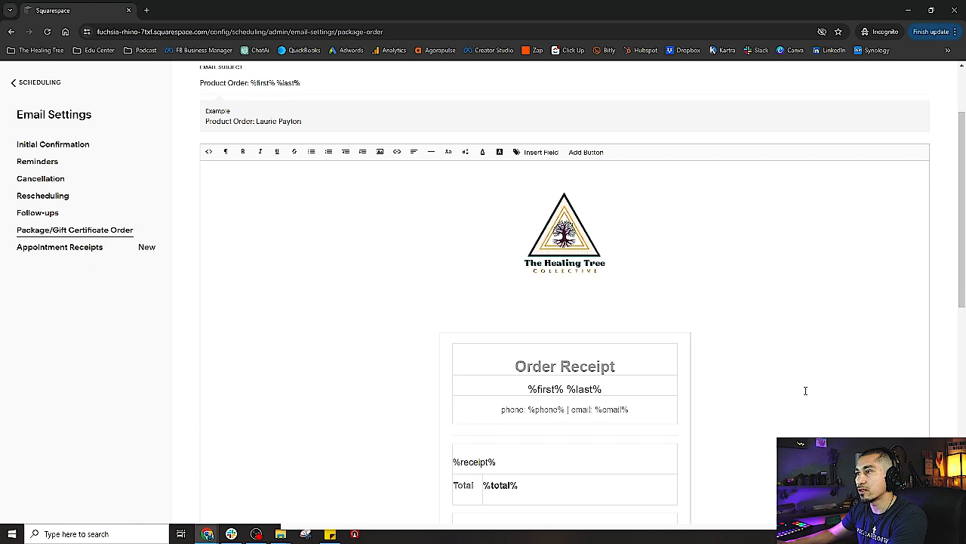
{"action": "left_click", "coordinate": [67, 249]}
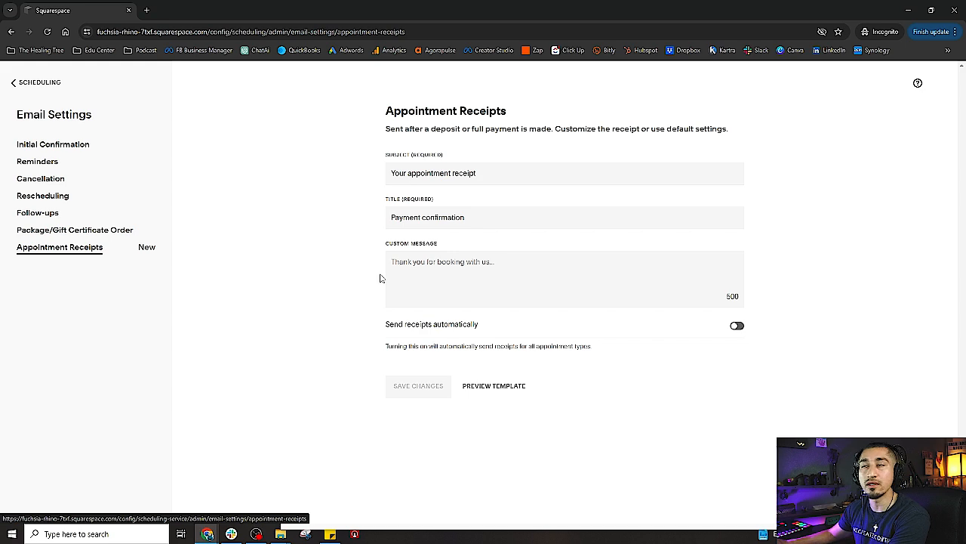
Return to Scheduling and open Client SMS to view SMS Reminder 1, sent 1 day before
{"action": "left_click", "coordinate": [26, 83]}
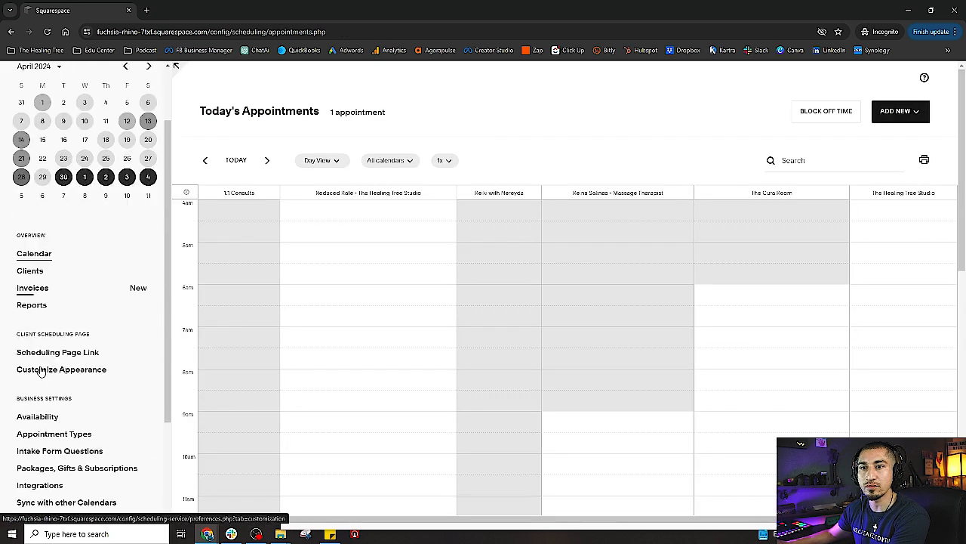
{"action": "scroll", "coordinate": [41, 370], "scroll_direction": "down", "scroll_amount": 2}
{"action": "left_click", "coordinate": [37, 442]}
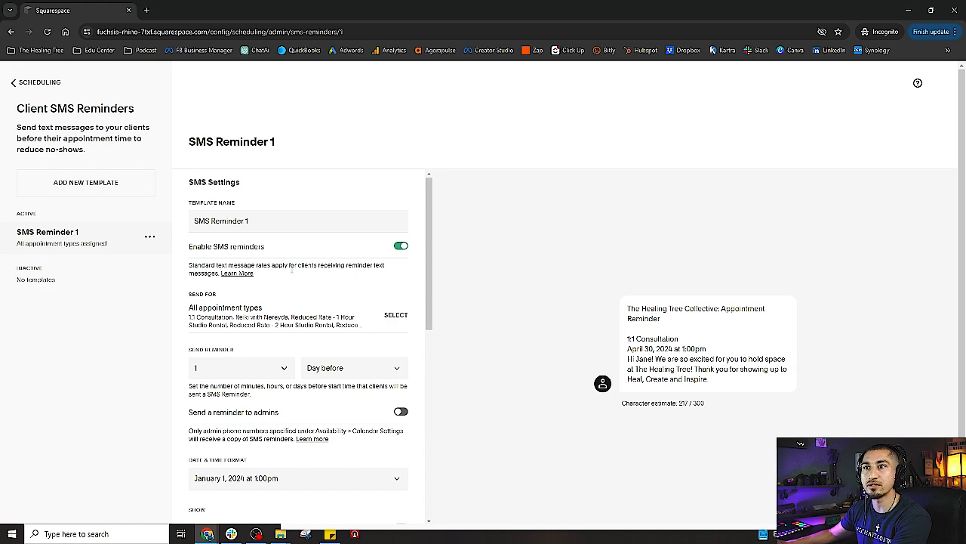
Finish The Healing Tree custom message for SMS Reminder 1, then return to the calendar
{"action": "scroll", "coordinate": [285, 270], "scroll_direction": "down", "scroll_amount": 1}
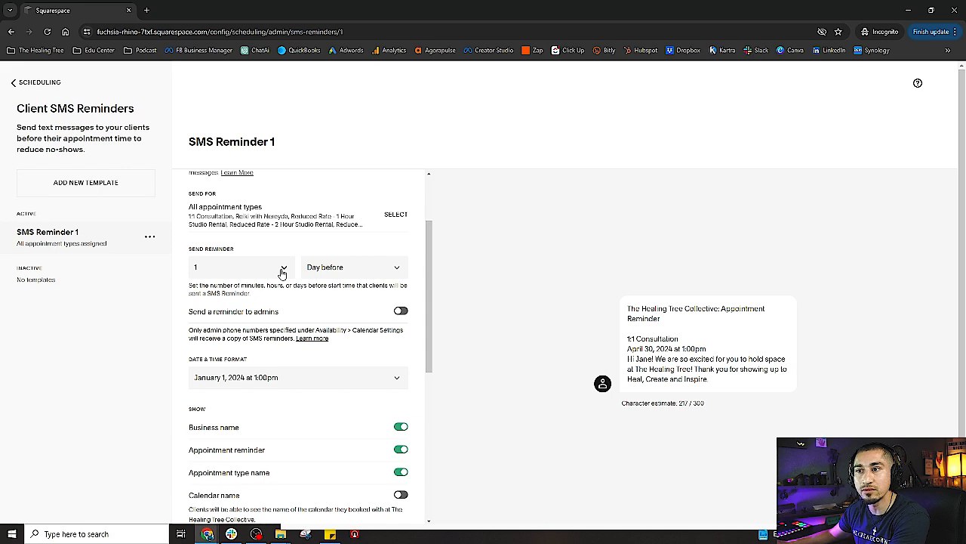
{"action": "scroll", "coordinate": [290, 354], "scroll_direction": "down", "scroll_amount": 1}
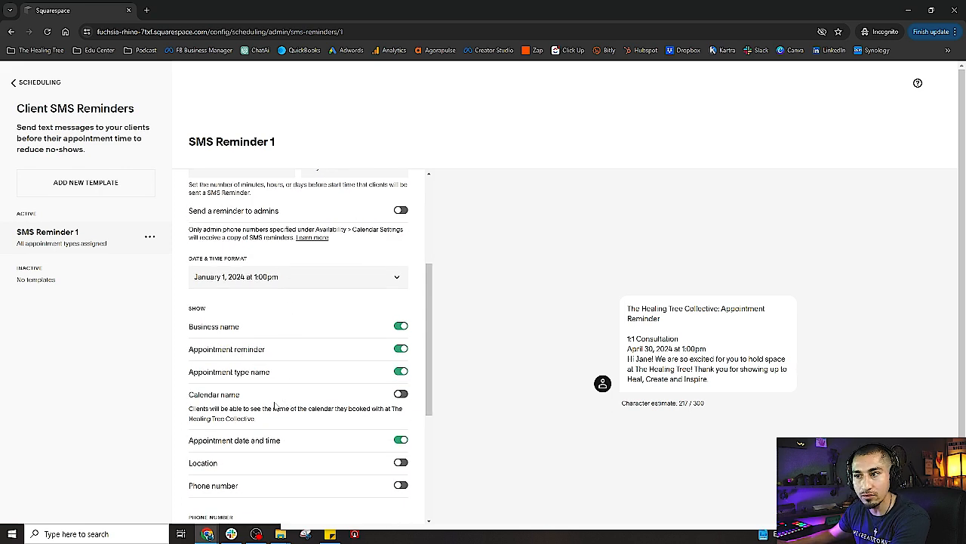
{"action": "scroll", "coordinate": [280, 400], "scroll_direction": "down", "scroll_amount": 3}
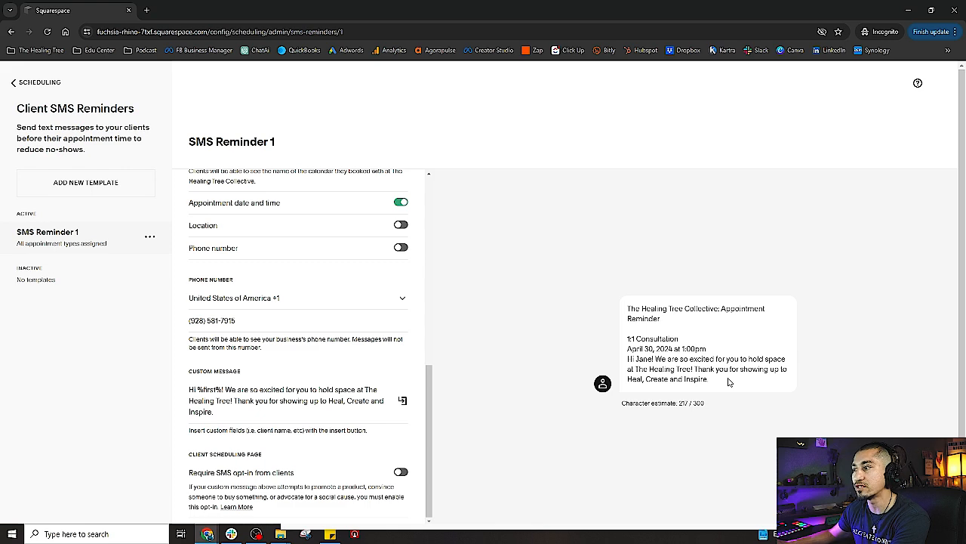
{"action": "left_click_drag", "start_coordinate": [728, 382], "coordinate": [623, 326]}
{"action": "left_click", "coordinate": [320, 393]}
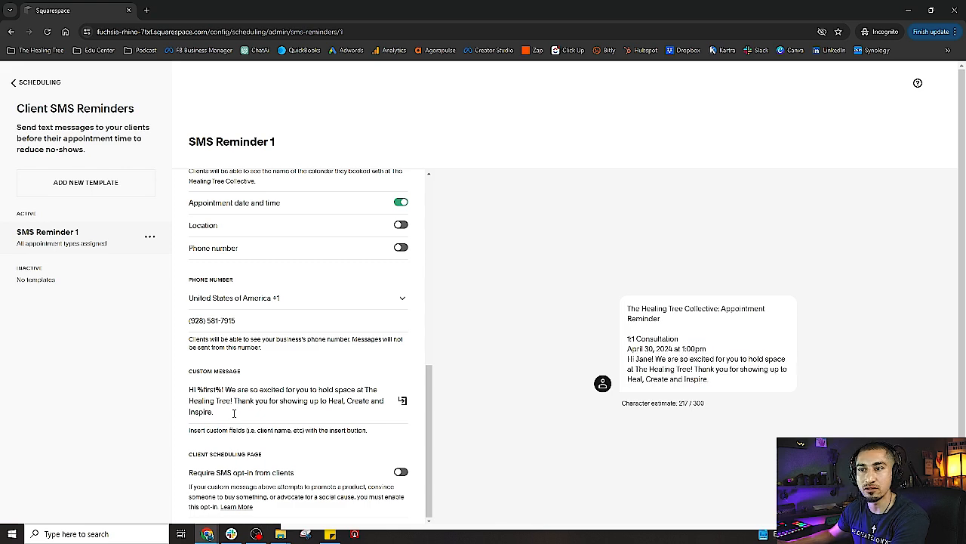
{"action": "scroll", "coordinate": [240, 432], "scroll_direction": "down", "scroll_amount": 1}
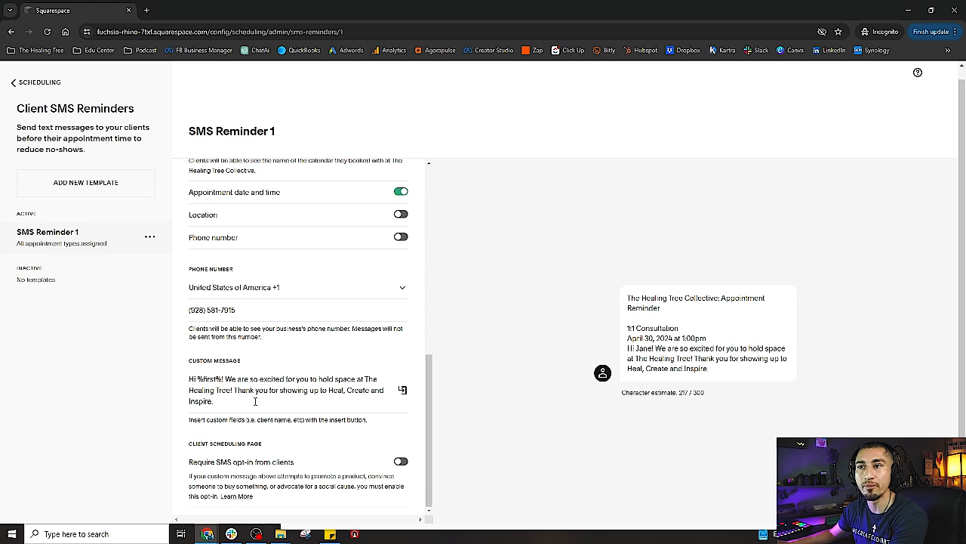
{"action": "left_click", "coordinate": [234, 404]}
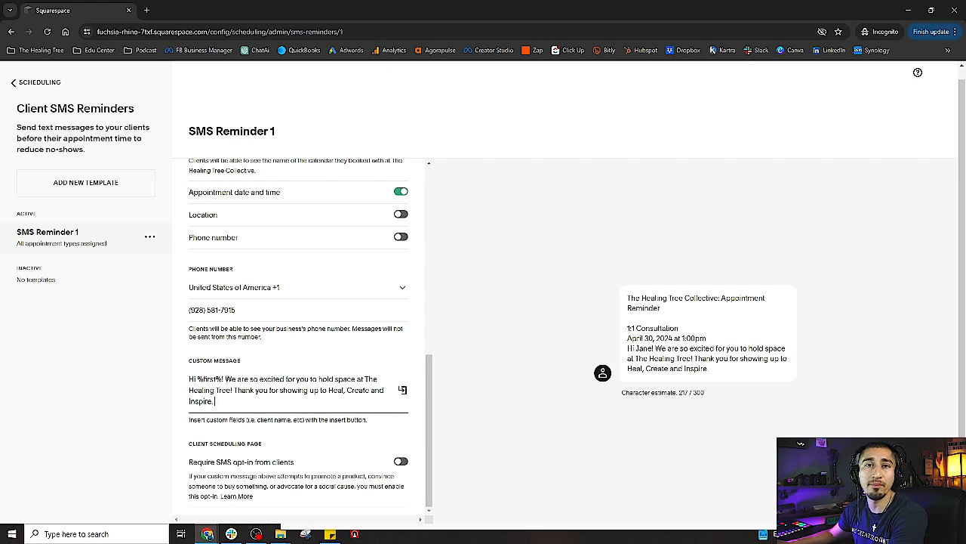
{"action": "left_click", "coordinate": [11, 87]}
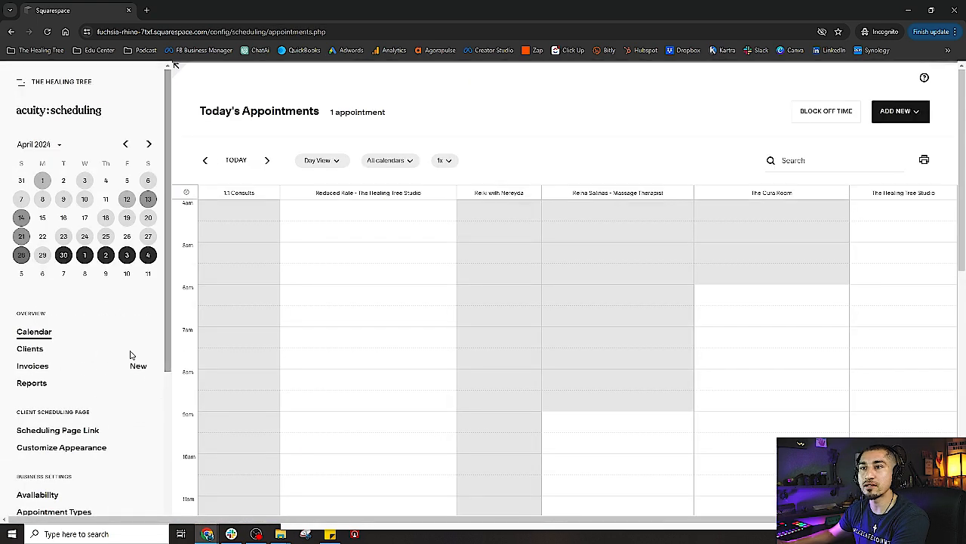
Keep Booking Alerts summary emails on Weekly, then open the Squarespace account dashboard
{"action": "scroll", "coordinate": [114, 447], "scroll_direction": "down", "scroll_amount": 5}
{"action": "left_click", "coordinate": [60, 460]}
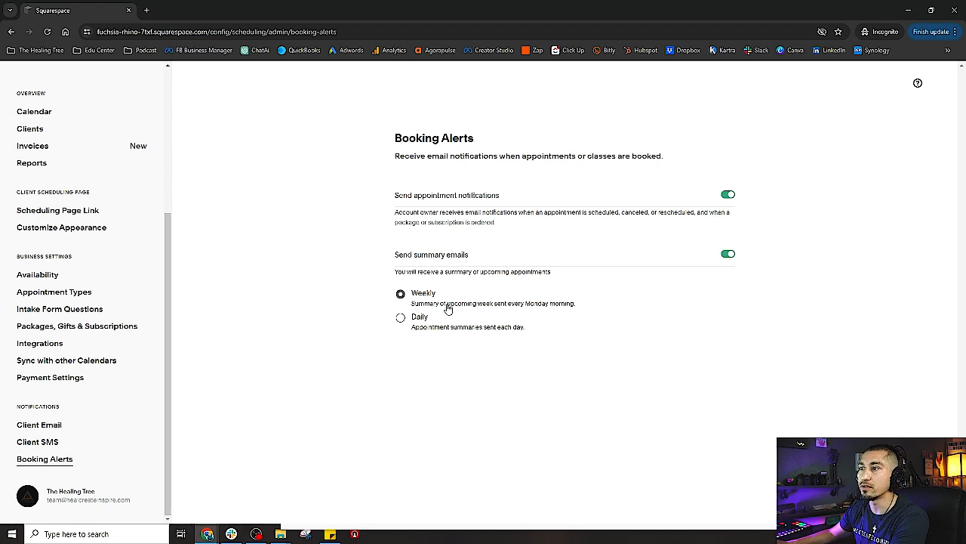
{"action": "left_click_drag", "start_coordinate": [447, 304], "coordinate": [571, 309]}
{"action": "left_click", "coordinate": [610, 326]}
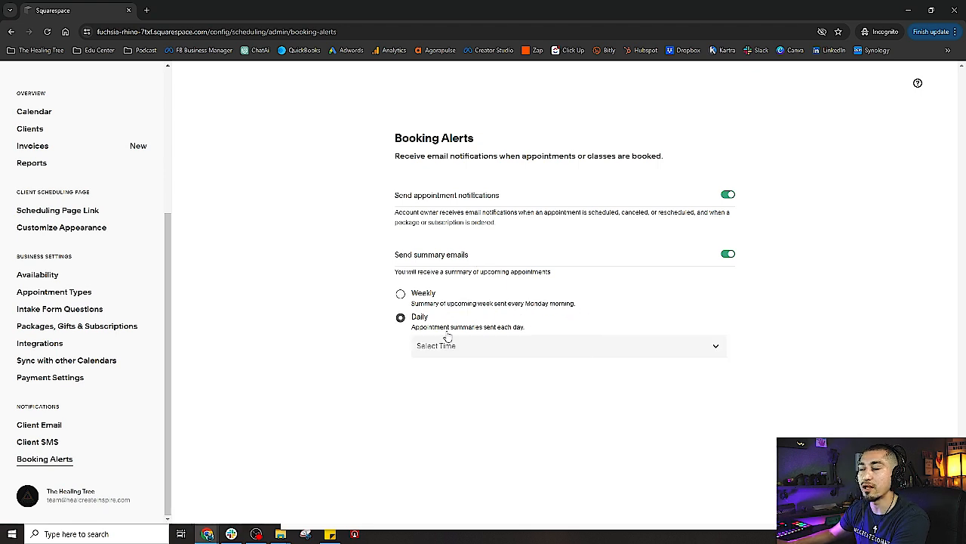
{"action": "left_click", "coordinate": [403, 295]}
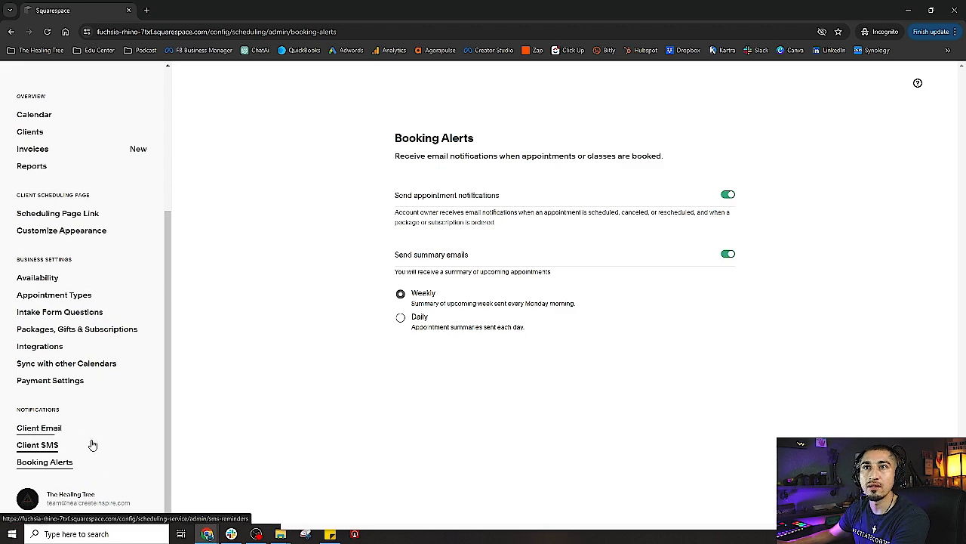
{"action": "scroll", "coordinate": [91, 444], "scroll_direction": "up", "scroll_amount": 3}
{"action": "scroll", "coordinate": [91, 444], "scroll_direction": "down", "scroll_amount": 3}
{"action": "left_click", "coordinate": [58, 501]}
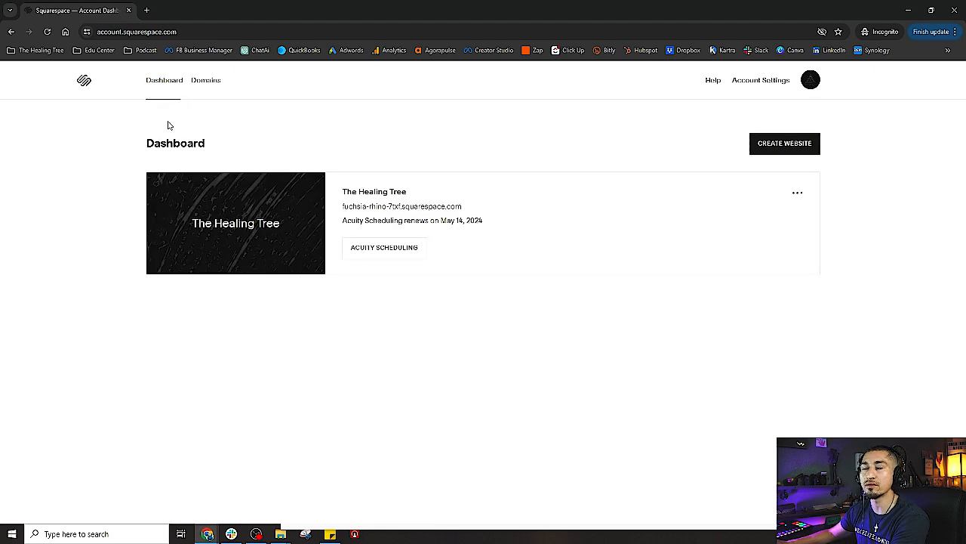
Return to the Squarespace Dashboard and open The Healing Tree site's options menu
{"action": "left_click", "coordinate": [11, 31]}
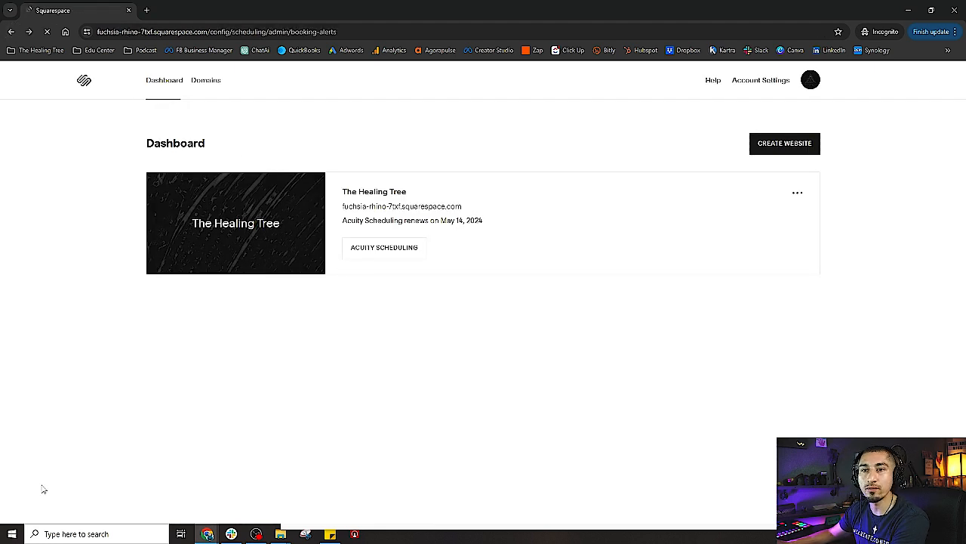
{"action": "scroll", "coordinate": [44, 487], "scroll_direction": "down", "scroll_amount": 3}
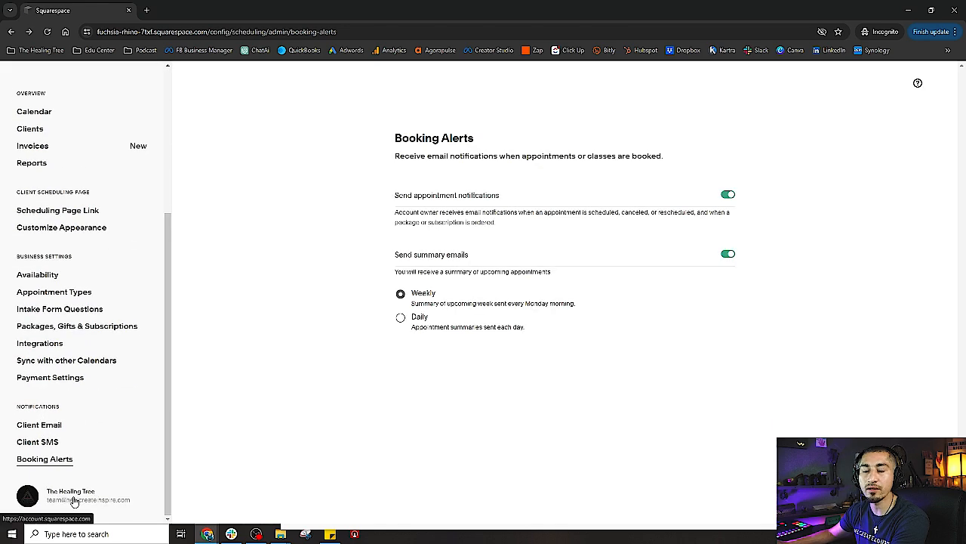
{"action": "left_click", "coordinate": [74, 503]}
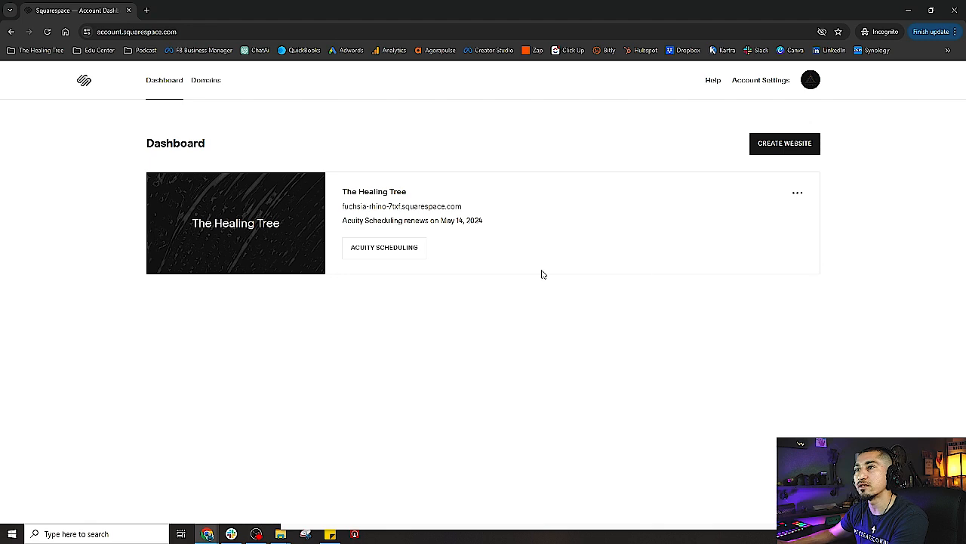
{"action": "left_click", "coordinate": [798, 194]}
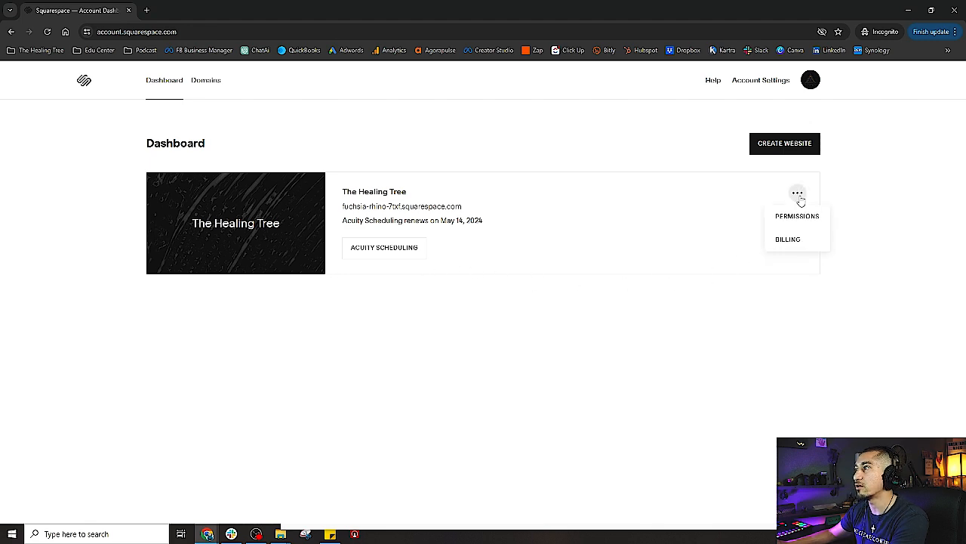
{"action": "left_click", "coordinate": [771, 82]}
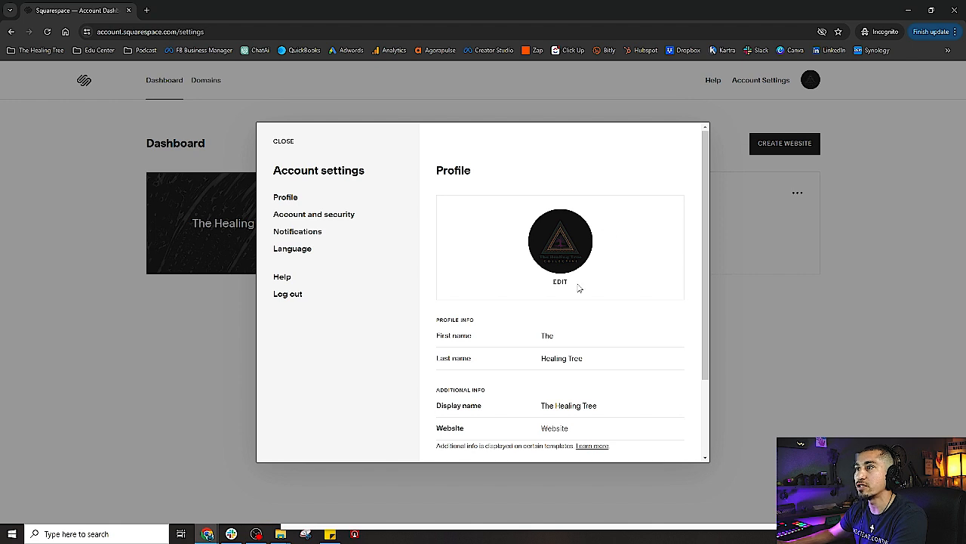
{"action": "scroll", "coordinate": [579, 288], "scroll_direction": "down", "scroll_amount": 1}
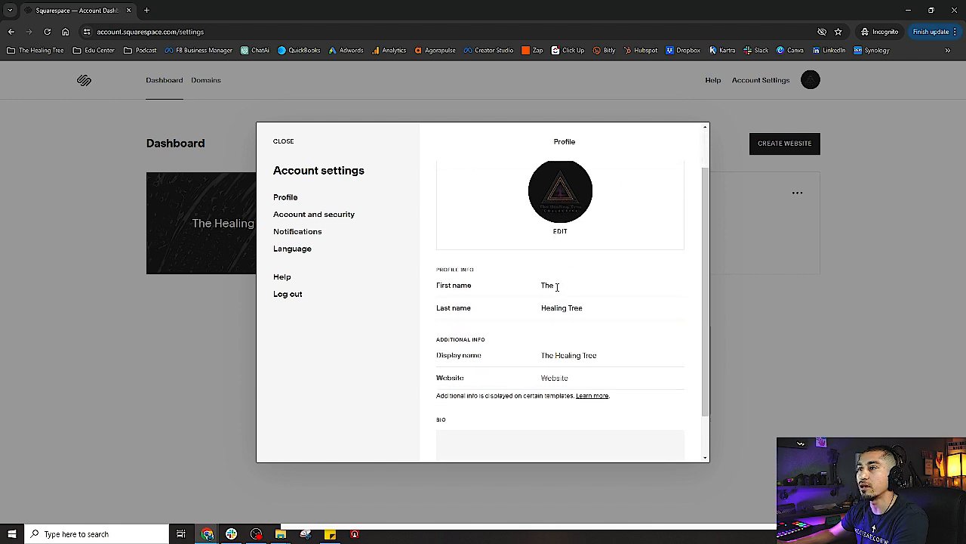
{"action": "scroll", "coordinate": [528, 376], "scroll_direction": "down", "scroll_amount": 1}
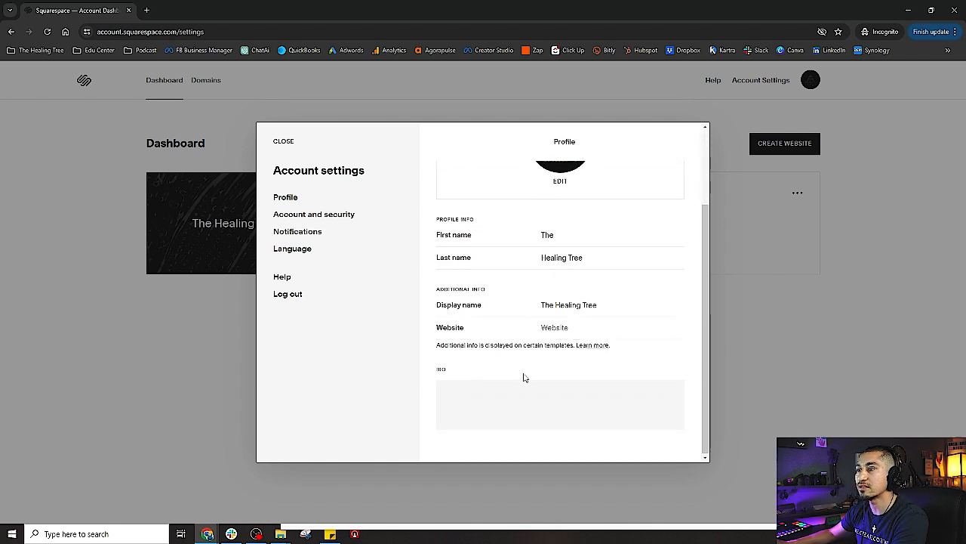
{"action": "left_click", "coordinate": [564, 329]}
{"action": "type", "text": "w"}
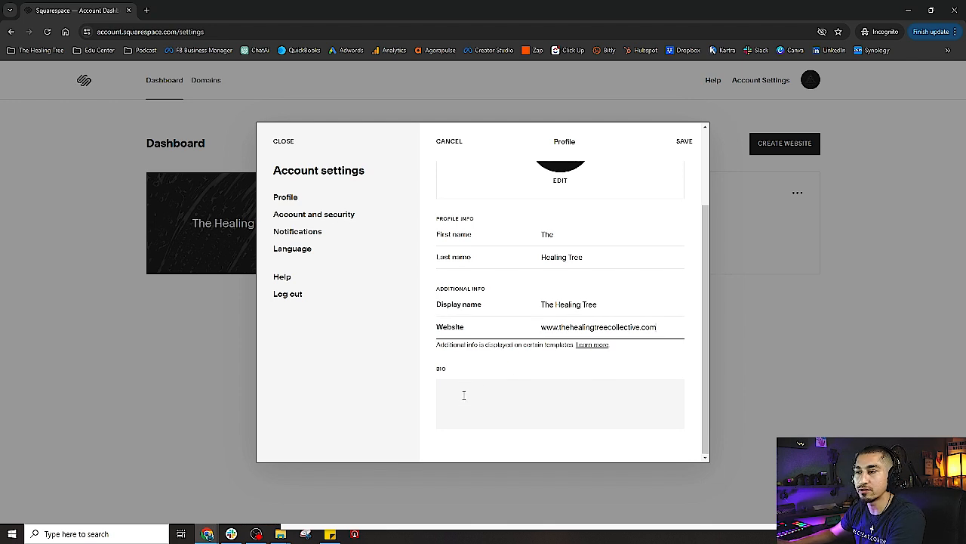
{"action": "left_click", "coordinate": [491, 391]}
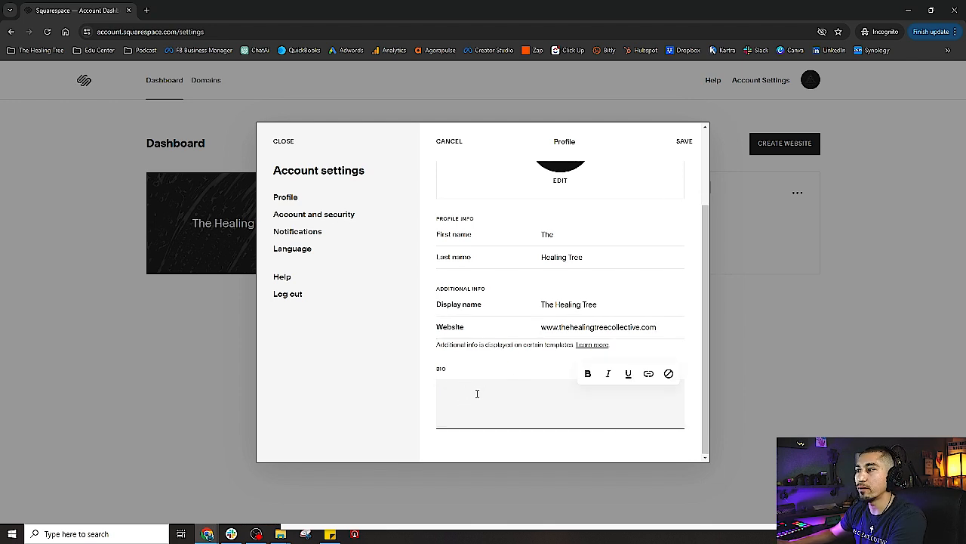
{"action": "left_click", "coordinate": [675, 144]}
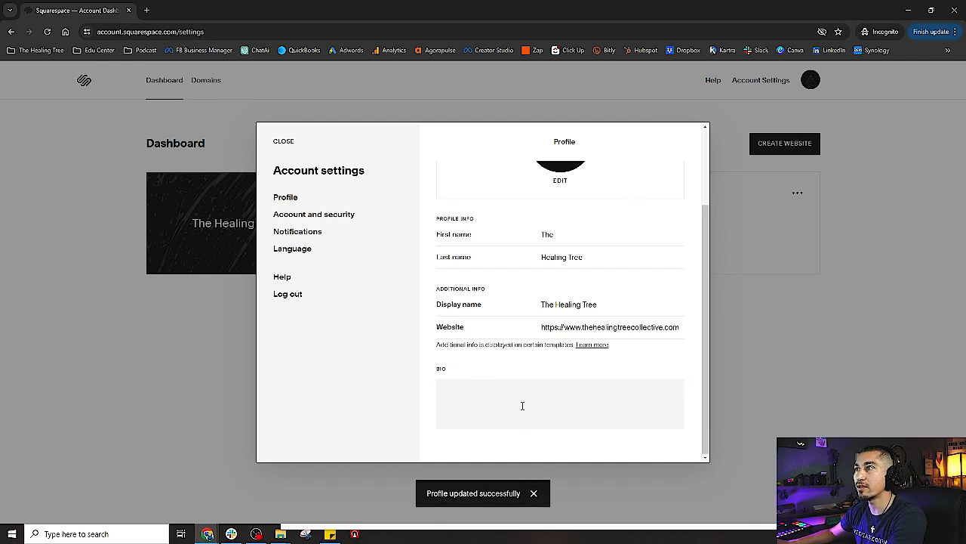
Review the Account and security, Notifications and Language settings, then close Account Settings
{"action": "scroll", "coordinate": [522, 405], "scroll_direction": "up", "scroll_amount": 2}
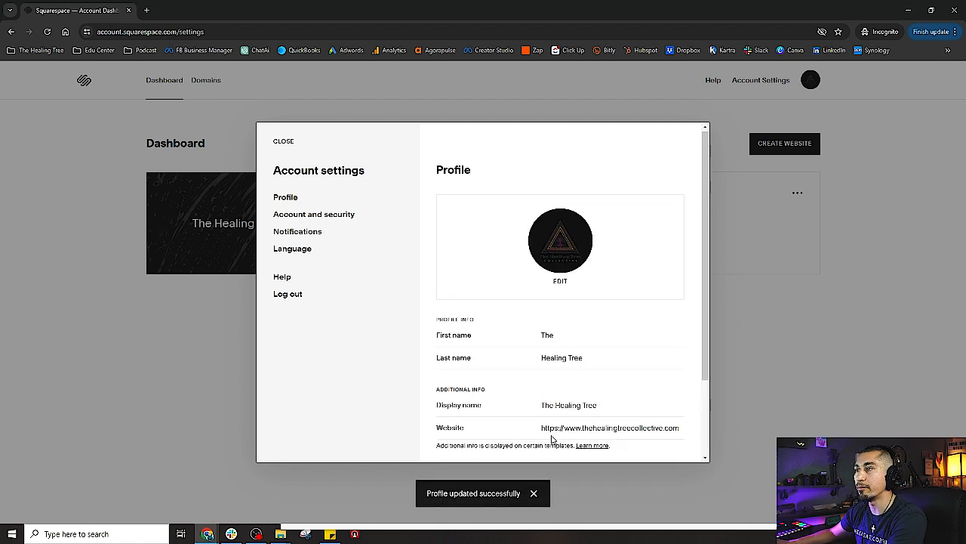
{"action": "left_click", "coordinate": [290, 218]}
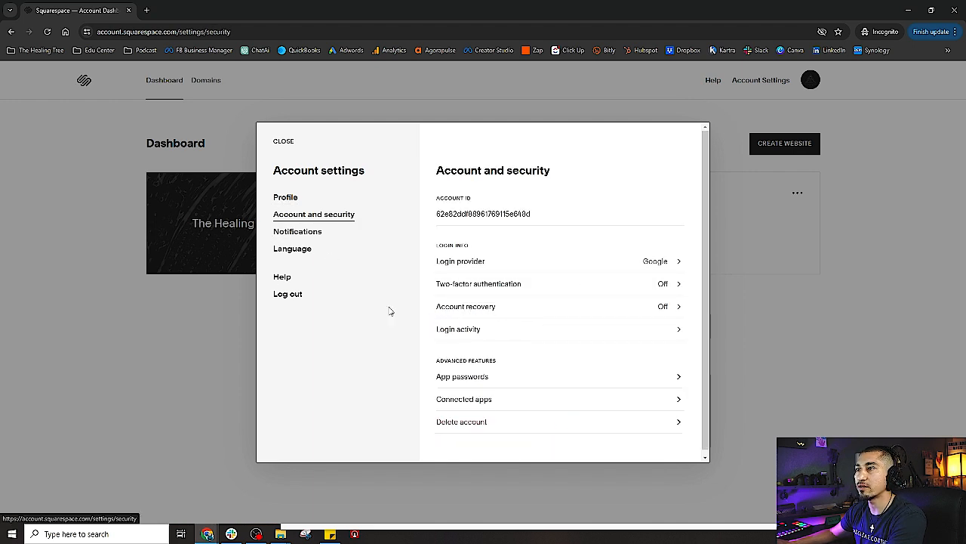
{"action": "left_click", "coordinate": [301, 232]}
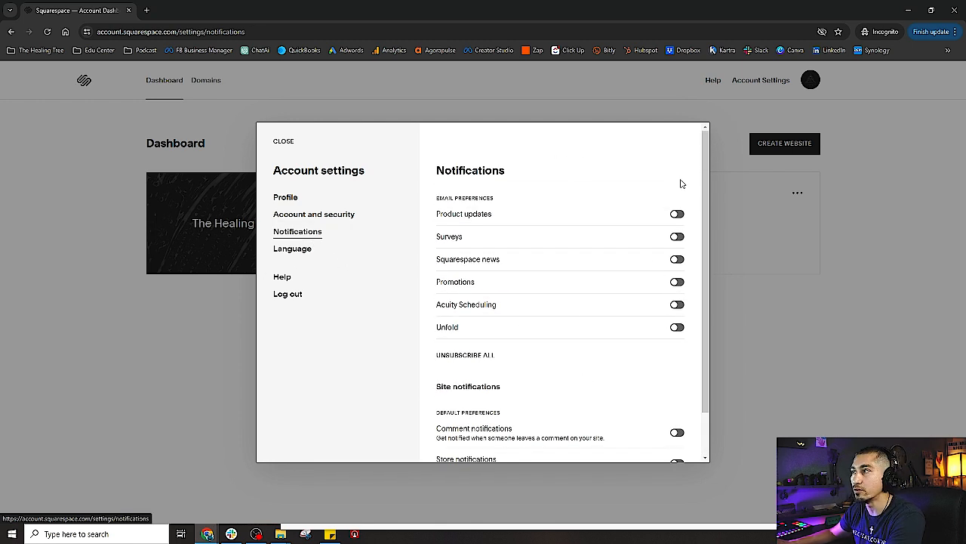
{"action": "scroll", "coordinate": [505, 319], "scroll_direction": "down", "scroll_amount": 1}
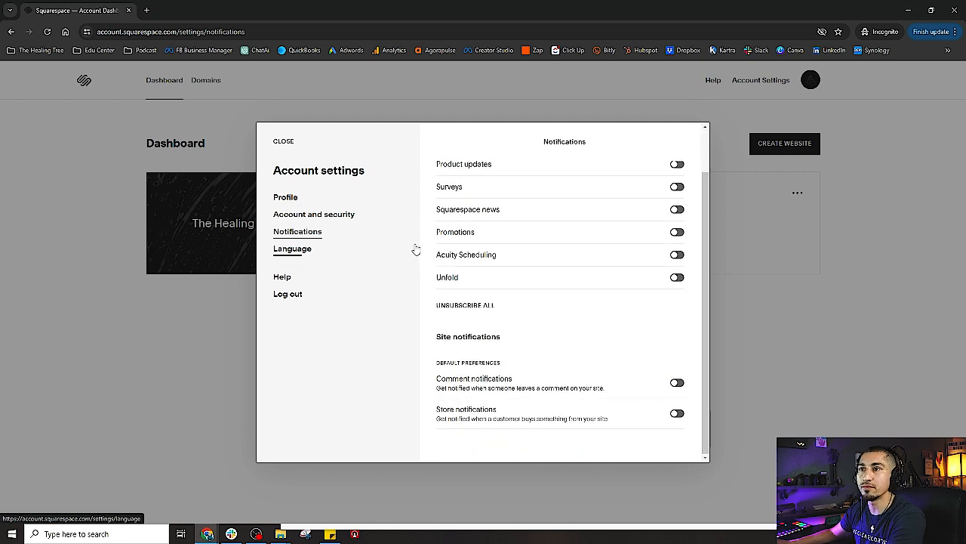
{"action": "left_click", "coordinate": [294, 249]}
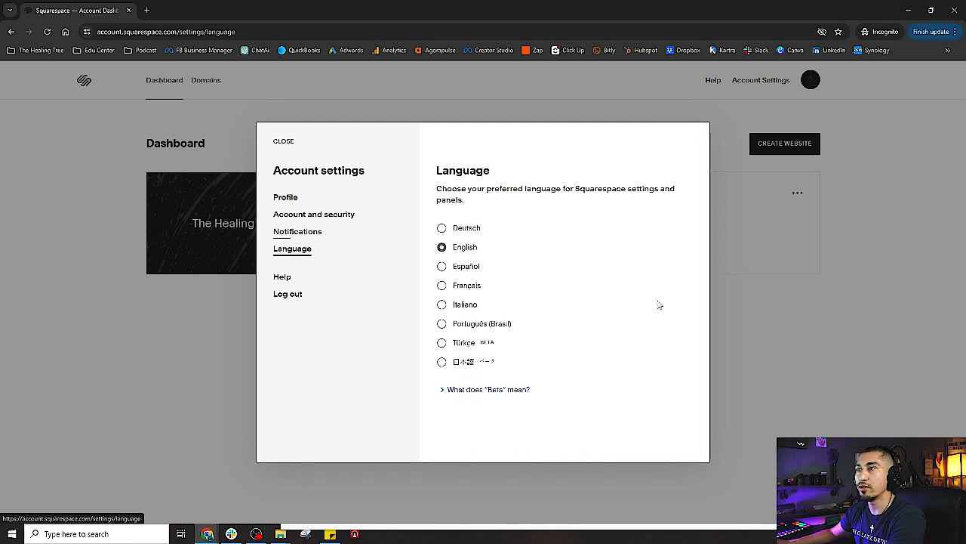
{"action": "left_click", "coordinate": [283, 141]}
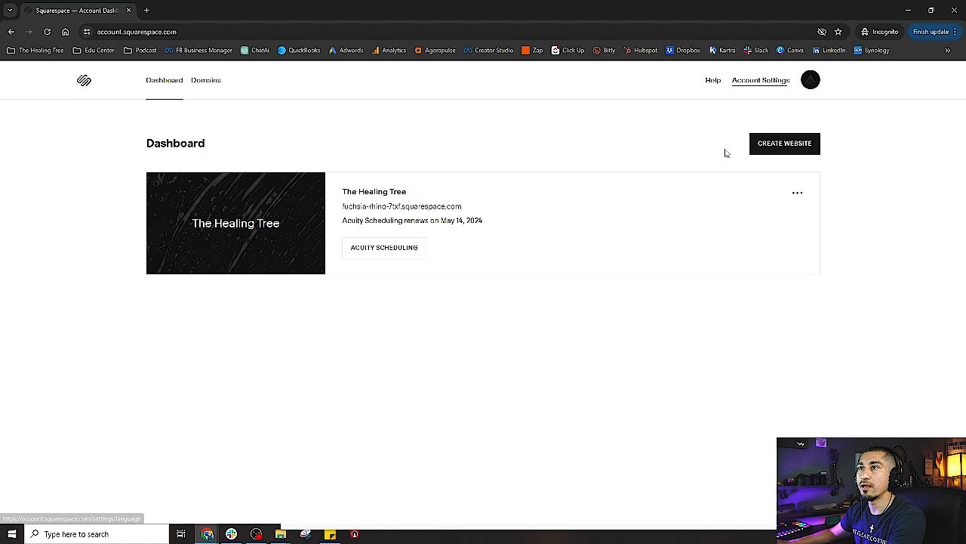
Review The Healing Tree's billing page, then return to the Scheduling Today's Appointments calendar
{"action": "left_click", "coordinate": [798, 196]}
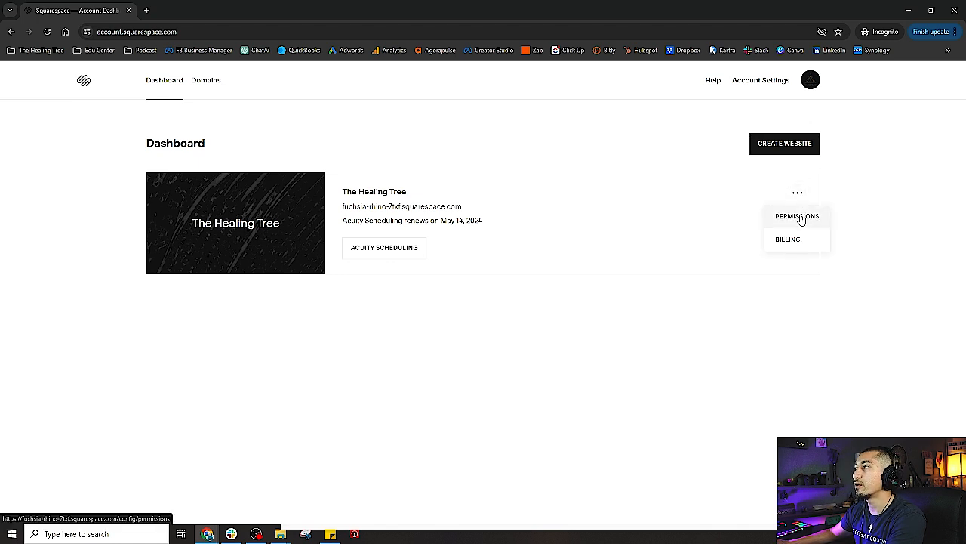
{"action": "left_click", "coordinate": [784, 252]}
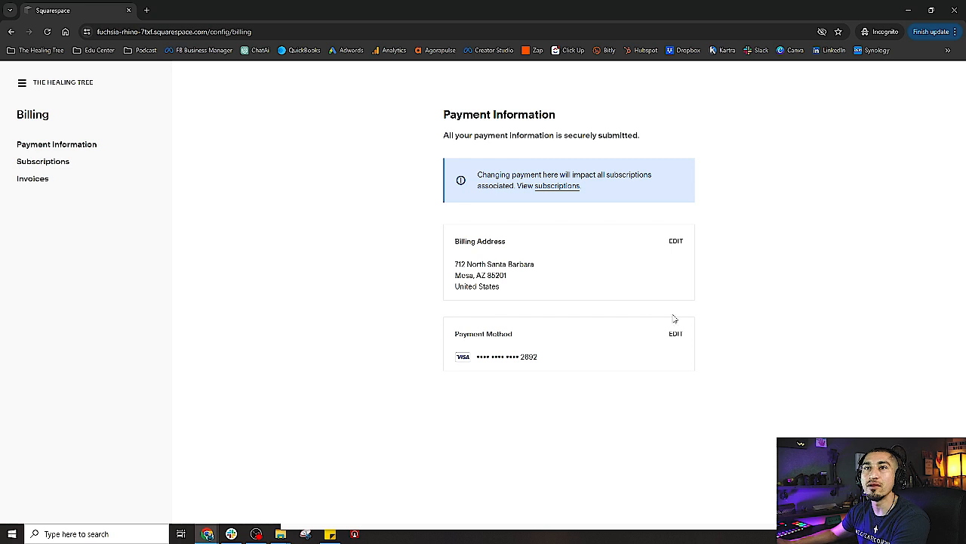
{"action": "left_click", "coordinate": [22, 83]}
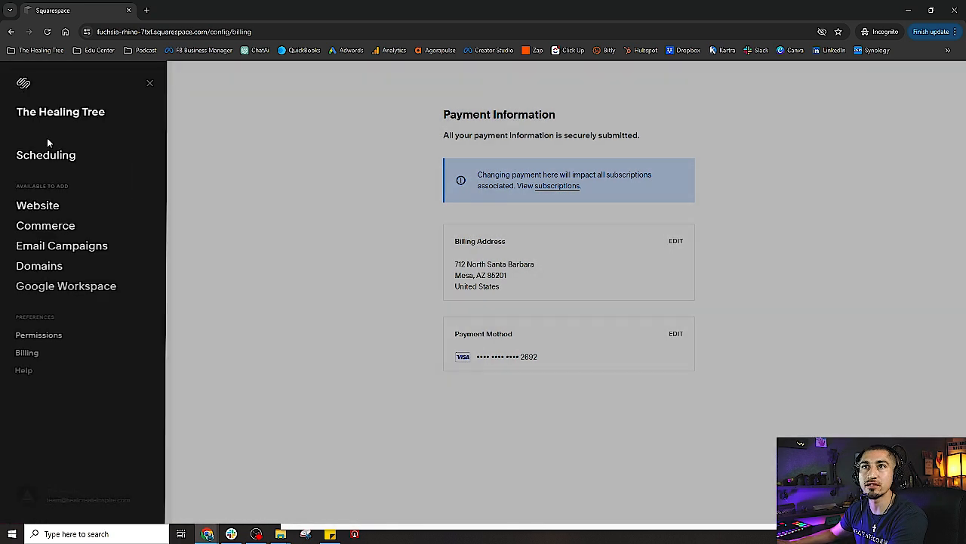
{"action": "left_click", "coordinate": [291, 144]}
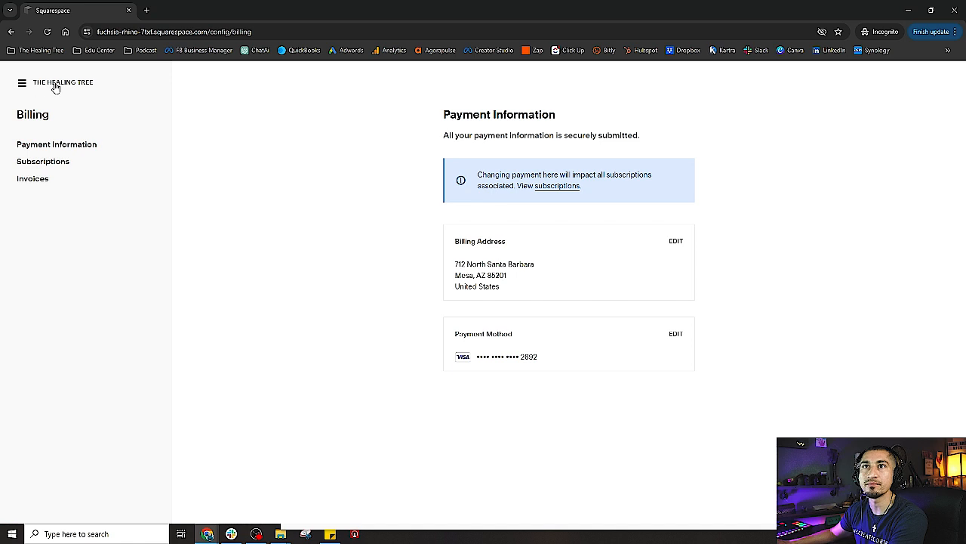
{"action": "left_click", "coordinate": [21, 83]}
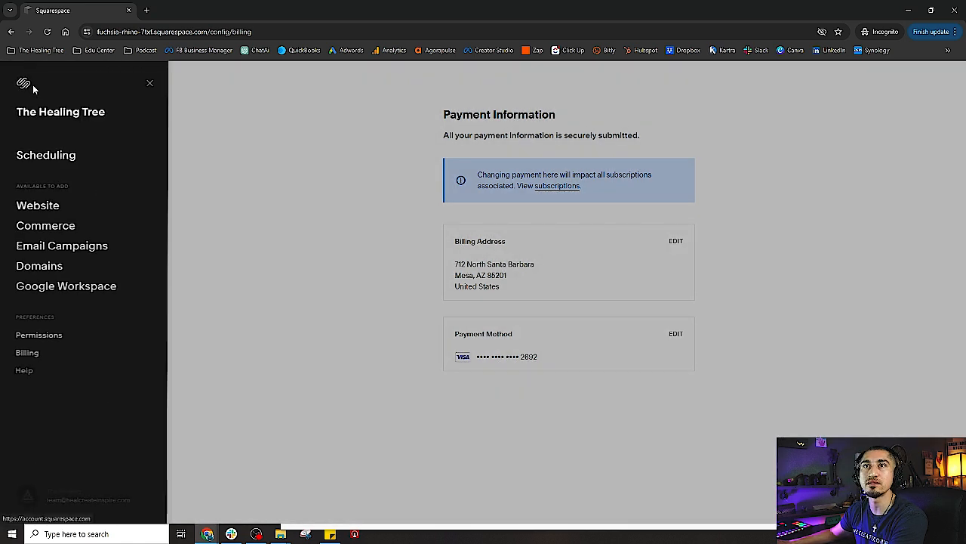
{"action": "left_click", "coordinate": [45, 157]}
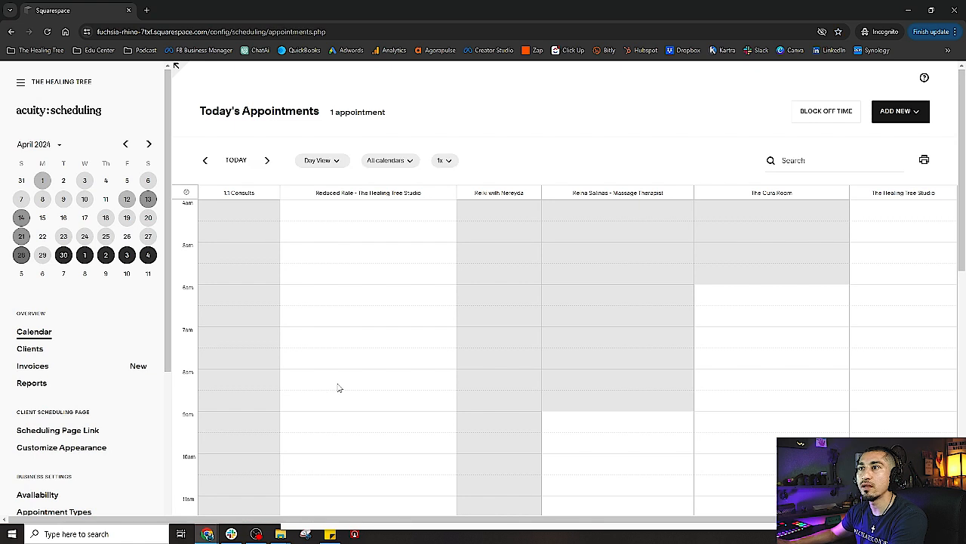
{"action": "scroll", "coordinate": [117, 442], "scroll_direction": "down", "scroll_amount": 1}
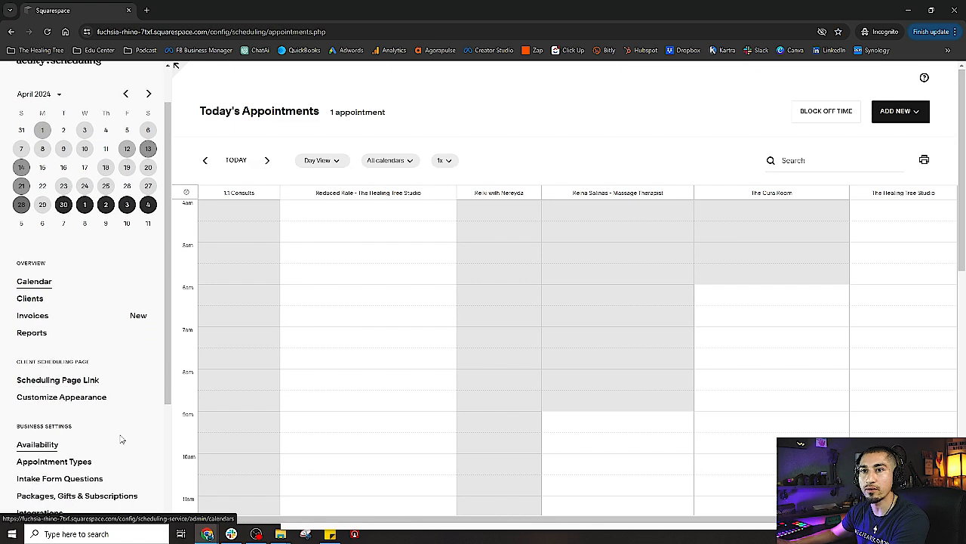